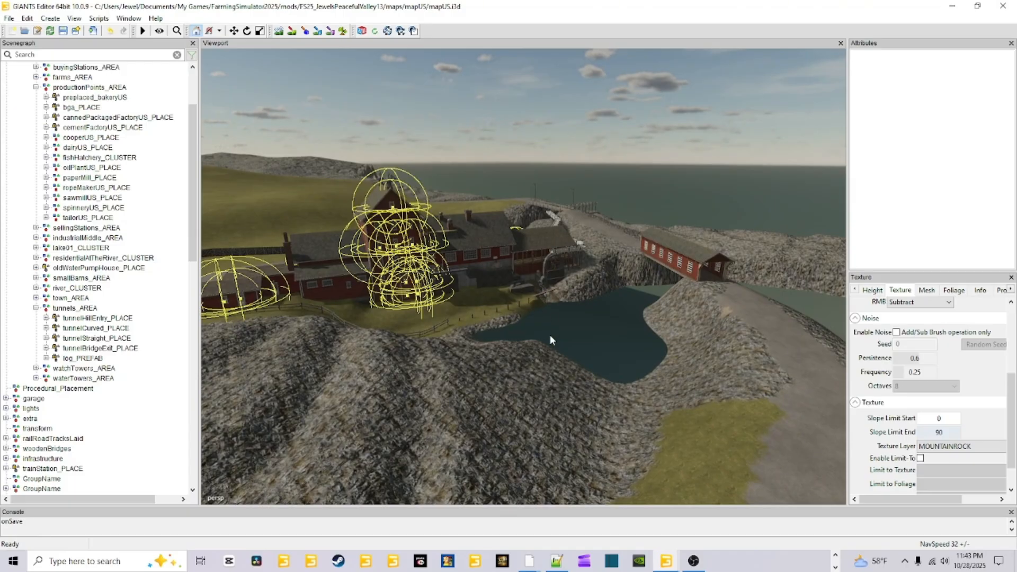
Examine the pond, the red covered bridge and the road crossing the rocky shoreline beside the mill
{"action": "scroll", "coordinate": [513, 391], "scroll_direction": "up", "scroll_amount": 8}
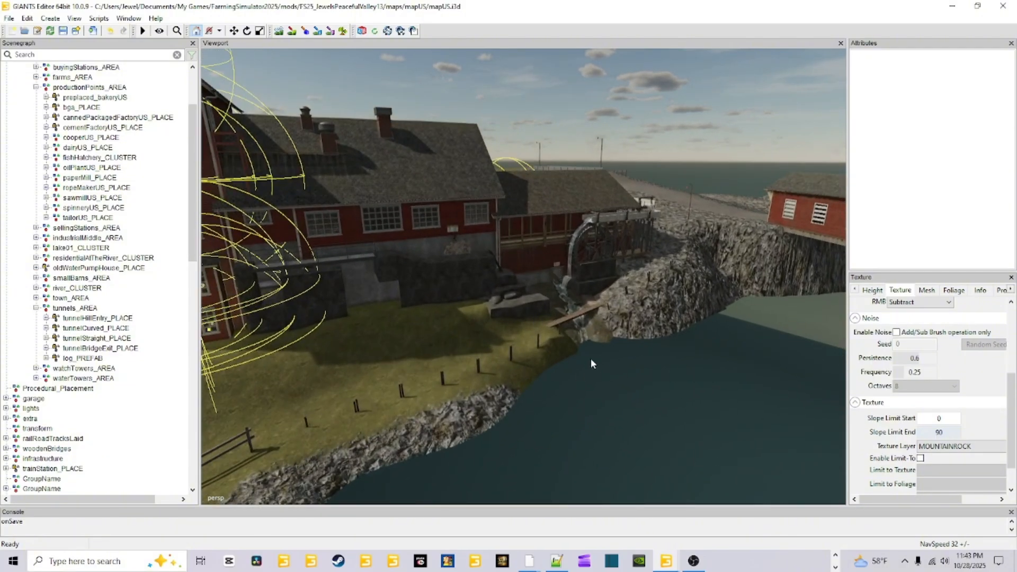
{"action": "left_click_drag", "start_coordinate": [668, 379], "coordinate": [797, 383], "text": "alt"}
{"action": "scroll", "coordinate": [795, 383], "scroll_direction": "up", "scroll_amount": 3}
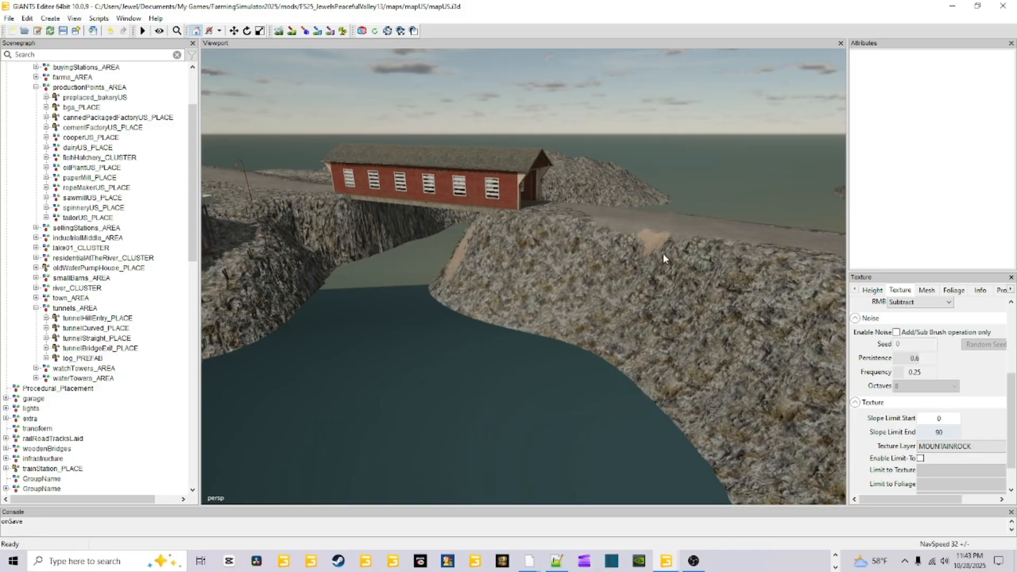
{"action": "scroll", "coordinate": [536, 346], "scroll_direction": "up", "scroll_amount": 8}
{"action": "left_click_drag", "start_coordinate": [548, 363], "coordinate": [557, 424], "text": "alt"}
{"action": "scroll", "coordinate": [634, 377], "scroll_direction": "down", "scroll_amount": 8}
{"action": "scroll", "coordinate": [594, 370], "scroll_direction": "up", "scroll_amount": 8}
{"action": "scroll", "coordinate": [657, 311], "scroll_direction": "up", "scroll_amount": 4}
{"action": "scroll", "coordinate": [545, 332], "scroll_direction": "down", "scroll_amount": 5}
{"action": "scroll", "coordinate": [557, 425], "scroll_direction": "down", "scroll_amount": 6}
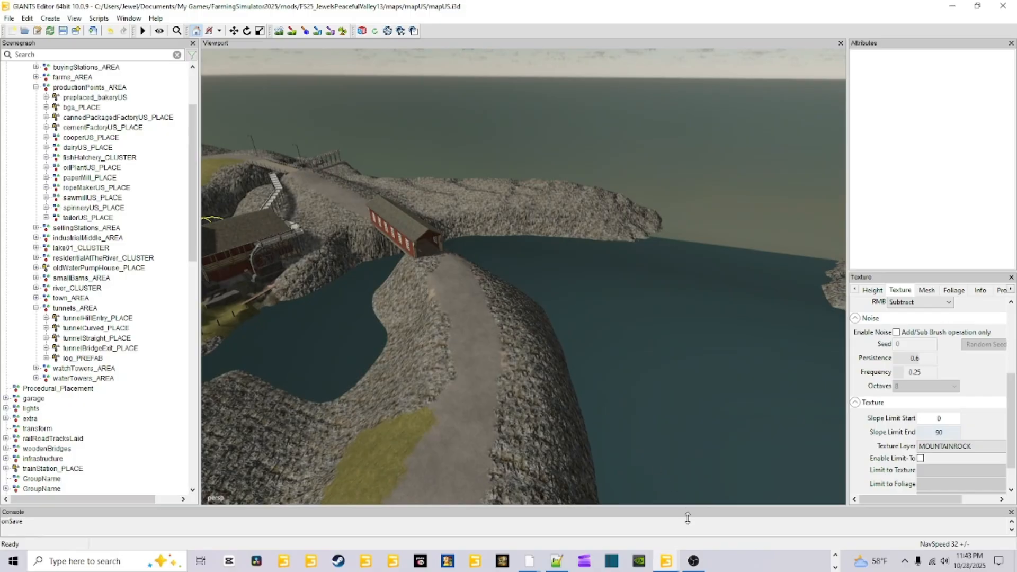
{"action": "scroll", "coordinate": [560, 369], "scroll_direction": "up", "scroll_amount": 4}
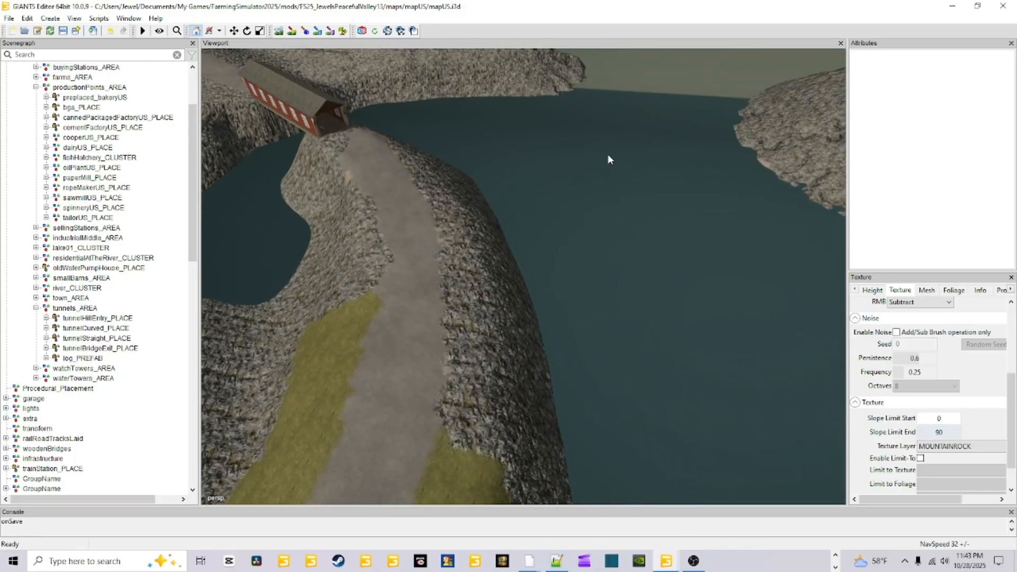
{"action": "left_click_drag", "start_coordinate": [625, 338], "coordinate": [490, 300], "text": "alt"}
{"action": "scroll", "coordinate": [511, 366], "scroll_direction": "up", "scroll_amount": 4}
{"action": "scroll", "coordinate": [461, 240], "scroll_direction": "down", "scroll_amount": 3}
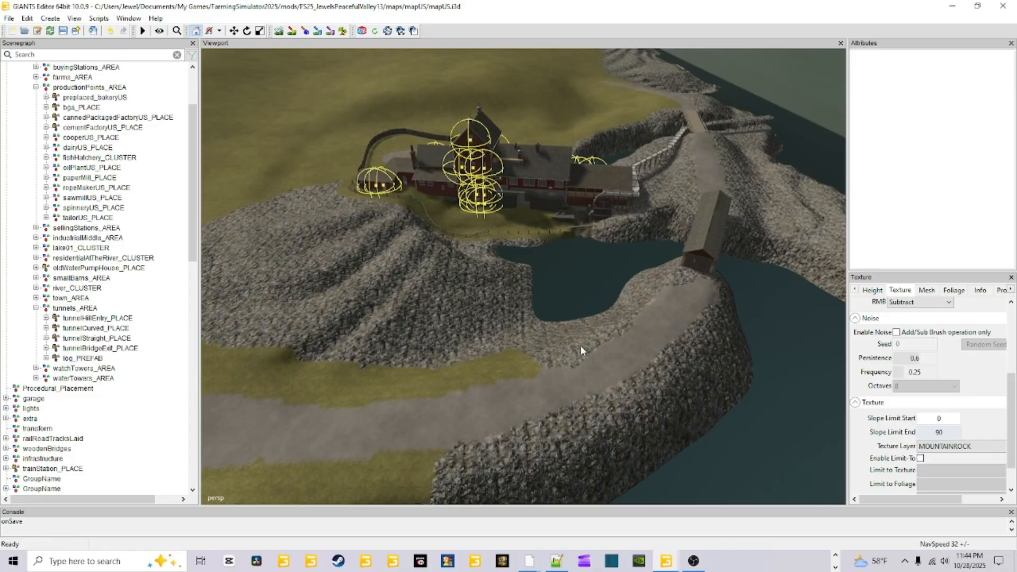
Inspect the water channel behind the mill, from the road bridge and wooden flume down to the narrow stream
{"action": "left_click_drag", "start_coordinate": [507, 348], "coordinate": [503, 370], "text": "alt"}
{"action": "scroll", "coordinate": [503, 370], "scroll_direction": "up", "scroll_amount": 6}
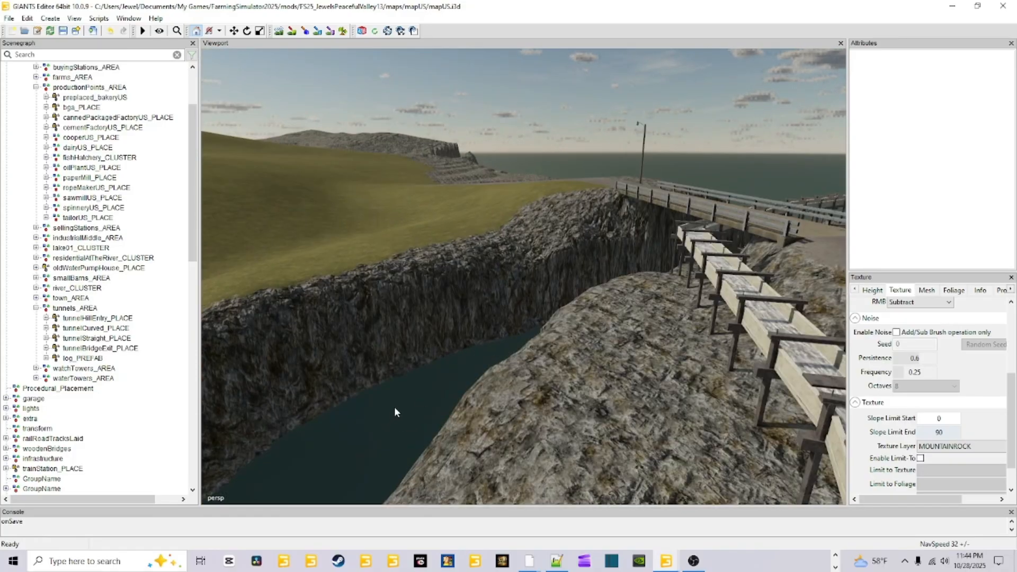
{"action": "left_click_drag", "start_coordinate": [394, 407], "coordinate": [548, 401], "text": "alt"}
{"action": "scroll", "coordinate": [322, 434], "scroll_direction": "up", "scroll_amount": 5}
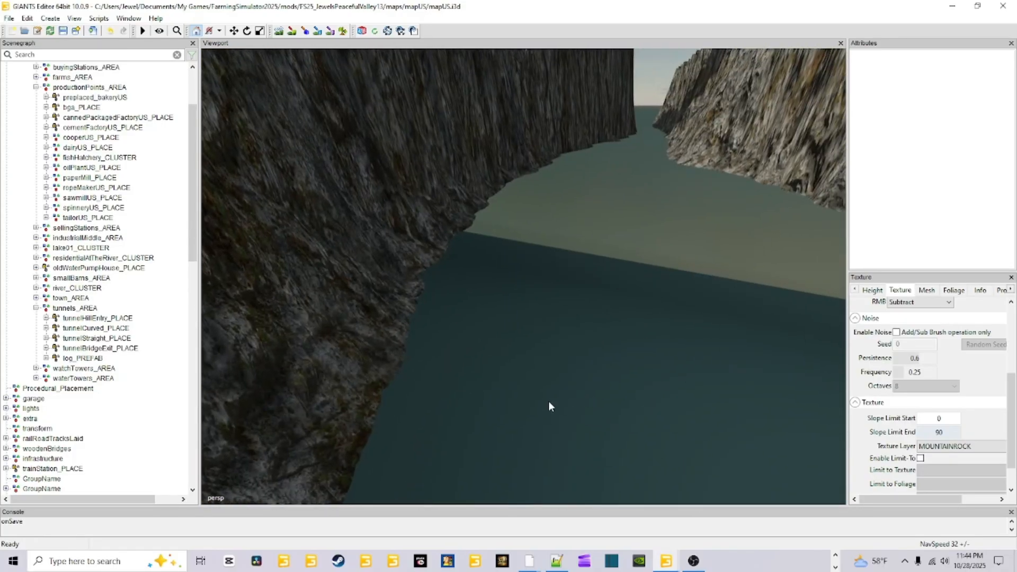
{"action": "scroll", "coordinate": [551, 281], "scroll_direction": "down", "scroll_amount": 6}
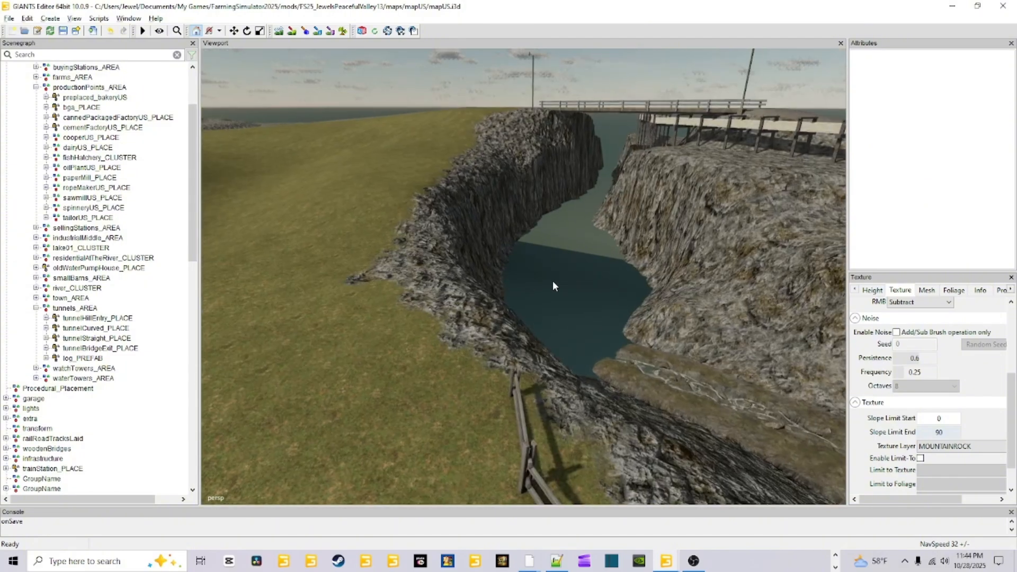
{"action": "left_click_drag", "start_coordinate": [553, 282], "coordinate": [551, 324], "text": "alt"}
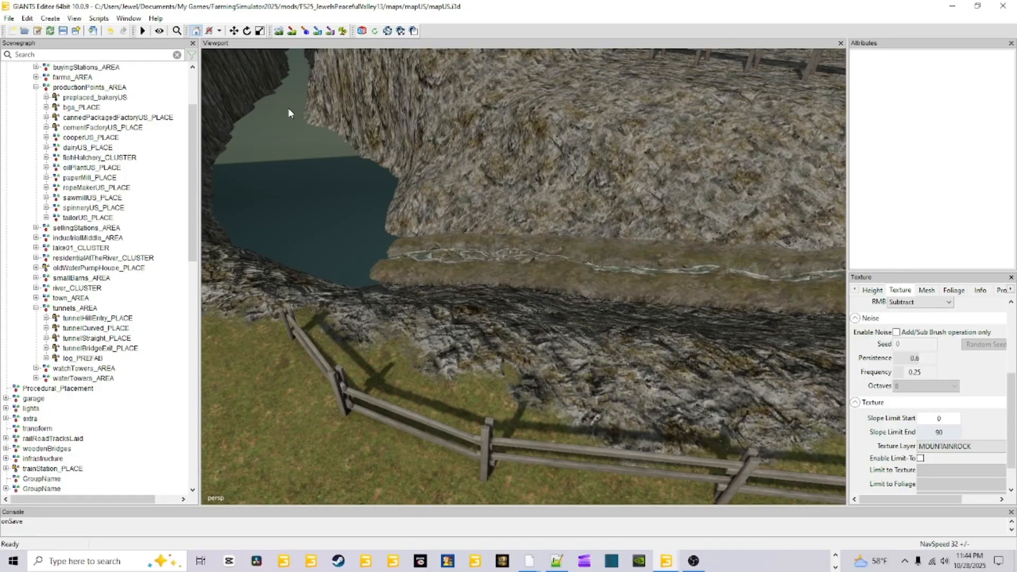
{"action": "left_click_drag", "start_coordinate": [524, 339], "coordinate": [689, 319], "text": "alt"}
{"action": "scroll", "coordinate": [529, 352], "scroll_direction": "up", "scroll_amount": 5}
{"action": "scroll", "coordinate": [525, 344], "scroll_direction": "up", "scroll_amount": 10}
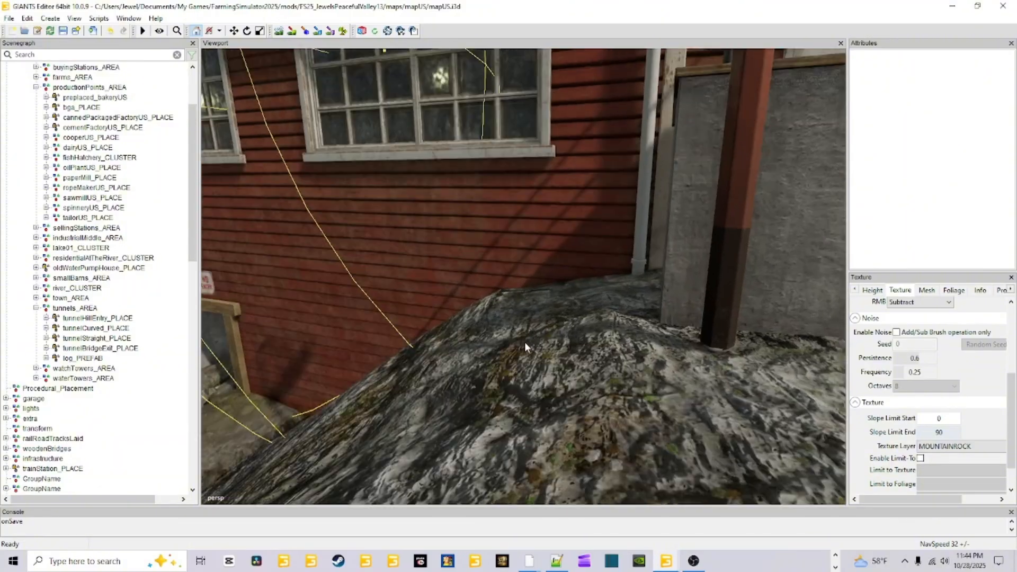
Inspect the mill's water wheel, where its outflow meets the pond, and the stream on the building's other side
{"action": "left_click_drag", "start_coordinate": [525, 374], "coordinate": [382, 347], "text": "alt"}
{"action": "scroll", "coordinate": [551, 369], "scroll_direction": "up", "scroll_amount": 6}
{"action": "scroll", "coordinate": [389, 362], "scroll_direction": "down", "scroll_amount": 6}
{"action": "scroll", "coordinate": [475, 328], "scroll_direction": "down", "scroll_amount": 8}
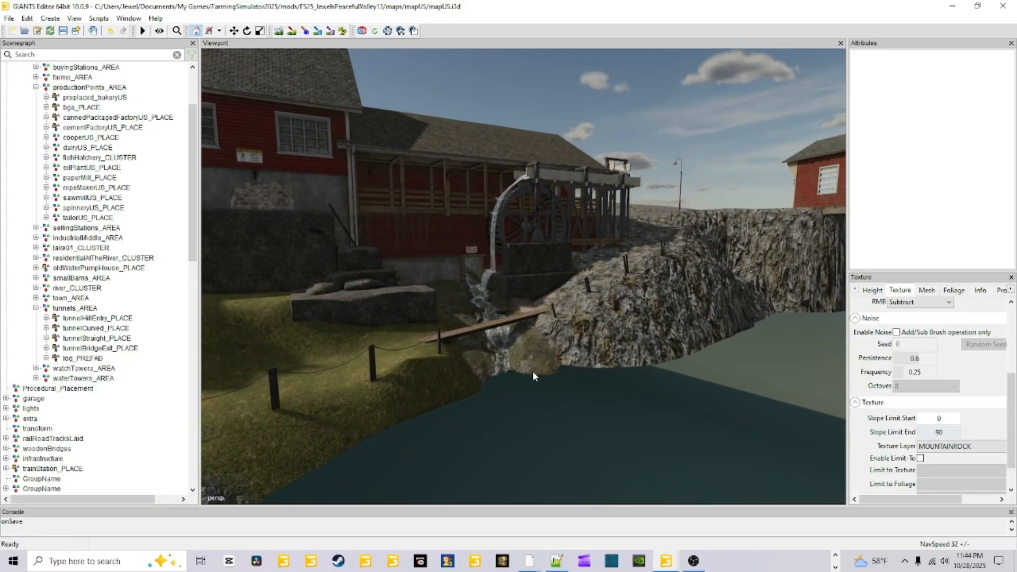
{"action": "mouse_move", "coordinate": [533, 372]}
{"action": "left_mouse_down", "text": "alt"}
{"action": "mouse_move", "coordinate": [542, 387]}
{"action": "mouse_move", "coordinate": [611, 416]}
{"action": "mouse_move", "coordinate": [542, 386]}
{"action": "left_mouse_up", "text": "alt"}
{"action": "scroll", "coordinate": [611, 414], "scroll_direction": "down", "scroll_amount": 2}
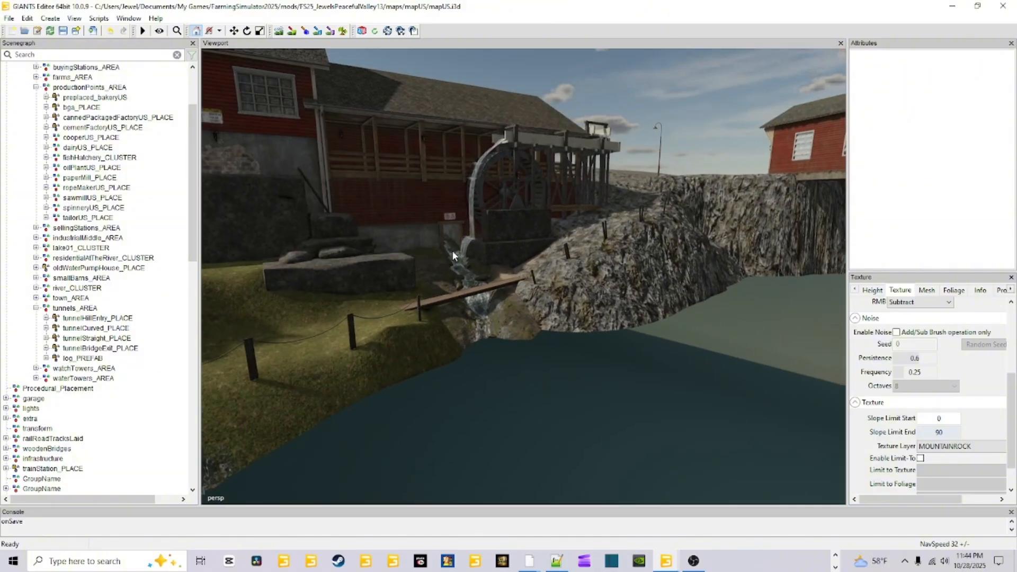
{"action": "mouse_move", "coordinate": [492, 320]}
{"action": "left_mouse_down", "text": "alt"}
{"action": "mouse_move", "coordinate": [514, 371]}
{"action": "mouse_move", "coordinate": [463, 360]}
{"action": "mouse_move", "coordinate": [530, 320]}
{"action": "mouse_move", "coordinate": [591, 306]}
{"action": "mouse_move", "coordinate": [688, 399]}
{"action": "mouse_move", "coordinate": [622, 395]}
{"action": "mouse_move", "coordinate": [607, 362]}
{"action": "mouse_move", "coordinate": [568, 380]}
{"action": "mouse_move", "coordinate": [638, 356]}
{"action": "left_mouse_up", "text": "alt"}
{"action": "scroll", "coordinate": [462, 359], "scroll_direction": "up", "scroll_amount": 3}
{"action": "scroll", "coordinate": [568, 380], "scroll_direction": "down", "scroll_amount": 2}
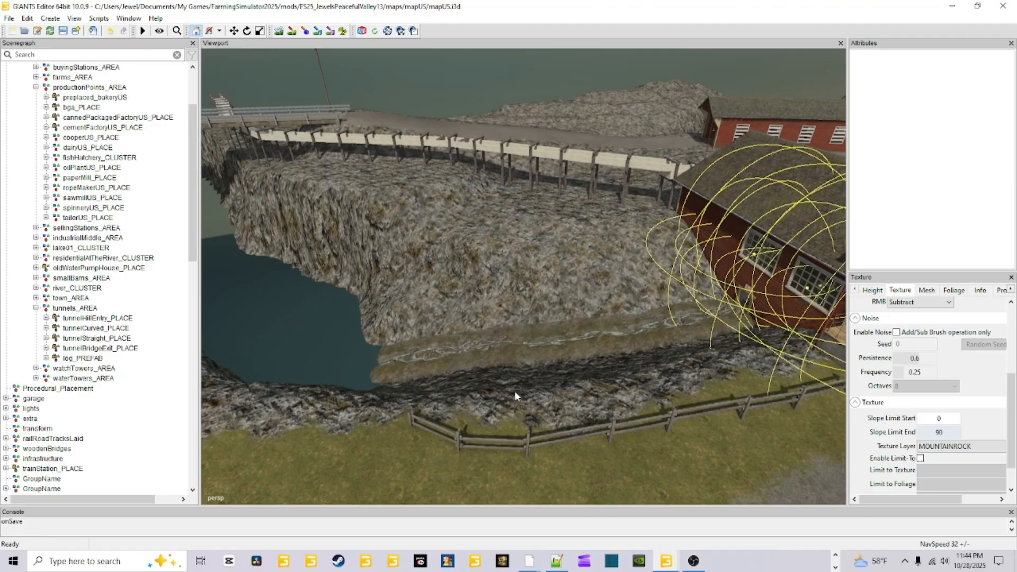
Examine how the stream beside the fence meets the flat water in the rocky ravine below the mill
{"action": "left_click_drag", "start_coordinate": [513, 390], "coordinate": [569, 386], "text": "alt"}
{"action": "mouse_move", "coordinate": [680, 284]}
{"action": "left_mouse_down", "text": "alt"}
{"action": "mouse_move", "coordinate": [638, 316]}
{"action": "mouse_move", "coordinate": [526, 320]}
{"action": "left_mouse_up", "text": "alt"}
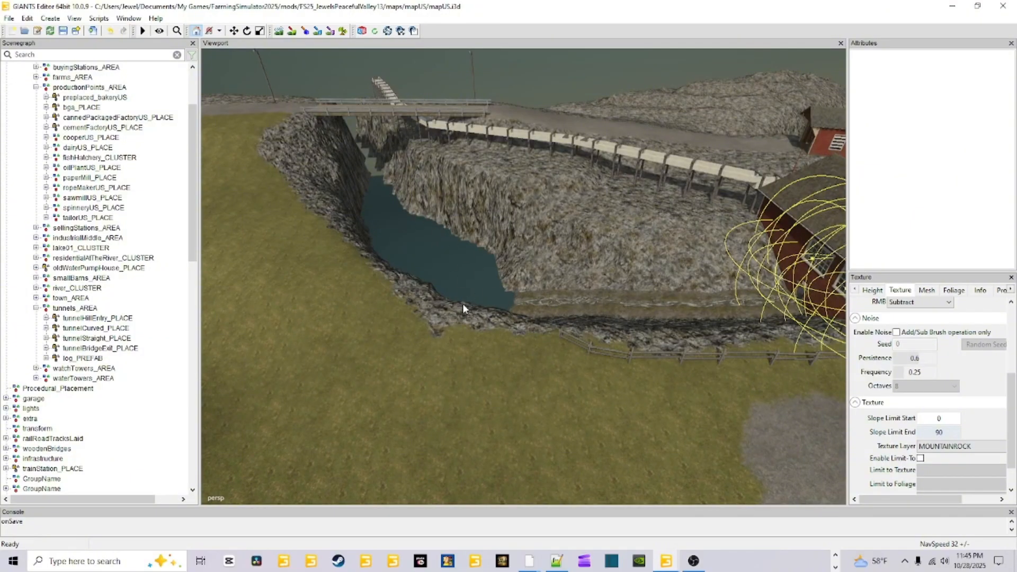
{"action": "left_click_drag", "start_coordinate": [463, 304], "coordinate": [472, 357], "text": "alt"}
{"action": "scroll", "coordinate": [523, 317], "scroll_direction": "up", "scroll_amount": 5}
{"action": "scroll", "coordinate": [525, 360], "scroll_direction": "down", "scroll_amount": 5}
{"action": "scroll", "coordinate": [411, 340], "scroll_direction": "up", "scroll_amount": 5}
{"action": "scroll", "coordinate": [345, 356], "scroll_direction": "up", "scroll_amount": 3}
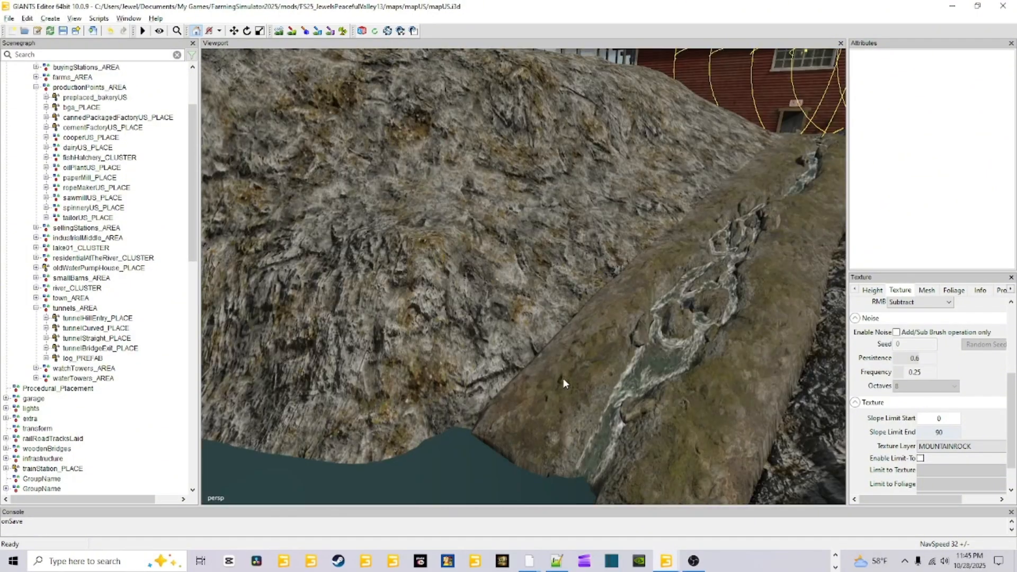
{"action": "scroll", "coordinate": [550, 386], "scroll_direction": "down", "scroll_amount": 4}
{"action": "scroll", "coordinate": [563, 363], "scroll_direction": "up", "scroll_amount": 4}
{"action": "scroll", "coordinate": [472, 357], "scroll_direction": "down", "scroll_amount": 5}
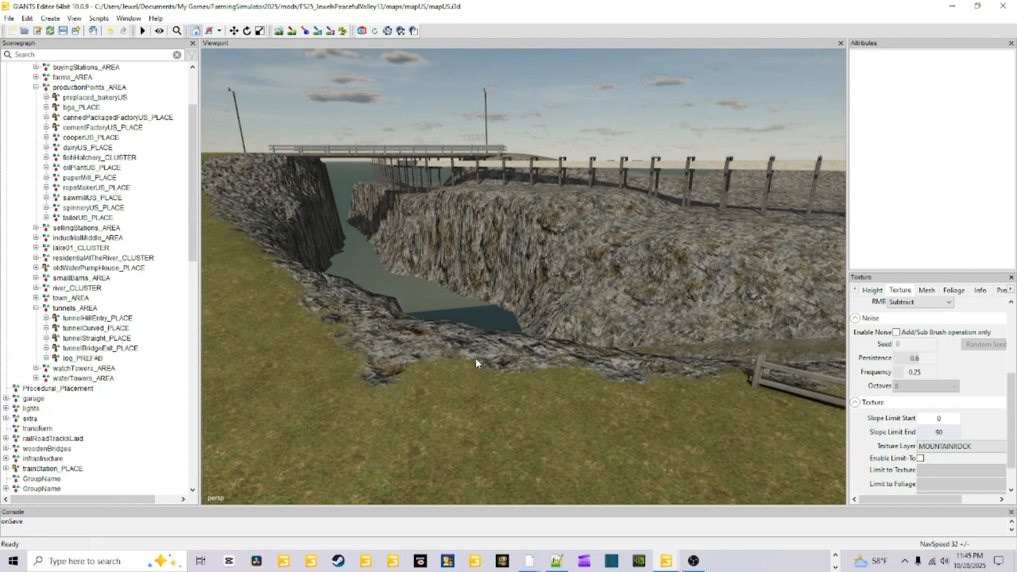
{"action": "left_click_drag", "start_coordinate": [480, 361], "coordinate": [490, 336], "text": "alt"}
{"action": "scroll", "coordinate": [453, 367], "scroll_direction": "up", "scroll_amount": 5}
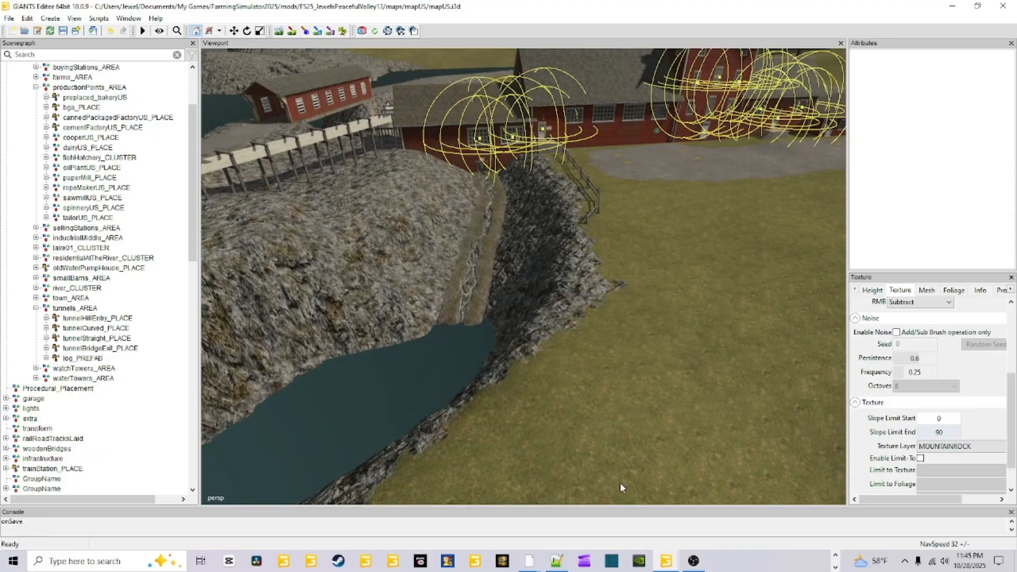
Switch to the open File Explorer window showing the FarmingSimulator2025 folder
{"action": "mouse_move", "coordinate": [666, 563]}
{"action": "left_click", "coordinate": [836, 566]}
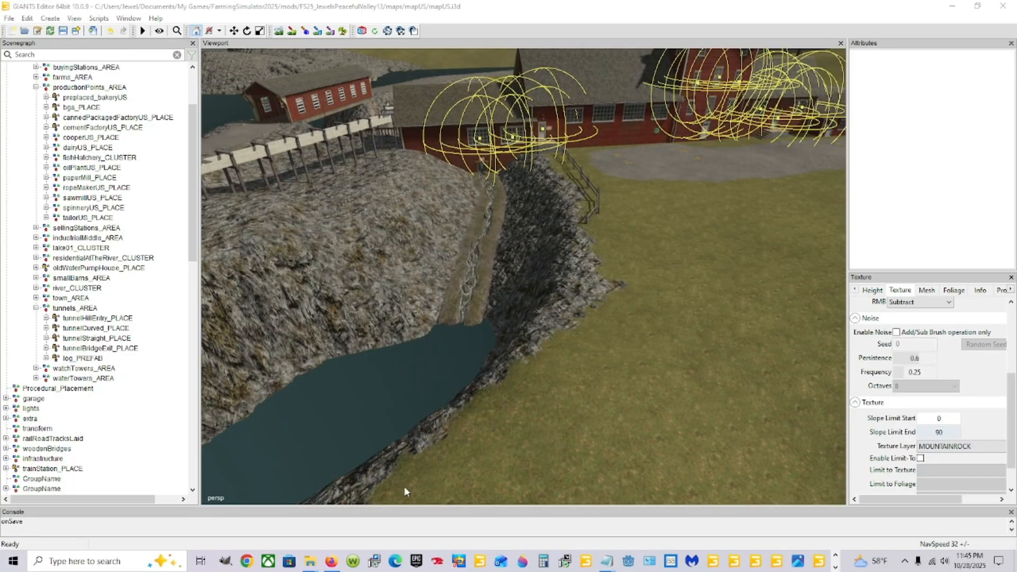
{"action": "mouse_move", "coordinate": [316, 561]}
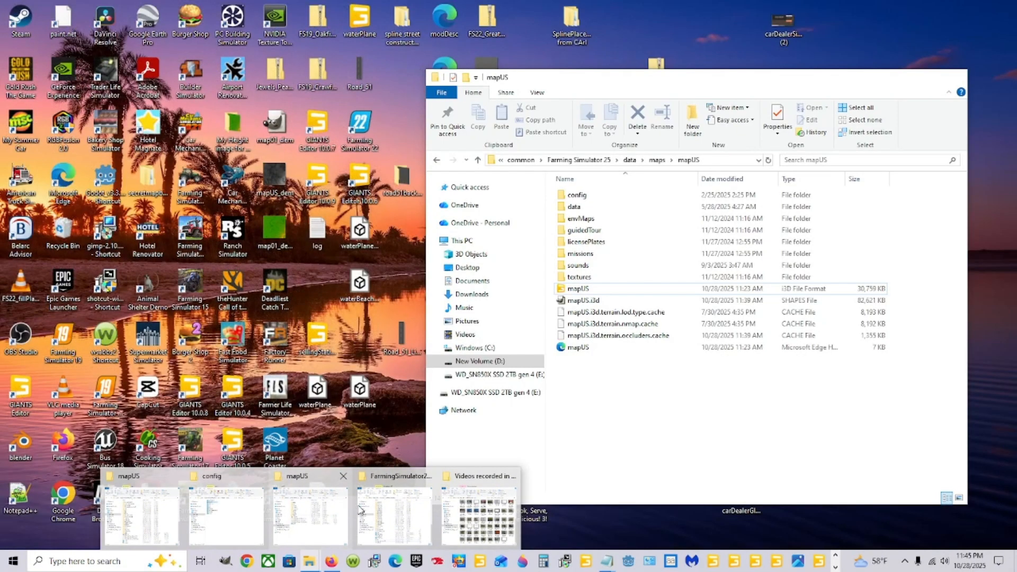
{"action": "mouse_move", "coordinate": [388, 496]}
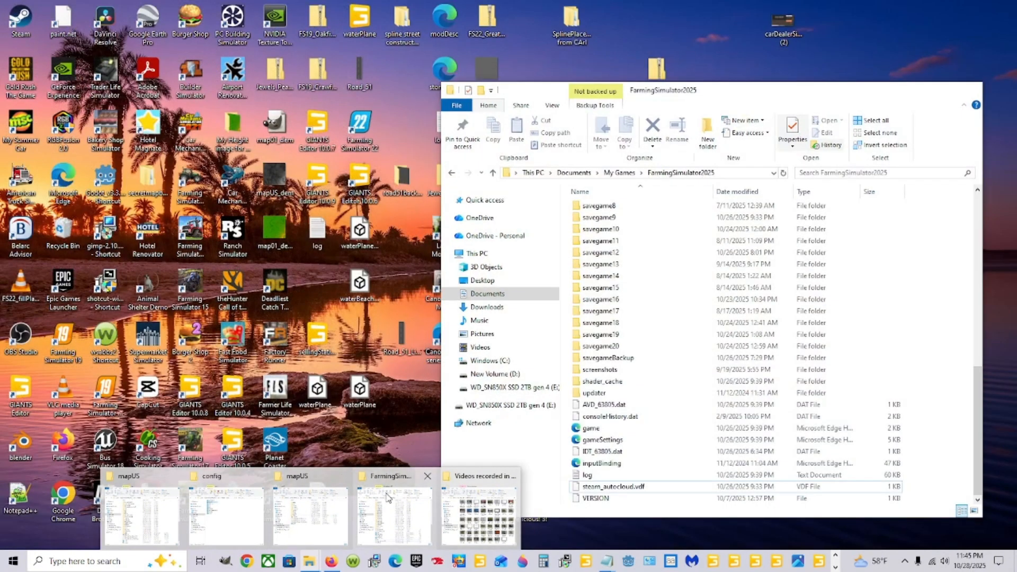
{"action": "left_click", "coordinate": [387, 507]}
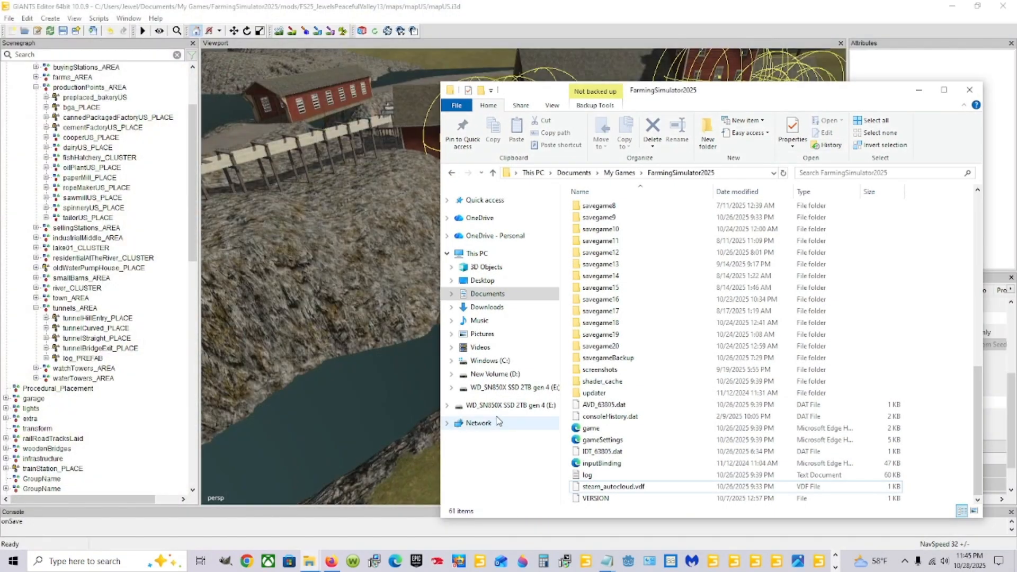
{"action": "left_click", "coordinate": [311, 562]}
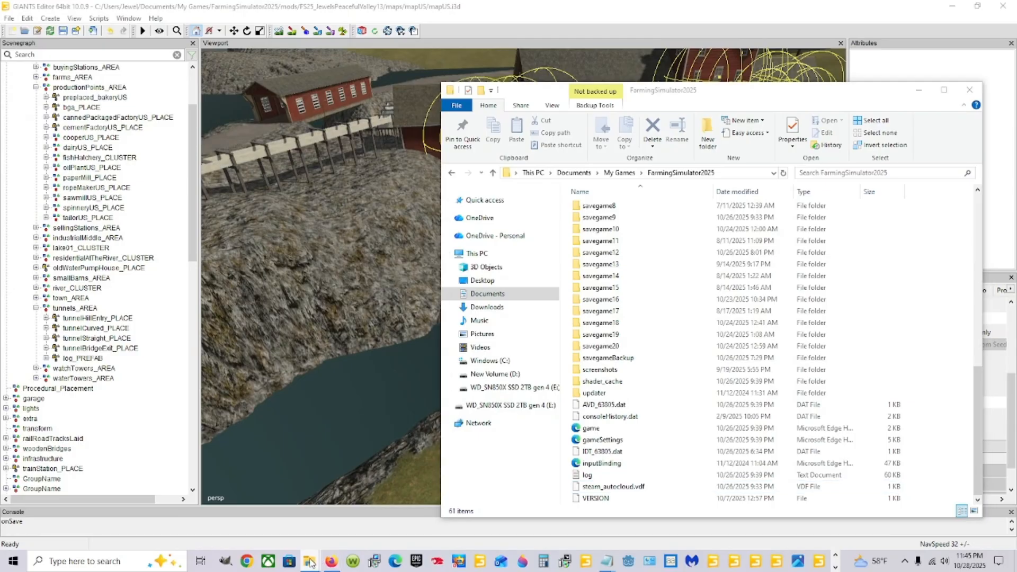
{"action": "right_click", "coordinate": [311, 563]}
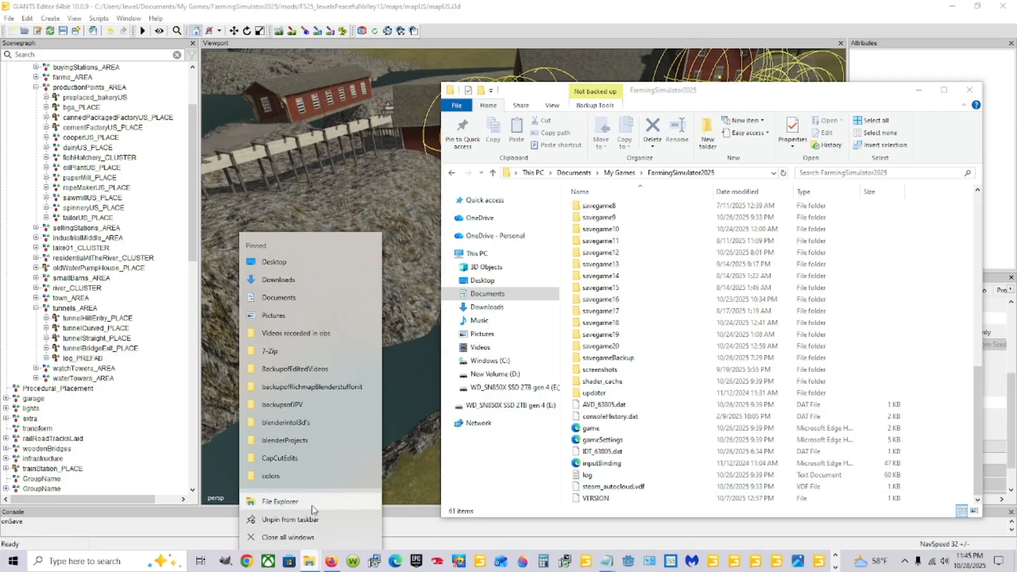
{"action": "left_click", "coordinate": [523, 462]}
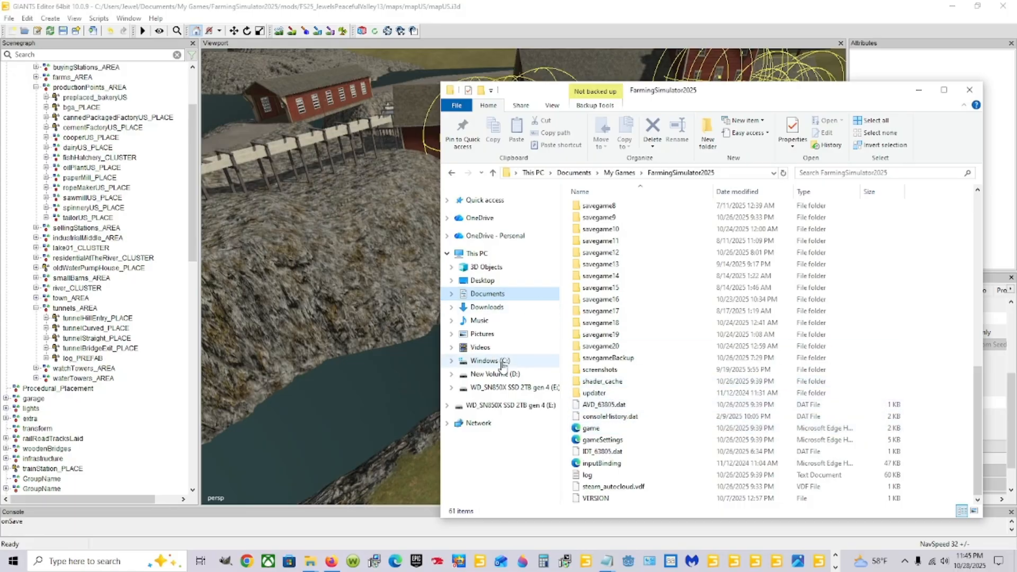
Browse to Program Files (x86)\Steam\steamapps\common on the C drive and highlight the Farming Simulator 19 folder
{"action": "left_click", "coordinate": [525, 374]}
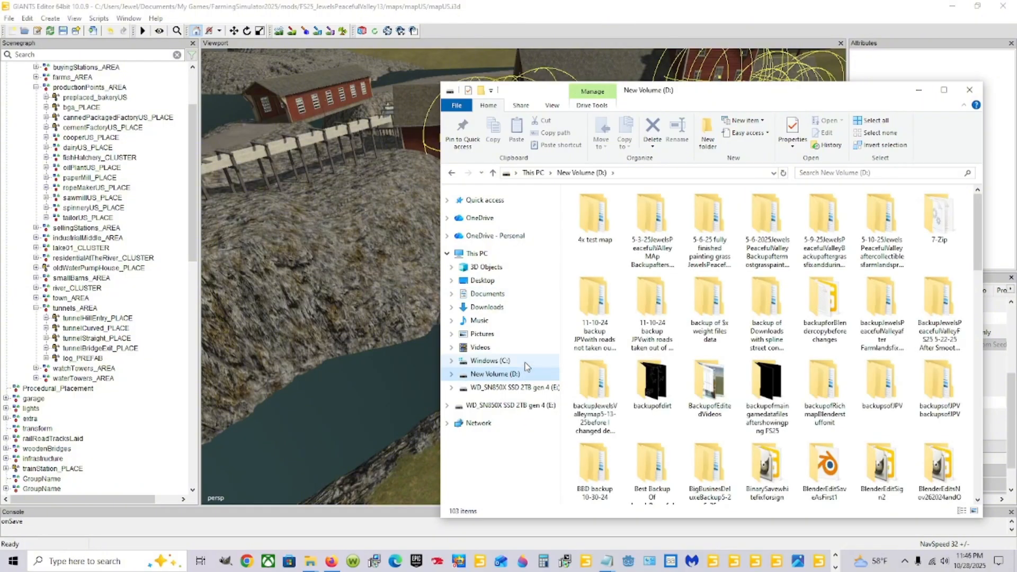
{"action": "left_click", "coordinate": [525, 361]}
{"action": "double_click", "coordinate": [607, 264]}
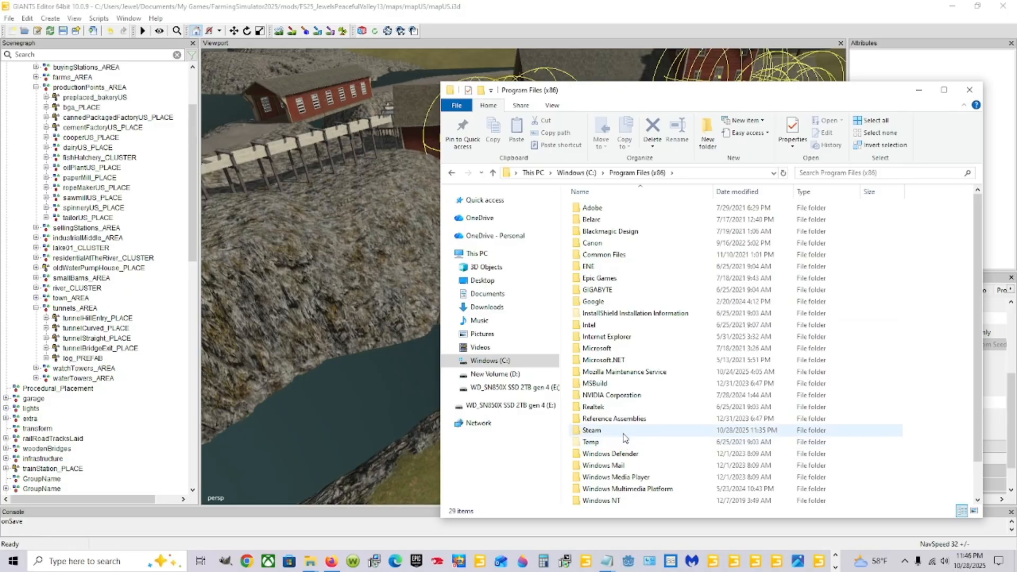
{"action": "double_click", "coordinate": [623, 430]}
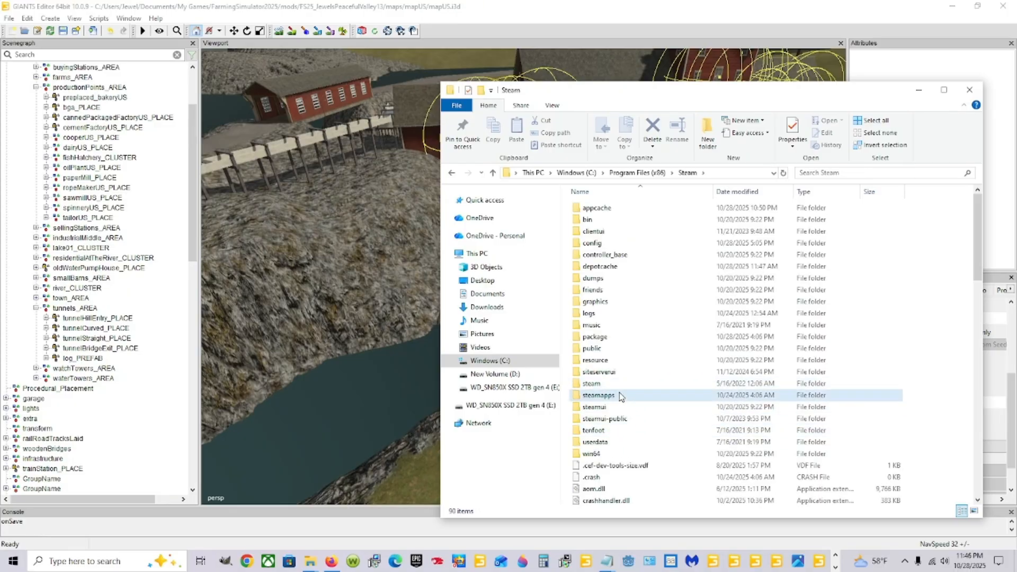
{"action": "double_click", "coordinate": [623, 395]}
{"action": "left_click", "coordinate": [653, 208]}
{"action": "double_click", "coordinate": [653, 207]}
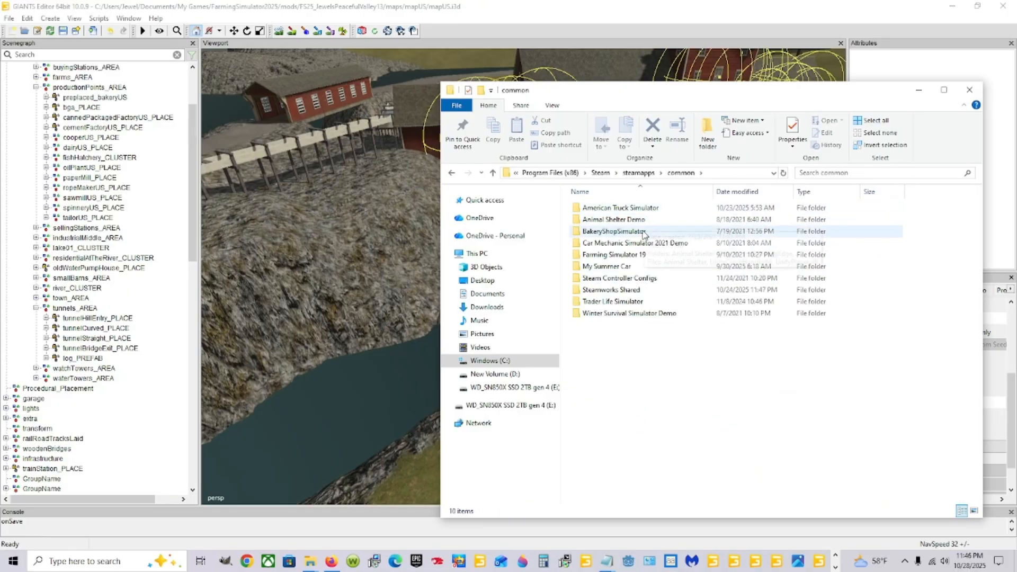
{"action": "left_click", "coordinate": [715, 254]}
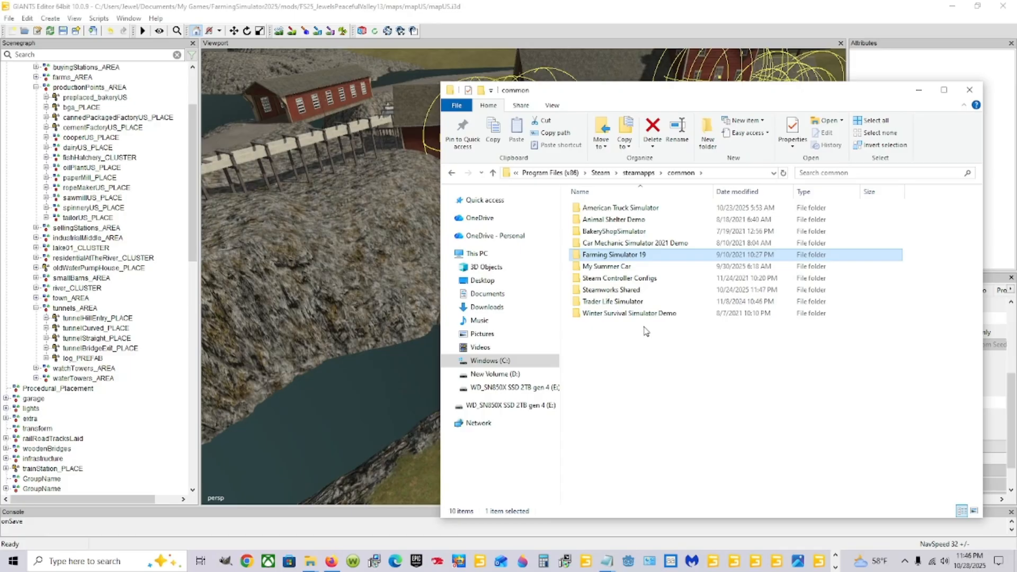
Open the SteamLibrary\steamapps\common\Farming Simulator 25\data folder on the D drive
{"action": "left_click", "coordinate": [544, 375]}
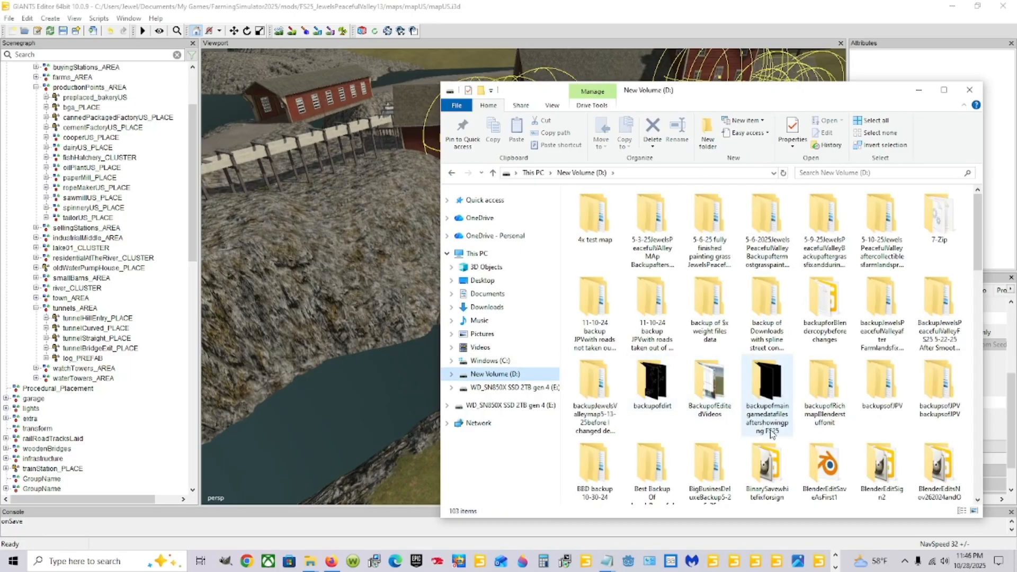
{"action": "scroll", "coordinate": [774, 441], "scroll_direction": "down", "scroll_amount": 10}
{"action": "scroll", "coordinate": [774, 441], "scroll_direction": "down", "scroll_amount": 3}
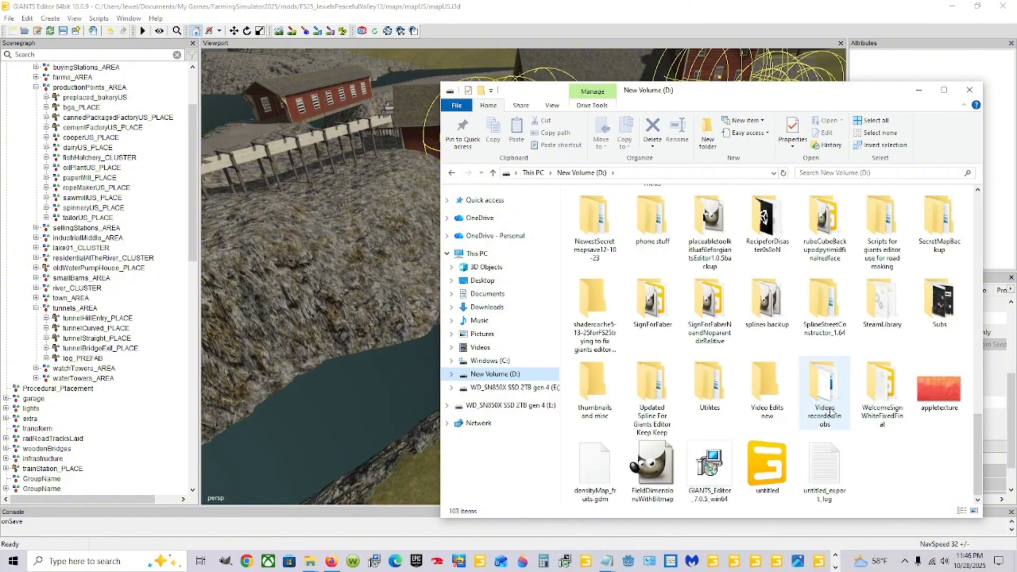
{"action": "left_click", "coordinate": [877, 308]}
{"action": "double_click", "coordinate": [877, 307]}
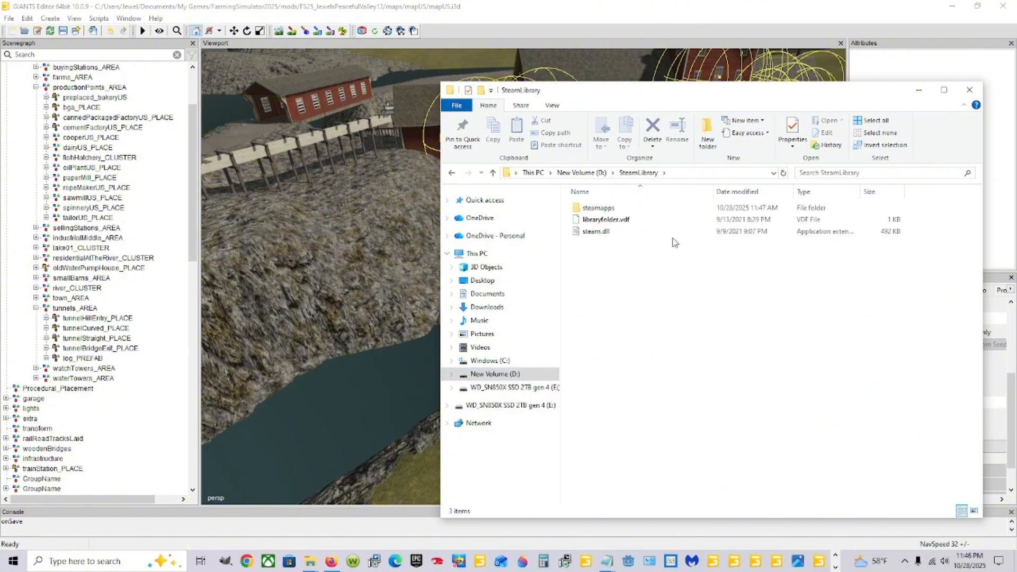
{"action": "double_click", "coordinate": [630, 209]}
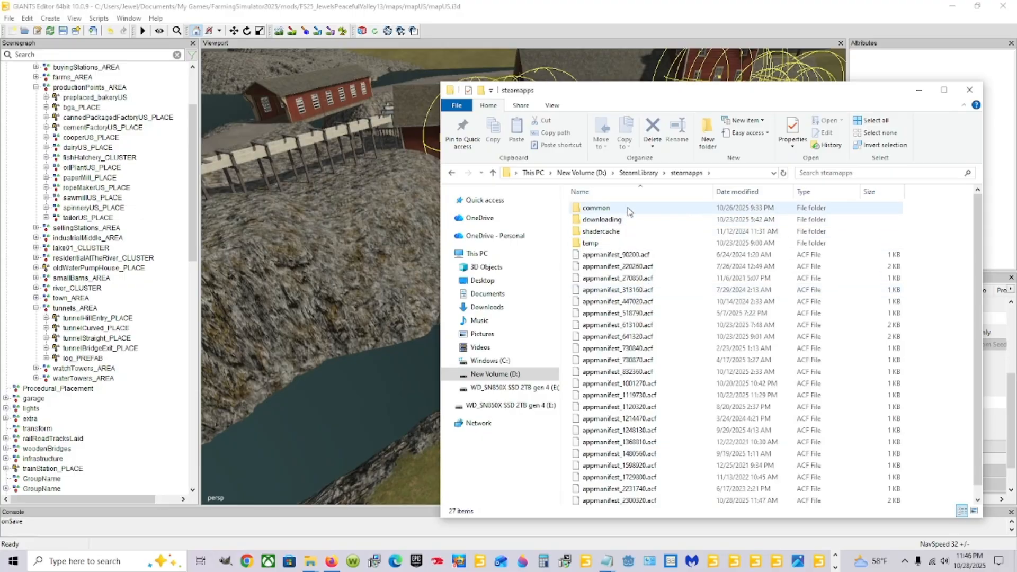
{"action": "double_click", "coordinate": [629, 208]}
{"action": "double_click", "coordinate": [630, 325]}
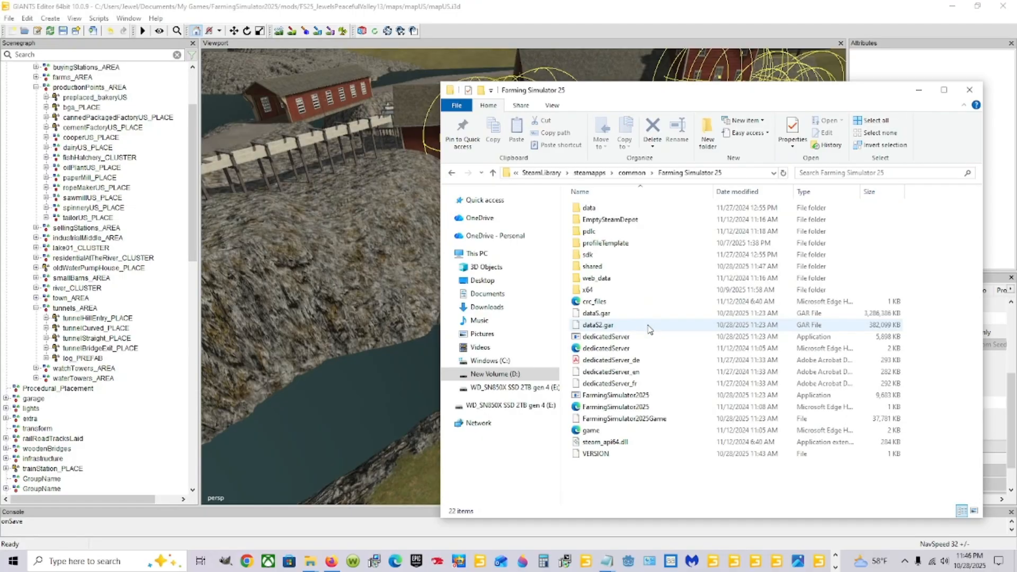
{"action": "double_click", "coordinate": [610, 208]}
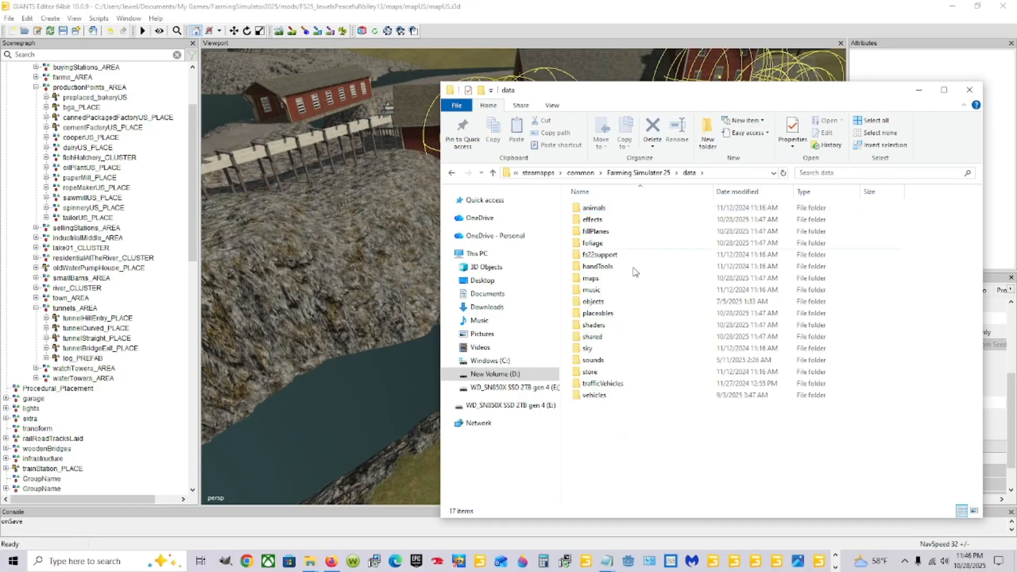
Open the maps\mapUS folder and bring up the GIANTS Editor version choice for the mapUS i3D file, leaving it without loading anything
{"action": "double_click", "coordinate": [657, 279]}
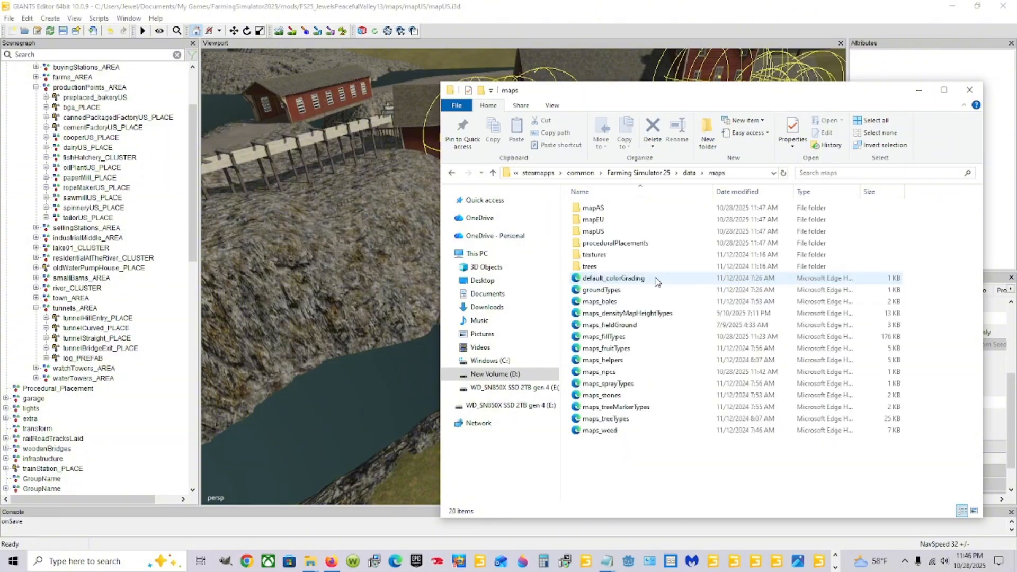
{"action": "double_click", "coordinate": [628, 232]}
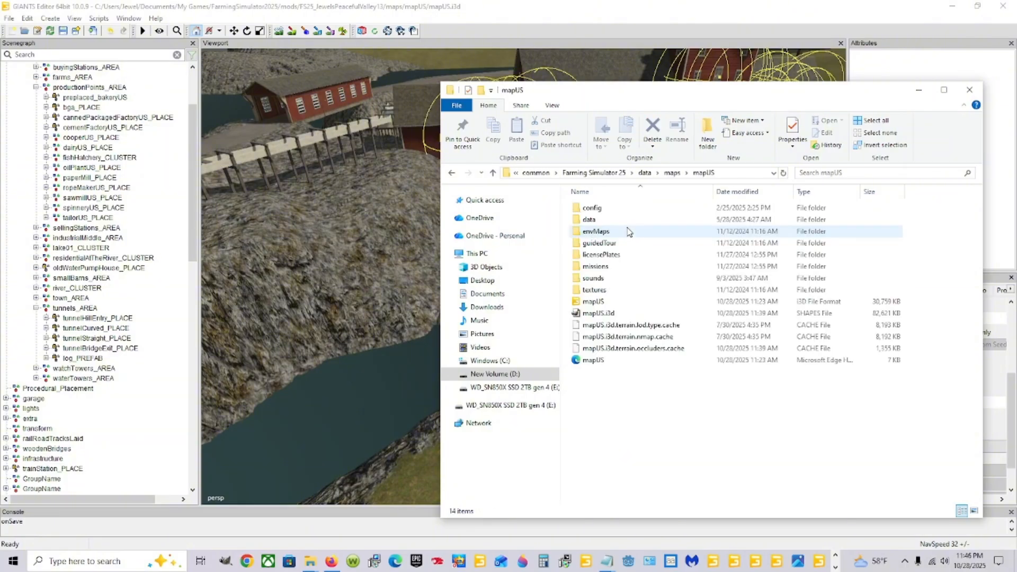
{"action": "double_click", "coordinate": [613, 302]}
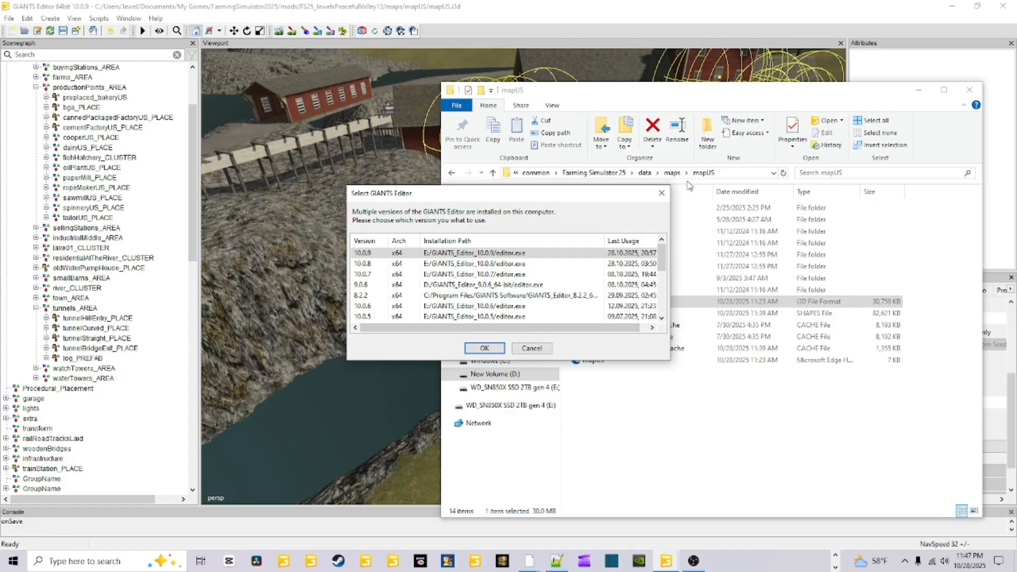
{"action": "left_click", "coordinate": [535, 348]}
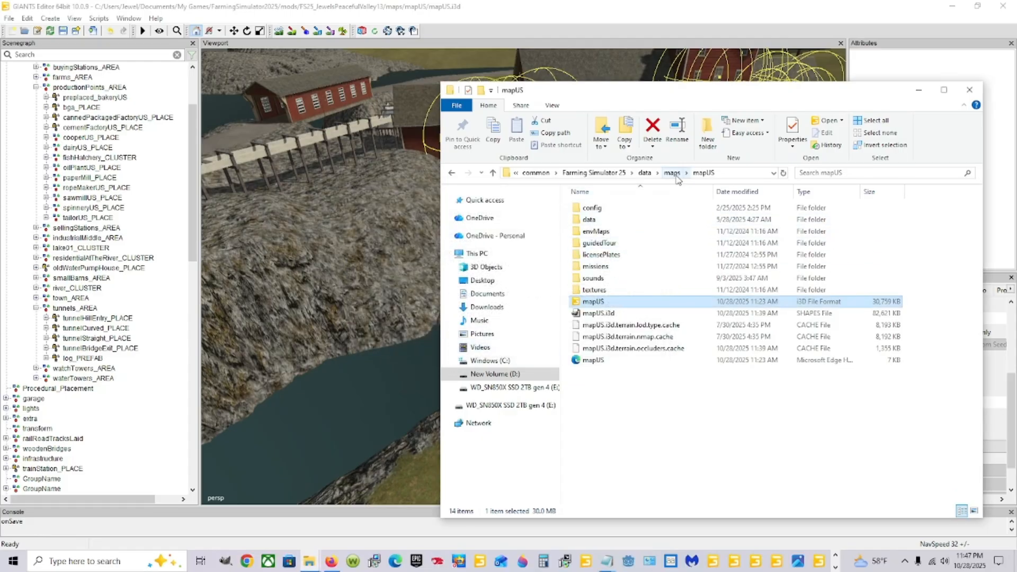
Return to the maps folder and highlight the three base game map folders mapAS, mapEU and mapUS in turn
{"action": "left_click", "coordinate": [673, 173]}
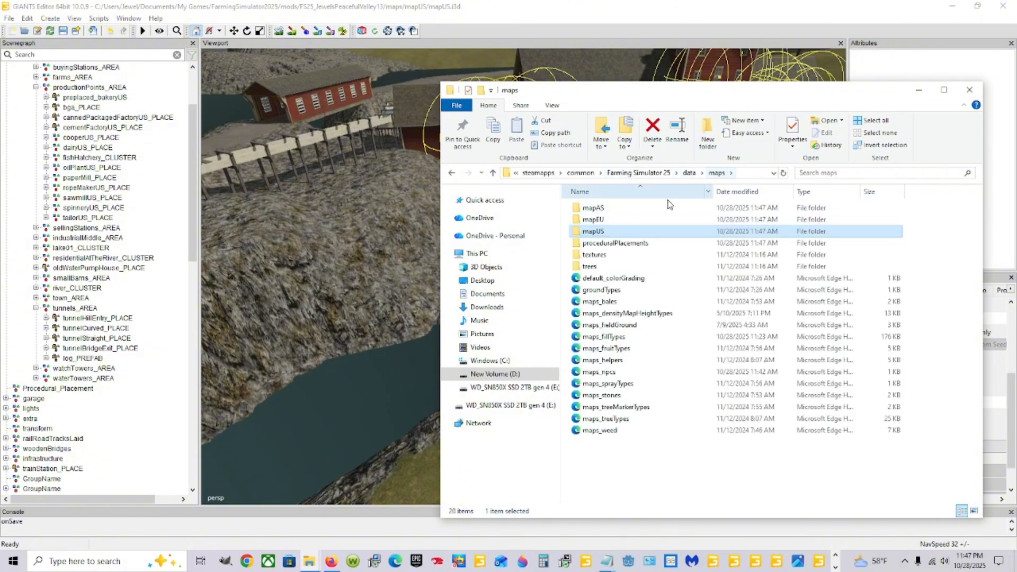
{"action": "left_click", "coordinate": [622, 210]}
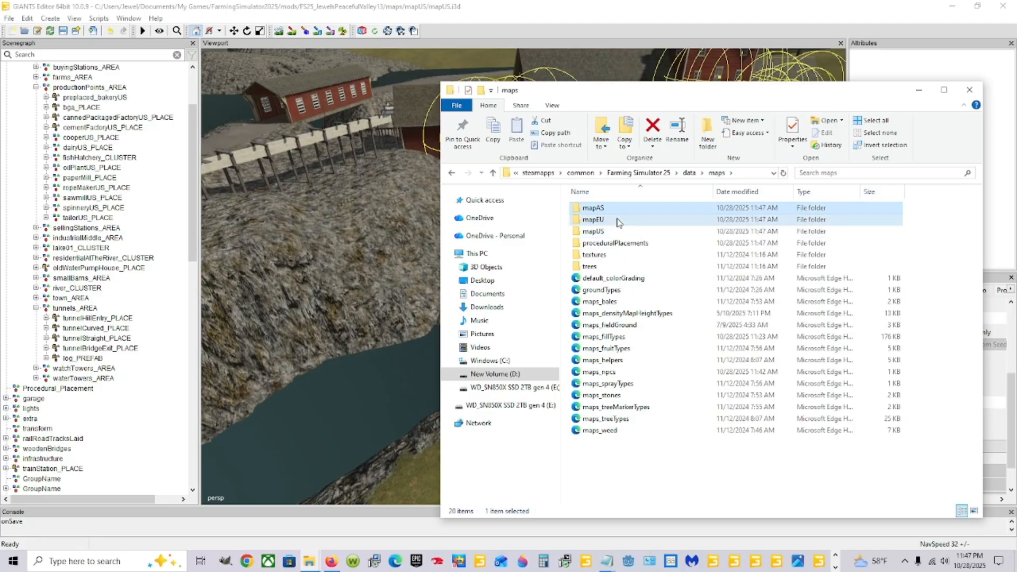
{"action": "left_click", "coordinate": [618, 232]}
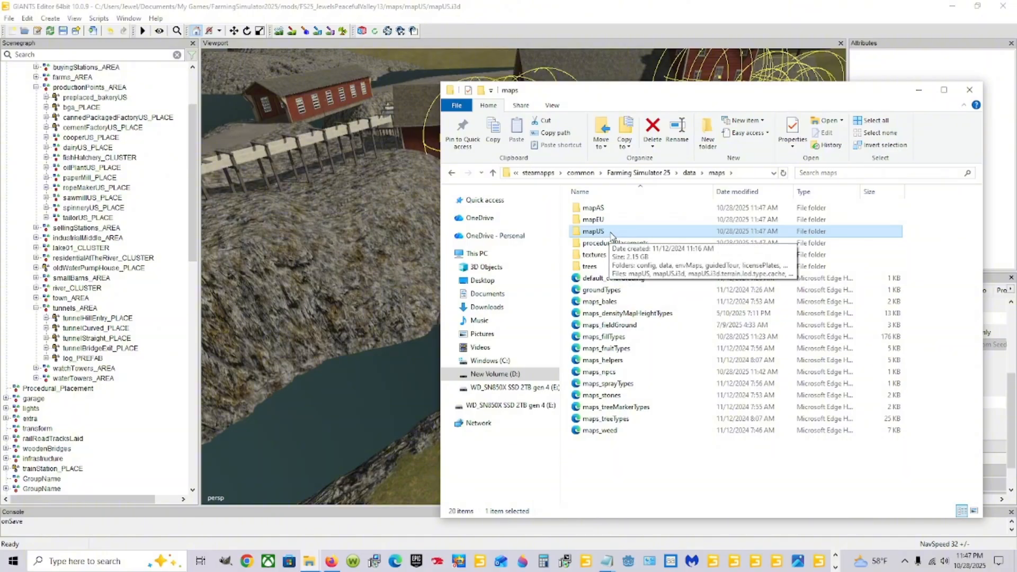
{"action": "left_click", "coordinate": [615, 220]}
{"action": "left_click", "coordinate": [621, 210]}
{"action": "left_click", "coordinate": [618, 223]}
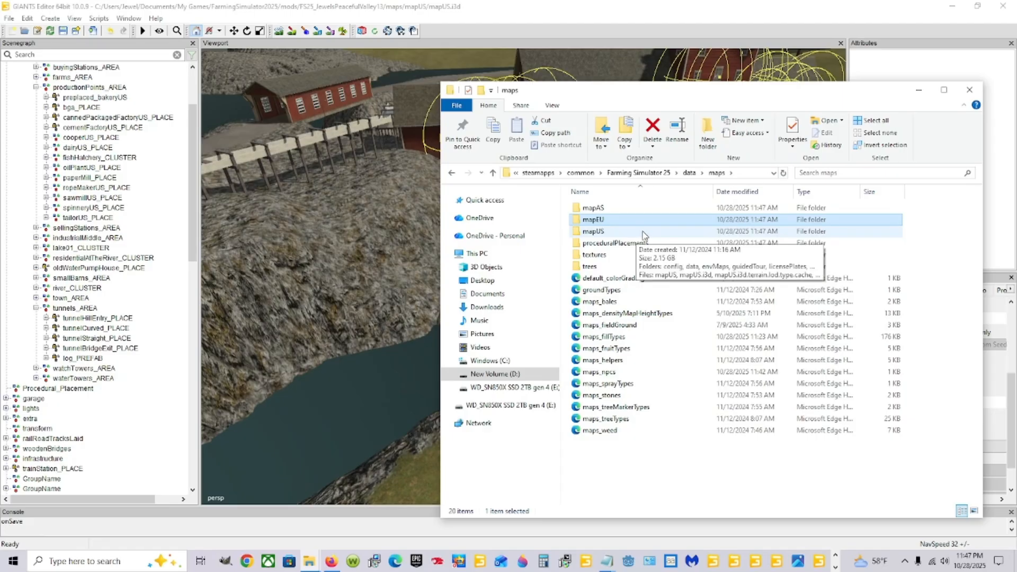
Minimize File Explorer and switch to the GIANTS Editor window holding the base game's mapUS.i3d
{"action": "left_click", "coordinate": [919, 90]}
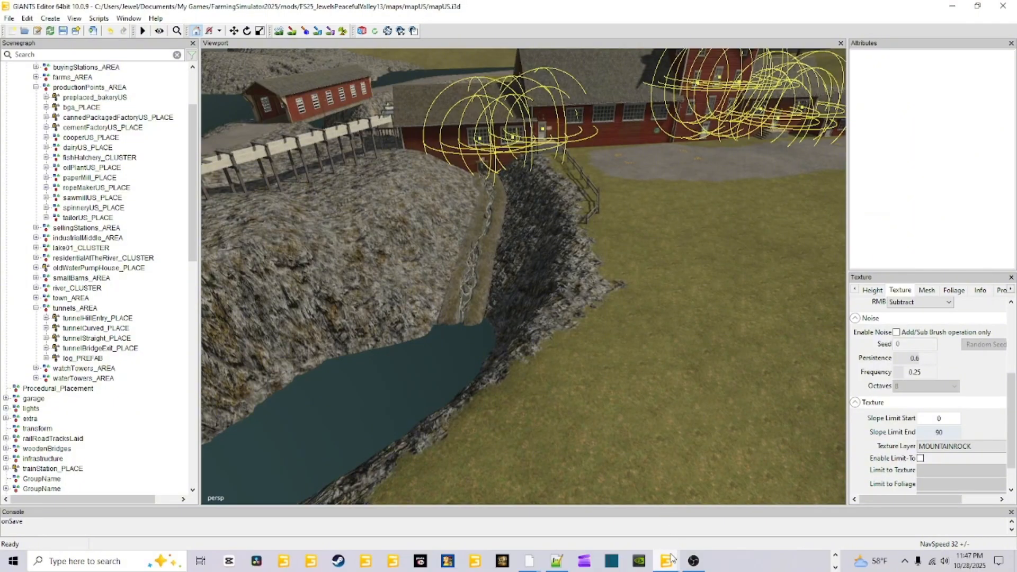
{"action": "mouse_move", "coordinate": [666, 561]}
{"action": "left_click", "coordinate": [703, 509]}
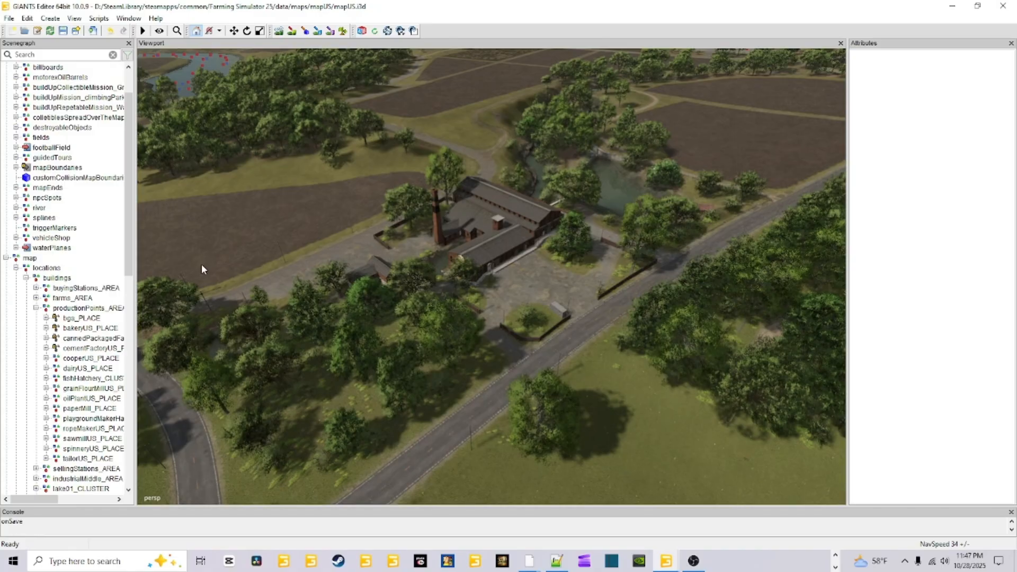
Expand spinneryUS_PLACE under productionPoints_AREA in the scenegraph, select its preplaced spinnery group and frame it in the viewport
{"action": "scroll", "coordinate": [24, 149], "scroll_direction": "up", "scroll_amount": 2}
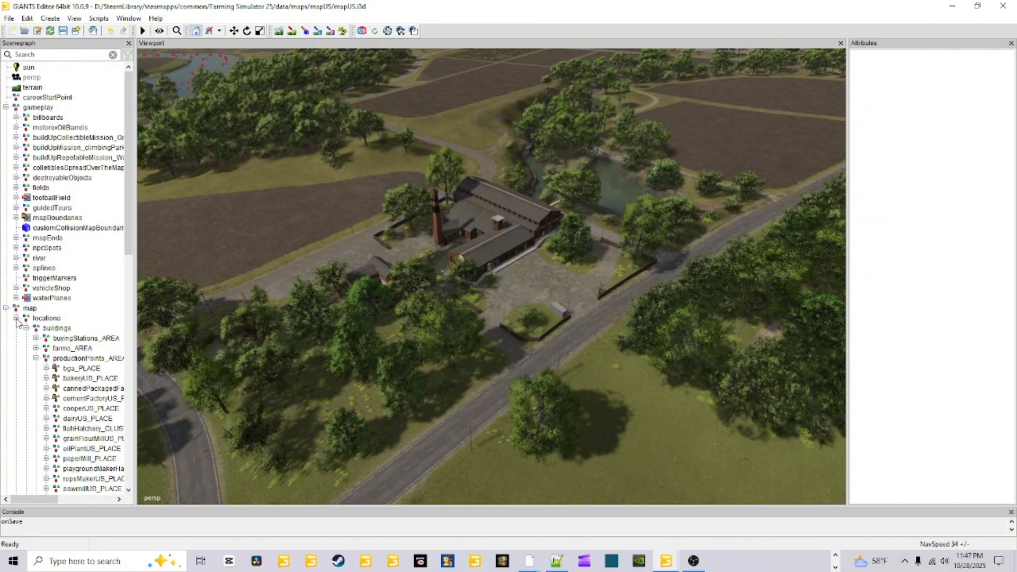
{"action": "scroll", "coordinate": [32, 323], "scroll_direction": "down", "scroll_amount": 3}
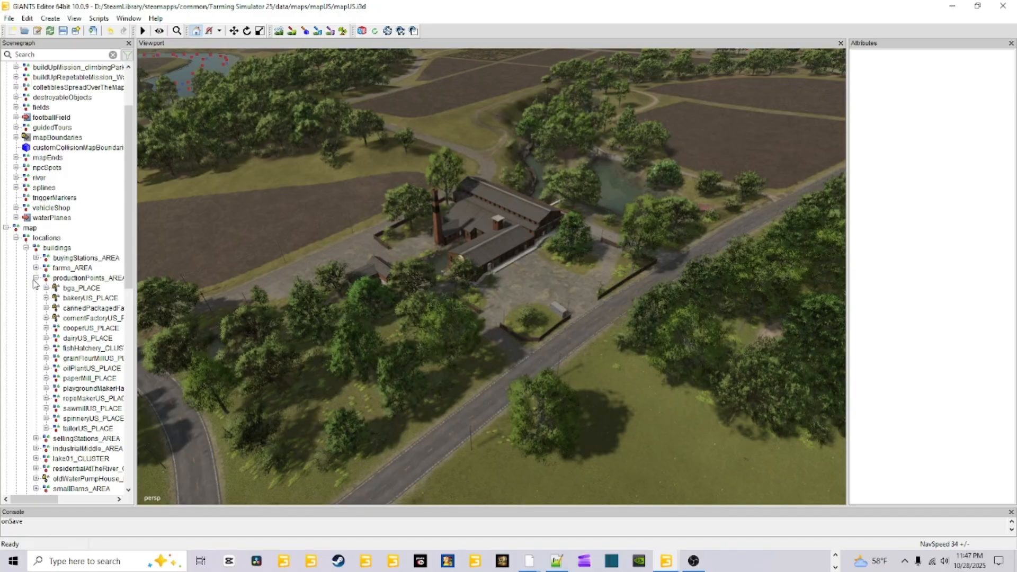
{"action": "scroll", "coordinate": [93, 265], "scroll_direction": "down", "scroll_amount": 3}
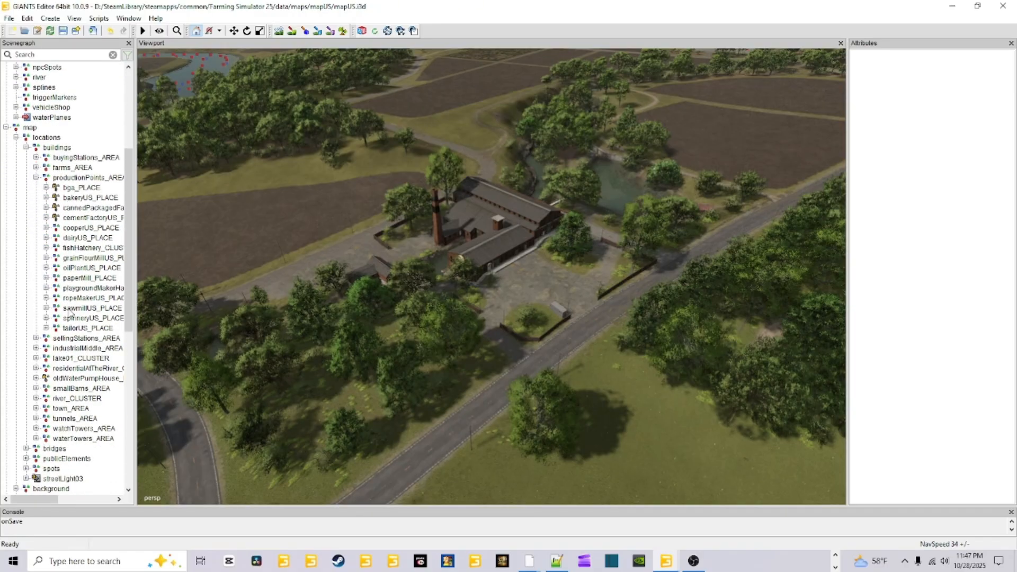
{"action": "left_click", "coordinate": [80, 319]}
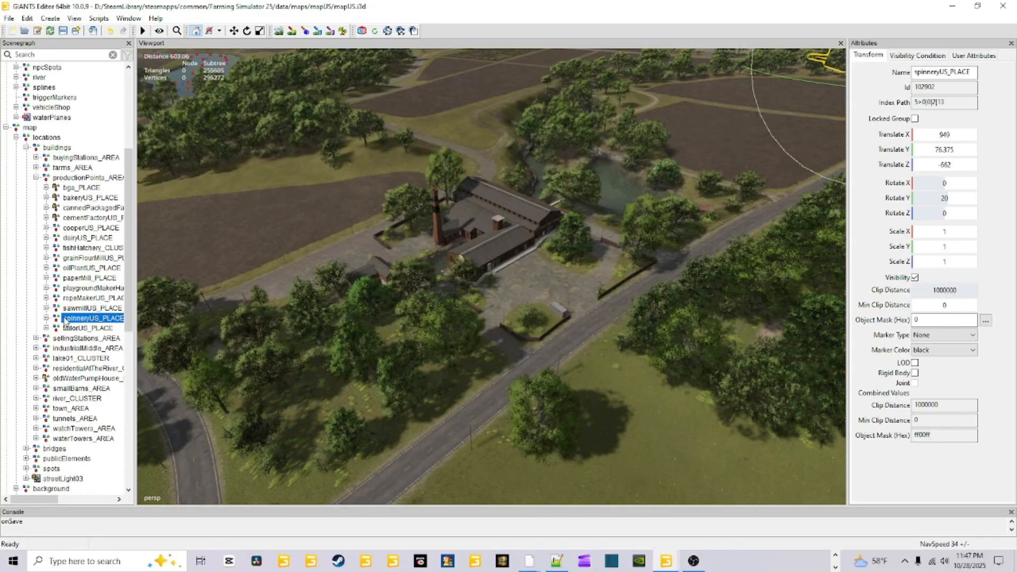
{"action": "left_click", "coordinate": [46, 318]}
{"action": "scroll", "coordinate": [50, 307], "scroll_direction": "down", "scroll_amount": 2}
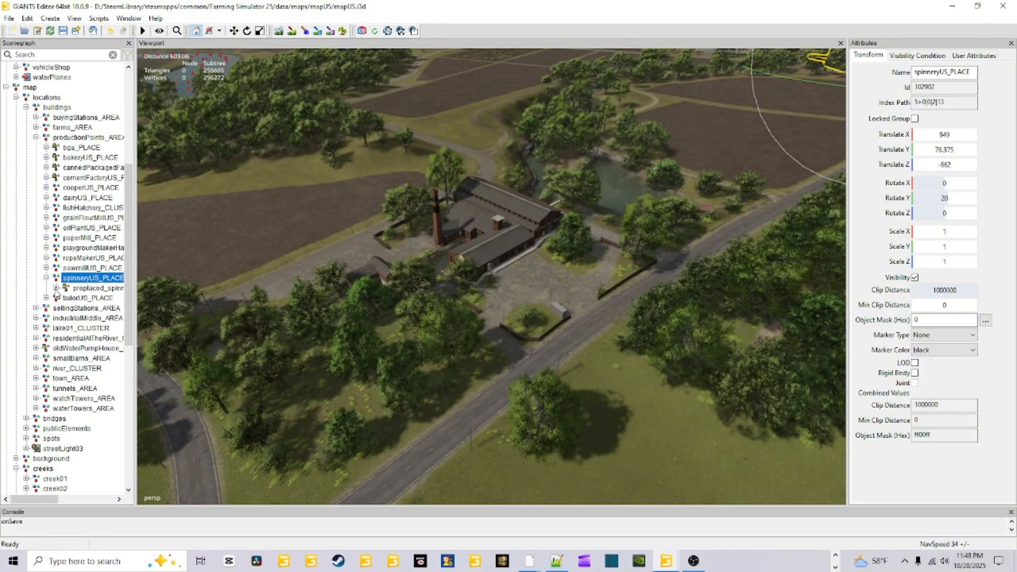
{"action": "left_click", "coordinate": [56, 288]}
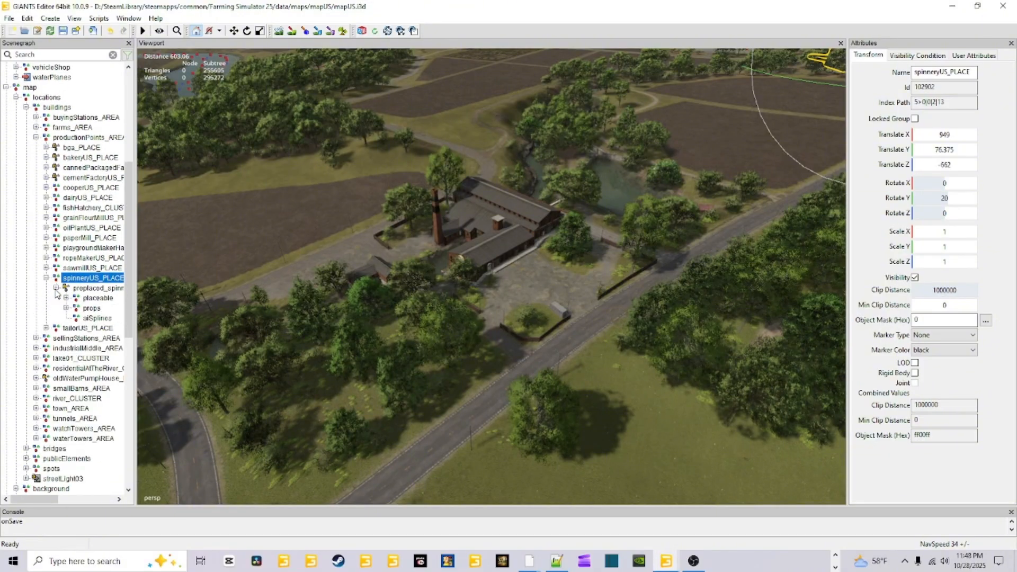
{"action": "left_click", "coordinate": [89, 289]}
{"action": "key", "text": "f"}
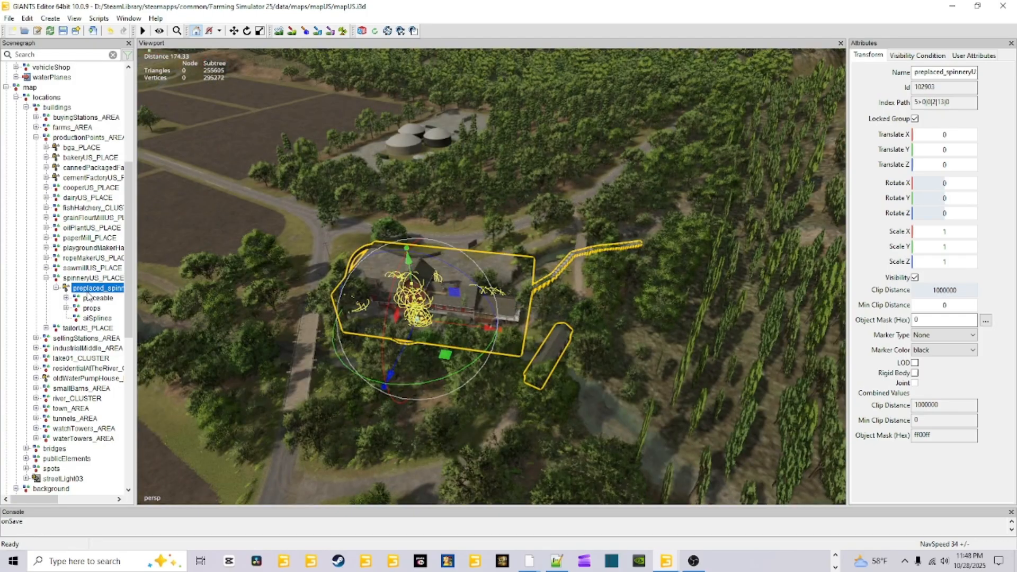
Examine the creek under the spinnery's covered bridge and the grass, rocks and terrain edges along its red walls
{"action": "scroll", "coordinate": [341, 379], "scroll_direction": "up", "scroll_amount": 6}
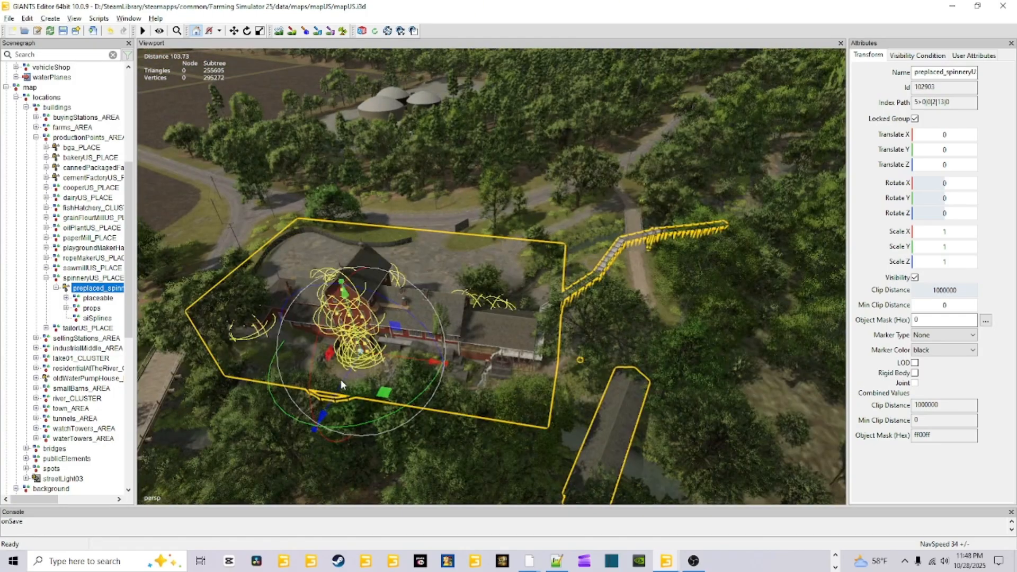
{"action": "left_click_drag", "start_coordinate": [377, 372], "coordinate": [308, 332], "text": "alt"}
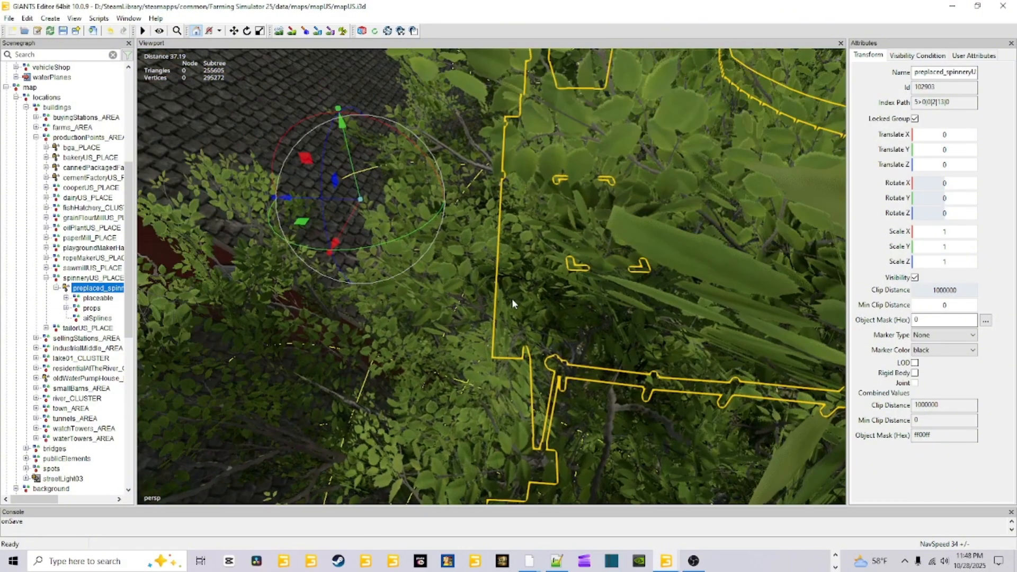
{"action": "left_click_drag", "start_coordinate": [512, 298], "coordinate": [289, 338], "text": "alt"}
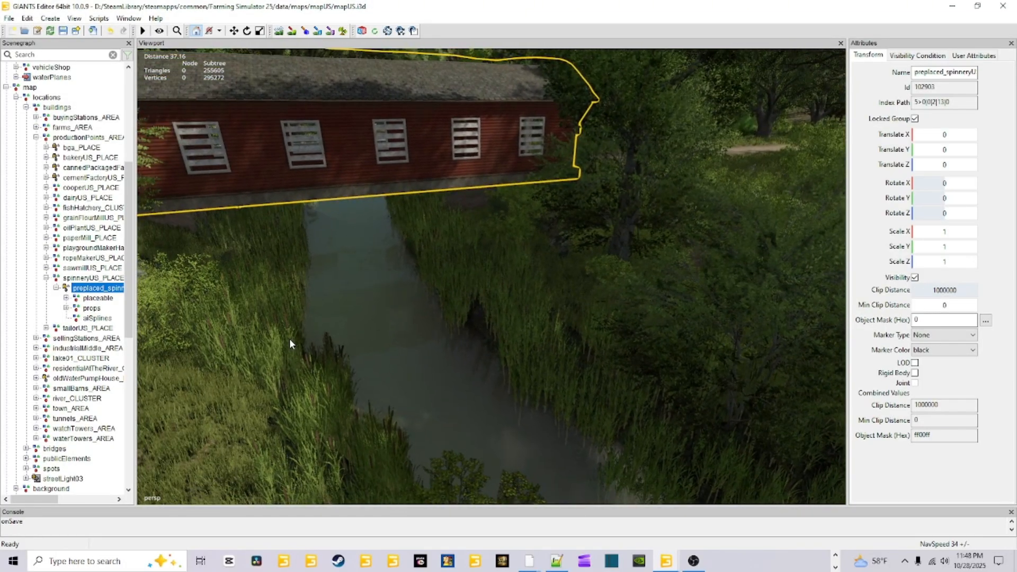
{"action": "left_click_drag", "start_coordinate": [350, 327], "coordinate": [399, 334], "text": "alt"}
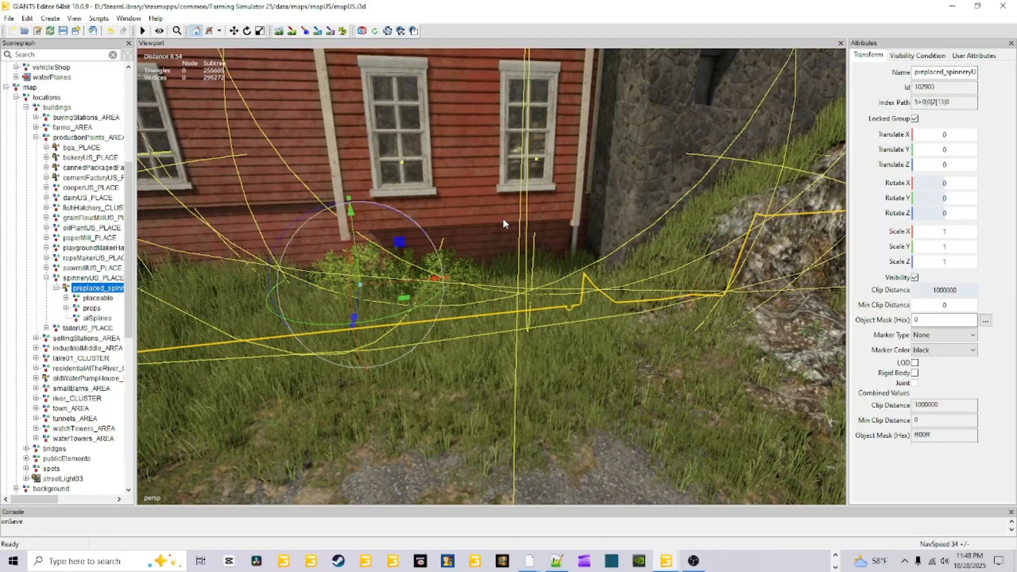
{"action": "left_click_drag", "start_coordinate": [503, 218], "coordinate": [346, 220], "text": "alt"}
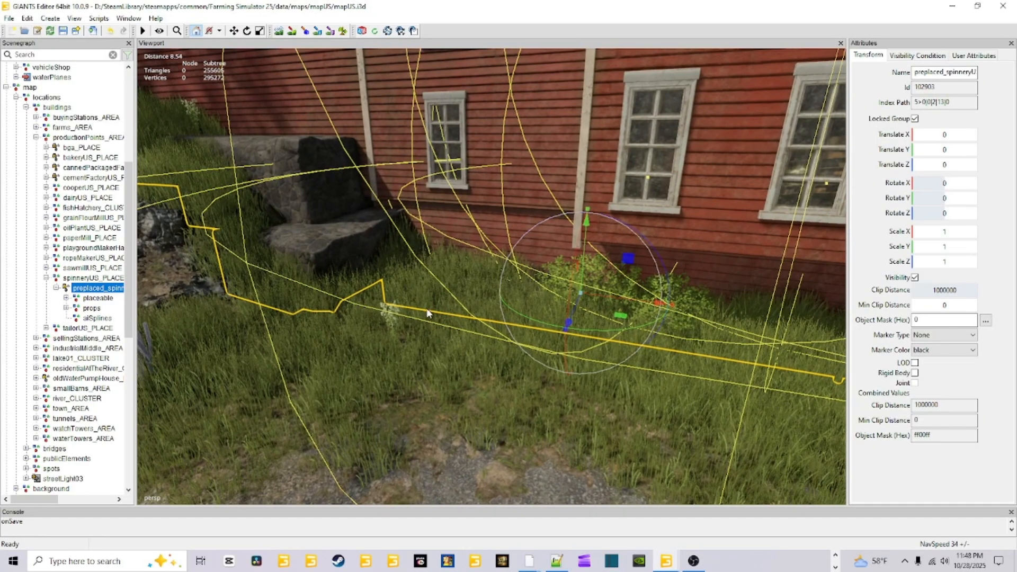
{"action": "left_click_drag", "start_coordinate": [428, 313], "coordinate": [425, 350], "text": "alt"}
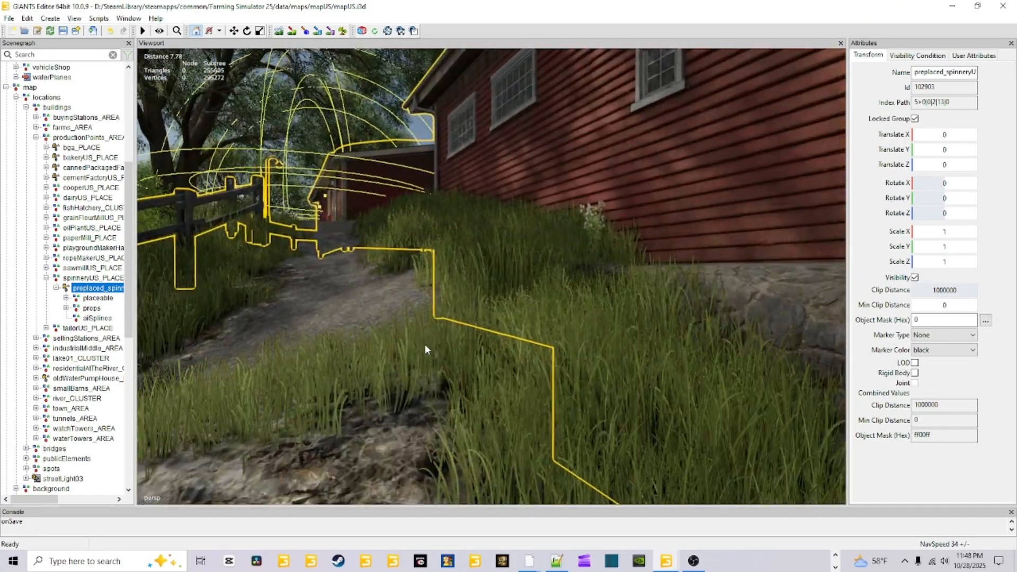
{"action": "left_click_drag", "start_coordinate": [580, 268], "coordinate": [631, 358], "text": "alt"}
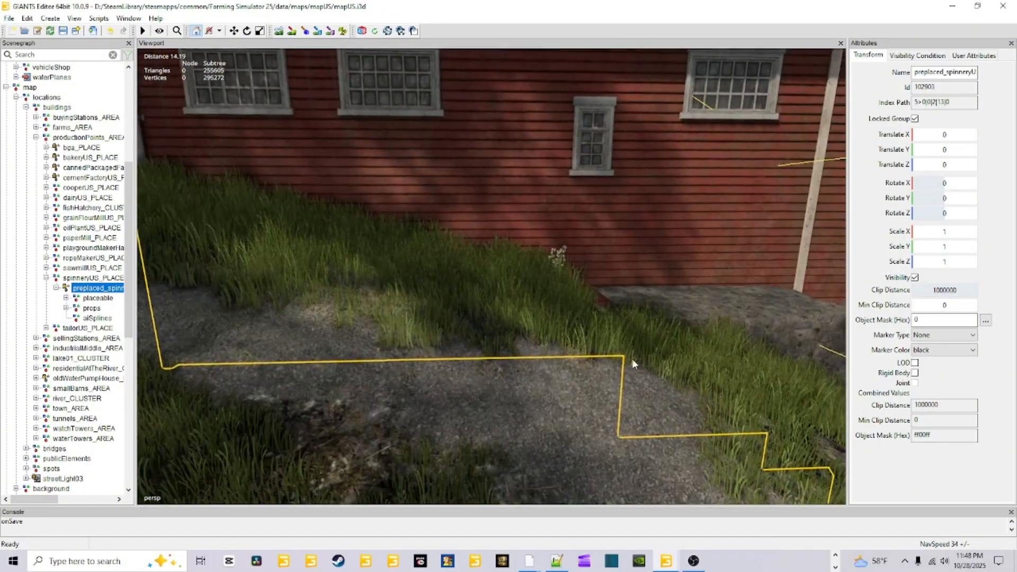
{"action": "left_click_drag", "start_coordinate": [623, 320], "coordinate": [581, 336], "text": "alt"}
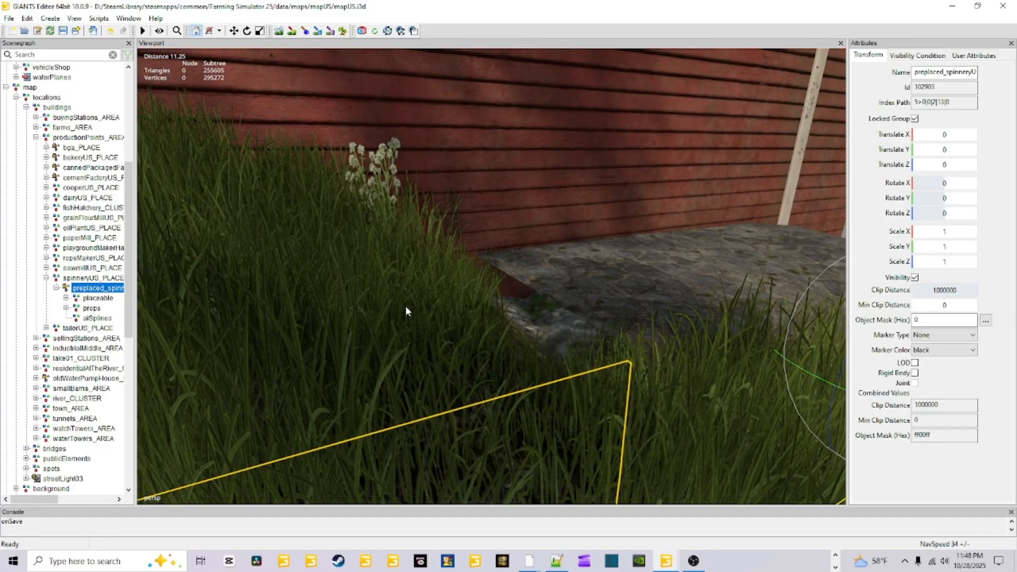
{"action": "left_click_drag", "start_coordinate": [537, 352], "coordinate": [416, 321], "text": "alt"}
{"action": "scroll", "coordinate": [577, 410], "scroll_direction": "up", "scroll_amount": 6}
{"action": "scroll", "coordinate": [292, 422], "scroll_direction": "down", "scroll_amount": 8}
{"action": "scroll", "coordinate": [402, 418], "scroll_direction": "up", "scroll_amount": 5}
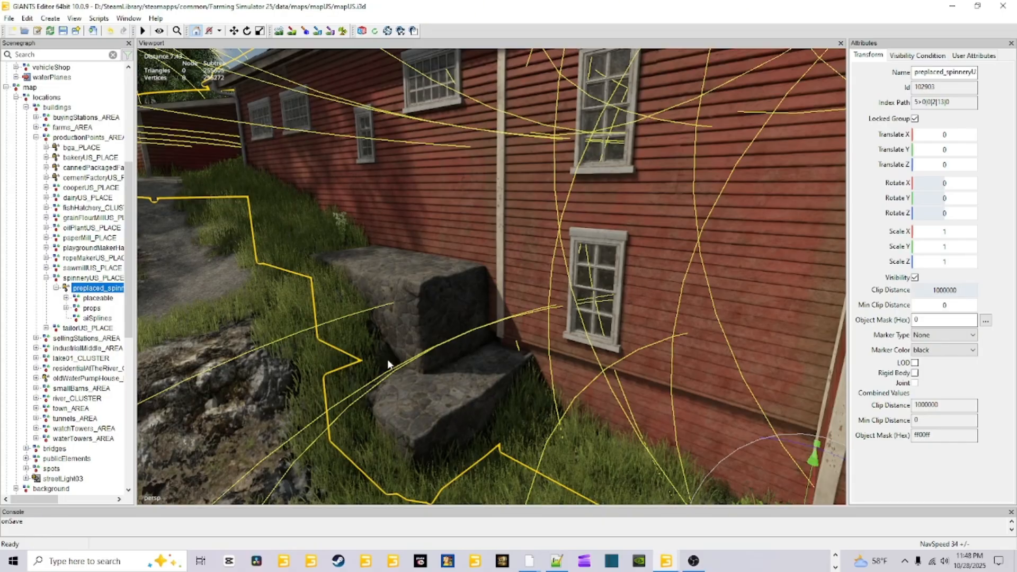
{"action": "scroll", "coordinate": [457, 333], "scroll_direction": "down", "scroll_amount": 4}
{"action": "scroll", "coordinate": [448, 382], "scroll_direction": "down", "scroll_amount": 4}
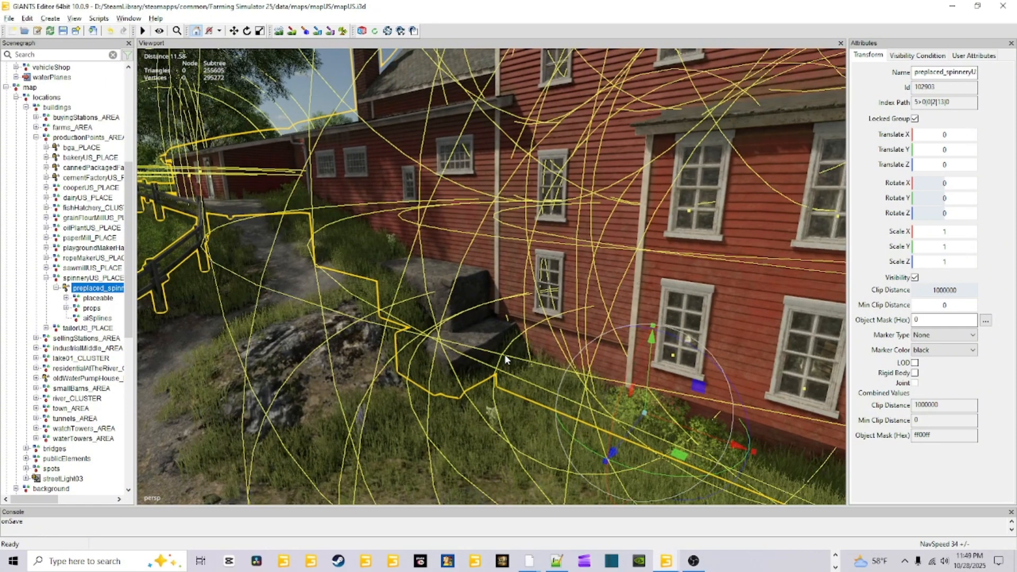
{"action": "right_click_drag", "start_coordinate": [505, 355], "coordinate": [444, 355], "text": "alt"}
{"action": "left_click_drag", "start_coordinate": [444, 355], "coordinate": [519, 412], "text": "alt"}
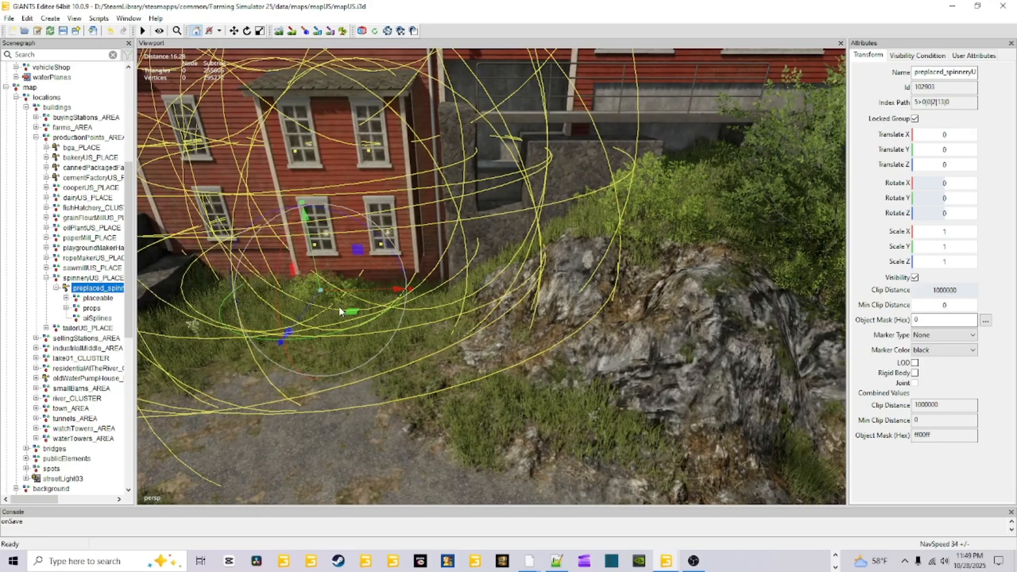
Examine the stream flowing out beneath the spinnery's water wheel, beside the stone wall and the no-entry doorway
{"action": "left_click_drag", "start_coordinate": [340, 312], "coordinate": [391, 356], "text": "alt"}
{"action": "scroll", "coordinate": [448, 362], "scroll_direction": "up", "scroll_amount": 5}
{"action": "left_click_drag", "start_coordinate": [524, 391], "coordinate": [505, 434], "text": "alt"}
{"action": "scroll", "coordinate": [605, 406], "scroll_direction": "up", "scroll_amount": 1}
{"action": "scroll", "coordinate": [599, 409], "scroll_direction": "up", "scroll_amount": 4}
{"action": "scroll", "coordinate": [683, 430], "scroll_direction": "up", "scroll_amount": 6}
{"action": "scroll", "coordinate": [574, 406], "scroll_direction": "down", "scroll_amount": 6}
{"action": "scroll", "coordinate": [549, 386], "scroll_direction": "up", "scroll_amount": 3}
{"action": "left_click_drag", "start_coordinate": [549, 386], "coordinate": [597, 452], "text": "alt"}
{"action": "scroll", "coordinate": [550, 365], "scroll_direction": "up", "scroll_amount": 4}
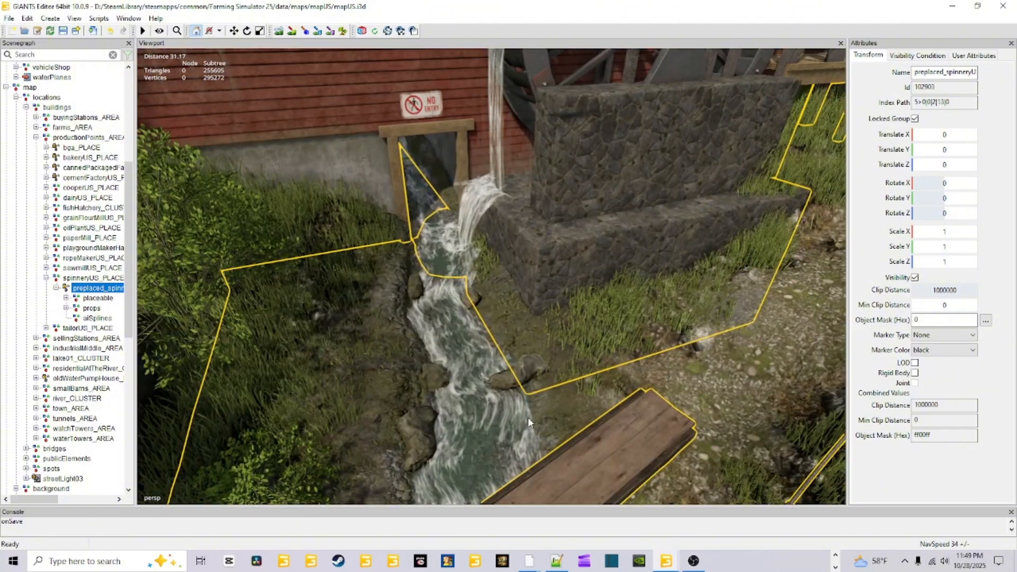
{"action": "left_click_drag", "start_coordinate": [527, 417], "coordinate": [539, 382], "text": "alt"}
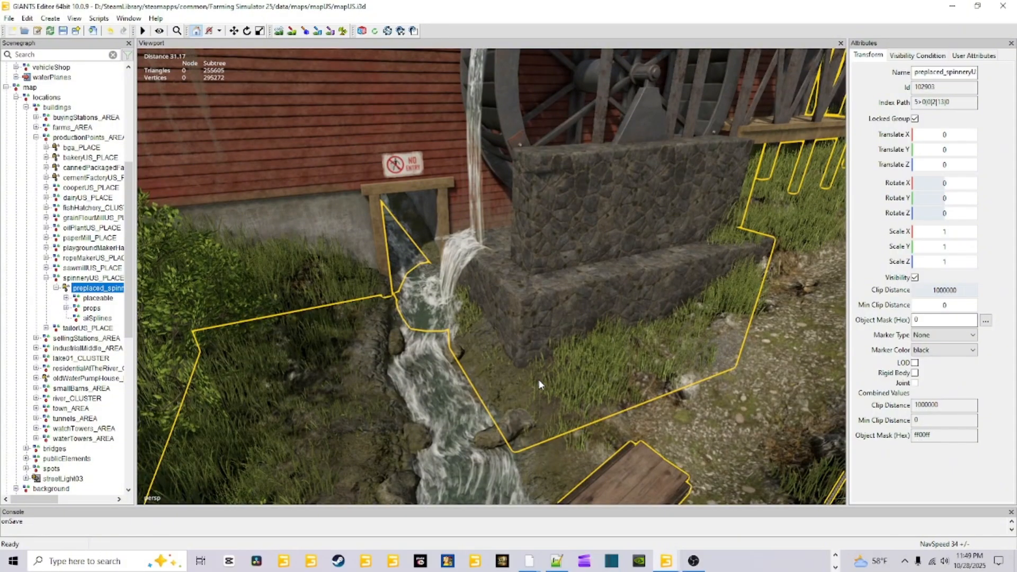
{"action": "left_click_drag", "start_coordinate": [538, 379], "coordinate": [709, 184], "text": "alt"}
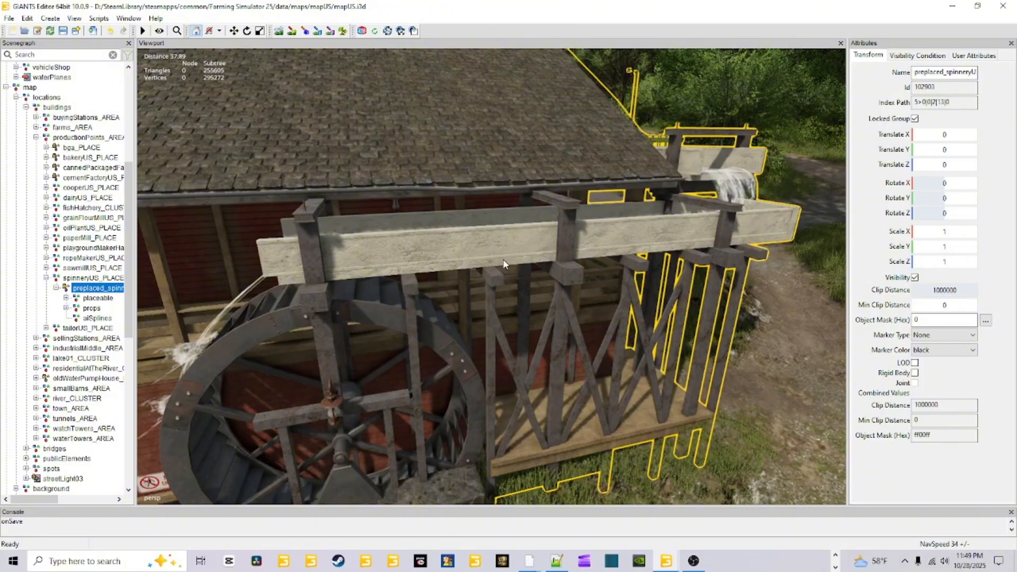
Follow the wooden trough from the water wheel to its intake and examine the flowing water, pond bed and reeds there
{"action": "mouse_move", "coordinate": [486, 247]}
{"action": "left_mouse_down", "text": "alt"}
{"action": "mouse_move", "coordinate": [570, 263]}
{"action": "mouse_move", "coordinate": [568, 229]}
{"action": "mouse_move", "coordinate": [493, 235]}
{"action": "left_mouse_up", "text": "alt"}
{"action": "scroll", "coordinate": [503, 265], "scroll_direction": "up", "scroll_amount": 8}
{"action": "middle_click_drag", "start_coordinate": [494, 235], "coordinate": [456, 308], "text": "alt"}
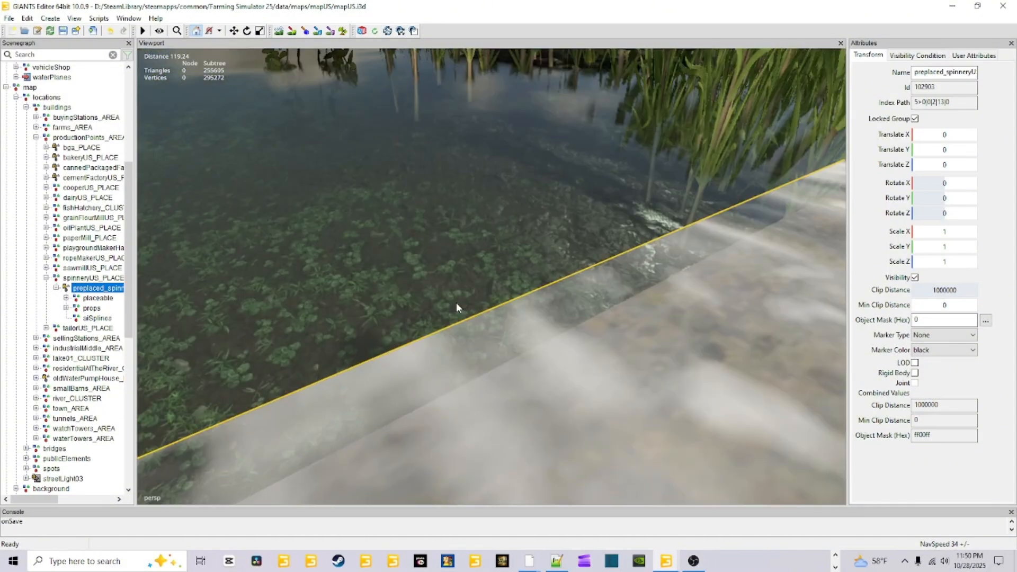
{"action": "left_click_drag", "start_coordinate": [457, 304], "coordinate": [499, 397], "text": "alt"}
{"action": "scroll", "coordinate": [393, 278], "scroll_direction": "down", "scroll_amount": 3}
{"action": "scroll", "coordinate": [499, 397], "scroll_direction": "up", "scroll_amount": 3}
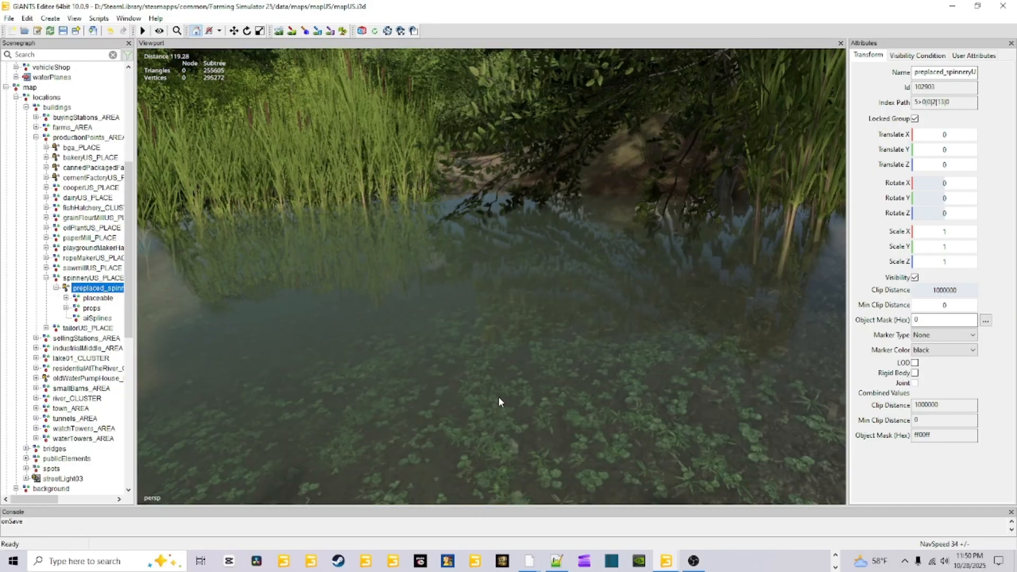
{"action": "left_click_drag", "start_coordinate": [417, 318], "coordinate": [687, 350], "text": "alt"}
{"action": "left_click_drag", "start_coordinate": [338, 317], "coordinate": [451, 312], "text": "alt"}
{"action": "scroll", "coordinate": [451, 316], "scroll_direction": "down", "scroll_amount": 3}
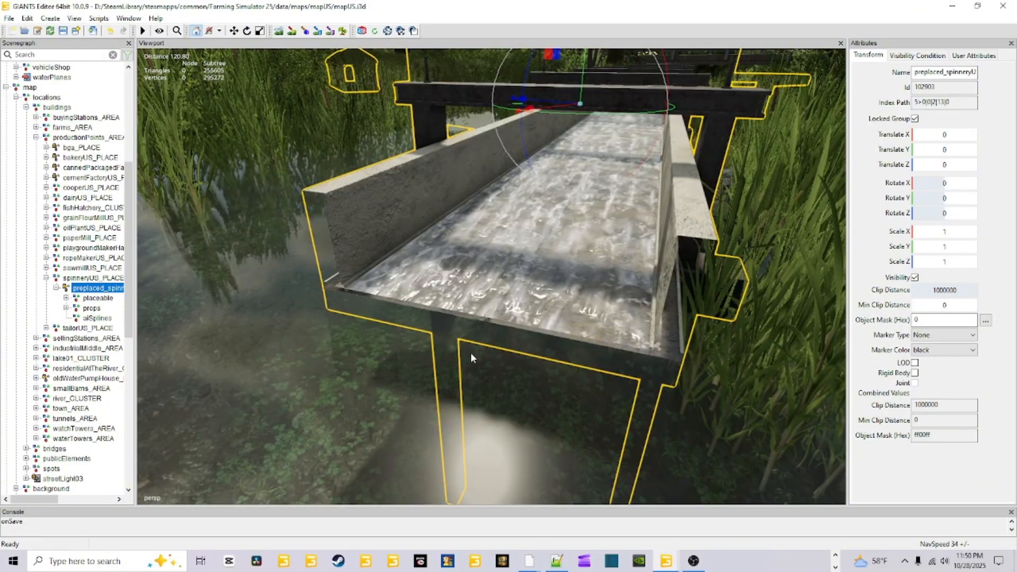
{"action": "left_click_drag", "start_coordinate": [551, 333], "coordinate": [504, 338], "text": "alt"}
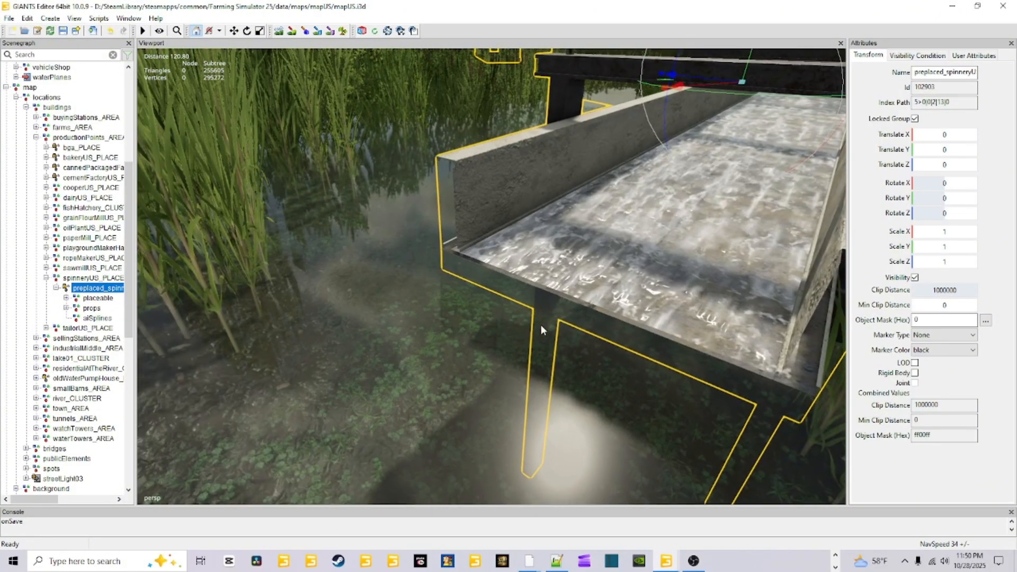
{"action": "scroll", "coordinate": [608, 255], "scroll_direction": "down", "scroll_amount": 5}
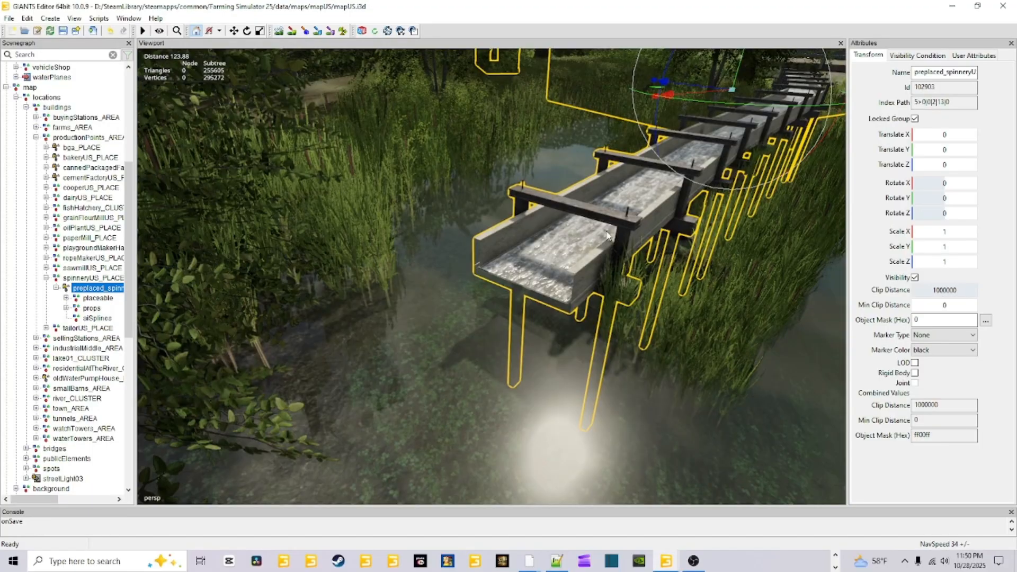
Examine how the raised trough runs on its supports between the pond and the mill
{"action": "mouse_move", "coordinate": [580, 256]}
{"action": "left_mouse_down", "text": "alt"}
{"action": "mouse_move", "coordinate": [501, 297]}
{"action": "mouse_move", "coordinate": [540, 332]}
{"action": "mouse_move", "coordinate": [602, 268]}
{"action": "mouse_move", "coordinate": [585, 265]}
{"action": "left_mouse_up", "text": "alt"}
{"action": "scroll", "coordinate": [499, 297], "scroll_direction": "up", "scroll_amount": 5}
{"action": "scroll", "coordinate": [540, 331], "scroll_direction": "up", "scroll_amount": 3}
{"action": "scroll", "coordinate": [602, 269], "scroll_direction": "down", "scroll_amount": 6}
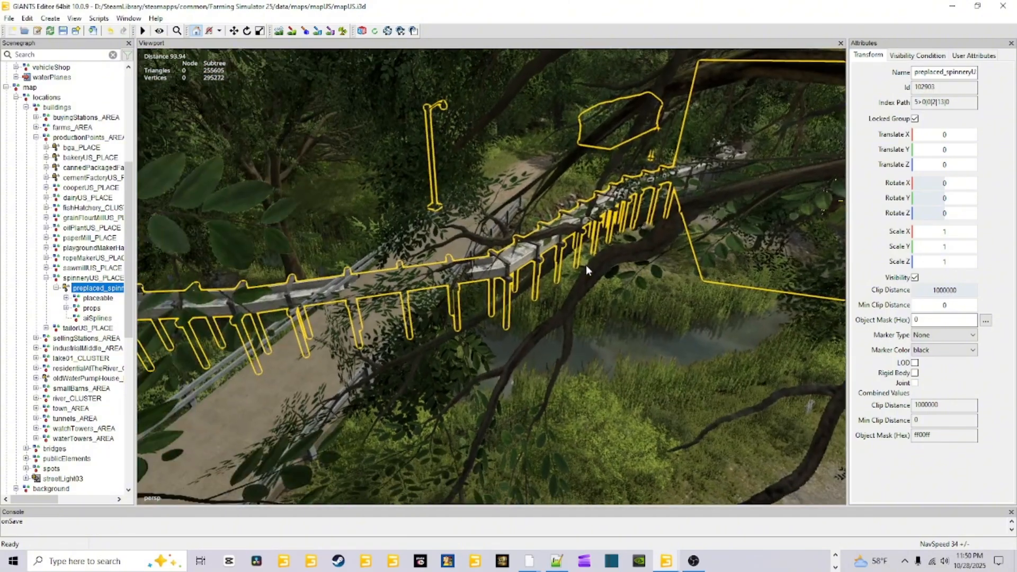
{"action": "left_click_drag", "start_coordinate": [614, 365], "coordinate": [529, 276], "text": "alt"}
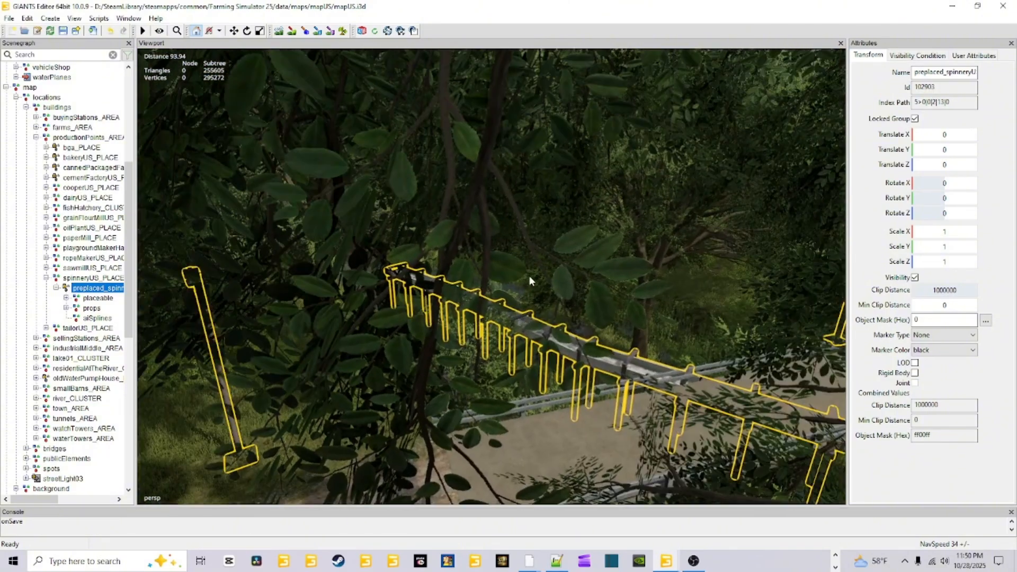
{"action": "left_click_drag", "start_coordinate": [275, 261], "coordinate": [544, 404], "text": "alt"}
Examine the stream through the tunnel beneath the No Entry sign and out to the reed-lined creek behind the mill
{"action": "scroll", "coordinate": [722, 400], "scroll_direction": "up", "scroll_amount": 5}
{"action": "scroll", "coordinate": [554, 352], "scroll_direction": "up", "scroll_amount": 2}
{"action": "scroll", "coordinate": [528, 414], "scroll_direction": "up", "scroll_amount": 4}
{"action": "scroll", "coordinate": [608, 403], "scroll_direction": "up", "scroll_amount": 10}
{"action": "scroll", "coordinate": [536, 382], "scroll_direction": "up", "scroll_amount": 8}
{"action": "left_click_drag", "start_coordinate": [339, 399], "coordinate": [466, 399], "text": "alt"}
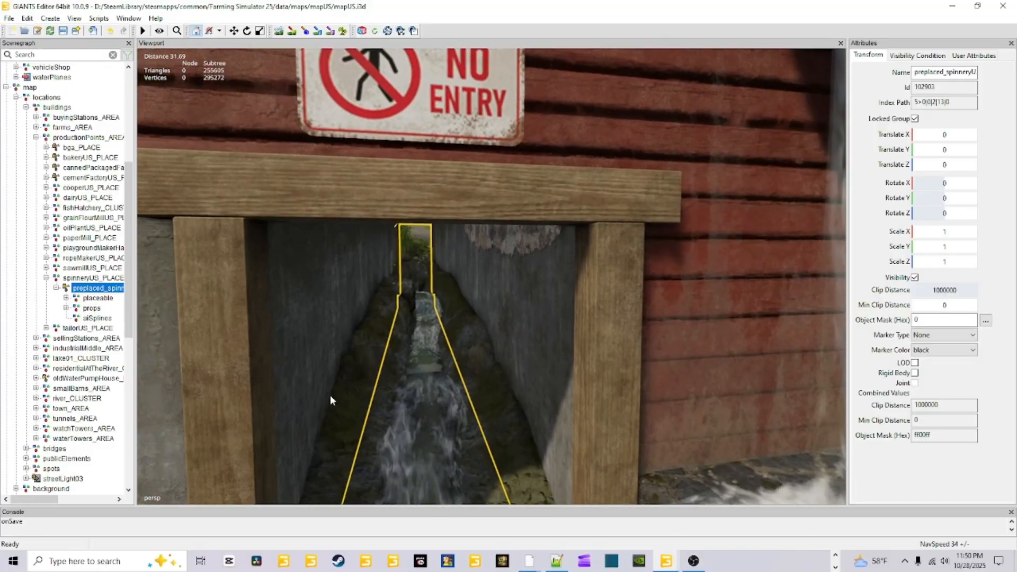
{"action": "scroll", "coordinate": [414, 423], "scroll_direction": "up", "scroll_amount": 5}
{"action": "left_click_drag", "start_coordinate": [414, 423], "coordinate": [416, 427], "text": "alt"}
{"action": "scroll", "coordinate": [439, 432], "scroll_direction": "up", "scroll_amount": 5}
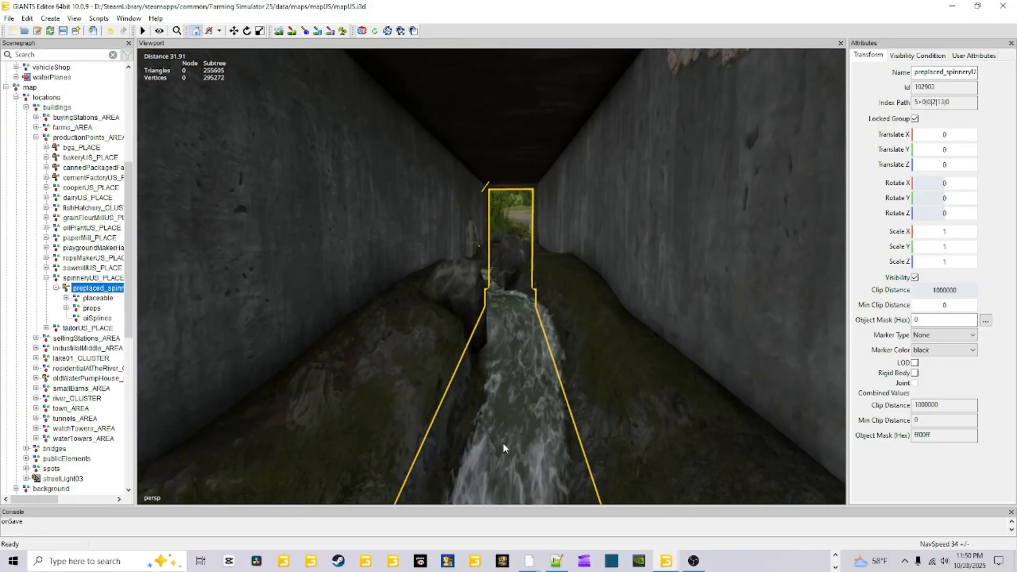
{"action": "scroll", "coordinate": [604, 406], "scroll_direction": "up", "scroll_amount": 10}
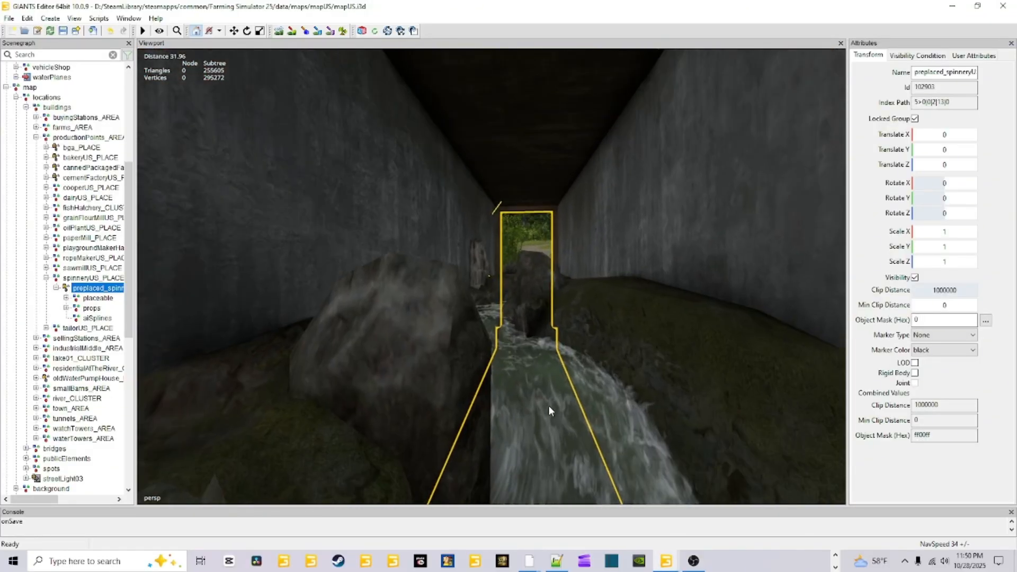
{"action": "scroll", "coordinate": [564, 432], "scroll_direction": "up", "scroll_amount": 10}
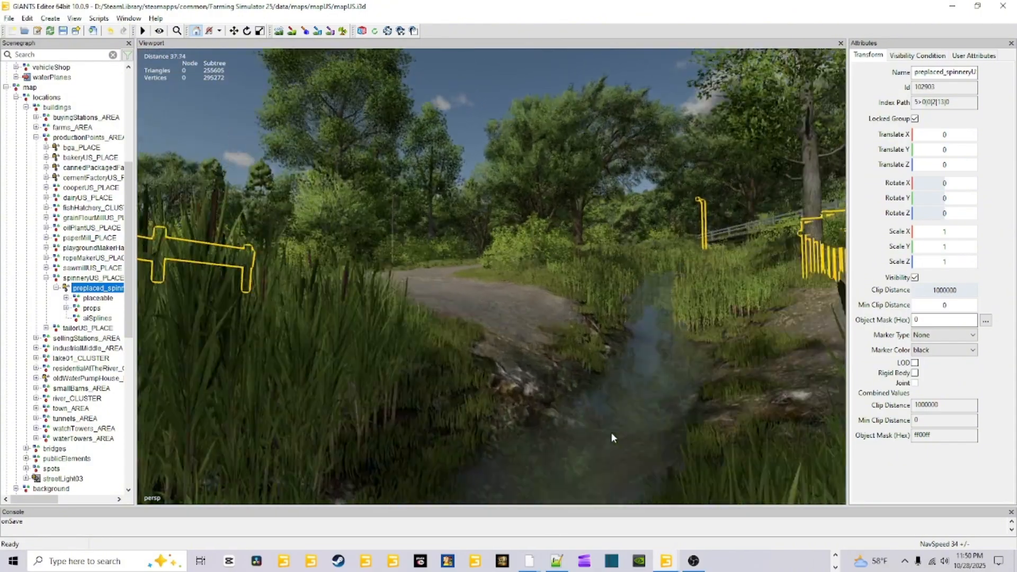
{"action": "scroll", "coordinate": [577, 419], "scroll_direction": "up", "scroll_amount": 15}
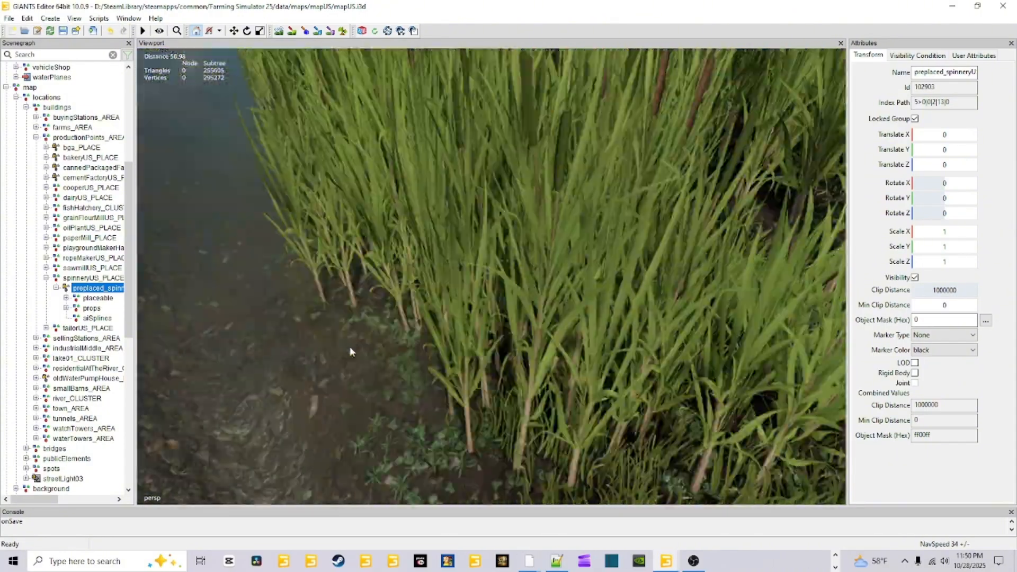
Examine the water falling from the water wheel and joining the rocky stream beside the stone wall
{"action": "left_click_drag", "start_coordinate": [349, 347], "coordinate": [188, 434], "text": "alt"}
{"action": "scroll", "coordinate": [512, 432], "scroll_direction": "up", "scroll_amount": 4}
{"action": "scroll", "coordinate": [519, 403], "scroll_direction": "up", "scroll_amount": 4}
{"action": "scroll", "coordinate": [468, 458], "scroll_direction": "up", "scroll_amount": 6}
{"action": "scroll", "coordinate": [488, 444], "scroll_direction": "up", "scroll_amount": 5}
{"action": "scroll", "coordinate": [423, 387], "scroll_direction": "down", "scroll_amount": 5}
{"action": "left_click_drag", "start_coordinate": [422, 387], "coordinate": [426, 474], "text": "alt"}
{"action": "scroll", "coordinate": [421, 456], "scroll_direction": "up", "scroll_amount": 5}
{"action": "scroll", "coordinate": [452, 445], "scroll_direction": "down", "scroll_amount": 5}
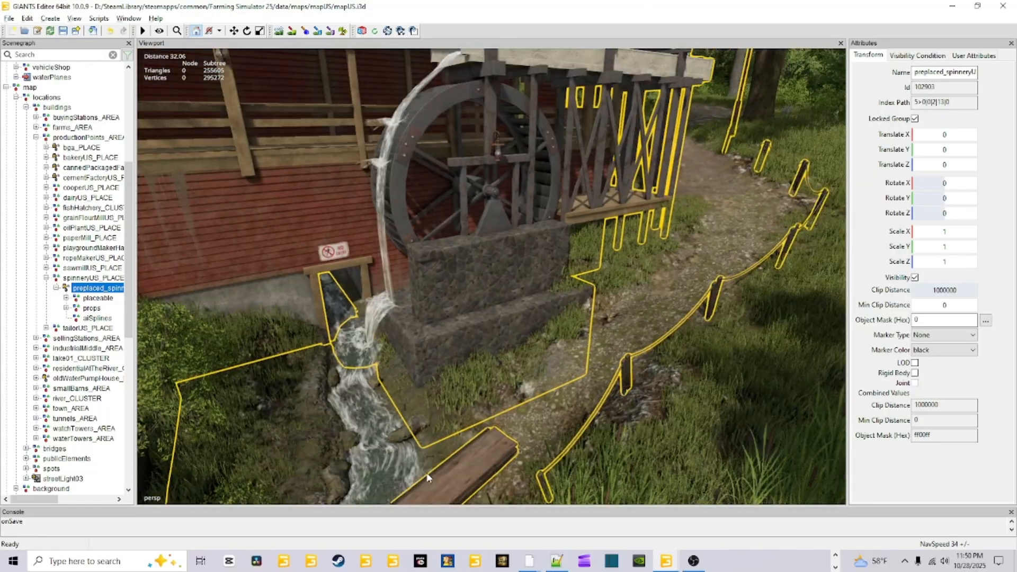
Examine the trough's full route and supports from the spinnery across the creek and path into the woods
{"action": "left_click_drag", "start_coordinate": [498, 398], "coordinate": [304, 386], "text": "alt"}
{"action": "scroll", "coordinate": [481, 412], "scroll_direction": "down", "scroll_amount": 5}
{"action": "scroll", "coordinate": [472, 379], "scroll_direction": "up", "scroll_amount": 4}
{"action": "scroll", "coordinate": [534, 357], "scroll_direction": "up", "scroll_amount": 6}
{"action": "scroll", "coordinate": [488, 361], "scroll_direction": "up", "scroll_amount": 6}
{"action": "left_click_drag", "start_coordinate": [511, 295], "coordinate": [368, 334], "text": "alt"}
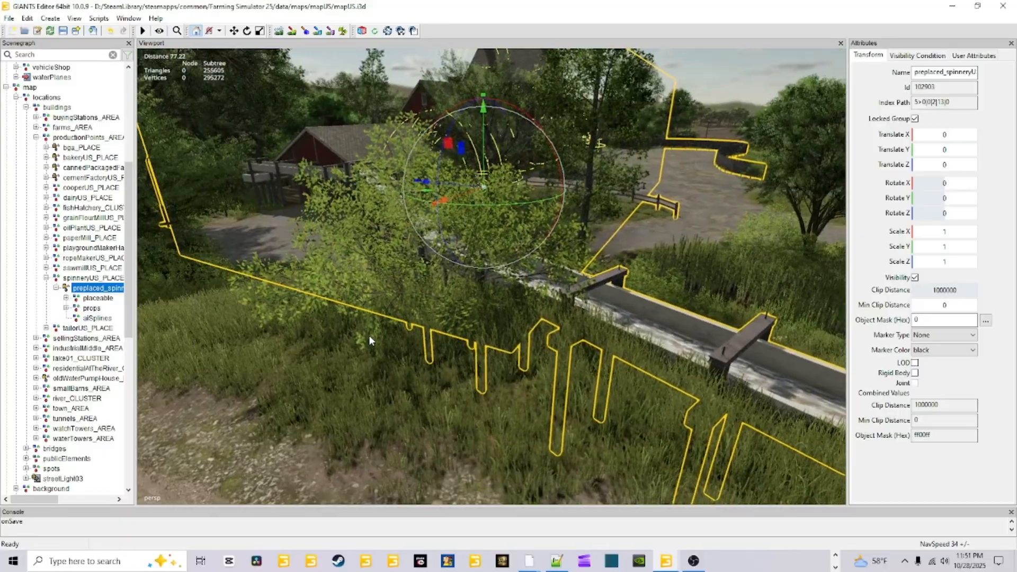
{"action": "scroll", "coordinate": [535, 306], "scroll_direction": "down", "scroll_amount": 5}
{"action": "left_click_drag", "start_coordinate": [525, 329], "coordinate": [531, 291], "text": "alt"}
{"action": "scroll", "coordinate": [506, 356], "scroll_direction": "up", "scroll_amount": 5}
{"action": "scroll", "coordinate": [530, 292], "scroll_direction": "down", "scroll_amount": 5}
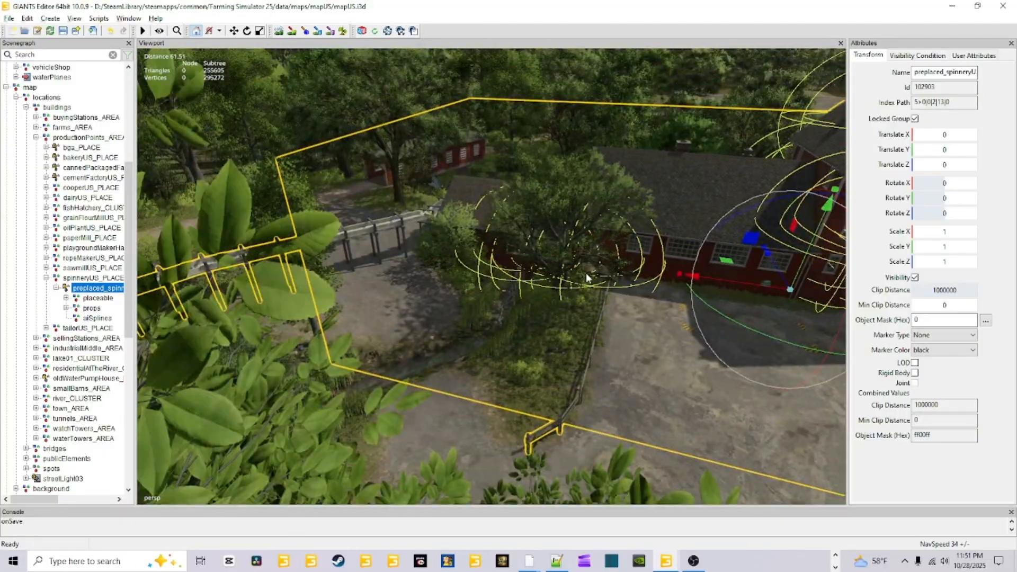
{"action": "scroll", "coordinate": [585, 277], "scroll_direction": "down", "scroll_amount": 5}
{"action": "left_click_drag", "start_coordinate": [551, 323], "coordinate": [568, 345], "text": "alt"}
{"action": "scroll", "coordinate": [604, 344], "scroll_direction": "down", "scroll_amount": 1}
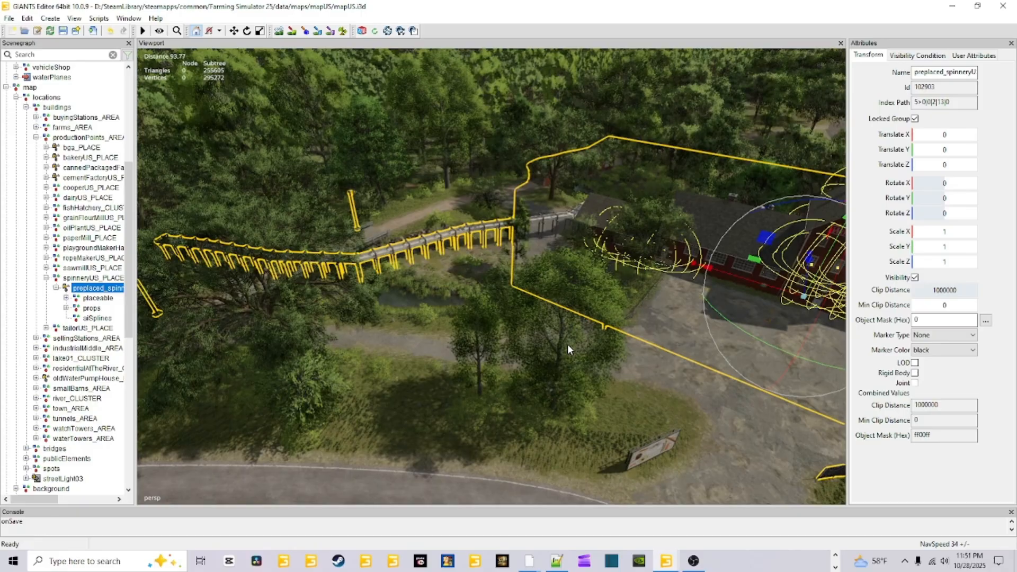
{"action": "left_click_drag", "start_coordinate": [568, 344], "coordinate": [485, 308], "text": "alt"}
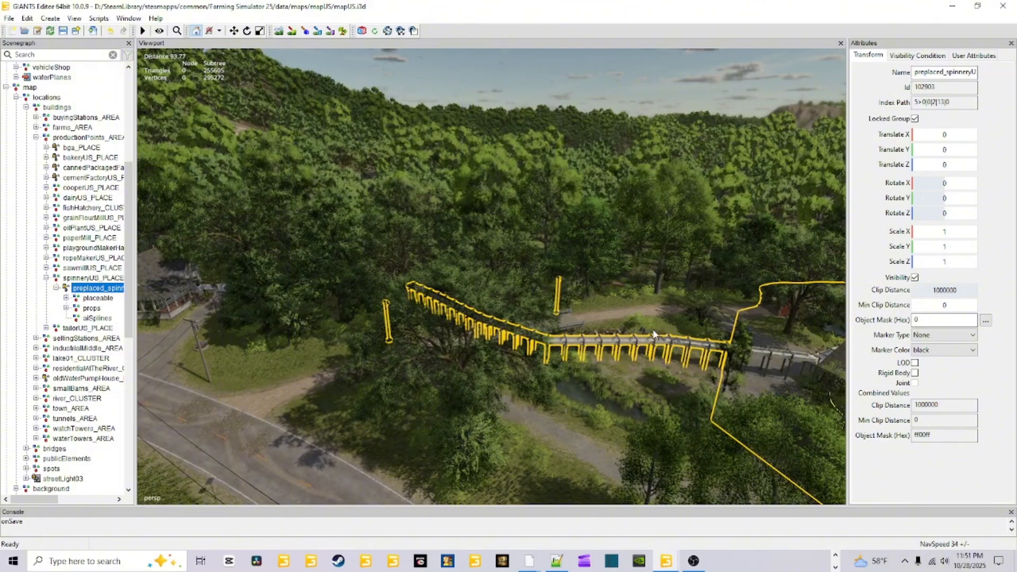
Examine the spinnery's paved yard, curved black fence and building front alongside the creek
{"action": "left_click_drag", "start_coordinate": [484, 402], "coordinate": [651, 403], "text": "alt"}
{"action": "scroll", "coordinate": [542, 308], "scroll_direction": "up", "scroll_amount": 5}
{"action": "scroll", "coordinate": [542, 309], "scroll_direction": "up", "scroll_amount": 2}
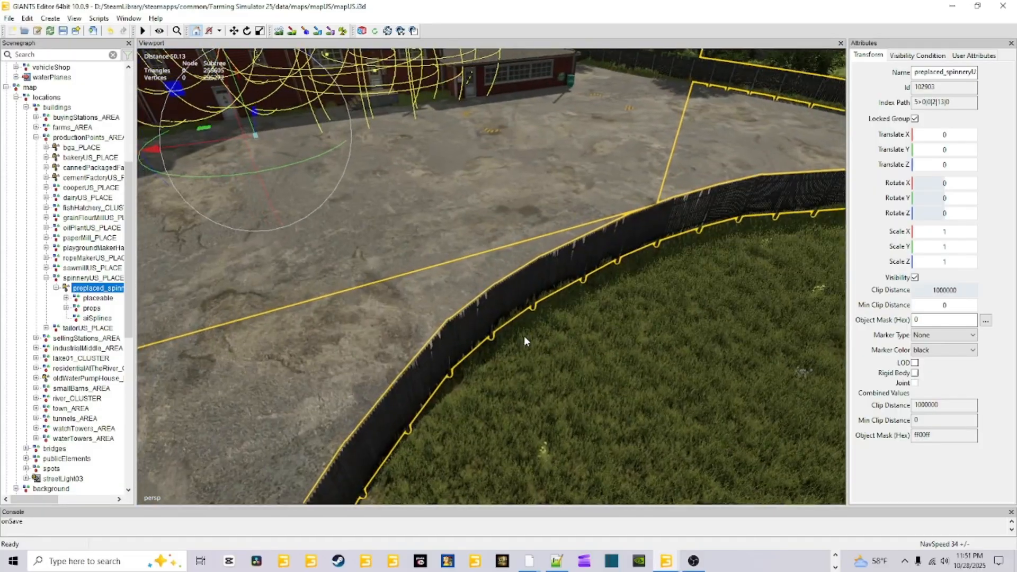
{"action": "left_click_drag", "start_coordinate": [524, 336], "coordinate": [602, 340], "text": "alt"}
{"action": "scroll", "coordinate": [490, 323], "scroll_direction": "up", "scroll_amount": 3}
{"action": "scroll", "coordinate": [450, 321], "scroll_direction": "up", "scroll_amount": 3}
{"action": "scroll", "coordinate": [640, 350], "scroll_direction": "down", "scroll_amount": 5}
{"action": "left_click_drag", "start_coordinate": [587, 248], "coordinate": [586, 327], "text": "alt"}
{"action": "scroll", "coordinate": [471, 309], "scroll_direction": "down", "scroll_amount": 3}
{"action": "scroll", "coordinate": [586, 340], "scroll_direction": "down", "scroll_amount": 2}
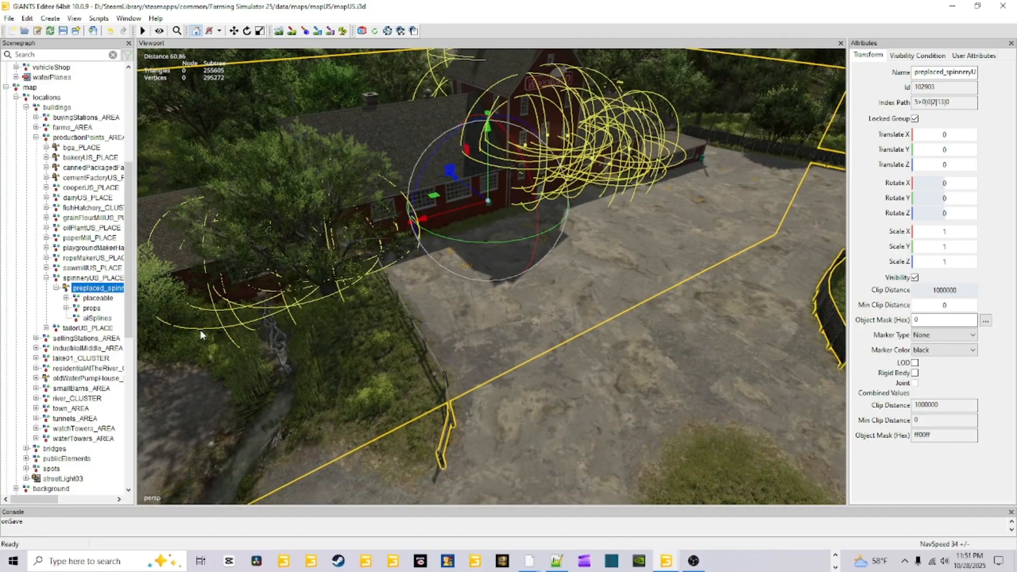
Select spinneryUS_PLACE, collapse it in the scenegraph and view the spinnery site from above
{"action": "left_click", "coordinate": [101, 280]}
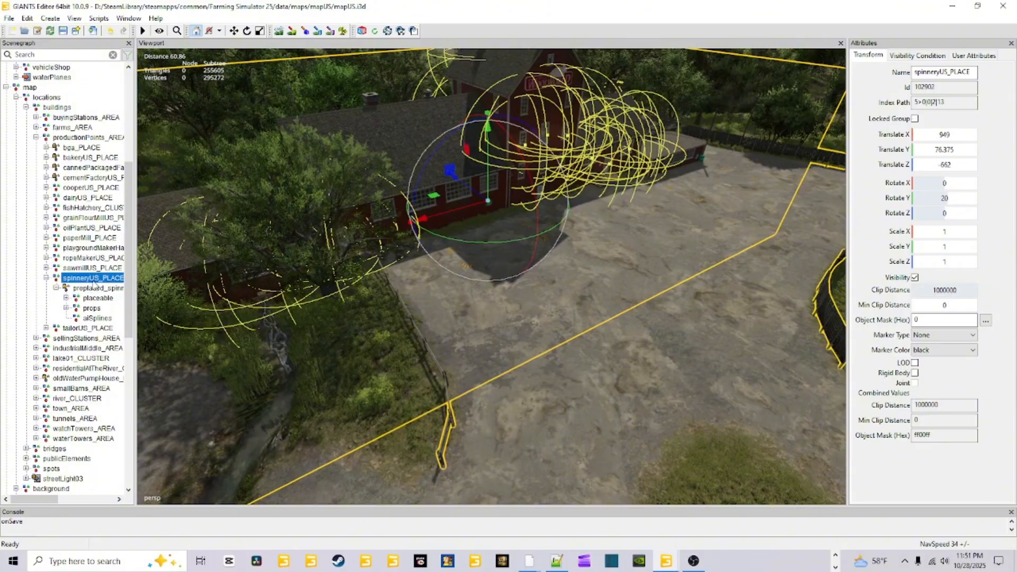
{"action": "left_click", "coordinate": [46, 278]}
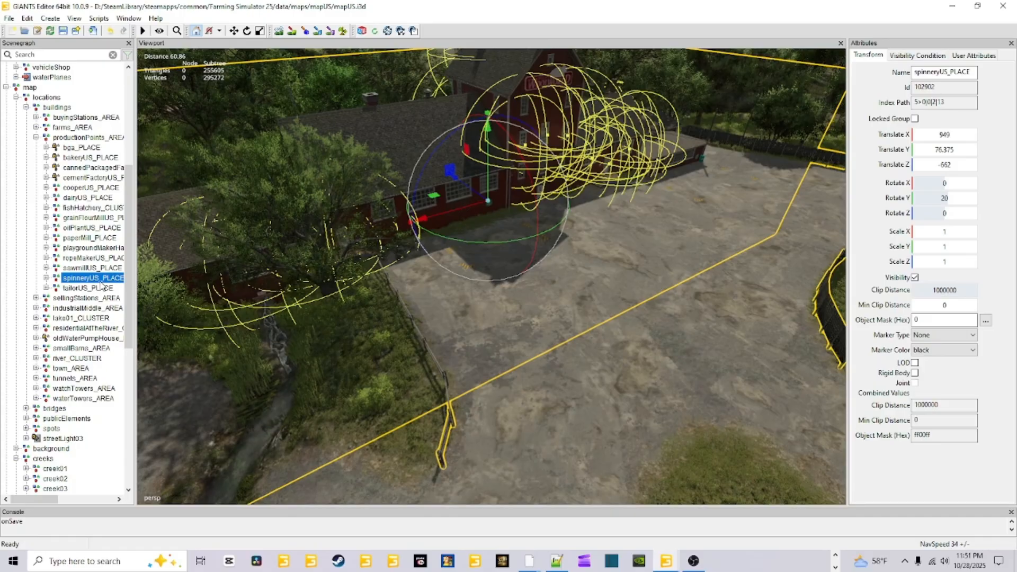
{"action": "left_click_drag", "start_coordinate": [495, 334], "coordinate": [522, 343], "text": "alt"}
{"action": "scroll", "coordinate": [462, 377], "scroll_direction": "down", "scroll_amount": 4}
{"action": "left_click_drag", "start_coordinate": [577, 274], "coordinate": [593, 300], "text": "alt"}
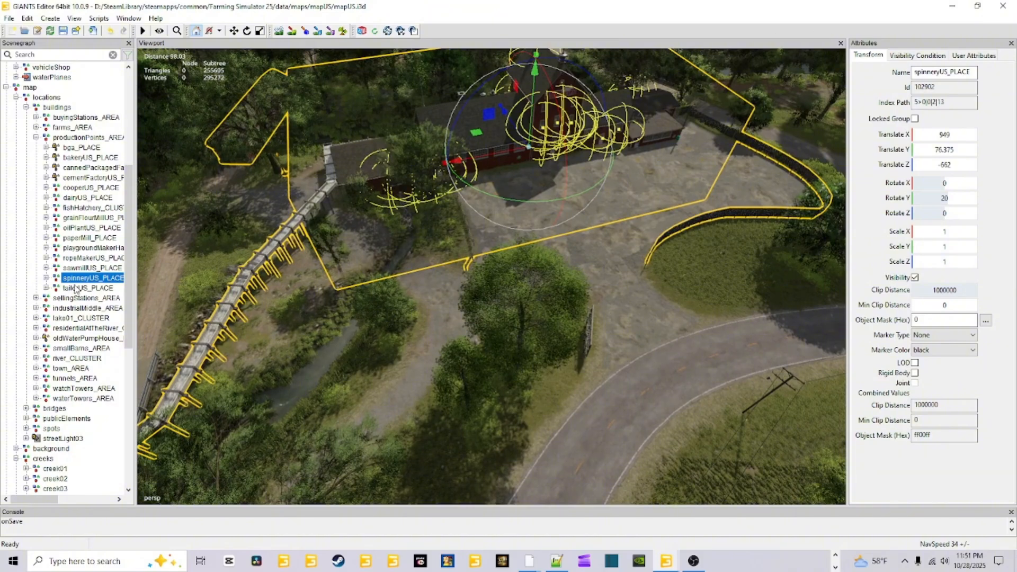
Expand spinneryUS_PLACE again, select its preplaced spinnery group and view the whole outlined site with the trough
{"action": "left_click", "coordinate": [46, 277]}
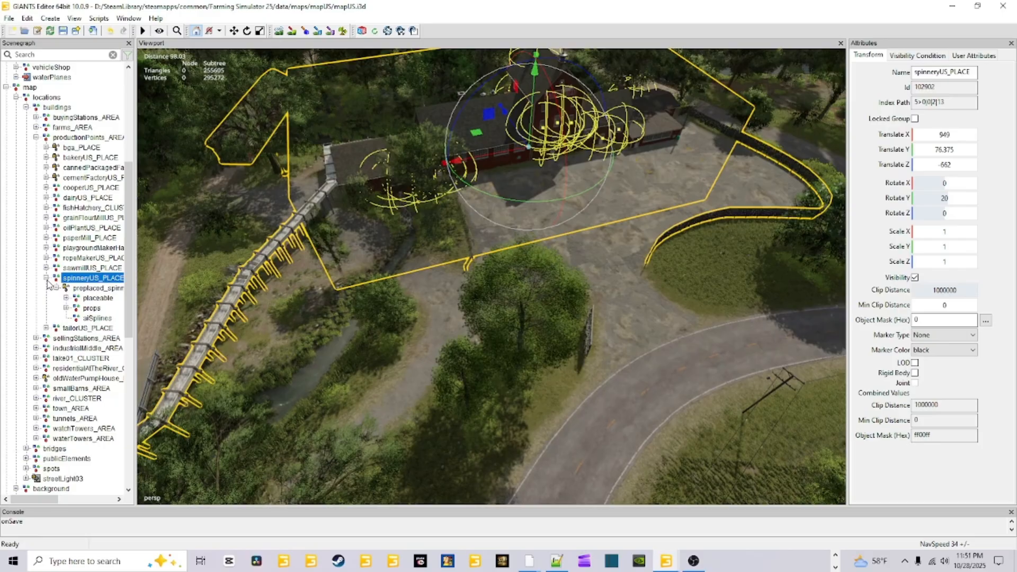
{"action": "left_click", "coordinate": [95, 290]}
{"action": "left_click_drag", "start_coordinate": [477, 311], "coordinate": [493, 331], "text": "alt"}
{"action": "scroll", "coordinate": [493, 330], "scroll_direction": "down", "scroll_amount": 3}
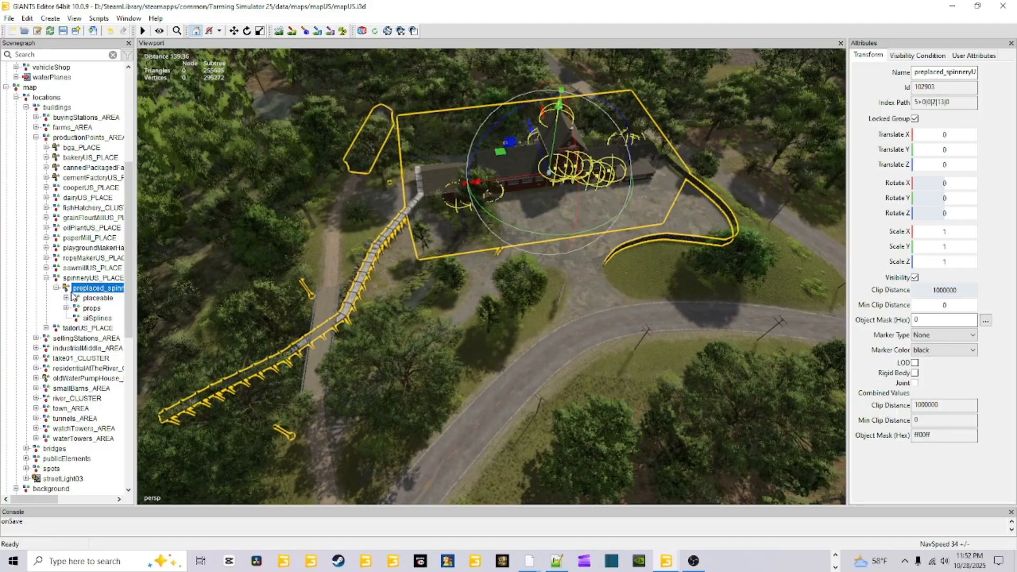
Compare the attributes of spinneryUS_PLACE and its preplaced spinnery group, ending with the parent collapsed
{"action": "left_click", "coordinate": [86, 279]}
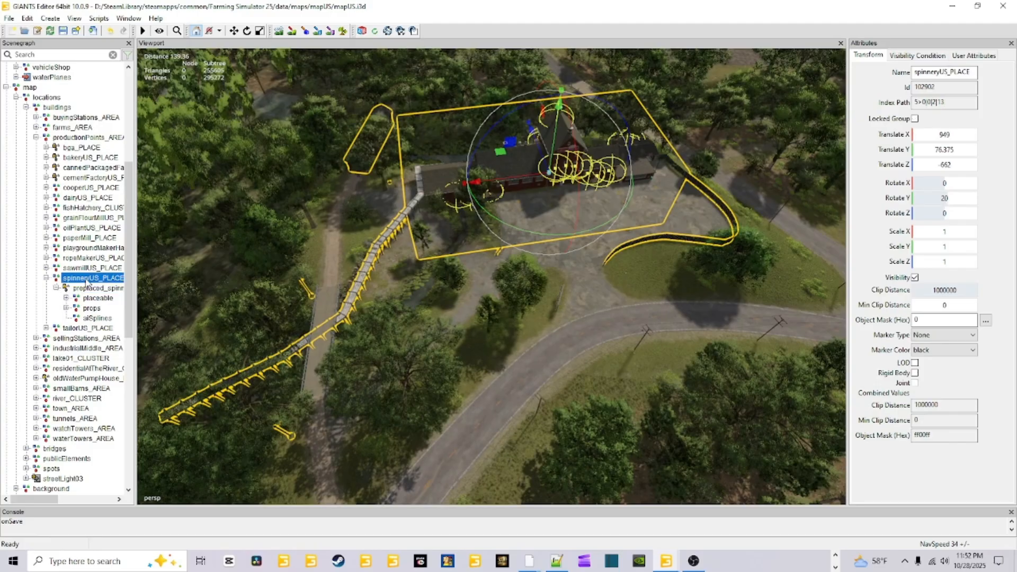
{"action": "left_click", "coordinate": [87, 288]}
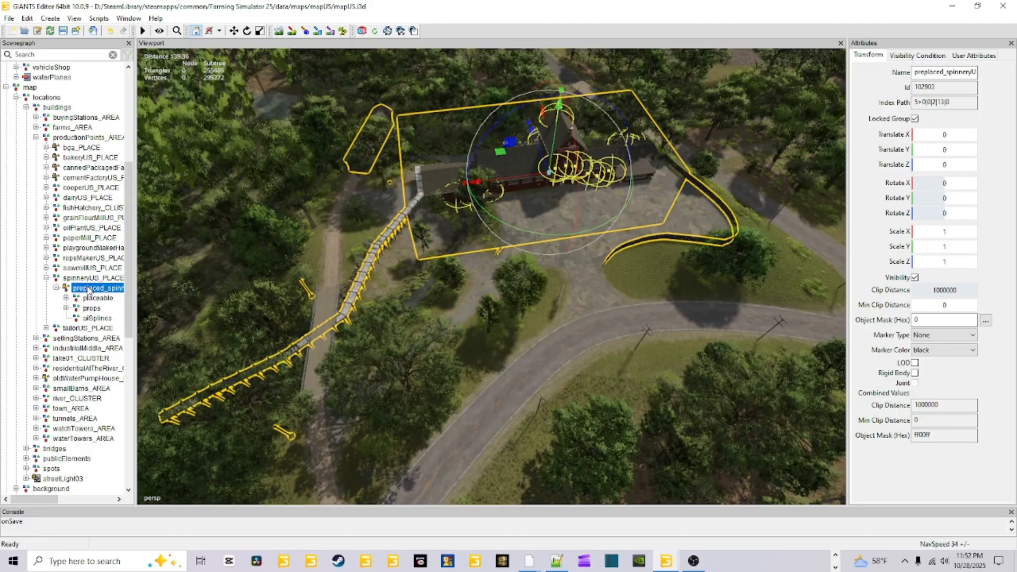
{"action": "left_click", "coordinate": [87, 279]}
{"action": "left_click", "coordinate": [88, 288]}
{"action": "left_click", "coordinate": [90, 279]}
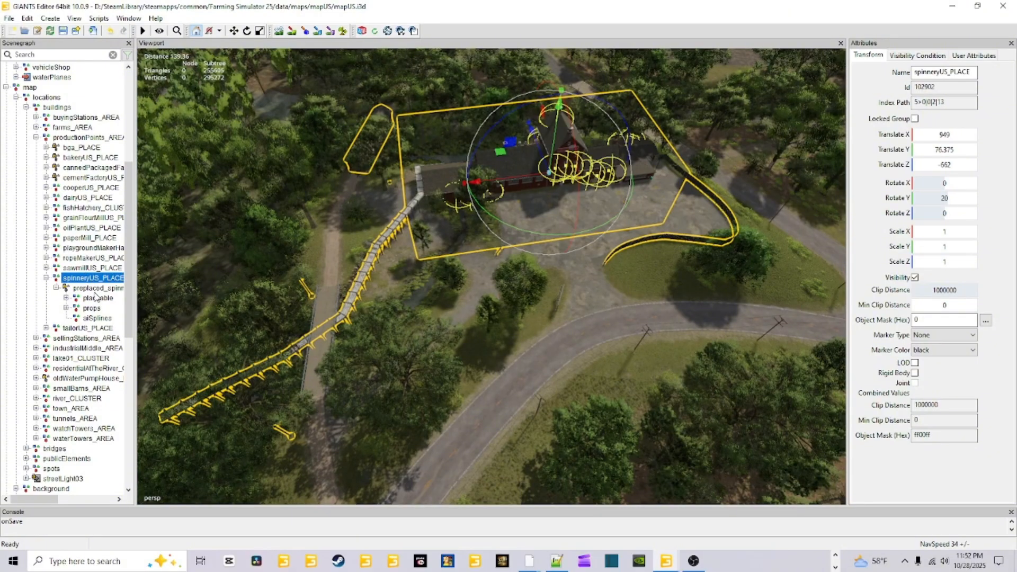
{"action": "left_click", "coordinate": [46, 278]}
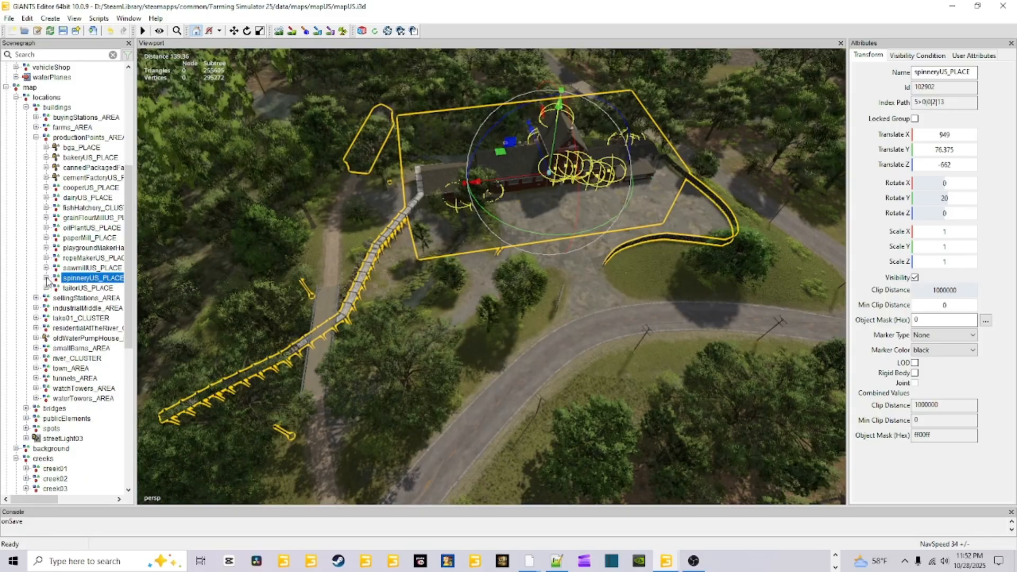
Select productionPoints_AREA, farms_AREA and buyingStations_AREA in turn to compare what each group outlines around the spinnery and fields
{"action": "left_click", "coordinate": [80, 137]}
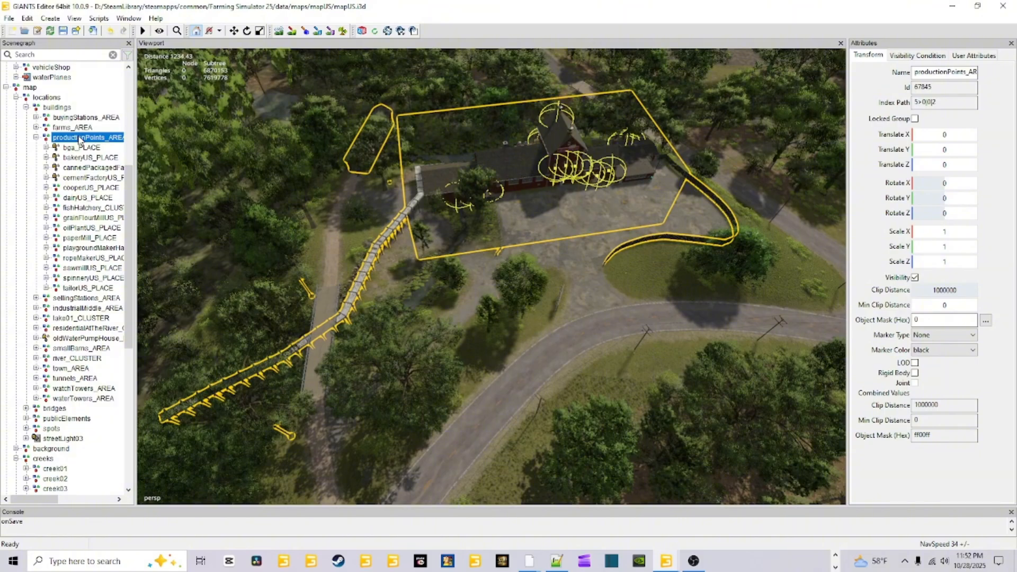
{"action": "left_click_drag", "start_coordinate": [384, 331], "coordinate": [264, 248], "text": "alt"}
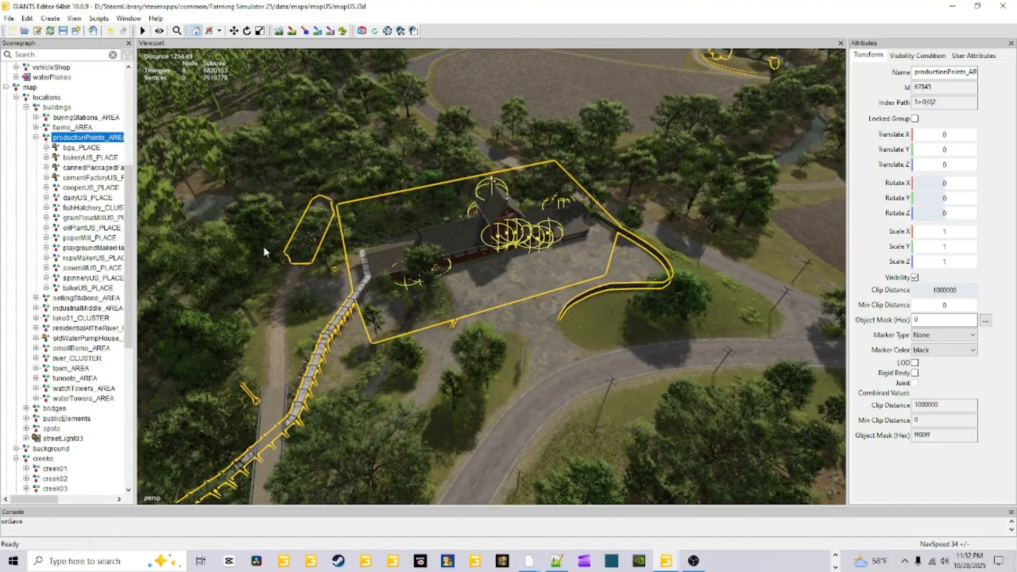
{"action": "left_click", "coordinate": [75, 130]}
{"action": "left_click_drag", "start_coordinate": [182, 189], "coordinate": [323, 198], "text": "alt"}
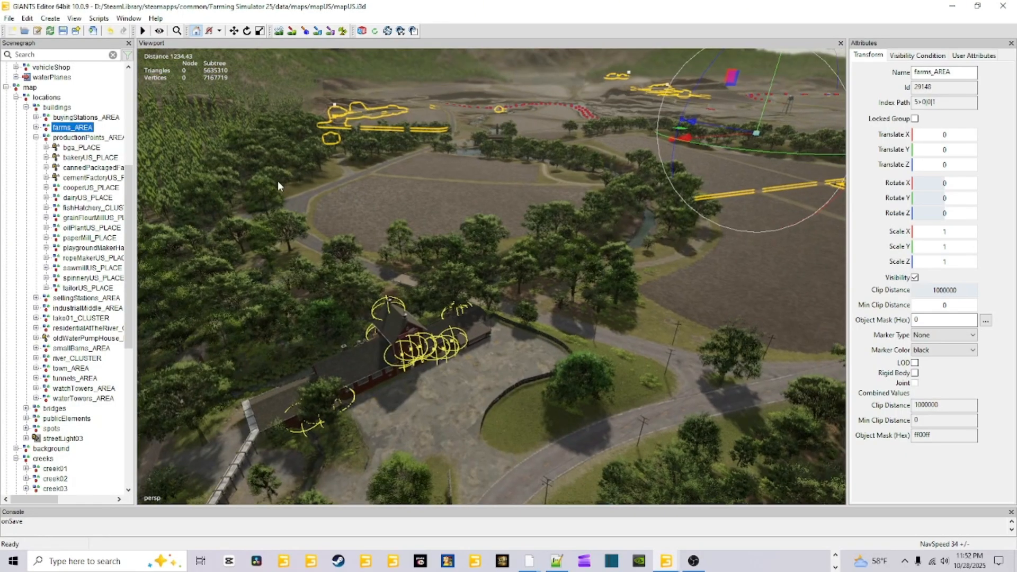
{"action": "left_click", "coordinate": [76, 120]}
{"action": "left_click_drag", "start_coordinate": [270, 300], "coordinate": [361, 319], "text": "alt"}
{"action": "scroll", "coordinate": [85, 389], "scroll_direction": "down", "scroll_amount": 1}
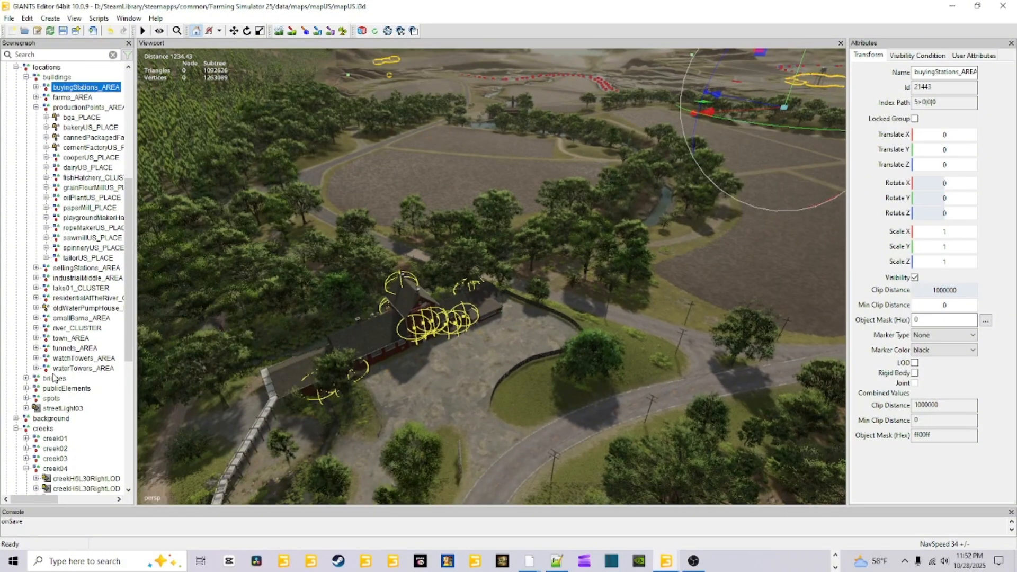
Compare the areas outlined by sellingStations_AREA and spinneryUS_PLACE, finishing with productionPoints_AREA selected
{"action": "left_click", "coordinate": [76, 269]}
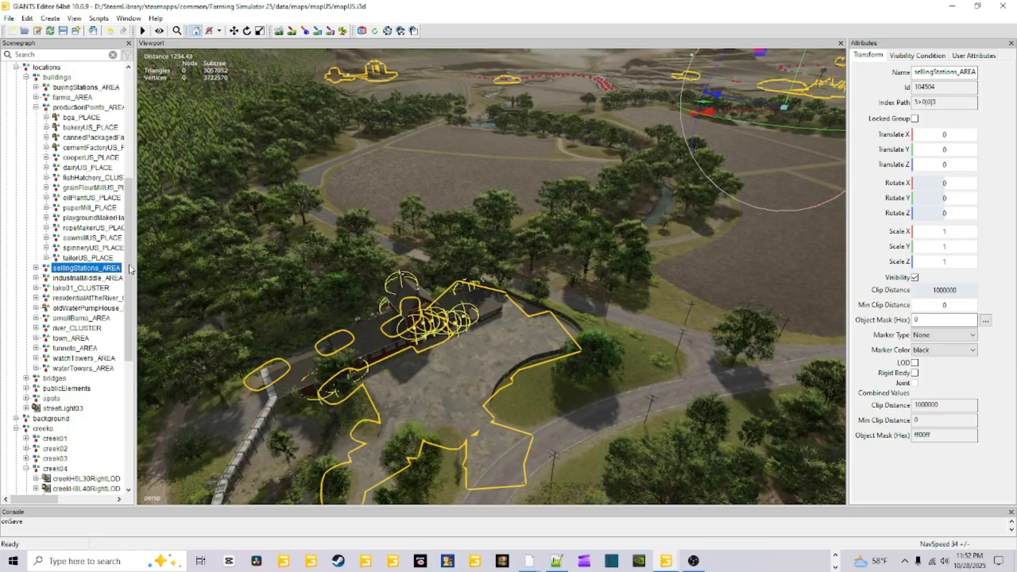
{"action": "scroll", "coordinate": [112, 279], "scroll_direction": "up", "scroll_amount": 1}
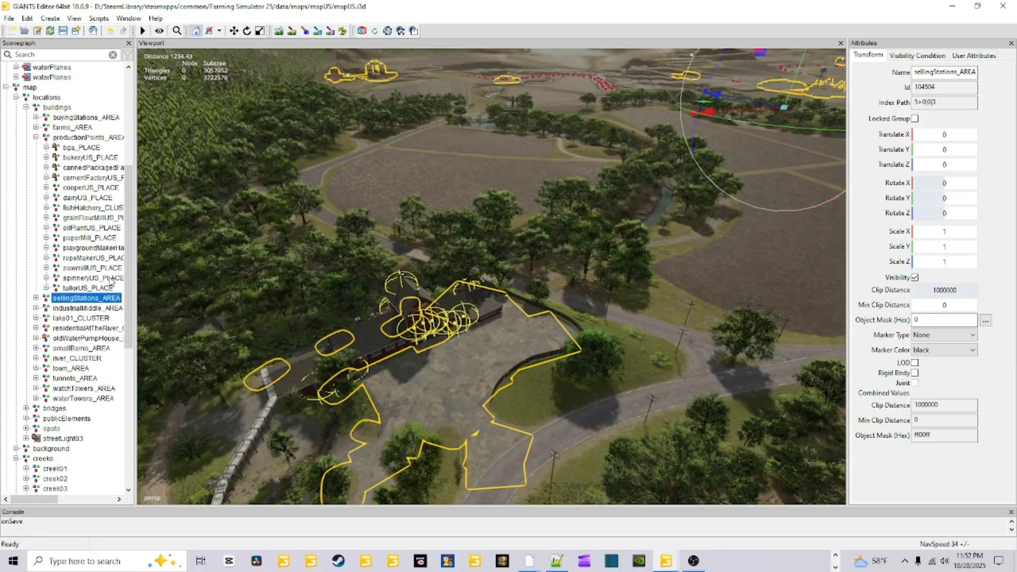
{"action": "left_click", "coordinate": [79, 280]}
{"action": "left_click", "coordinate": [78, 299]}
{"action": "left_click", "coordinate": [89, 139]}
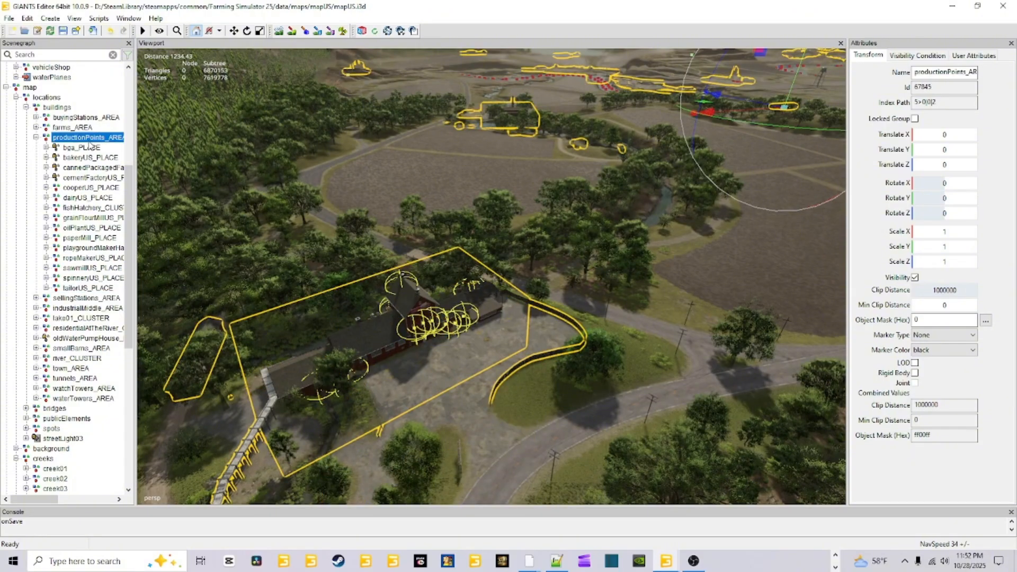
Compare the areas outlined by farms_AREA, buyingStations_AREA and productionPoints_AREA, ending with productionPoints_AREA selected and collapsed
{"action": "left_click", "coordinate": [82, 130]}
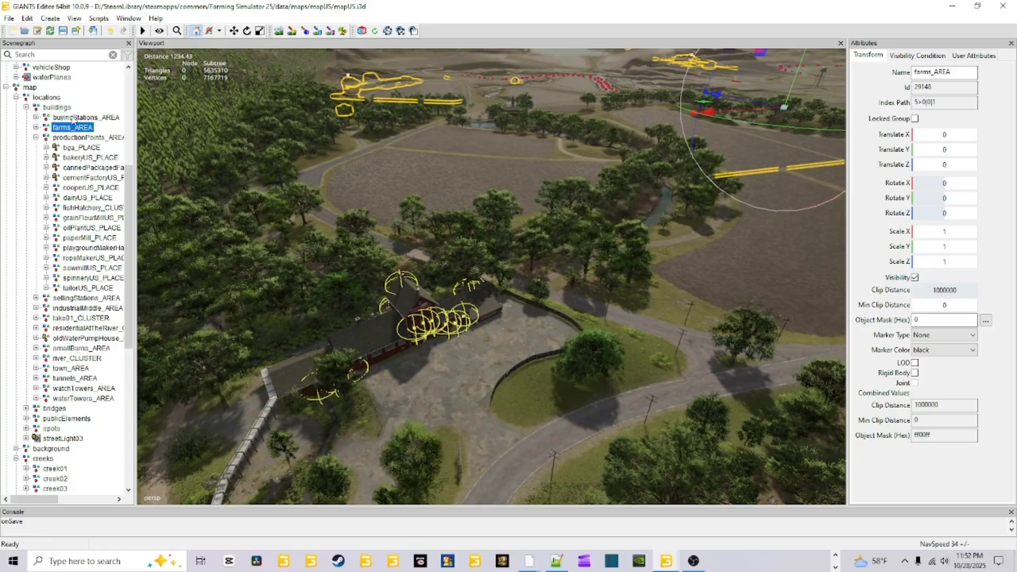
{"action": "left_click", "coordinate": [71, 122]}
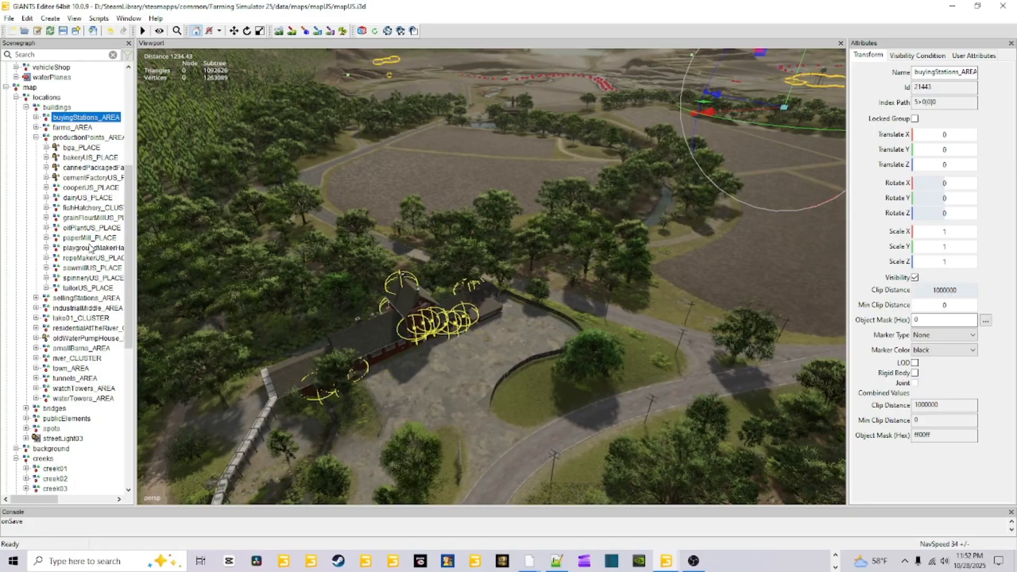
{"action": "left_click", "coordinate": [77, 139]}
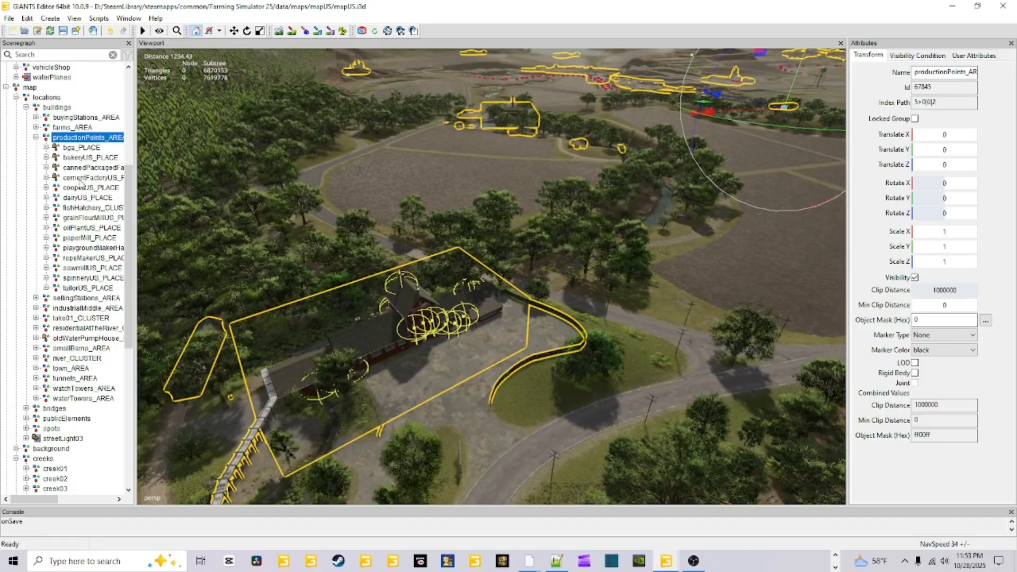
{"action": "left_click", "coordinate": [37, 138]}
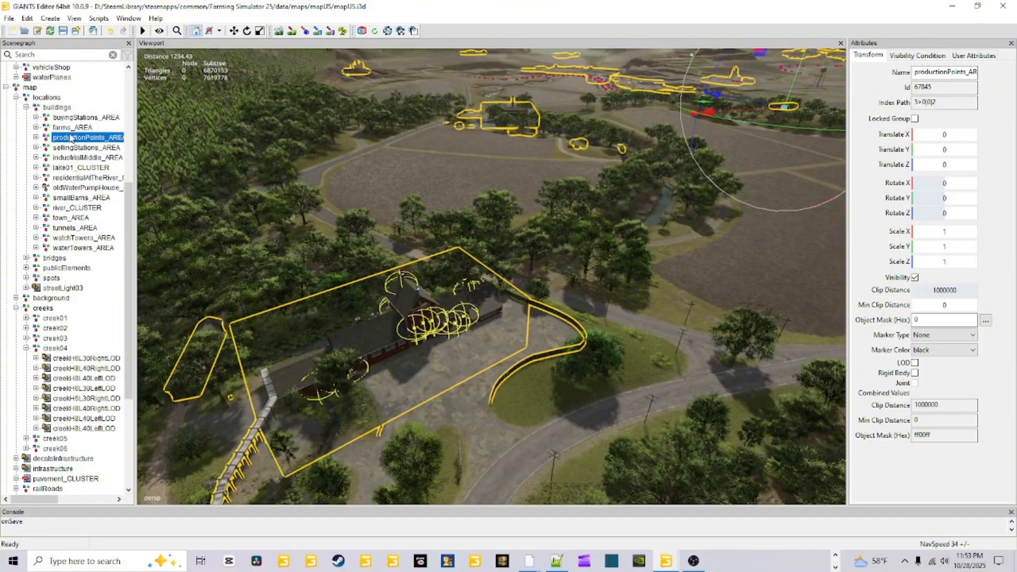
{"action": "left_click", "coordinate": [9, 18]}
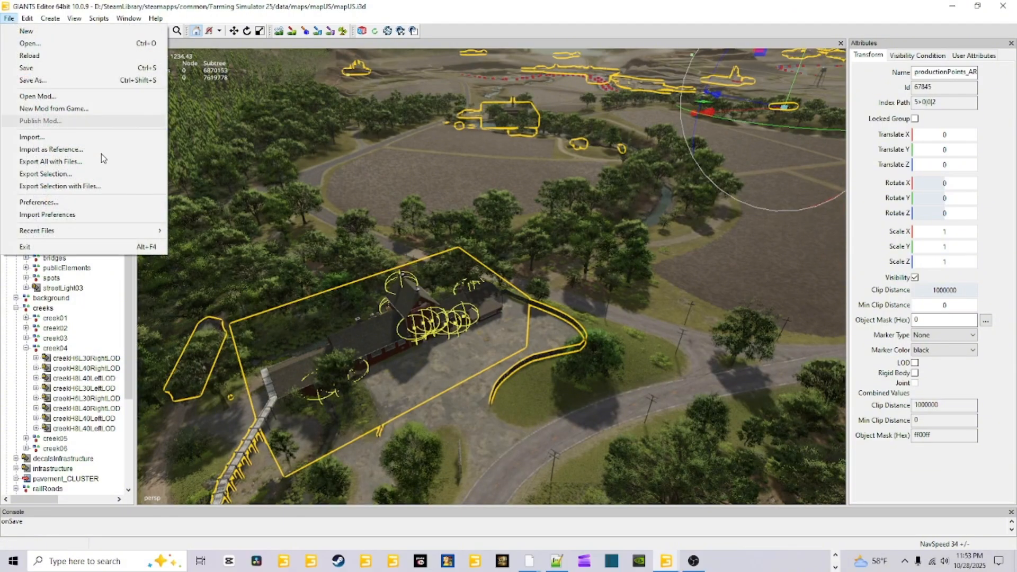
{"action": "left_click", "coordinate": [100, 185]}
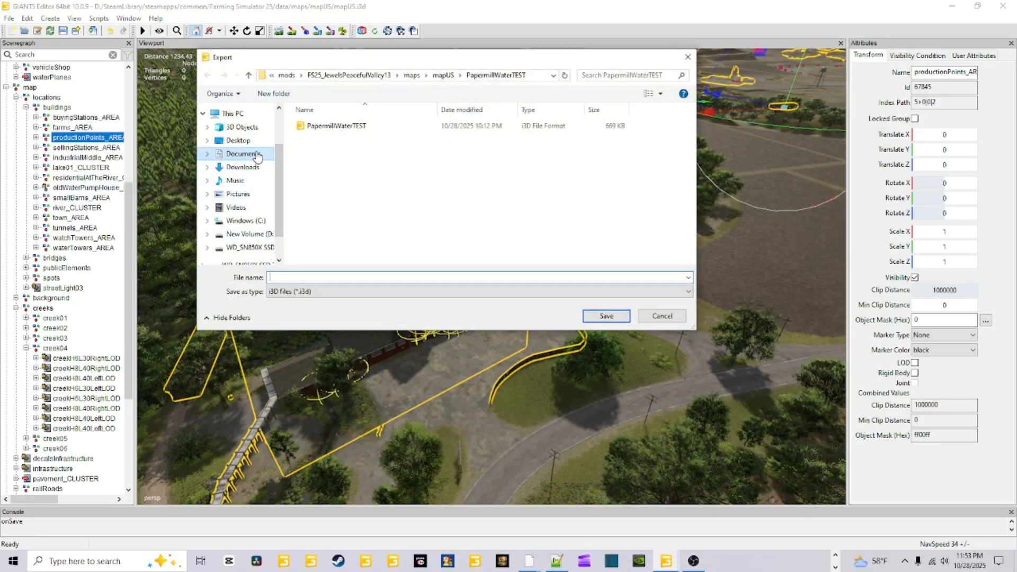
{"action": "left_click", "coordinate": [250, 156]}
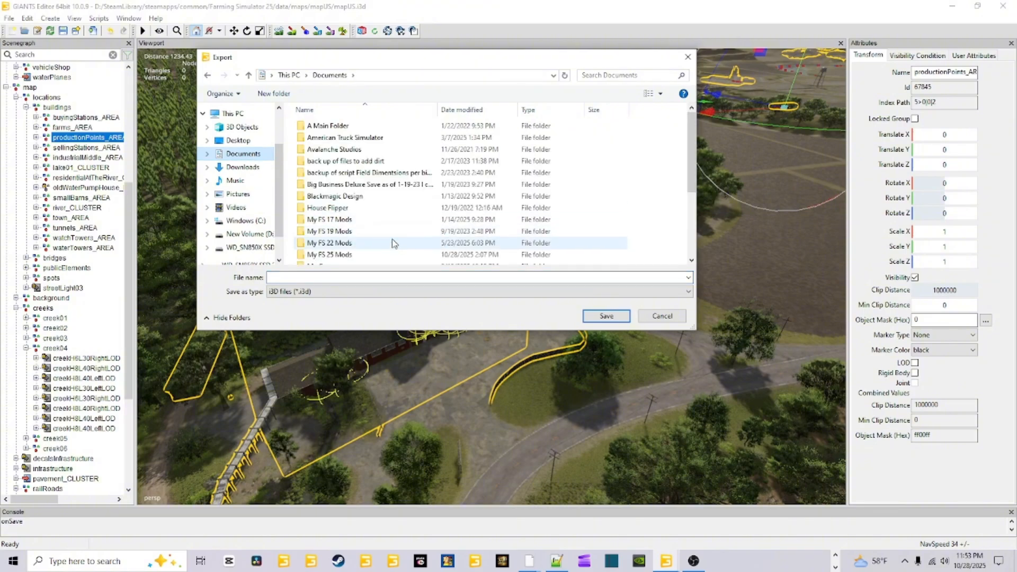
{"action": "scroll", "coordinate": [393, 243], "scroll_direction": "down", "scroll_amount": 2}
{"action": "double_click", "coordinate": [377, 237]}
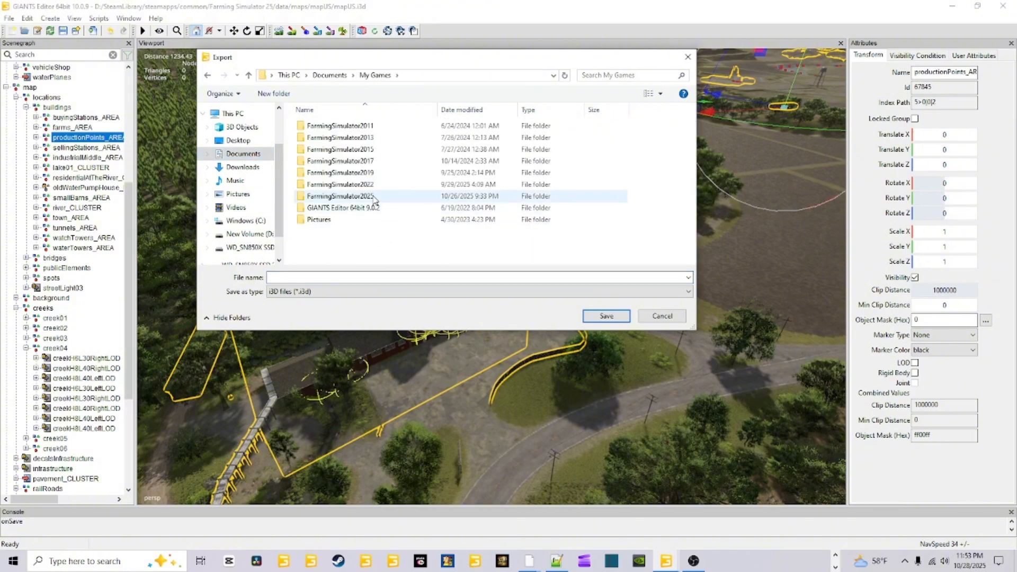
{"action": "double_click", "coordinate": [373, 197]}
{"action": "double_click", "coordinate": [346, 231]}
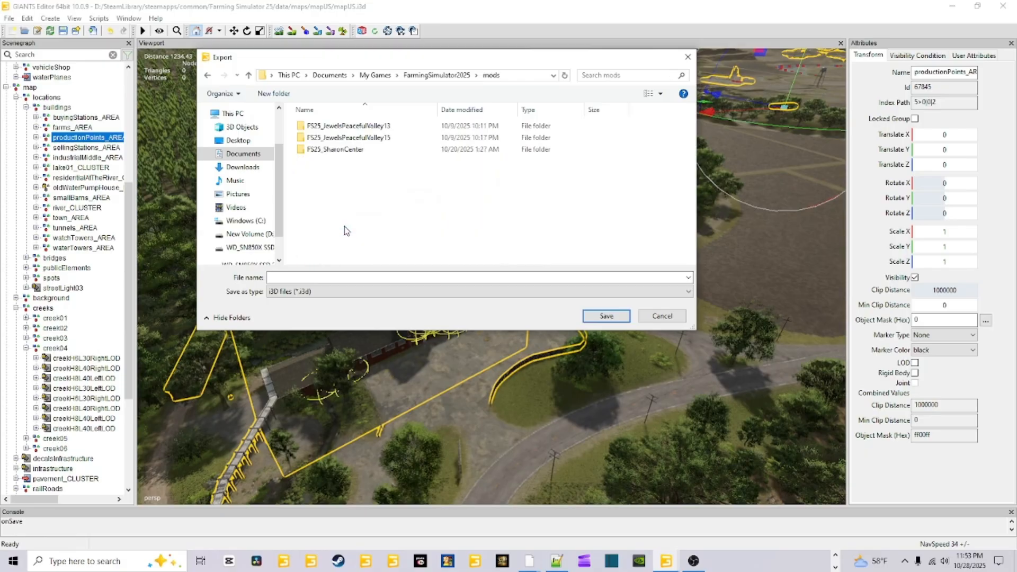
{"action": "double_click", "coordinate": [347, 127]}
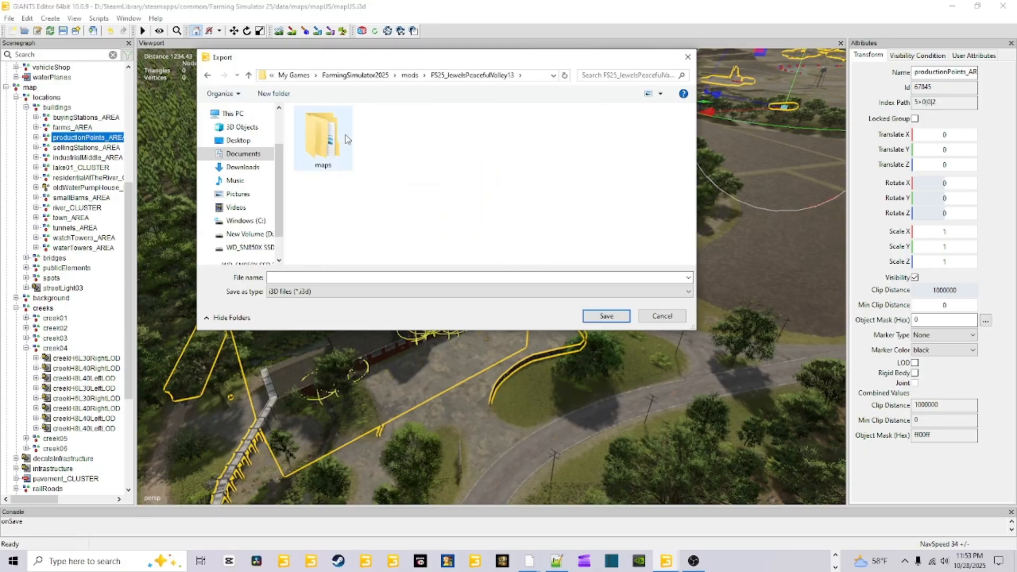
{"action": "double_click", "coordinate": [343, 148]}
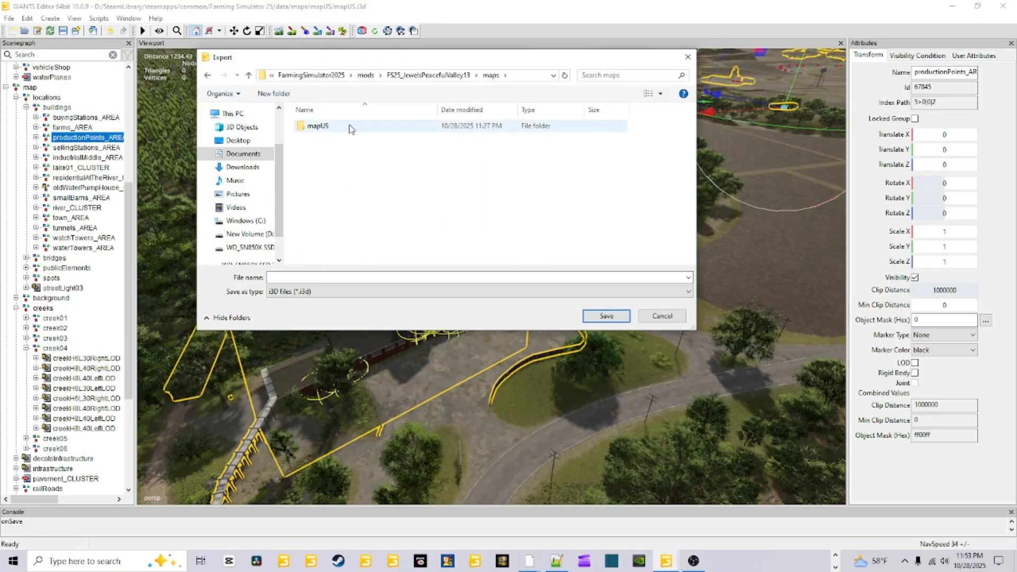
{"action": "double_click", "coordinate": [348, 125]}
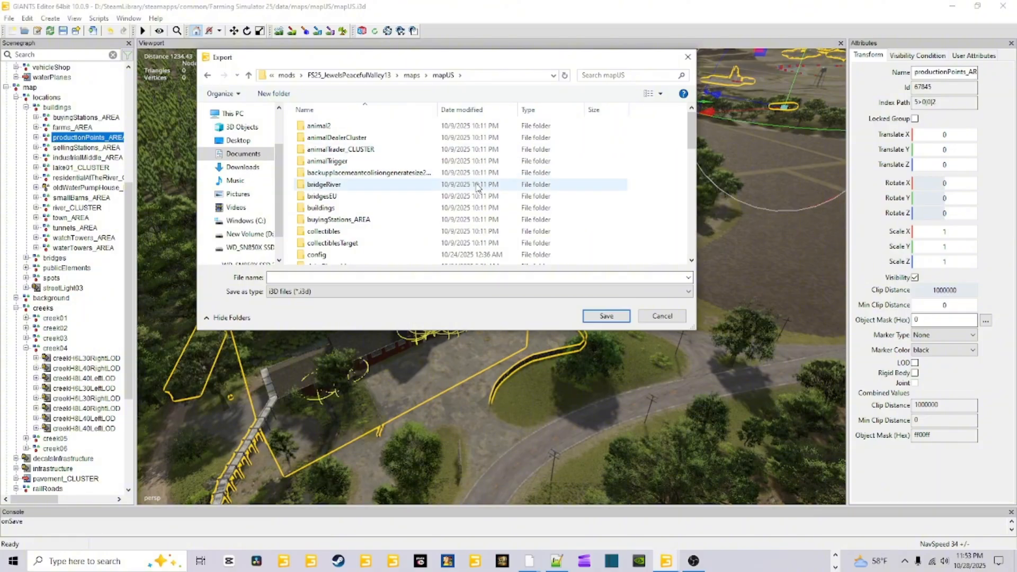
{"action": "scroll", "coordinate": [335, 213], "scroll_direction": "down", "scroll_amount": 10}
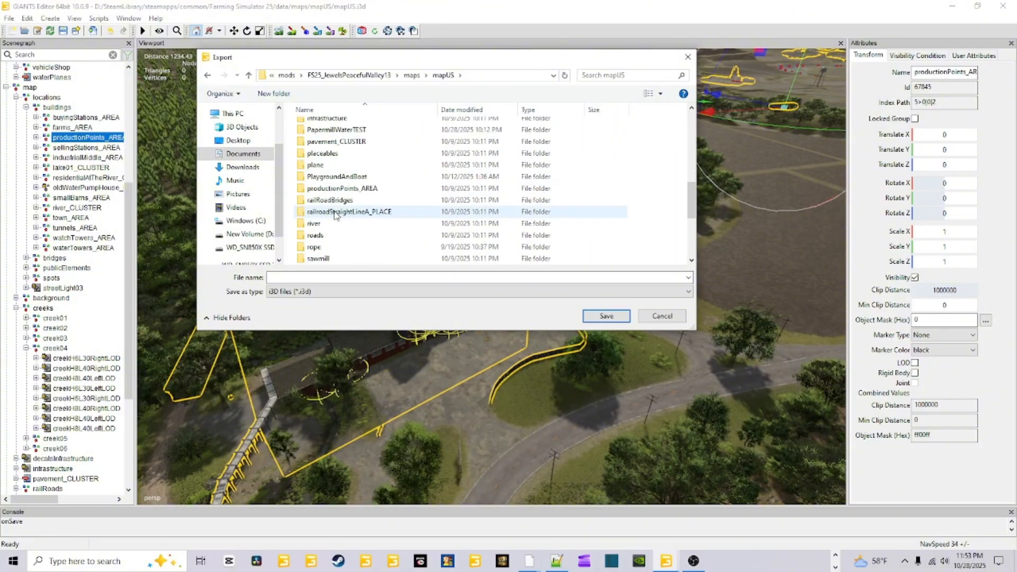
{"action": "left_click", "coordinate": [662, 316]}
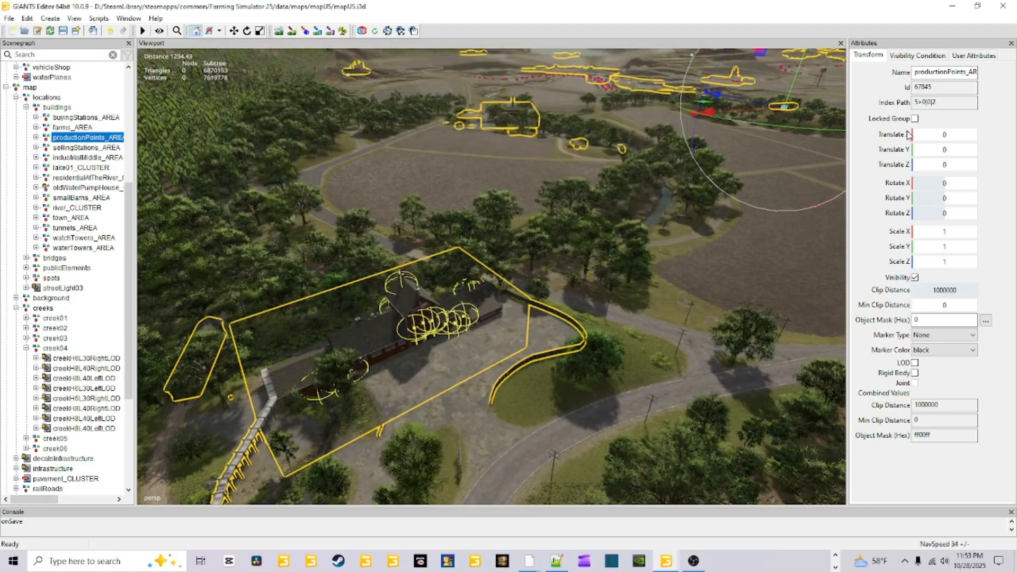
Copy the full name of the productionPoints_AREA group from its attributes
{"action": "double_click", "coordinate": [934, 72]}
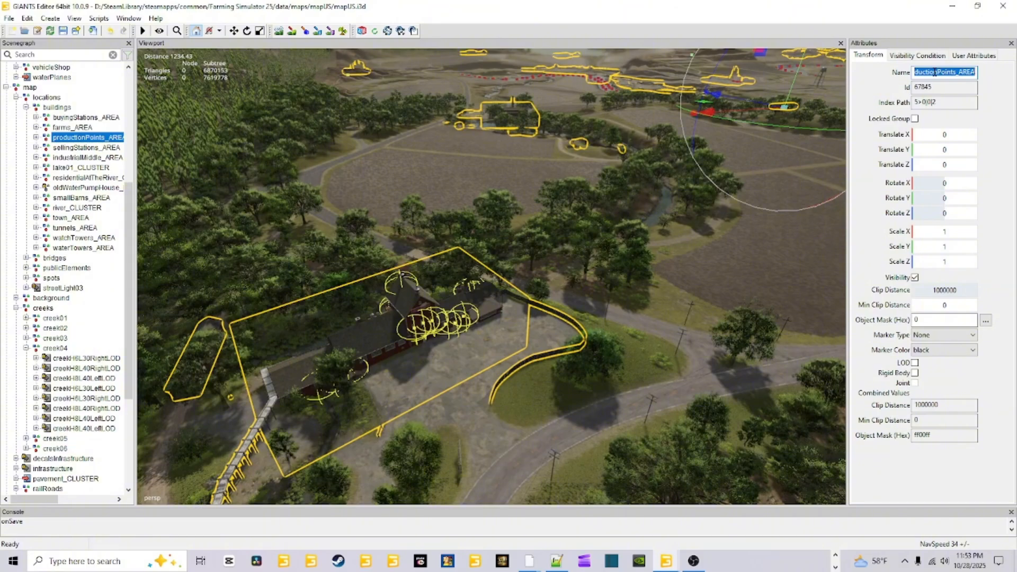
{"action": "left_click", "coordinate": [67, 139]}
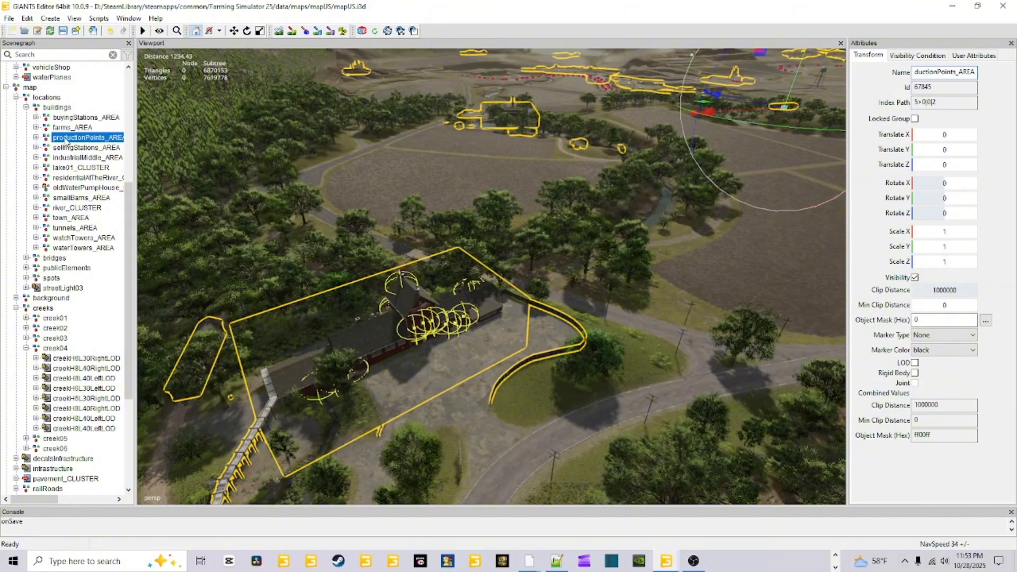
{"action": "double_click", "coordinate": [926, 73]}
{"action": "right_click", "coordinate": [927, 79]}
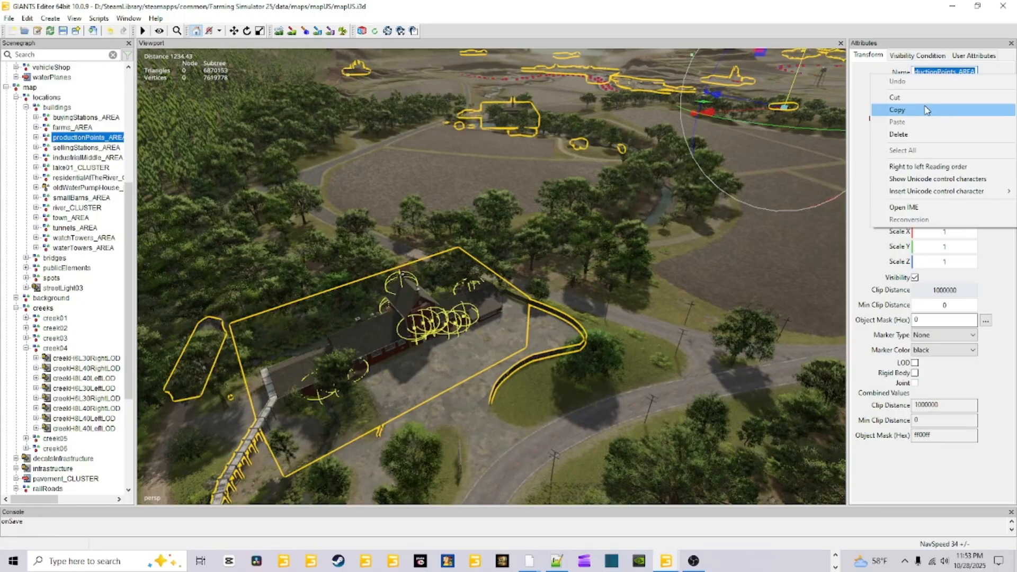
{"action": "left_click", "coordinate": [926, 109]}
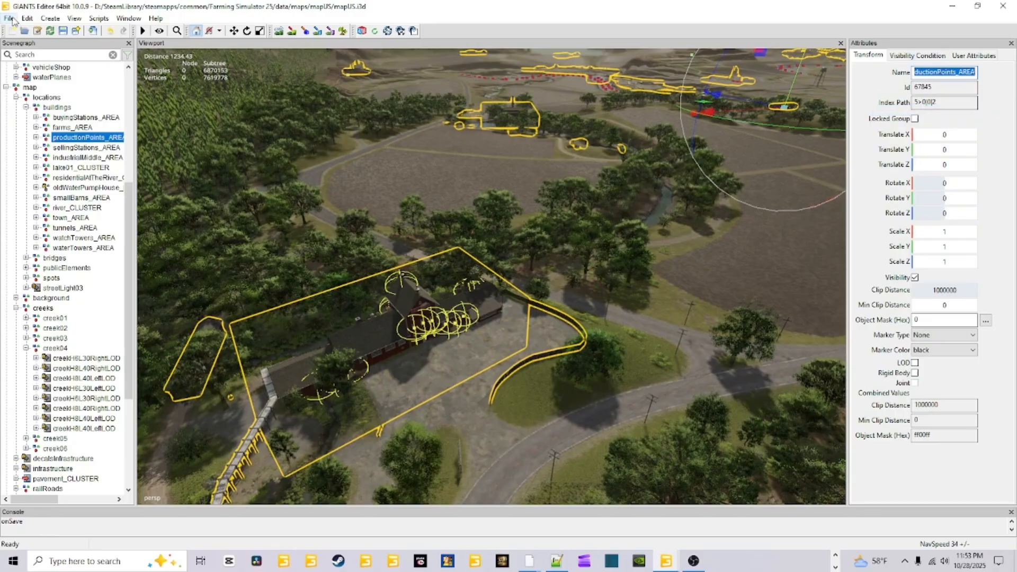
Start exporting productionPoints_AREA with its files into the mod's maps/mapUS folder, and inspect the bridgesEU folder there as an example
{"action": "left_click", "coordinate": [9, 18]}
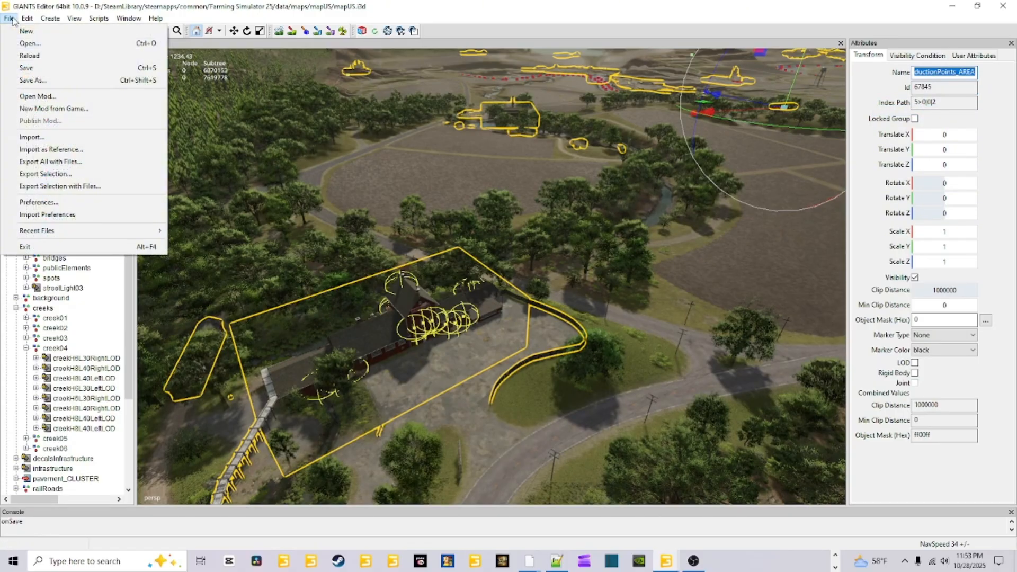
{"action": "left_click", "coordinate": [102, 186]}
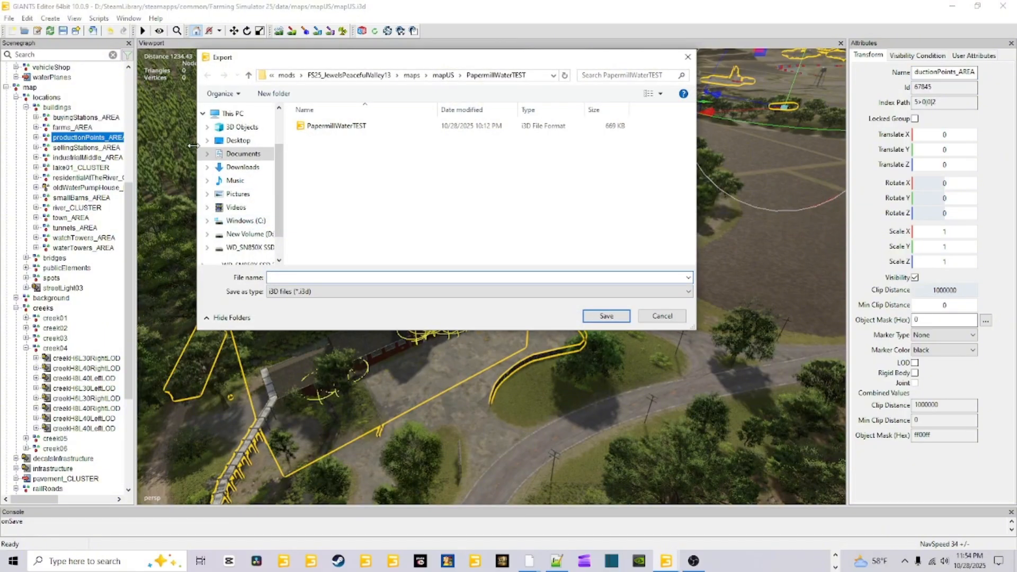
{"action": "left_click", "coordinate": [440, 77]}
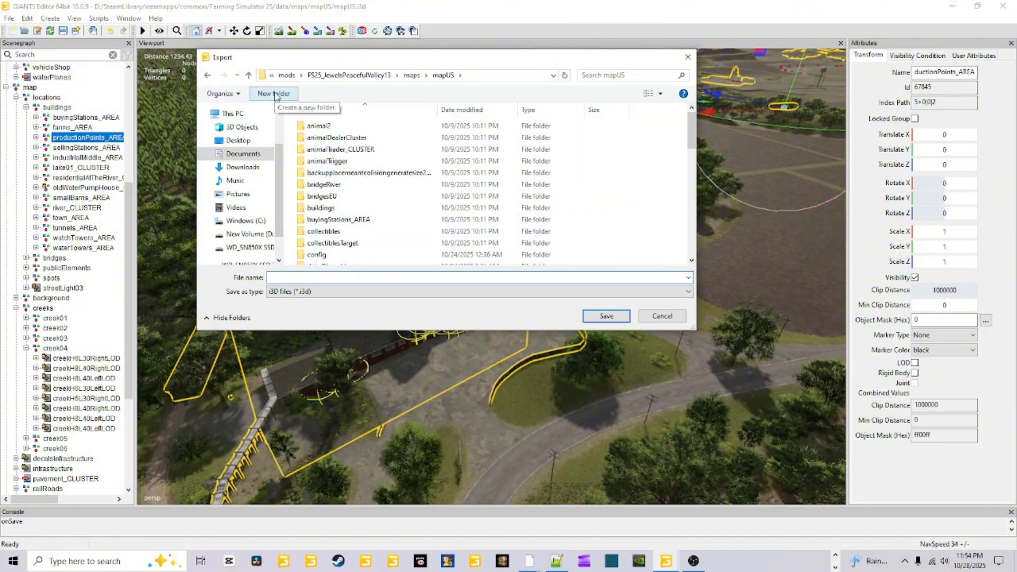
{"action": "right_click", "coordinate": [282, 278]}
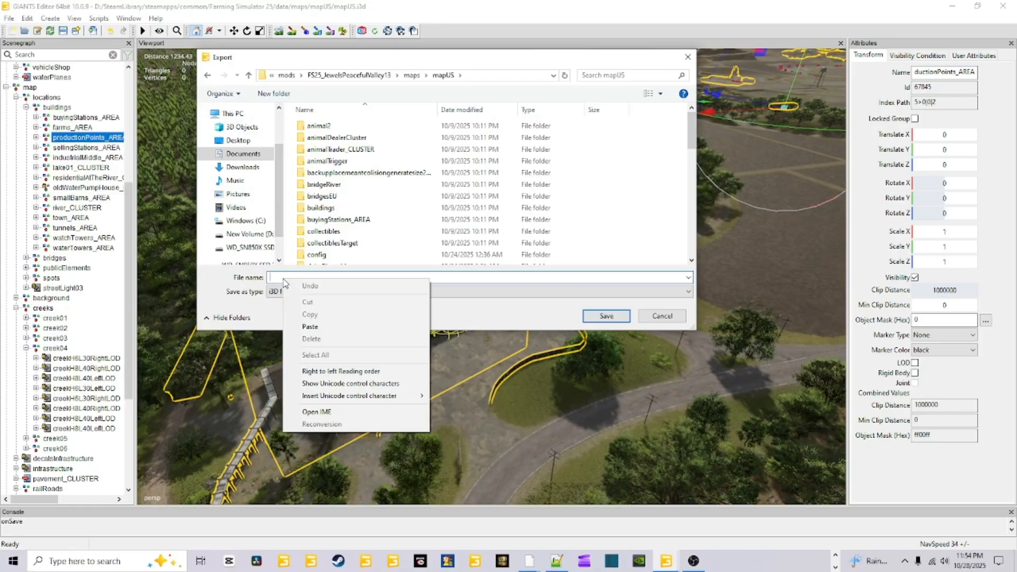
{"action": "left_click", "coordinate": [331, 196]}
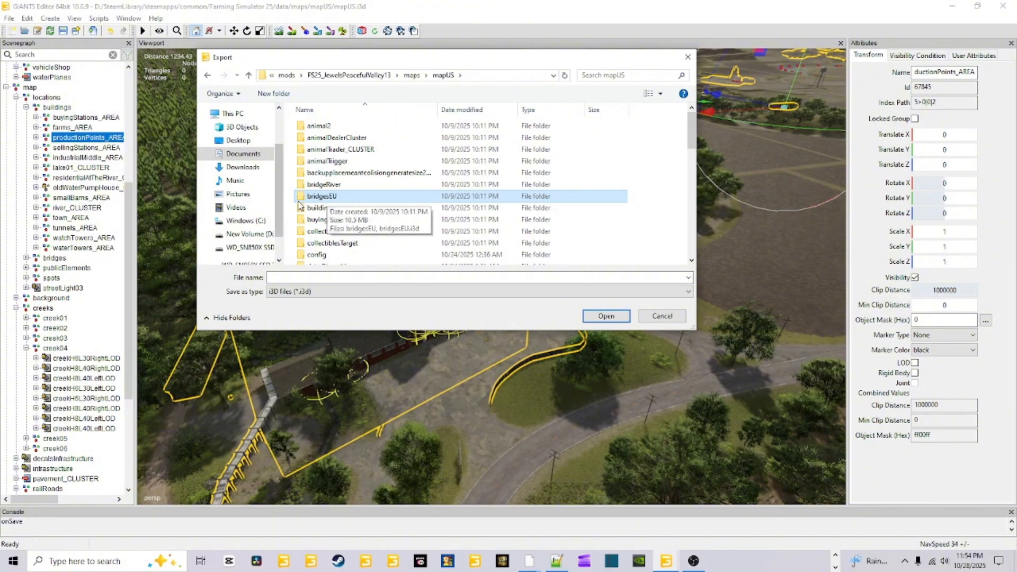
{"action": "right_click", "coordinate": [328, 197]}
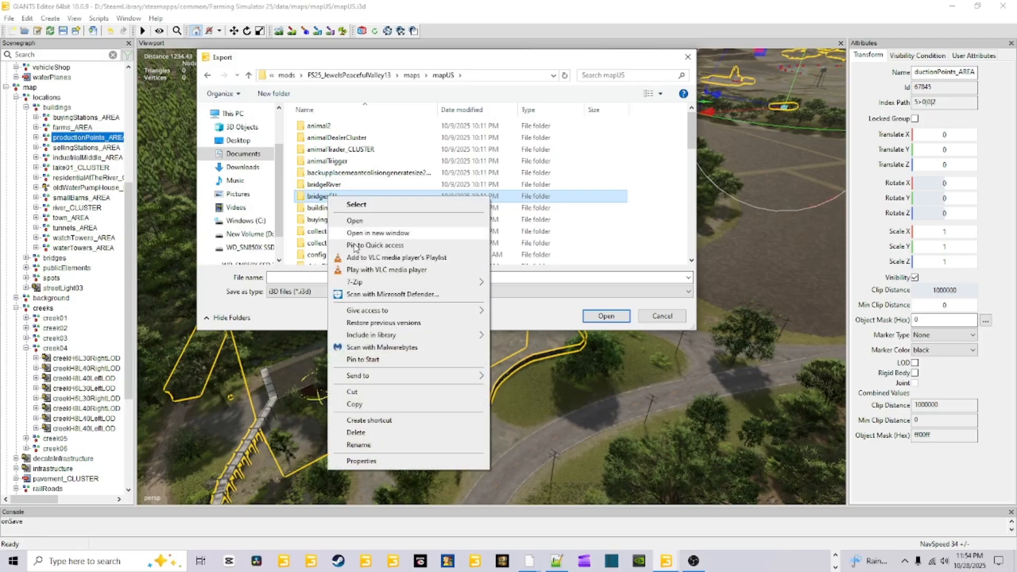
{"action": "left_click", "coordinate": [391, 184]}
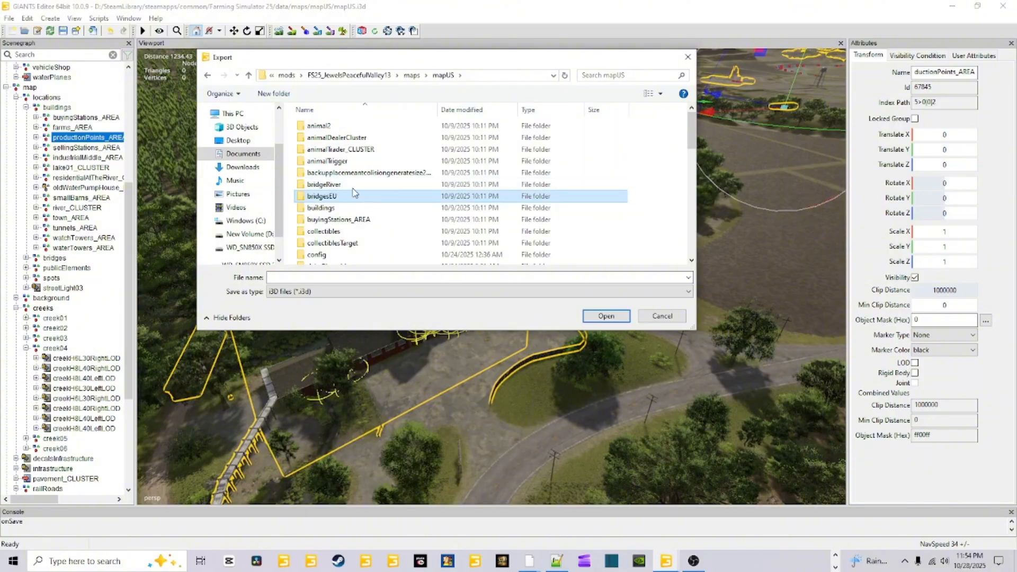
{"action": "left_click", "coordinate": [368, 197]}
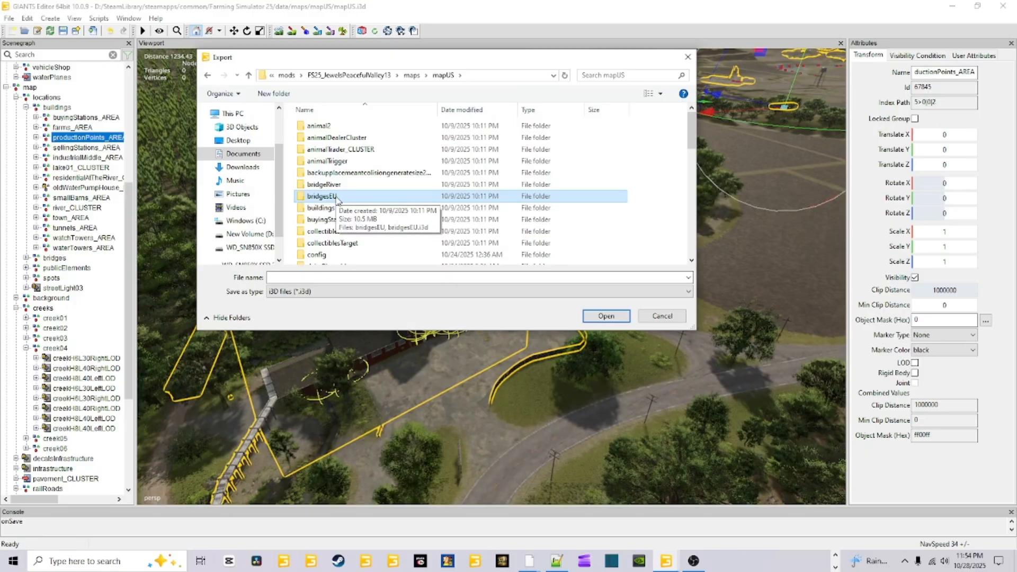
Open the productionPoints_AREA folder inside mapUS as the export destination and paste the copied group name as the file name
{"action": "scroll", "coordinate": [336, 201], "scroll_direction": "down", "scroll_amount": 8}
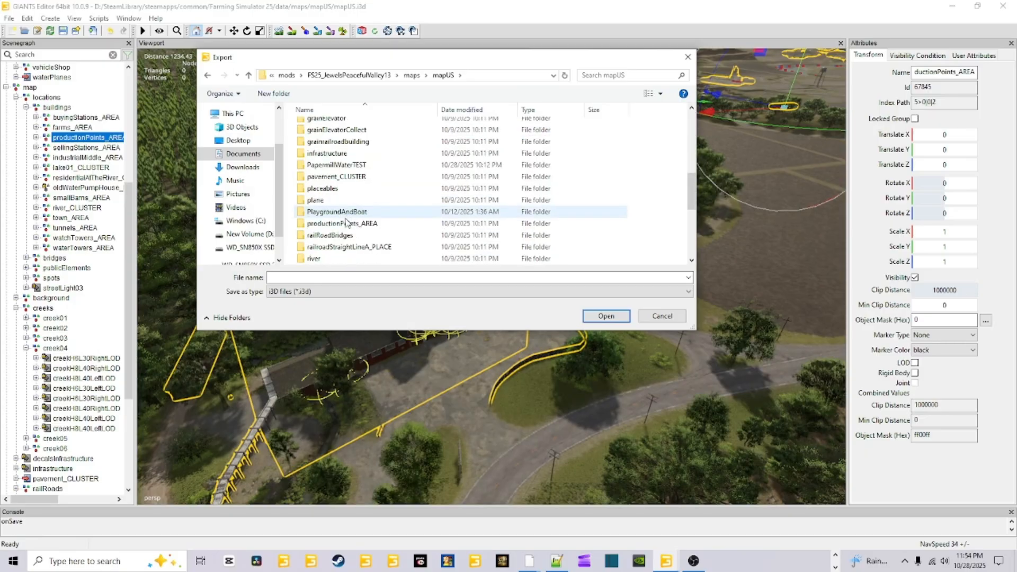
{"action": "double_click", "coordinate": [341, 224]}
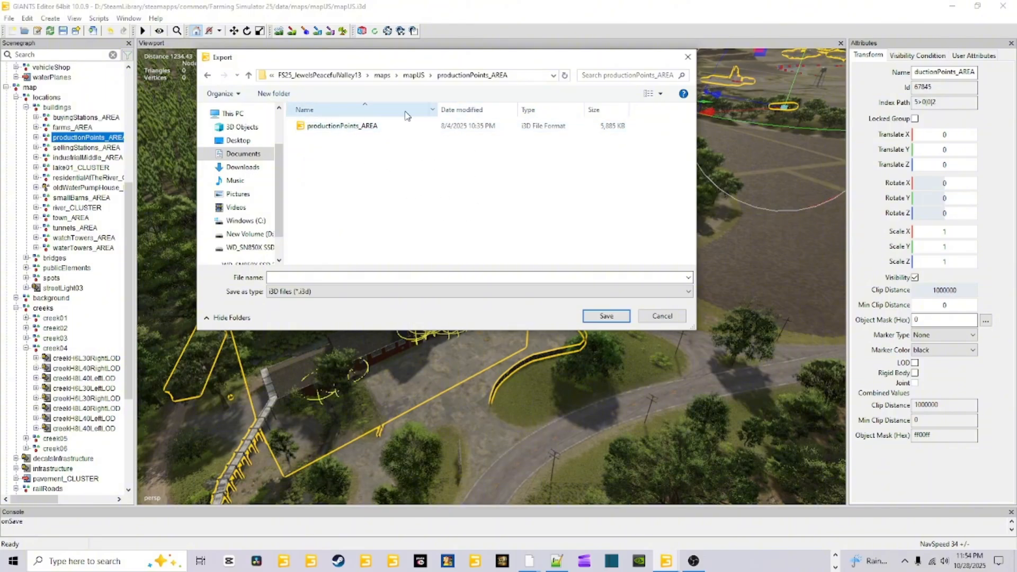
{"action": "left_click", "coordinate": [350, 279]}
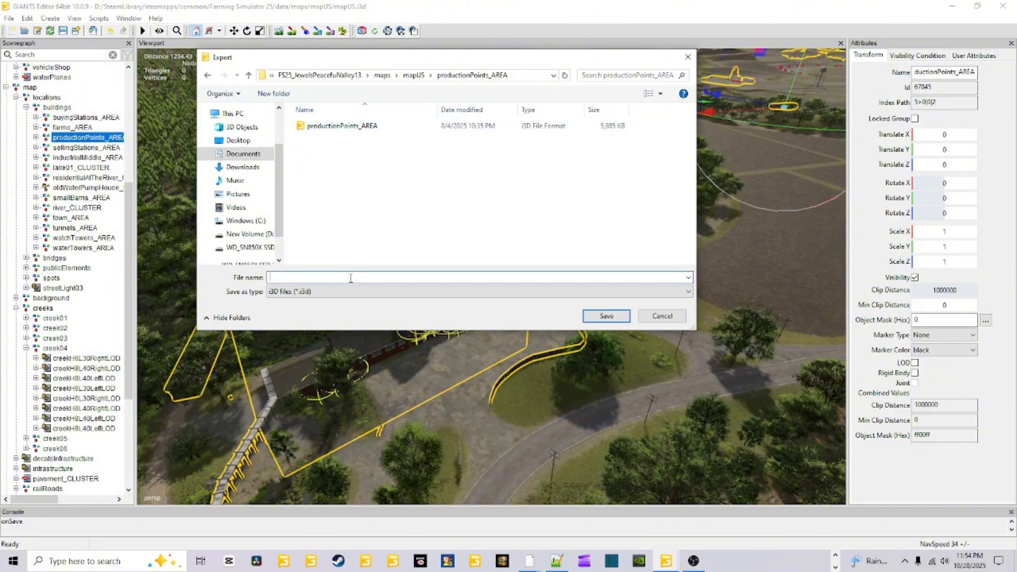
{"action": "right_click", "coordinate": [349, 280]}
{"action": "left_click", "coordinate": [381, 325]}
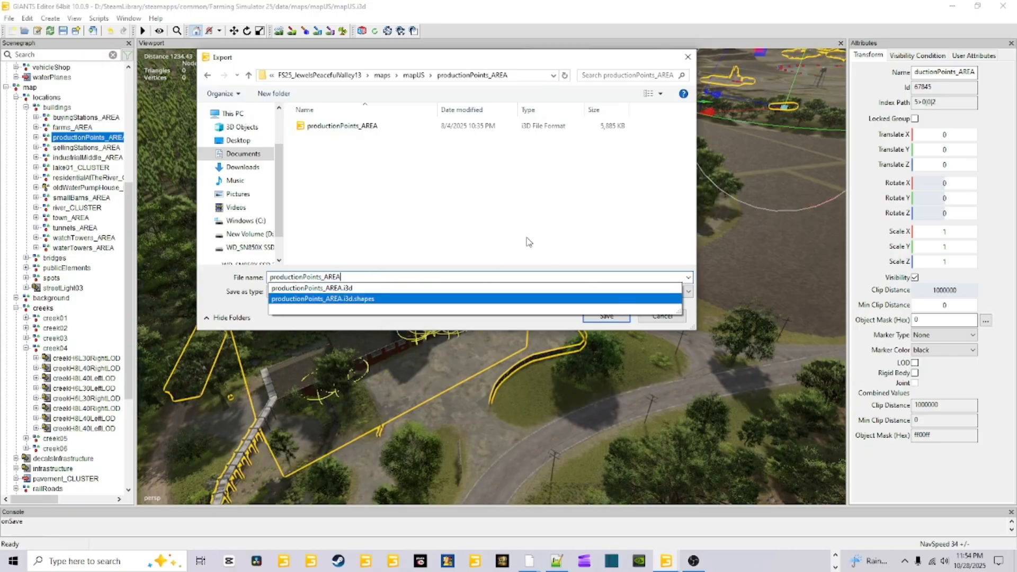
Clear the export file name and cancel the export of productionPoints_AREA
{"action": "key", "text": "BackSpace"}
{"action": "key", "text": "BackSpace"}
{"action": "key", "text": "BackSpace"}
{"action": "key", "text": "BackSpace"}
{"action": "key", "text": "BackSpace"}
{"action": "key", "text": "BackSpace"}
{"action": "key", "text": "BackSpace"}
{"action": "key", "text": "BackSpace"}
{"action": "key", "text": "BackSpace"}
{"action": "key", "text": "BackSpace"}
{"action": "key", "text": "BackSpace"}
{"action": "key", "text": "BackSpace"}
{"action": "key", "text": "BackSpace"}
{"action": "key", "text": "BackSpace"}
{"action": "key", "text": "BackSpace"}
{"action": "key", "text": "BackSpace"}
{"action": "key", "text": "BackSpace"}
{"action": "key", "text": "BackSpace"}
{"action": "key", "text": "BackSpace"}
{"action": "key", "text": "BackSpace"}
{"action": "key", "text": "BackSpace"}
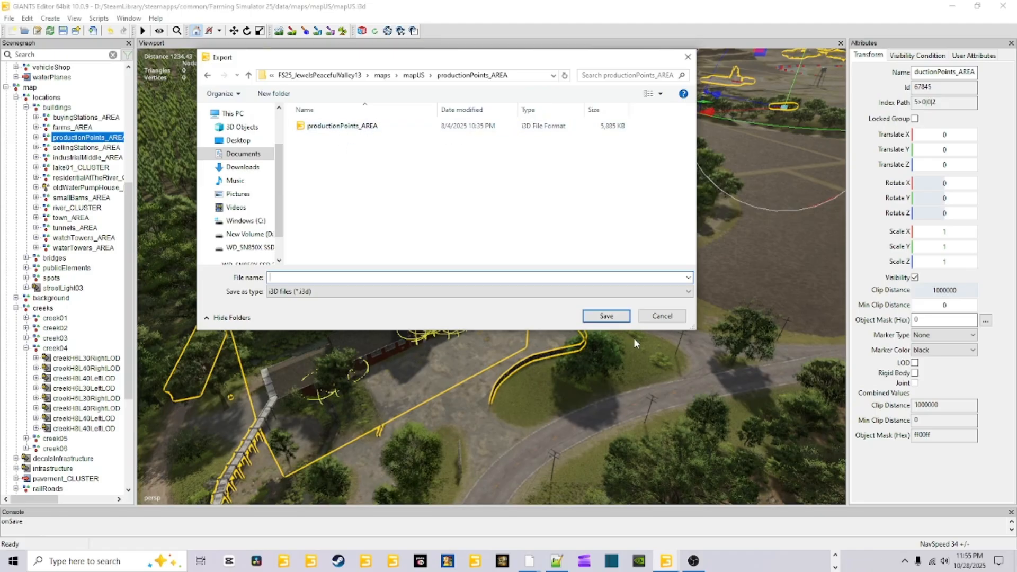
{"action": "left_click", "coordinate": [658, 316]}
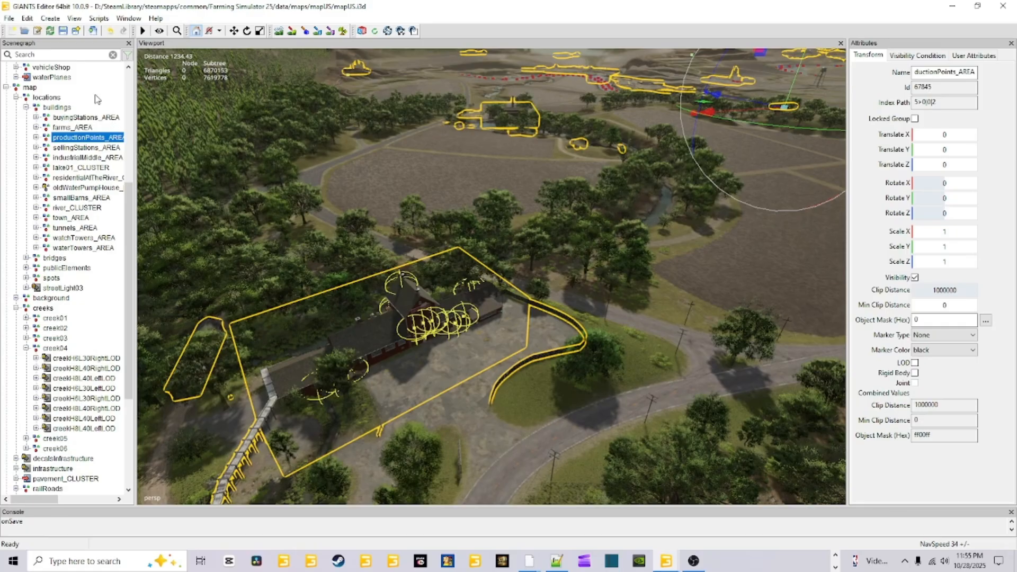
Deselect the group, switch to the custom map in the other GIANTS Editor window, and view its whole spinnery site with the trough and pond
{"action": "left_click", "coordinate": [516, 410]}
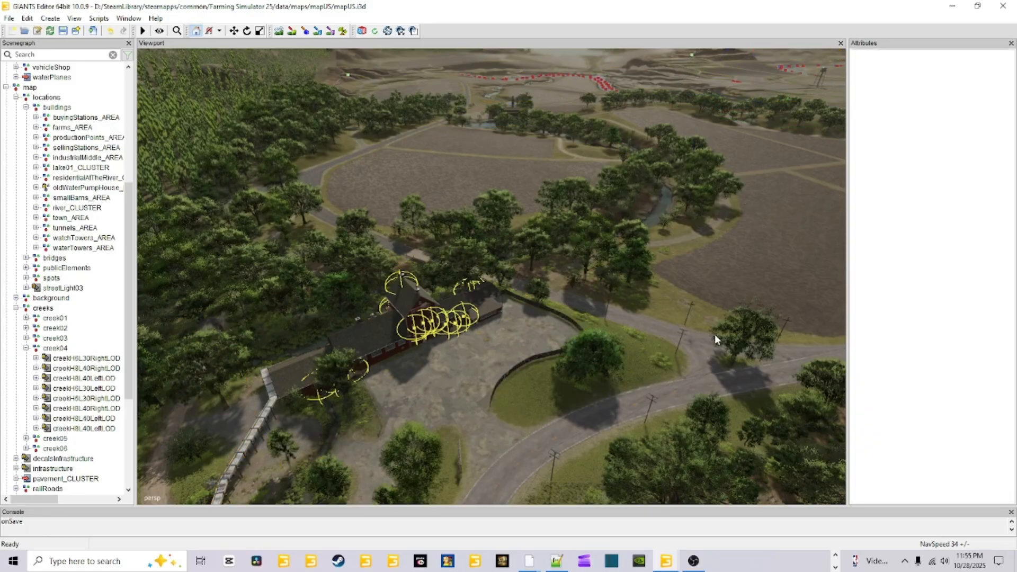
{"action": "mouse_move", "coordinate": [665, 561]}
{"action": "left_click", "coordinate": [595, 503]}
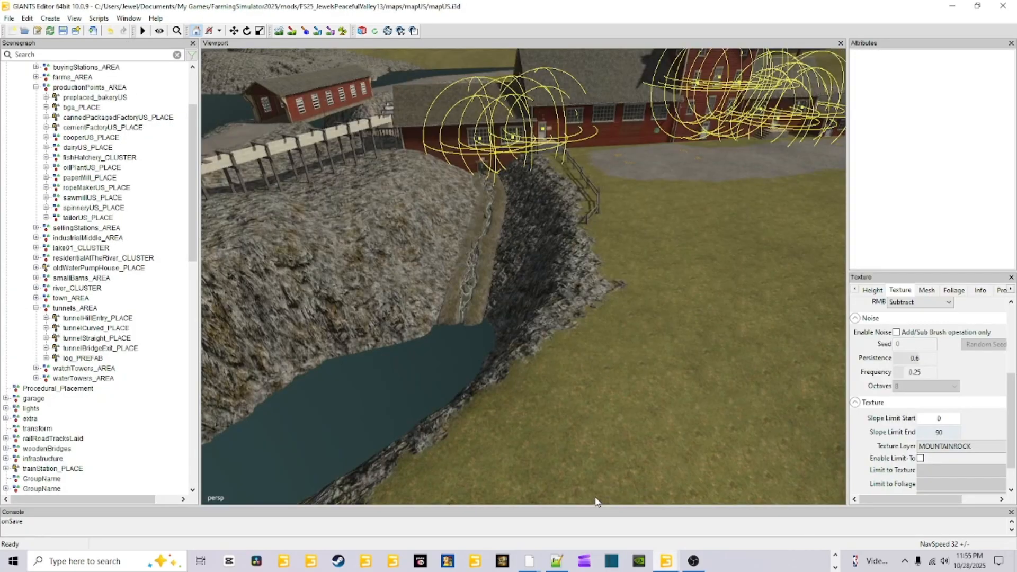
{"action": "left_click_drag", "start_coordinate": [537, 399], "coordinate": [551, 369], "text": "alt"}
{"action": "scroll", "coordinate": [556, 351], "scroll_direction": "down", "scroll_amount": 5}
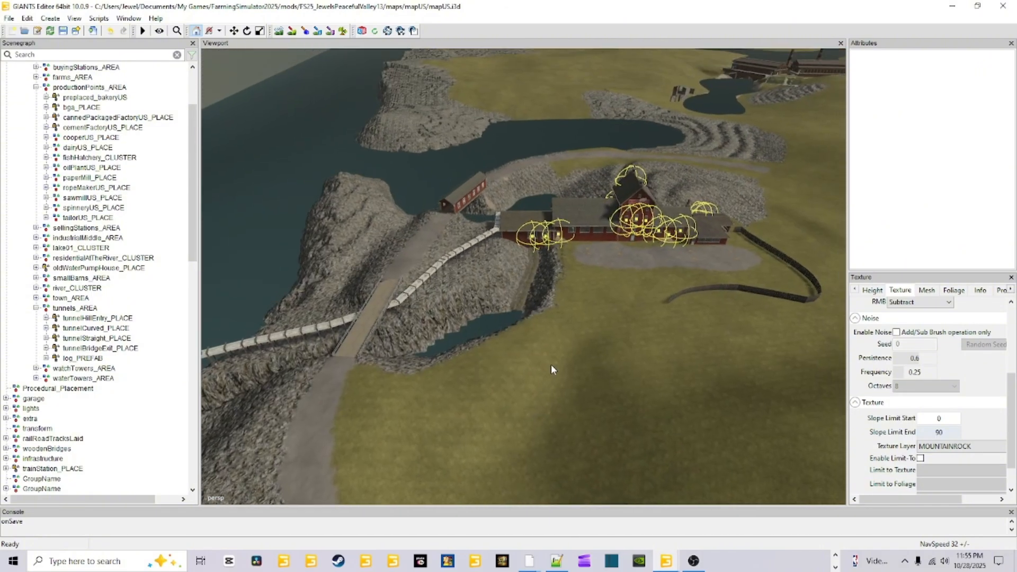
Start an import, select the productionPoints_AREA i3d file in the mapUS/productionPoints_AREA folder, and cancel the import
{"action": "left_click", "coordinate": [9, 18]}
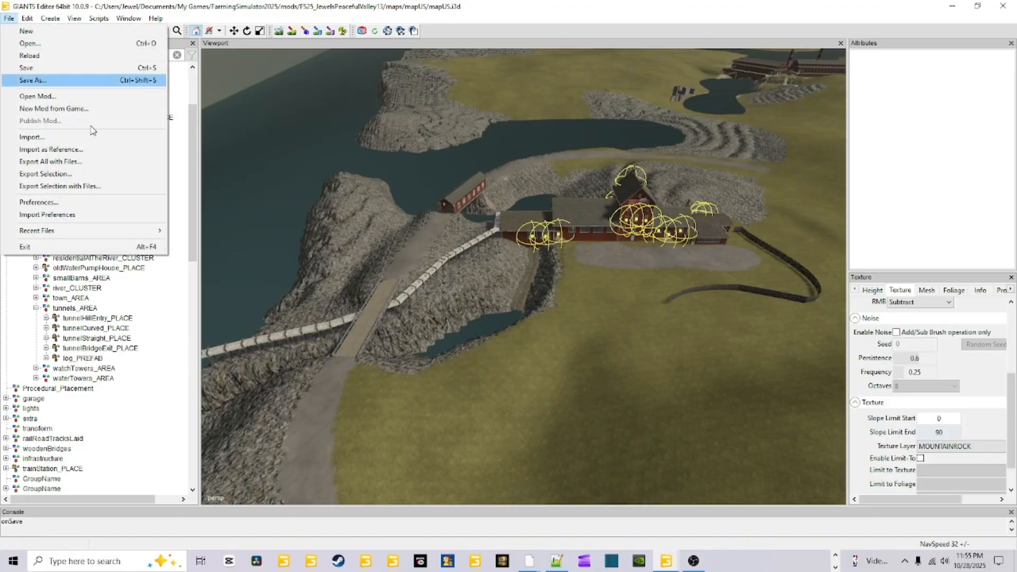
{"action": "left_click", "coordinate": [63, 137]}
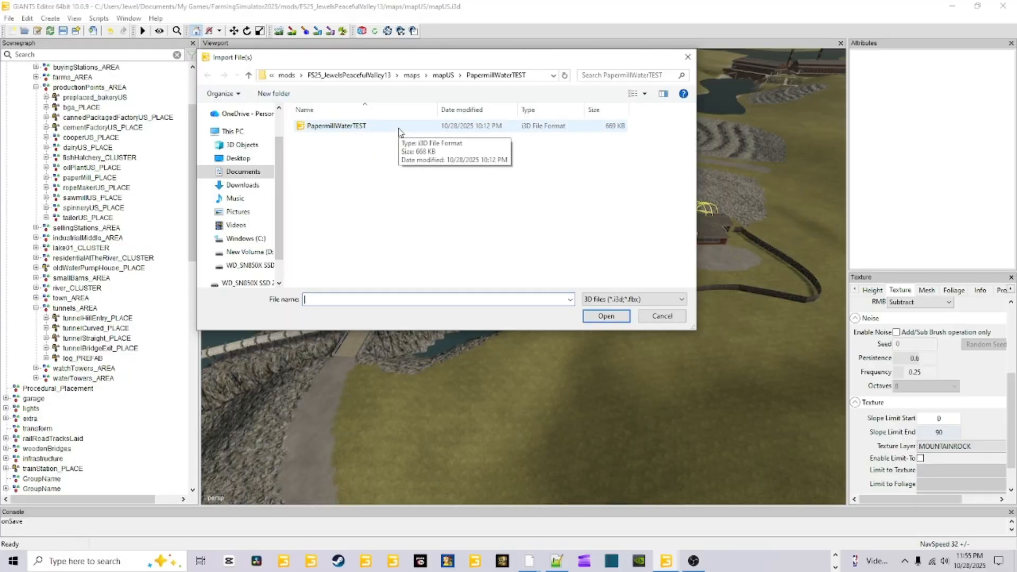
{"action": "left_click", "coordinate": [399, 130]}
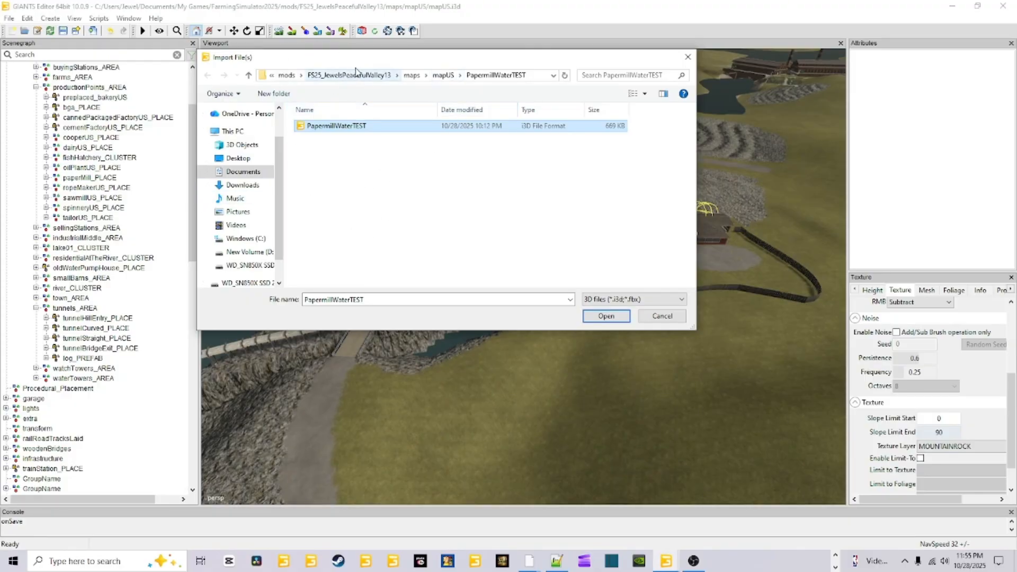
{"action": "left_click", "coordinate": [443, 75]}
{"action": "scroll", "coordinate": [397, 221], "scroll_direction": "down", "scroll_amount": 1}
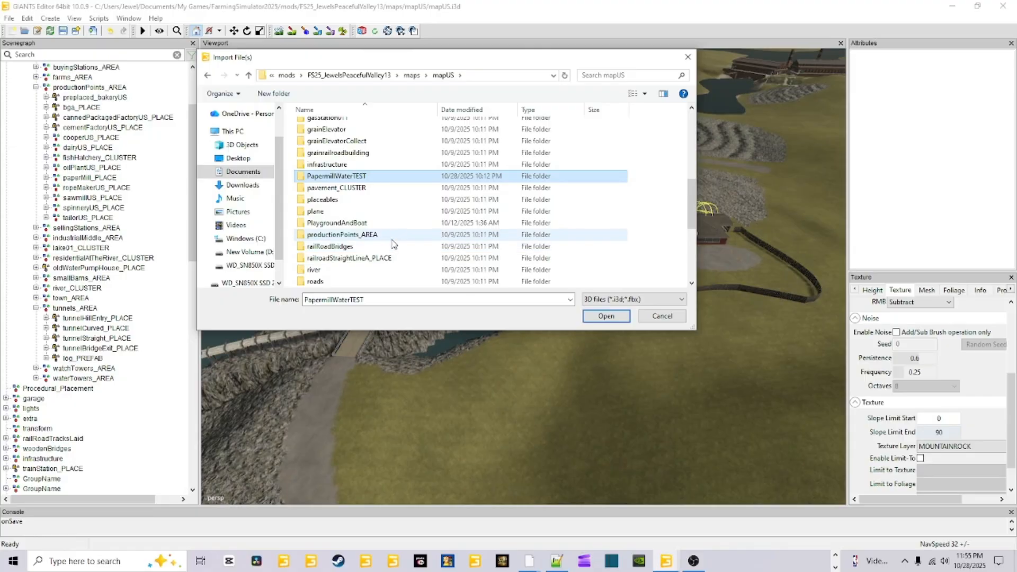
{"action": "double_click", "coordinate": [393, 236]}
{"action": "left_click", "coordinate": [403, 126]}
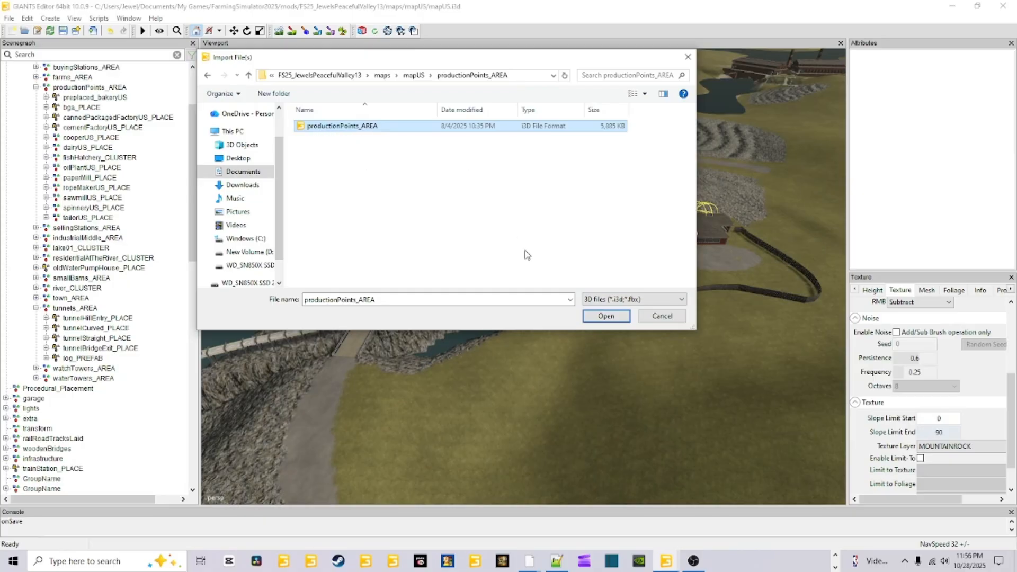
{"action": "left_click", "coordinate": [661, 317]}
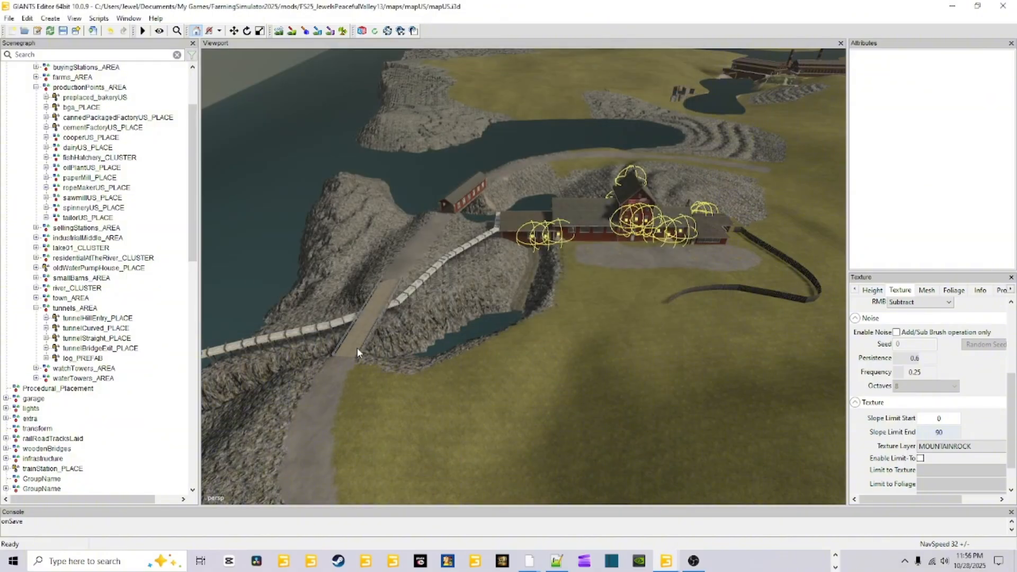
Select the spinneryUS_PLACE group inside productionPoints_AREA to highlight the spinnery site on the map
{"action": "scroll", "coordinate": [179, 384], "scroll_direction": "down", "scroll_amount": 1}
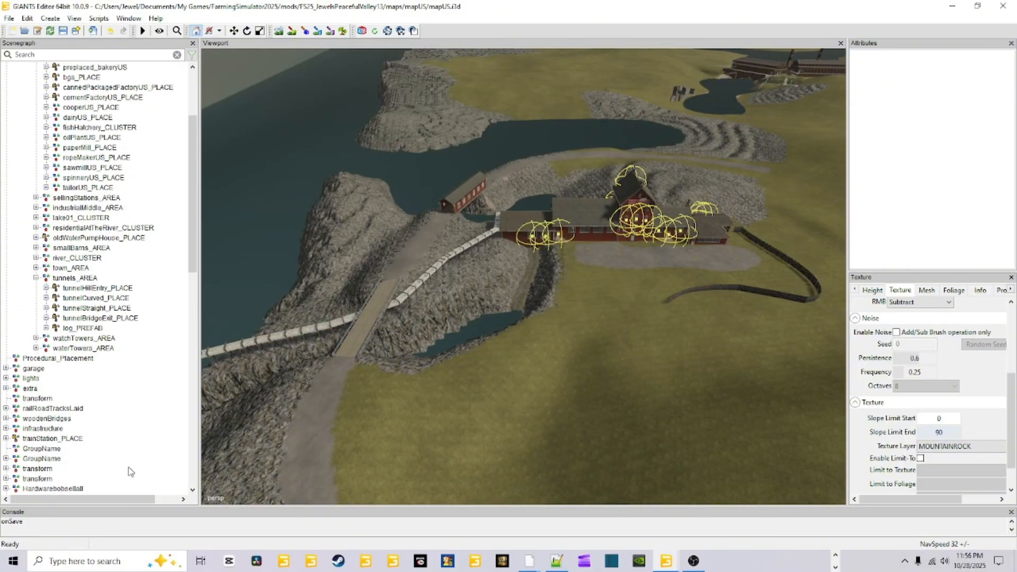
{"action": "scroll", "coordinate": [117, 442], "scroll_direction": "up", "scroll_amount": 1}
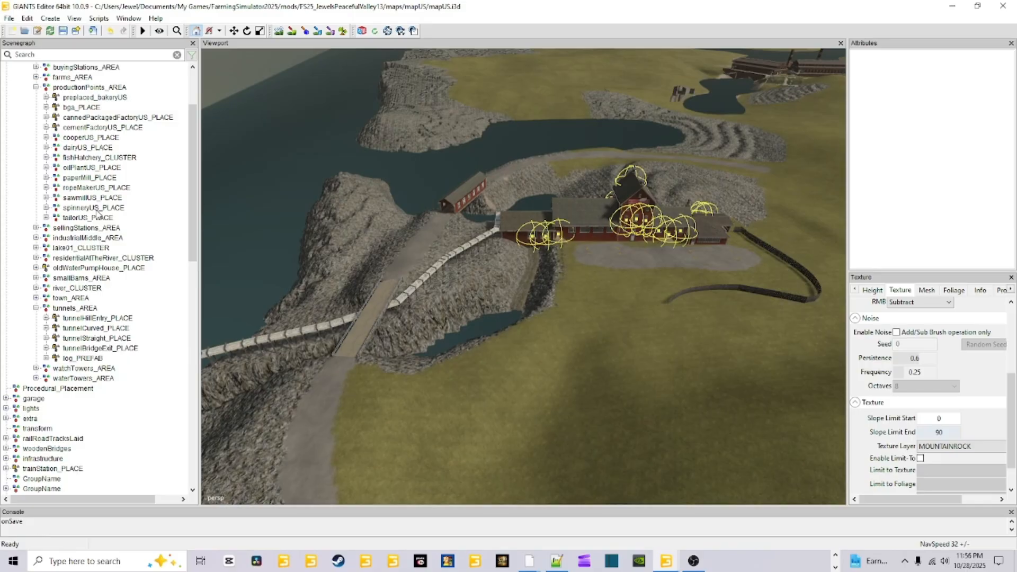
{"action": "left_click", "coordinate": [98, 209]}
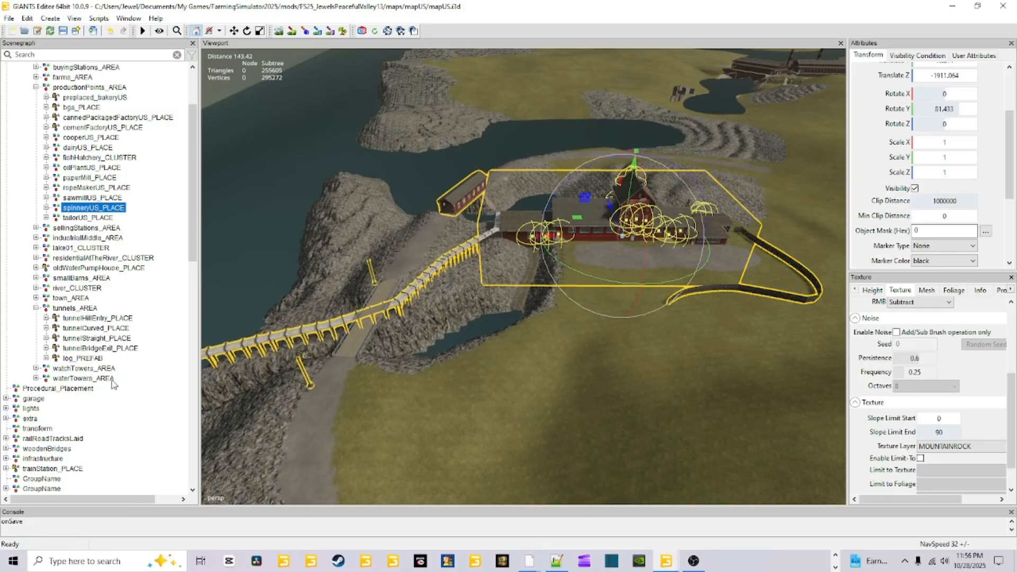
{"action": "scroll", "coordinate": [113, 384], "scroll_direction": "up", "scroll_amount": 3}
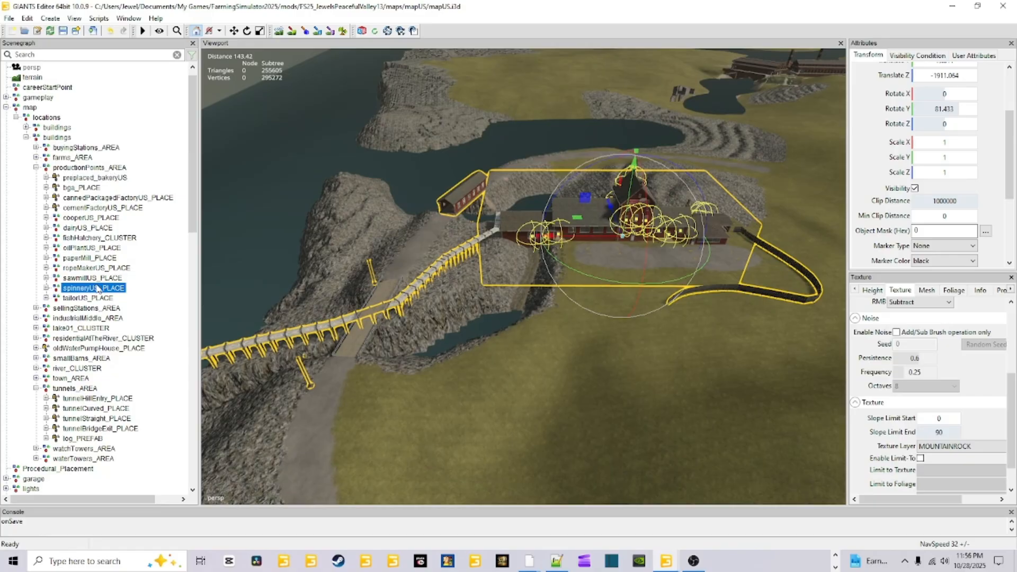
Select the productionPoints_AREA group, look over the object types that can be created, and highlight the group's name text
{"action": "left_click", "coordinate": [94, 168]}
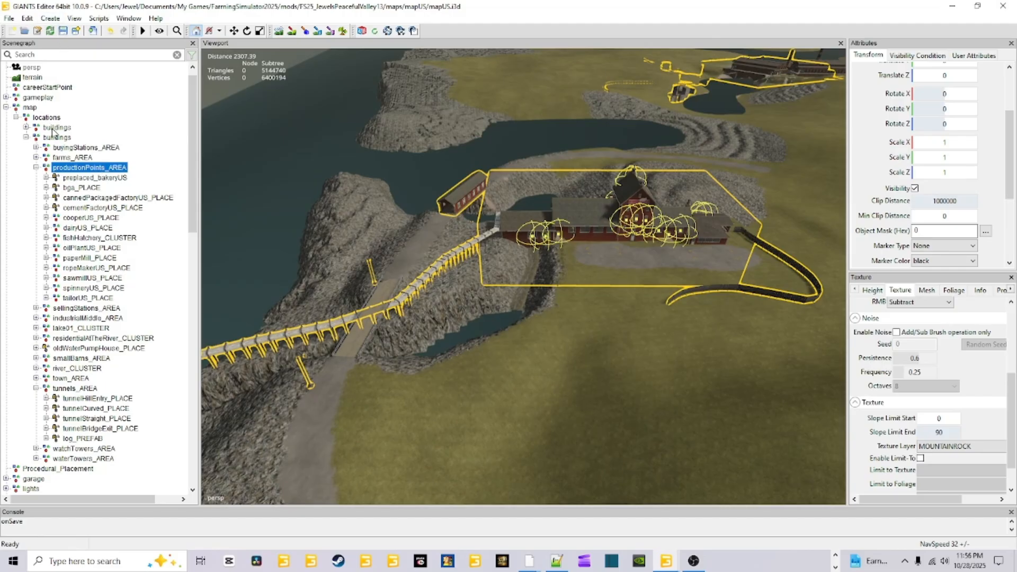
{"action": "left_click", "coordinate": [50, 18]}
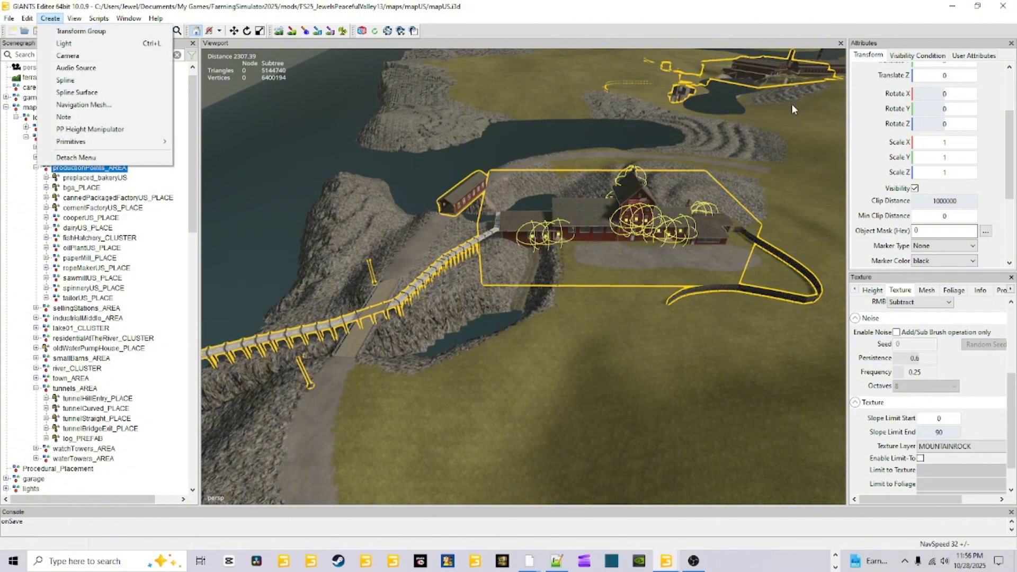
{"action": "scroll", "coordinate": [879, 141], "scroll_direction": "up", "scroll_amount": 2}
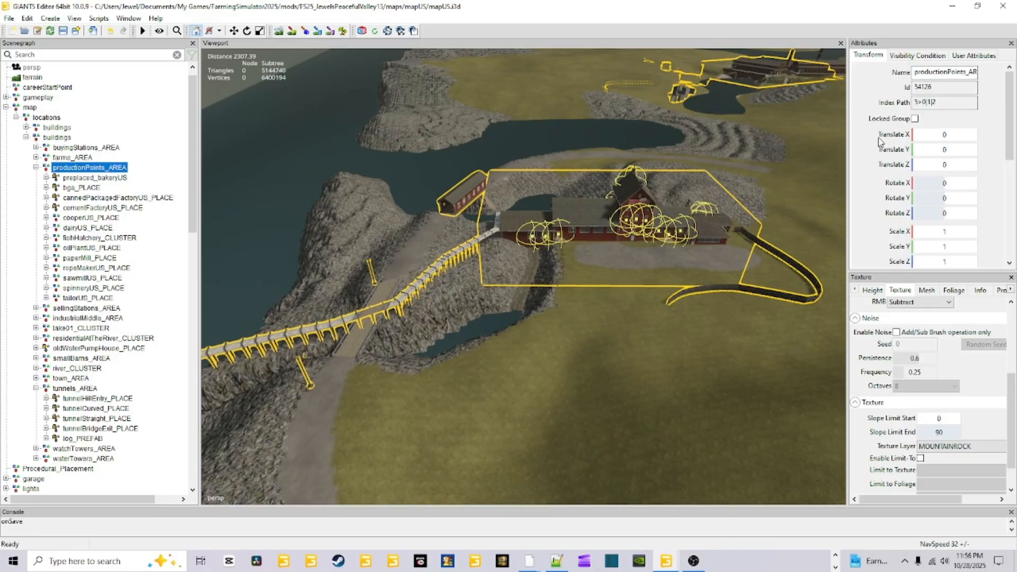
{"action": "double_click", "coordinate": [920, 73]}
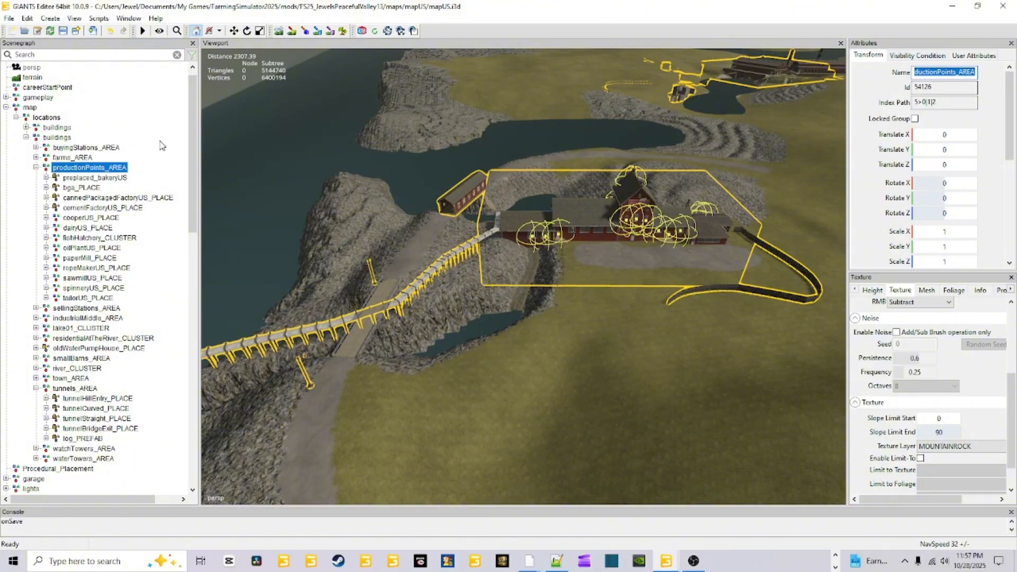
Select the empty transform group directly above placeholders as an example and highlight its name text
{"action": "left_click_drag", "start_coordinate": [195, 209], "coordinate": [190, 437]}
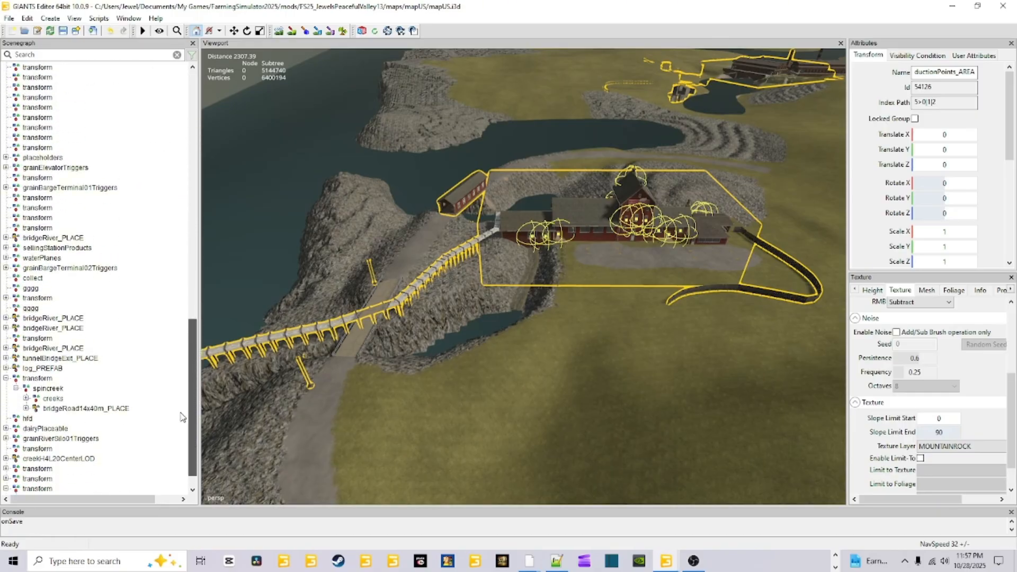
{"action": "left_click", "coordinate": [34, 148]}
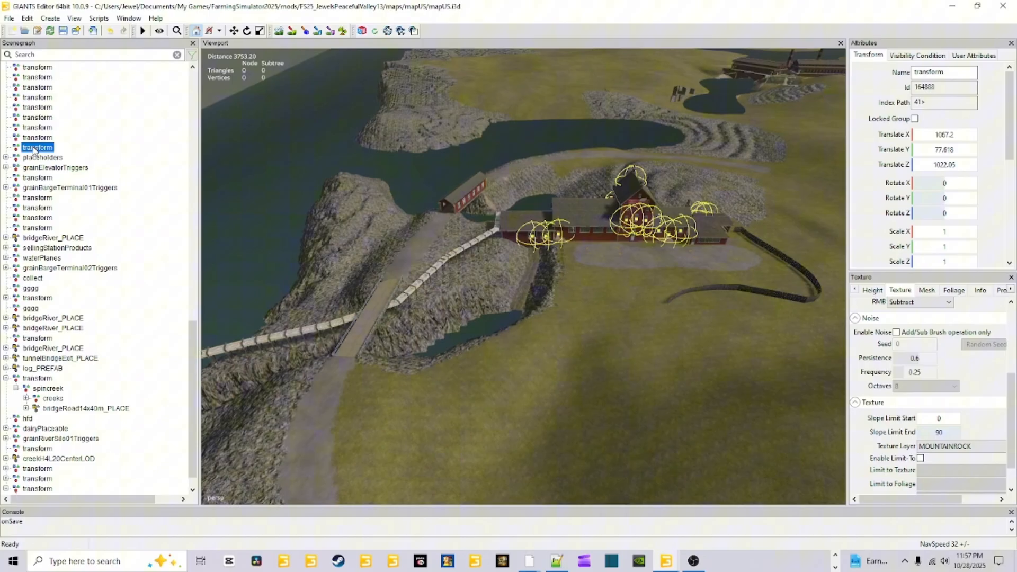
{"action": "double_click", "coordinate": [947, 73]}
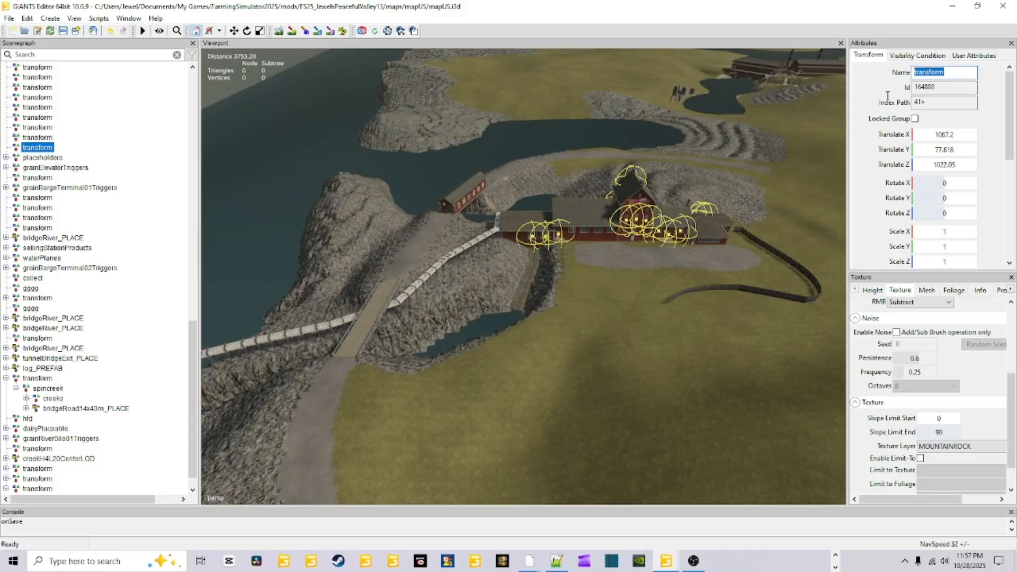
{"action": "left_click", "coordinate": [31, 149]}
Look up the Transform Group creation option, and compare the example transform's name and place with the second buildings group
{"action": "left_click_drag", "start_coordinate": [194, 324], "coordinate": [187, 74]}
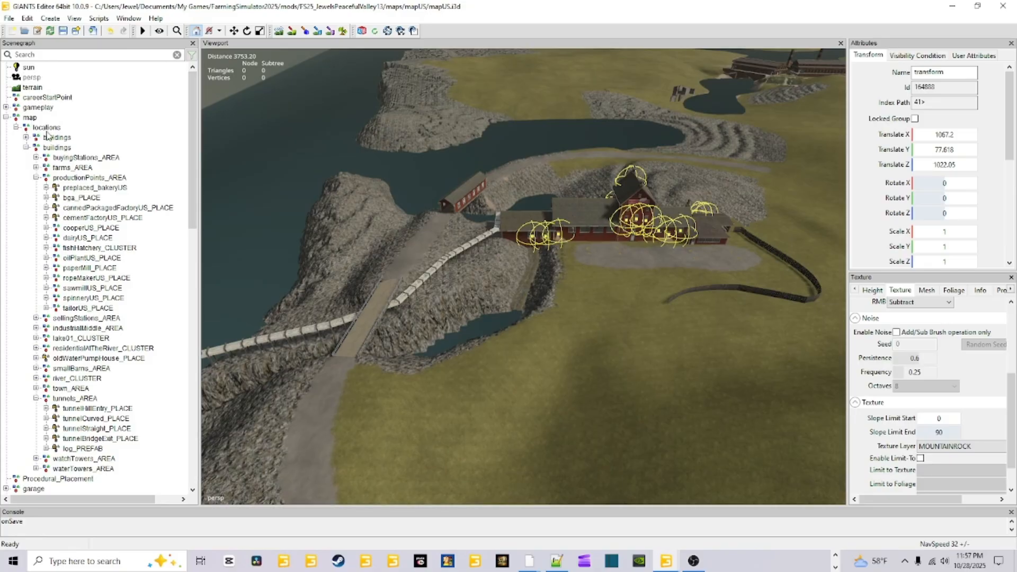
{"action": "left_click", "coordinate": [51, 18]}
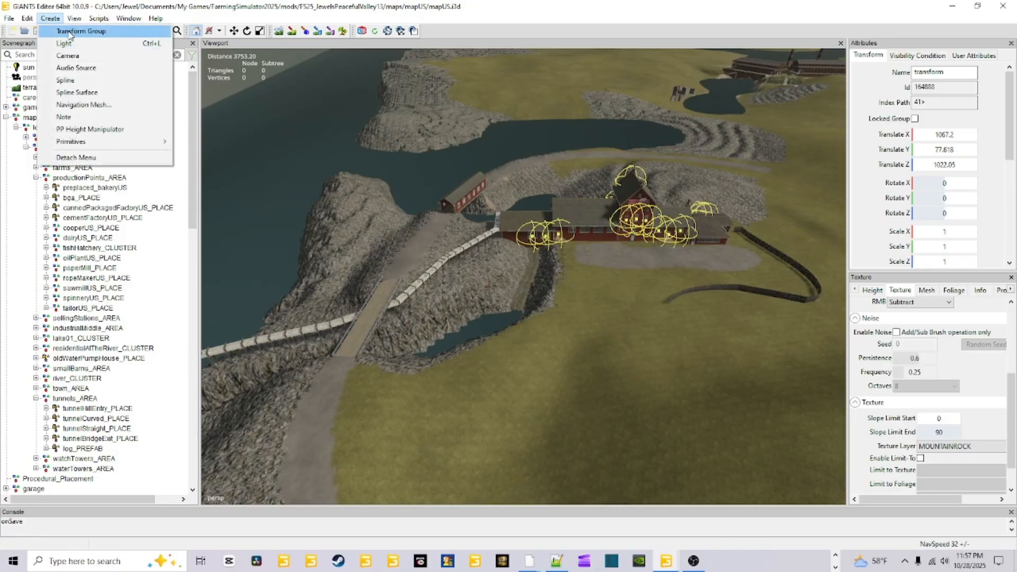
{"action": "left_click", "coordinate": [944, 72]}
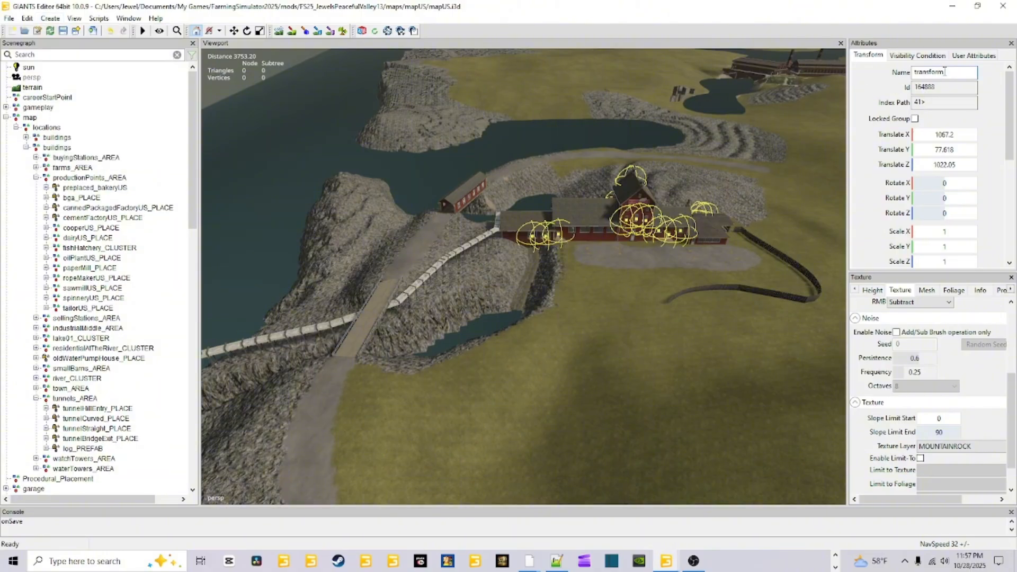
{"action": "double_click", "coordinate": [944, 72]}
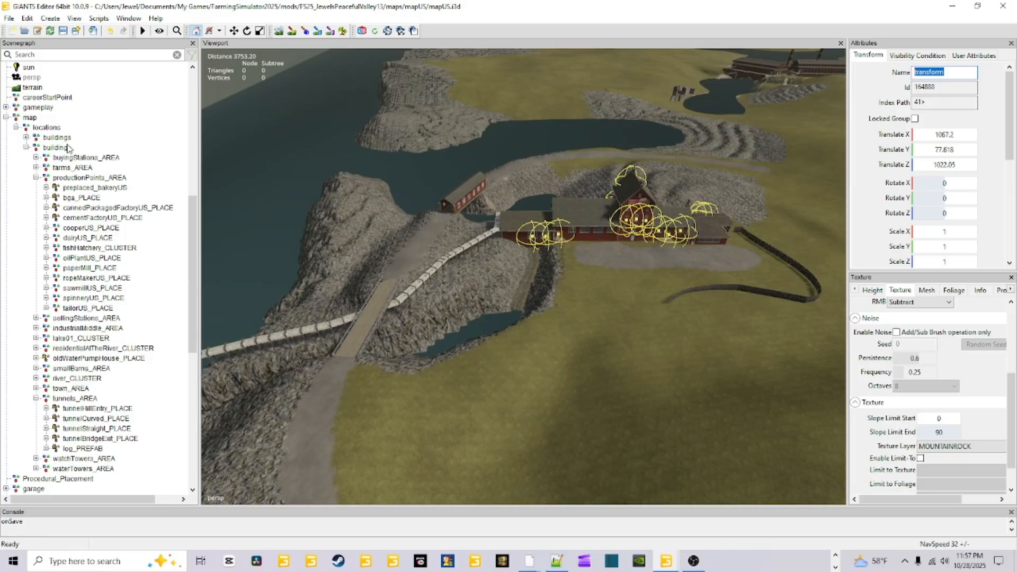
{"action": "scroll", "coordinate": [68, 149], "scroll_direction": "down", "scroll_amount": 11}
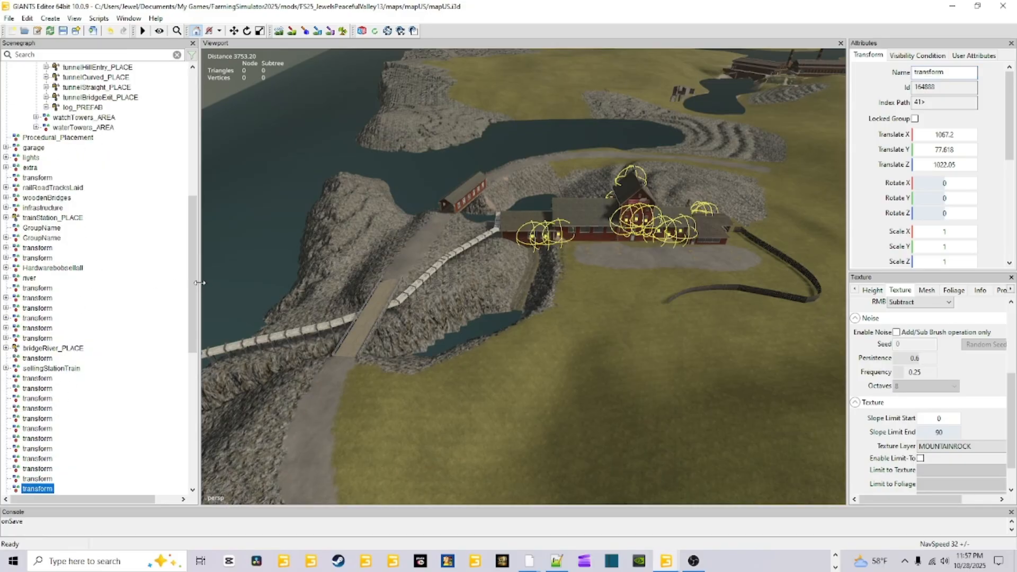
{"action": "left_click_drag", "start_coordinate": [194, 284], "coordinate": [89, 159]}
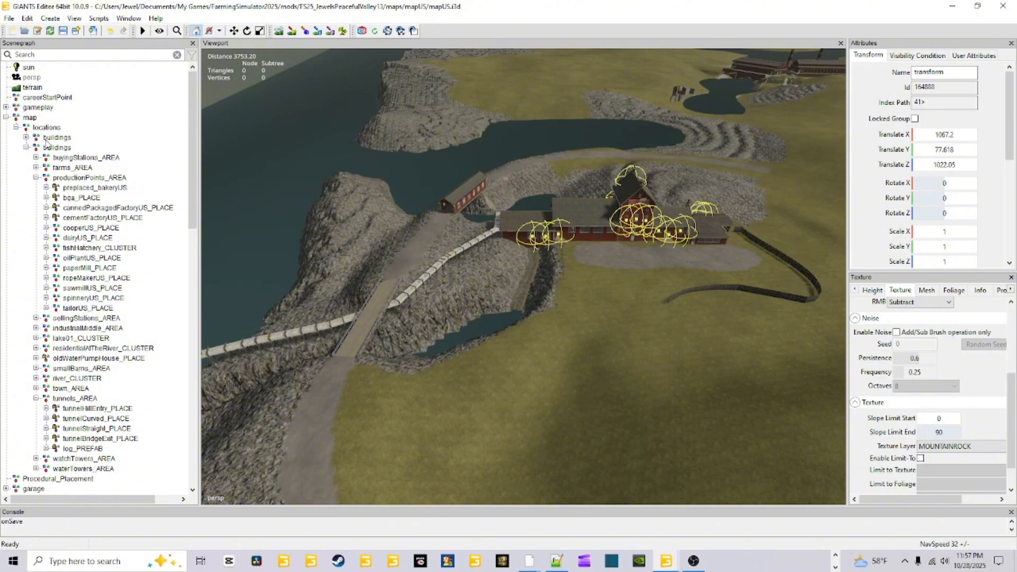
Inspect the productionPoints_AREA group and its parent buildings group, and select spinneryUS_PLACE inside it
{"action": "left_click", "coordinate": [83, 182]}
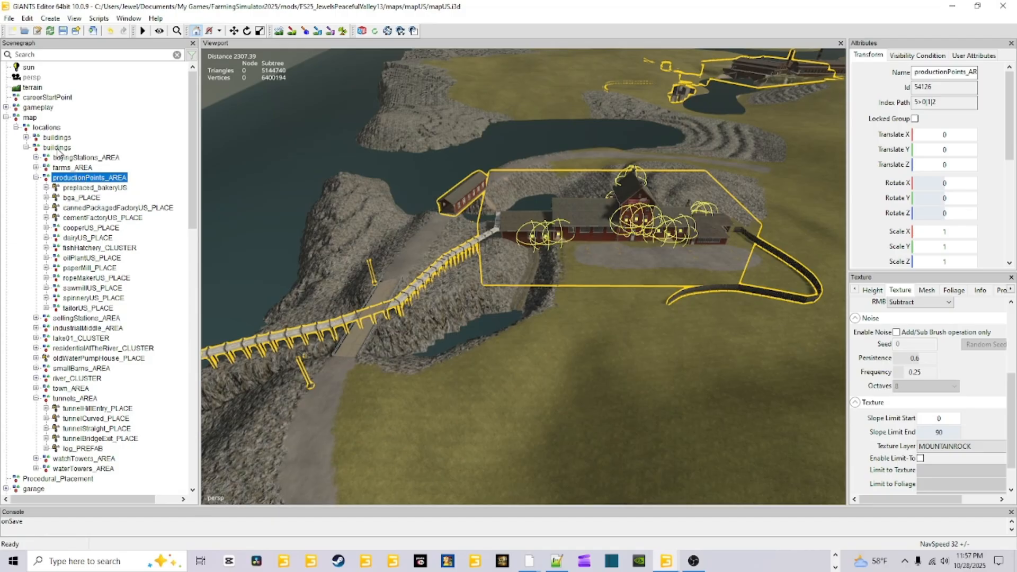
{"action": "left_click", "coordinate": [57, 148]}
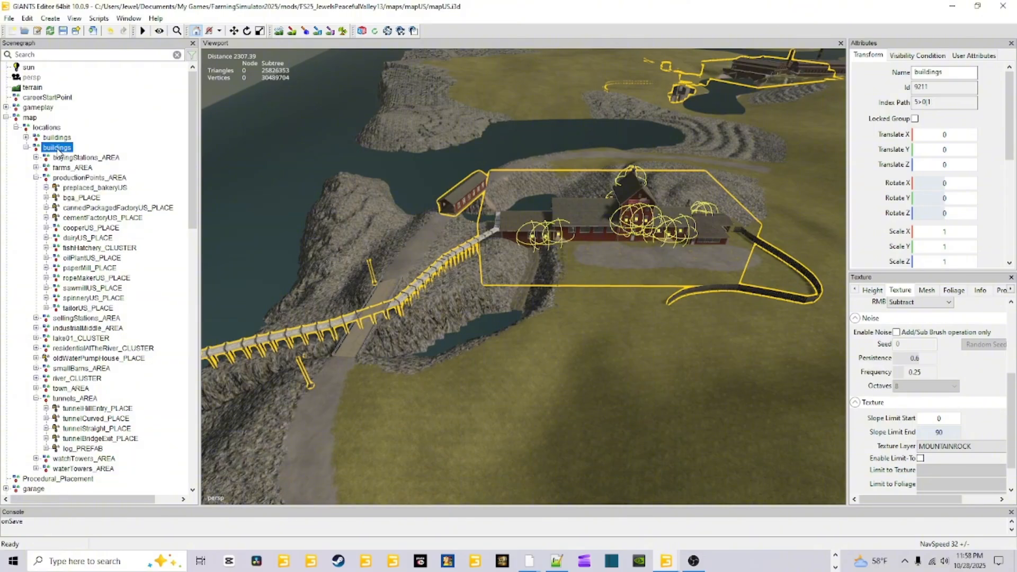
{"action": "left_click", "coordinate": [88, 181]}
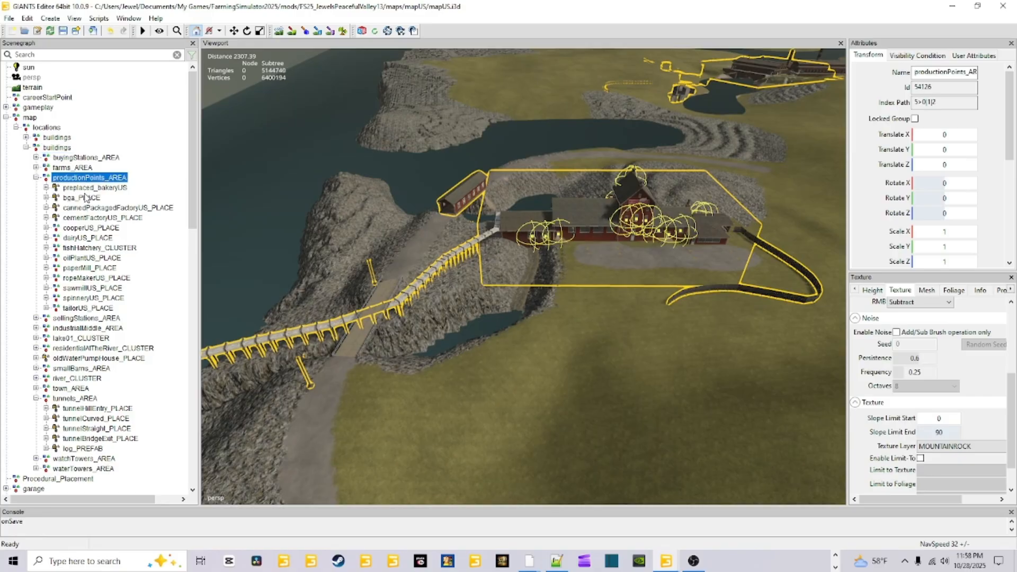
{"action": "left_click", "coordinate": [85, 298]}
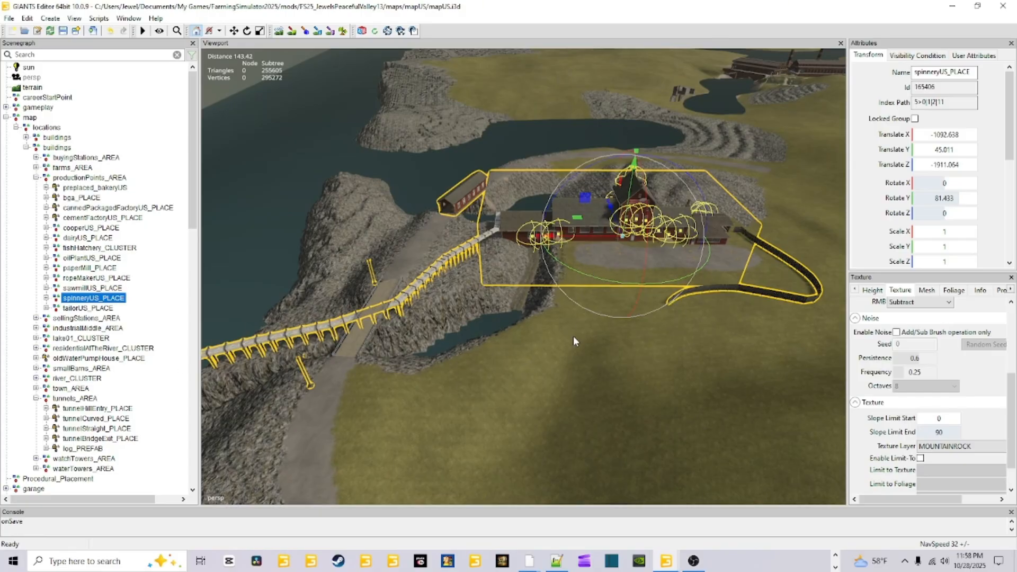
Examine the spinnery's wooden trough from above, along with the narrow water channel and rocky terrain beside it
{"action": "left_click_drag", "start_coordinate": [640, 353], "coordinate": [470, 352], "text": "alt"}
{"action": "right_click_drag", "start_coordinate": [471, 348], "coordinate": [578, 148], "text": "alt"}
{"action": "left_click_drag", "start_coordinate": [577, 146], "coordinate": [613, 275], "text": "alt"}
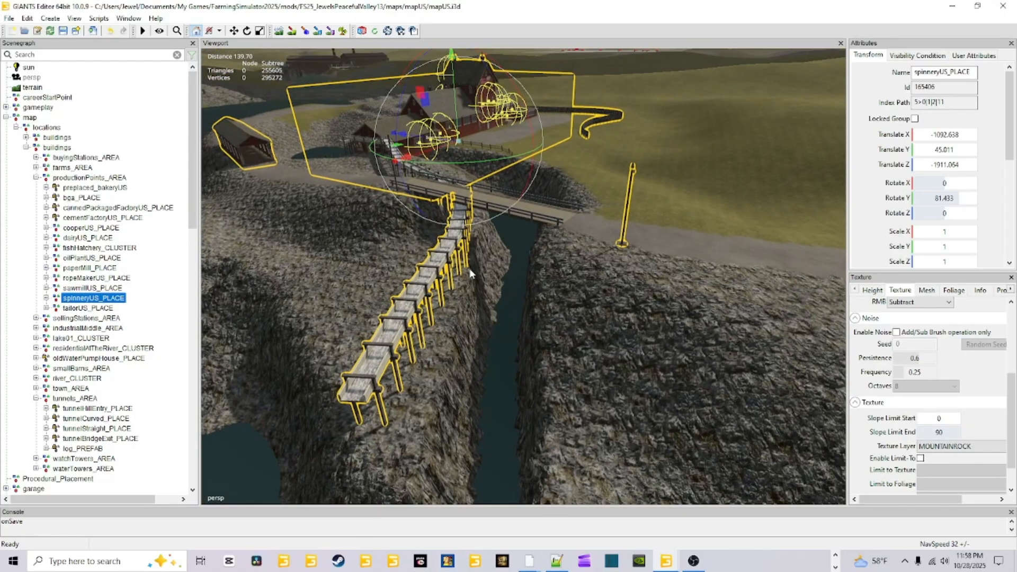
{"action": "left_click_drag", "start_coordinate": [561, 254], "coordinate": [565, 250], "text": "alt"}
{"action": "right_click_drag", "start_coordinate": [565, 253], "coordinate": [543, 278], "text": "alt"}
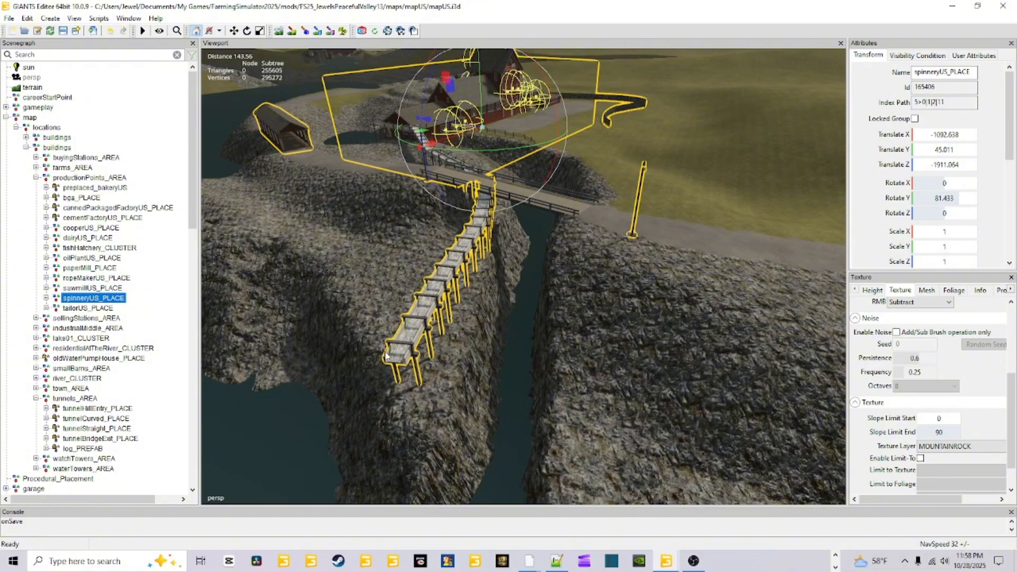
{"action": "left_click_drag", "start_coordinate": [609, 336], "coordinate": [599, 343], "text": "alt"}
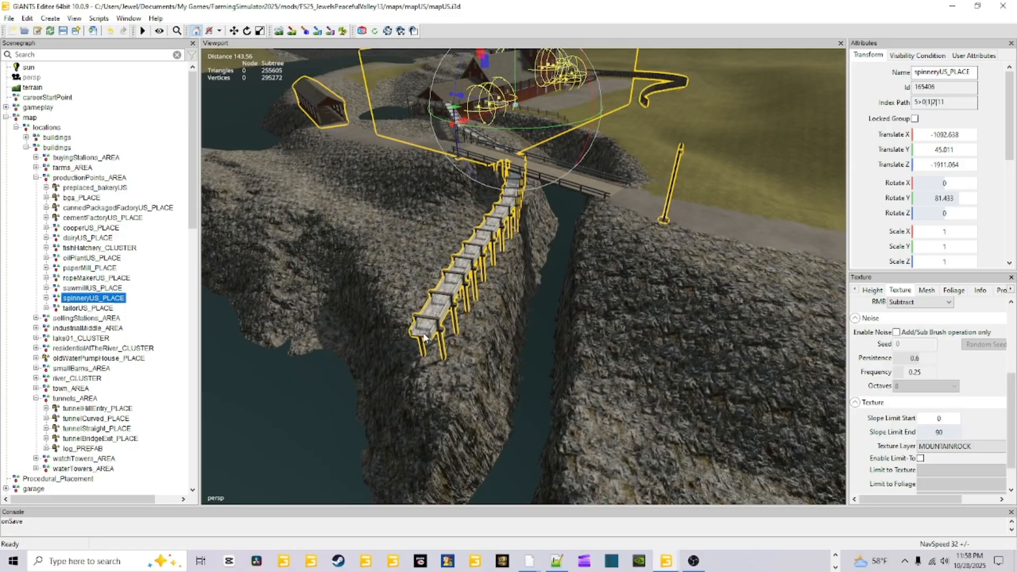
{"action": "left_click_drag", "start_coordinate": [419, 342], "coordinate": [582, 303], "text": "alt"}
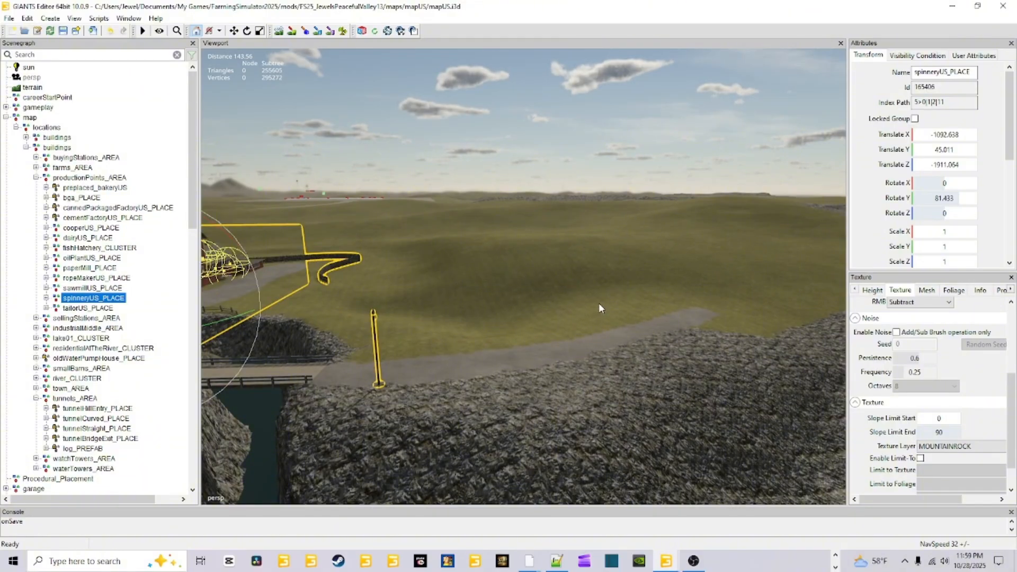
{"action": "left_click_drag", "start_coordinate": [598, 303], "coordinate": [504, 360], "text": "alt"}
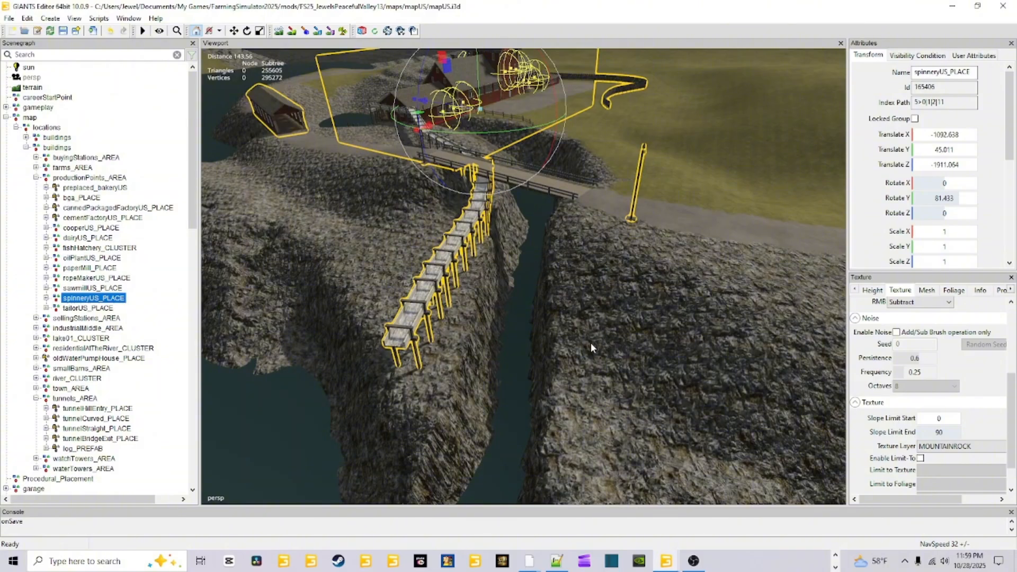
{"action": "right_click_drag", "start_coordinate": [593, 353], "coordinate": [590, 356]}
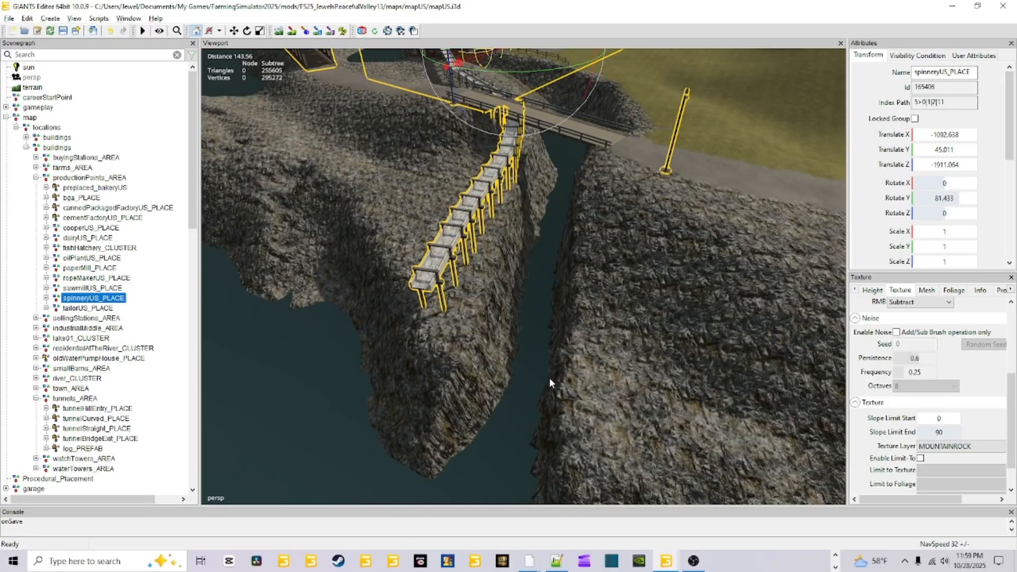
Inspect the trough's open end and supports up close, and view the spinnery building from the water channel
{"action": "scroll", "coordinate": [549, 377], "scroll_direction": "up", "scroll_amount": 6}
{"action": "left_click_drag", "start_coordinate": [568, 300], "coordinate": [421, 284], "text": "alt"}
{"action": "scroll", "coordinate": [544, 296], "scroll_direction": "down", "scroll_amount": 3}
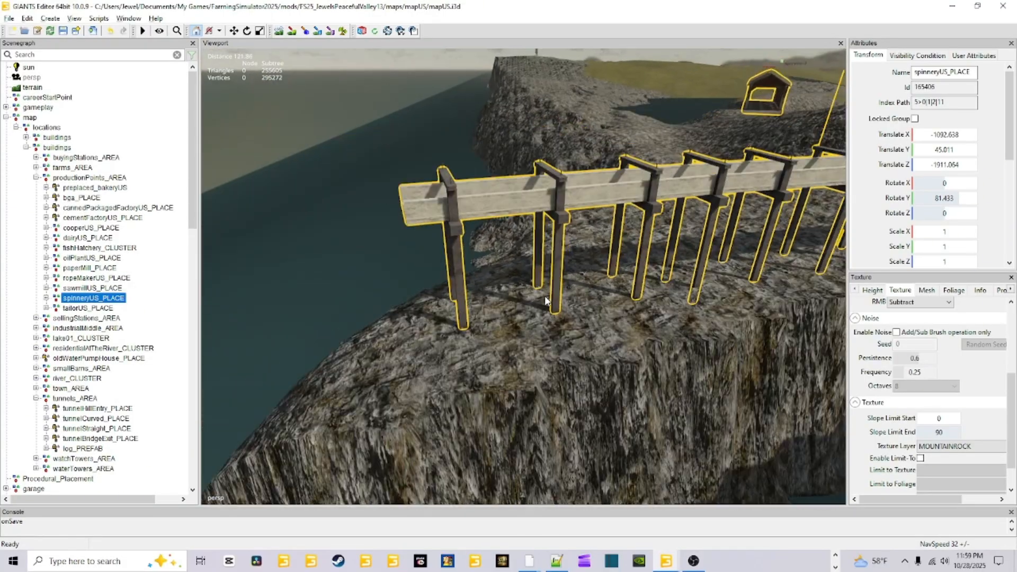
{"action": "left_click_drag", "start_coordinate": [546, 300], "coordinate": [581, 354], "text": "alt"}
{"action": "scroll", "coordinate": [634, 301], "scroll_direction": "up", "scroll_amount": 5}
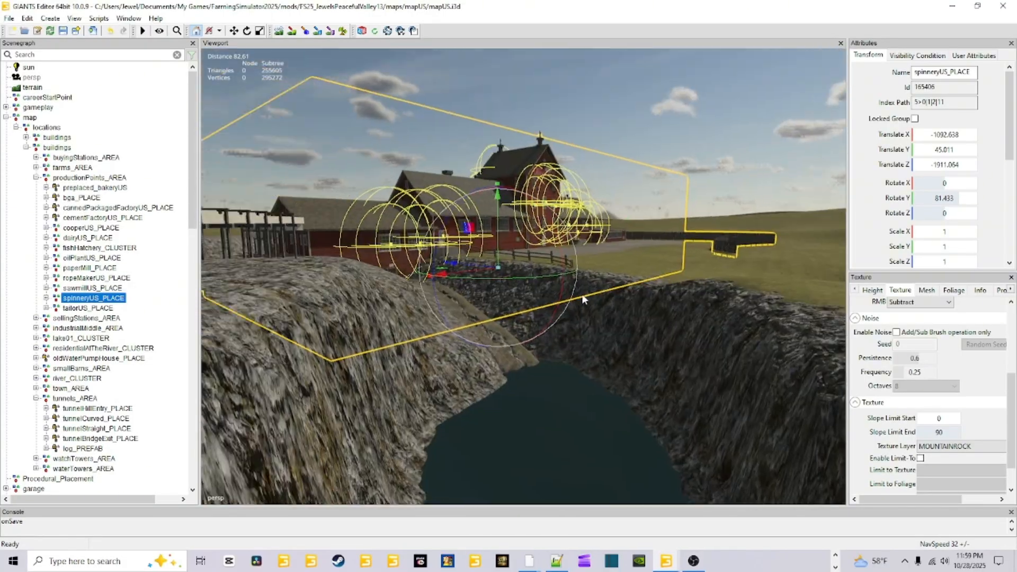
Examine the covered bridge and the trough that runs along the rocky ridge beside the spinnery
{"action": "left_click_drag", "start_coordinate": [583, 300], "coordinate": [742, 394], "text": "alt"}
{"action": "scroll", "coordinate": [552, 314], "scroll_direction": "up", "scroll_amount": 5}
{"action": "scroll", "coordinate": [633, 340], "scroll_direction": "down", "scroll_amount": 5}
{"action": "left_click_drag", "start_coordinate": [552, 363], "coordinate": [613, 338], "text": "alt"}
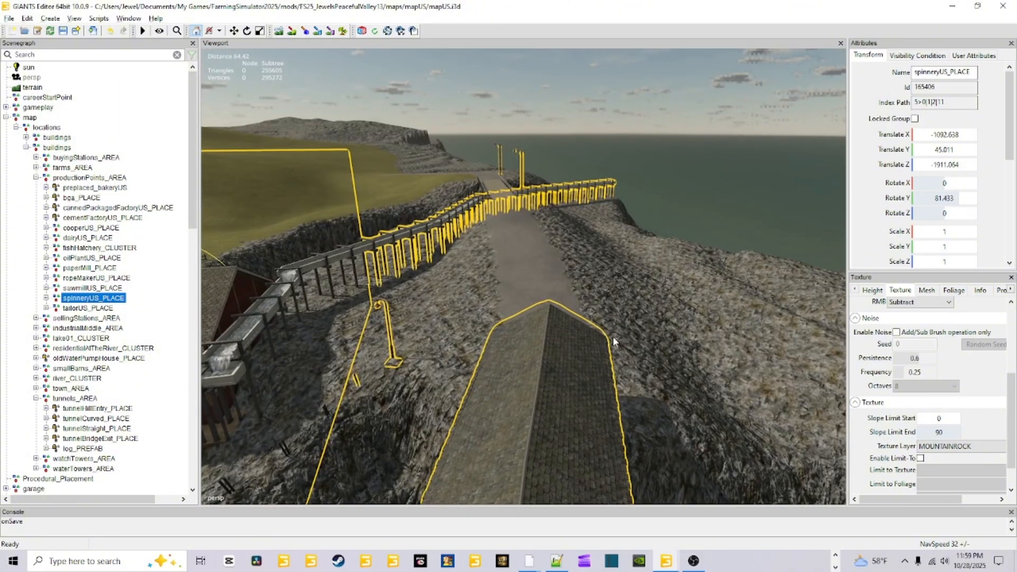
{"action": "scroll", "coordinate": [613, 337], "scroll_direction": "down", "scroll_amount": 3}
{"action": "scroll", "coordinate": [581, 311], "scroll_direction": "down", "scroll_amount": 3}
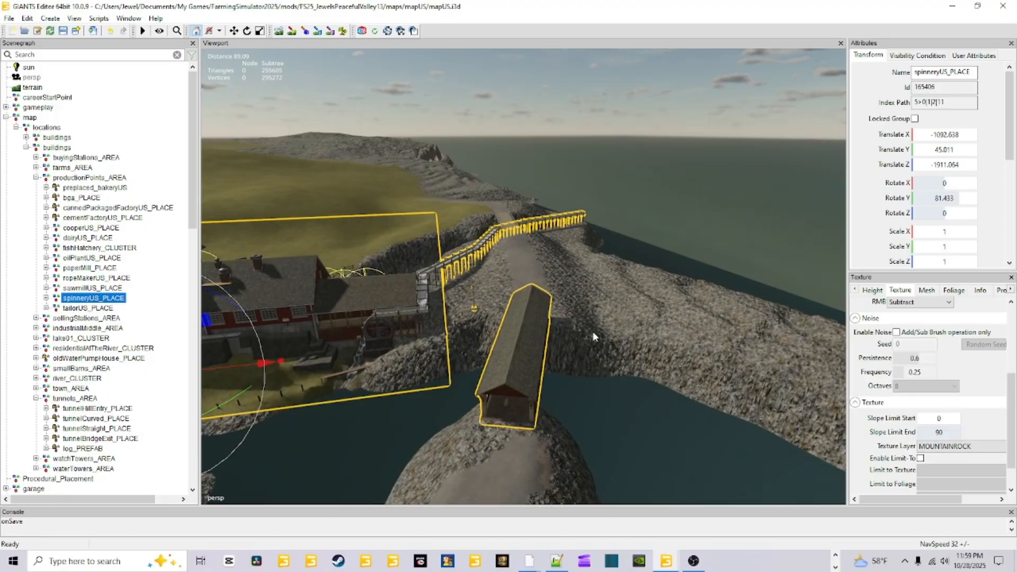
{"action": "left_click_drag", "start_coordinate": [535, 364], "coordinate": [555, 373], "text": "alt"}
{"action": "scroll", "coordinate": [551, 349], "scroll_direction": "up", "scroll_amount": 6}
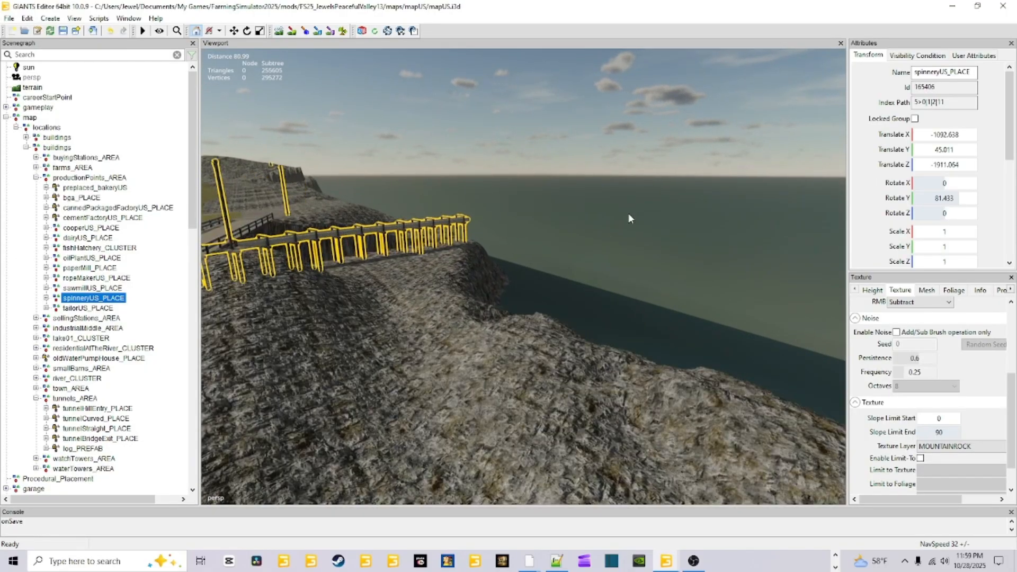
Inspect the far end of the trough above the cliff and the narrow channel between the rock walls
{"action": "scroll", "coordinate": [499, 390], "scroll_direction": "up", "scroll_amount": 6}
{"action": "left_click_drag", "start_coordinate": [497, 393], "coordinate": [452, 413], "text": "alt"}
{"action": "scroll", "coordinate": [483, 398], "scroll_direction": "up", "scroll_amount": 3}
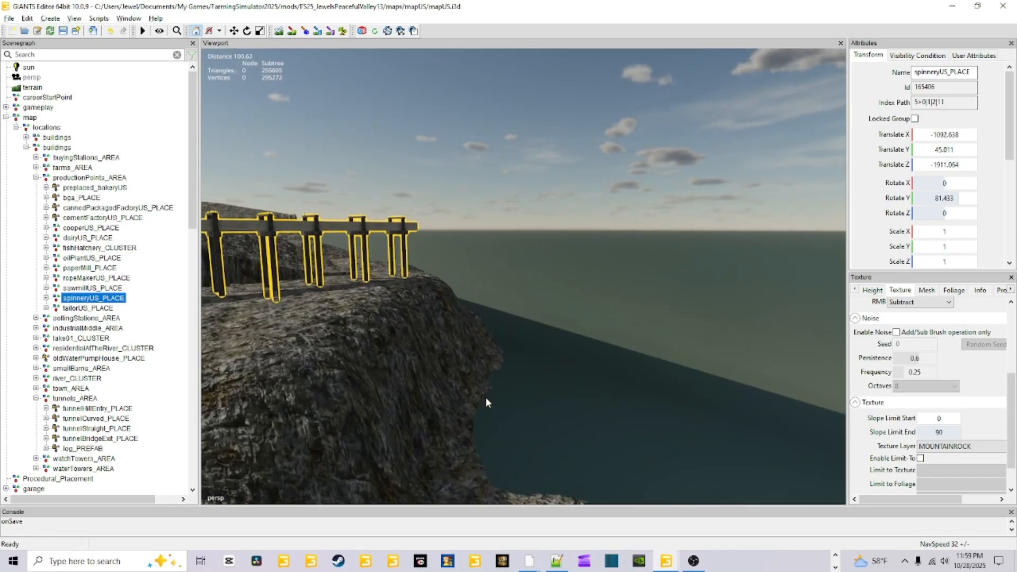
{"action": "scroll", "coordinate": [526, 377], "scroll_direction": "up", "scroll_amount": 5}
{"action": "left_click_drag", "start_coordinate": [501, 368], "coordinate": [350, 413], "text": "alt"}
{"action": "scroll", "coordinate": [520, 352], "scroll_direction": "down", "scroll_amount": 5}
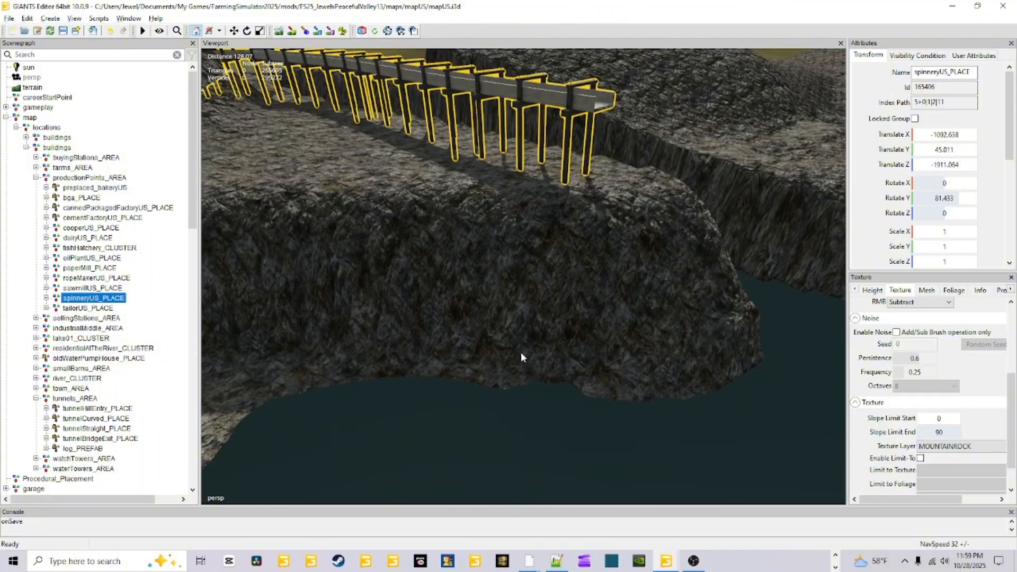
{"action": "scroll", "coordinate": [517, 354], "scroll_direction": "down", "scroll_amount": 4}
{"action": "left_click_drag", "start_coordinate": [516, 357], "coordinate": [548, 374], "text": "alt"}
{"action": "scroll", "coordinate": [577, 323], "scroll_direction": "up", "scroll_amount": 5}
{"action": "left_click_drag", "start_coordinate": [580, 317], "coordinate": [424, 402], "text": "alt"}
{"action": "left_click_drag", "start_coordinate": [480, 358], "coordinate": [502, 417], "text": "alt"}
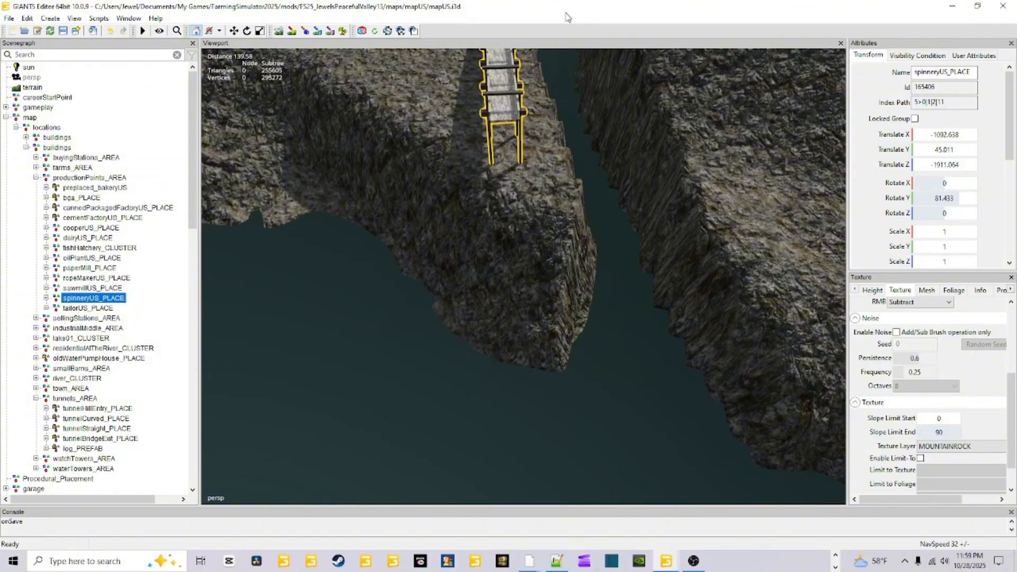
{"action": "left_click_drag", "start_coordinate": [545, 215], "coordinate": [510, 255], "text": "alt"}
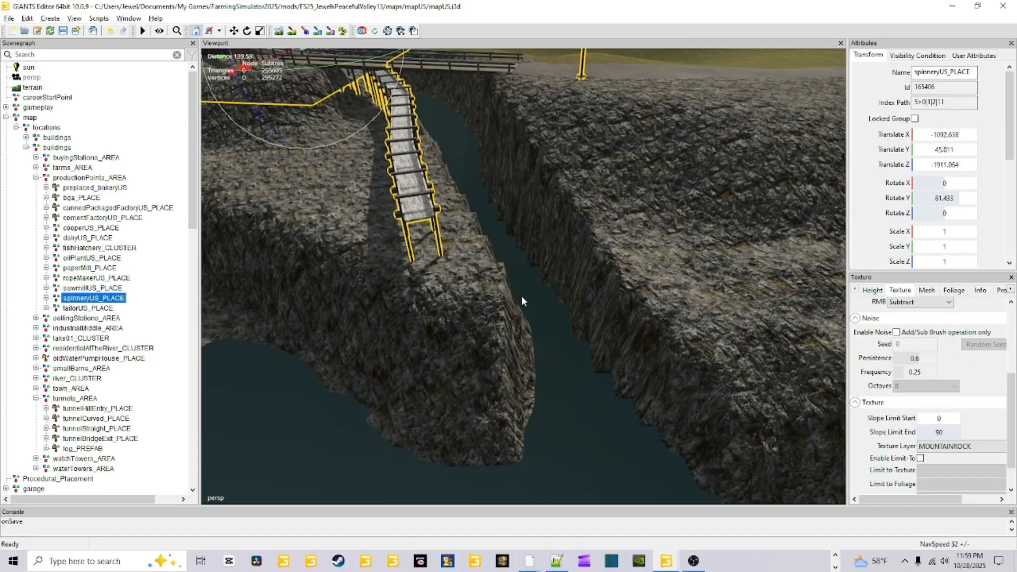
Frame the selected spinnery and review the whole site with its buildings, pond, covered bridge and trough
{"action": "key", "text": "f"}
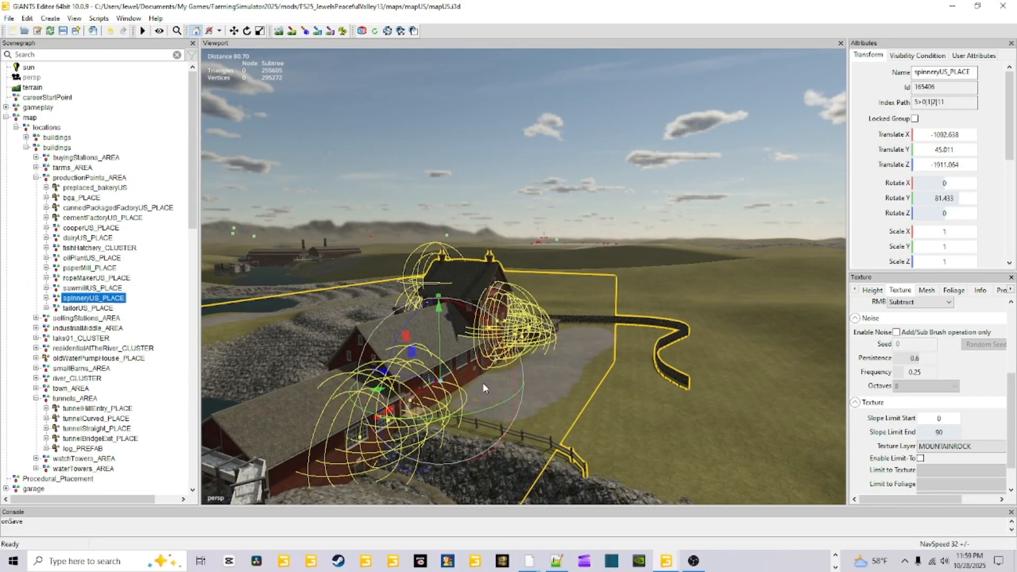
{"action": "left_click_drag", "start_coordinate": [483, 388], "coordinate": [496, 371], "text": "alt"}
{"action": "scroll", "coordinate": [496, 371], "scroll_direction": "up", "scroll_amount": 4}
{"action": "left_click_drag", "start_coordinate": [417, 400], "coordinate": [530, 405], "text": "alt"}
{"action": "scroll", "coordinate": [530, 405], "scroll_direction": "down", "scroll_amount": 4}
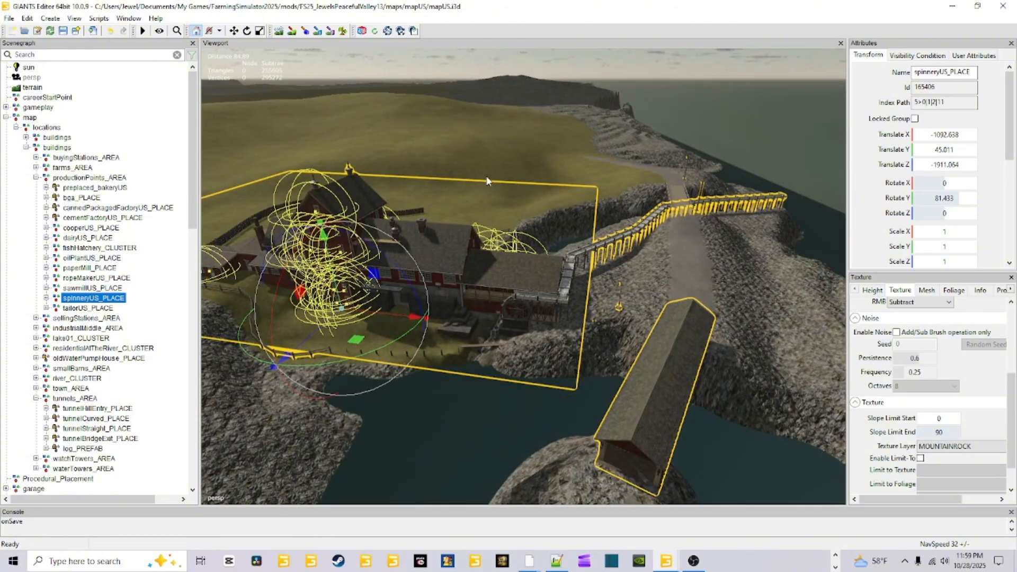
{"action": "left_click_drag", "start_coordinate": [757, 215], "coordinate": [648, 269], "text": "alt"}
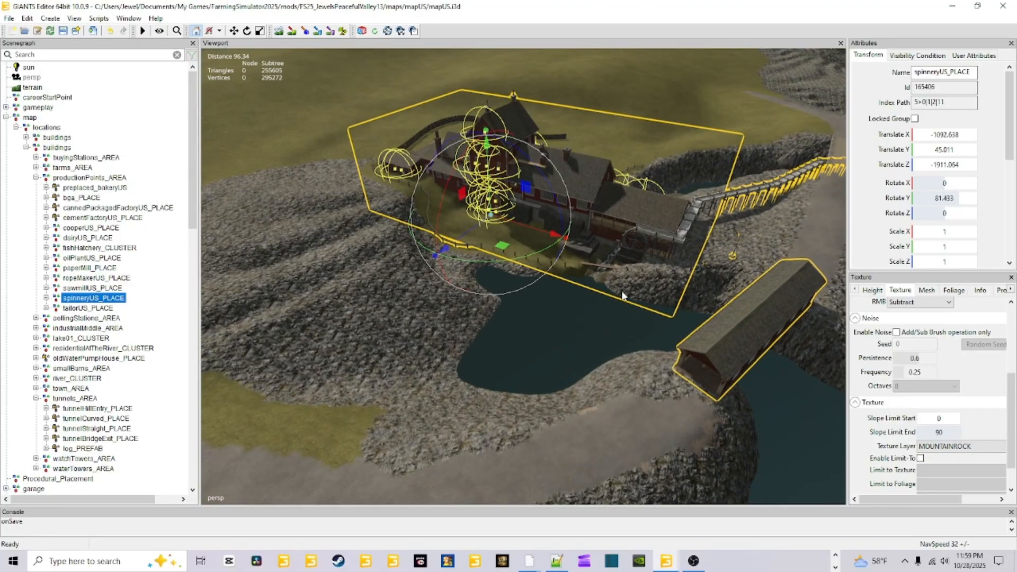
{"action": "left_click_drag", "start_coordinate": [582, 366], "coordinate": [696, 175], "text": "alt"}
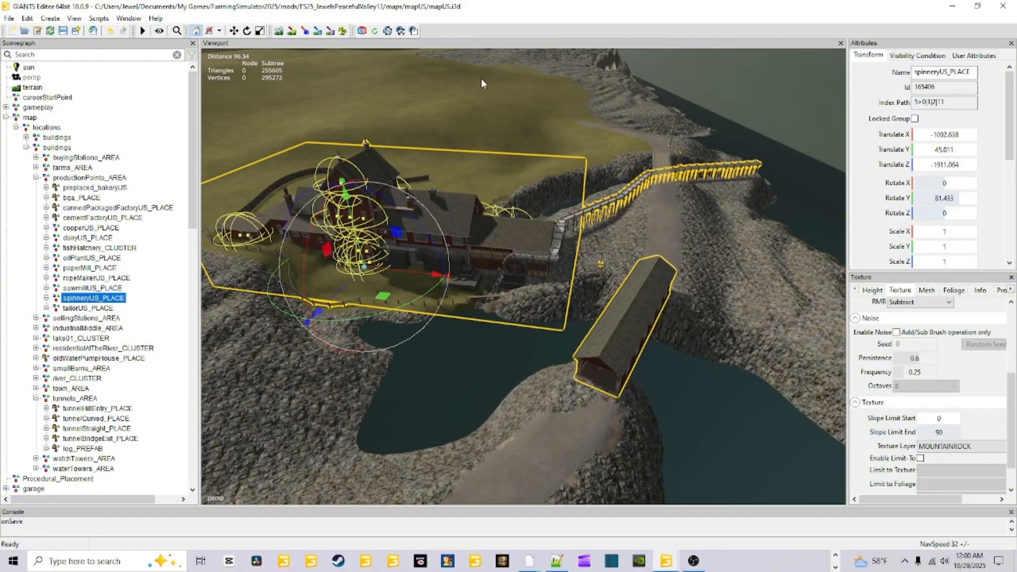
{"action": "left_click_drag", "start_coordinate": [469, 75], "coordinate": [454, 108], "text": "alt"}
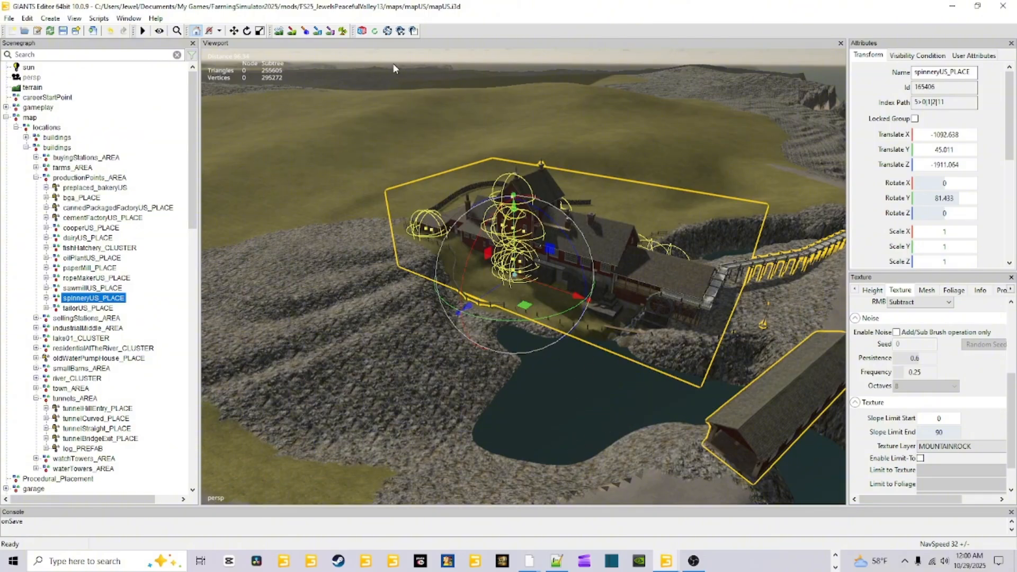
{"action": "left_click_drag", "start_coordinate": [580, 357], "coordinate": [538, 313], "text": "alt"}
Inspect the stream flowing under the plank footbridge into the pond, and view its surroundings from above
{"action": "scroll", "coordinate": [522, 318], "scroll_direction": "up", "scroll_amount": 5}
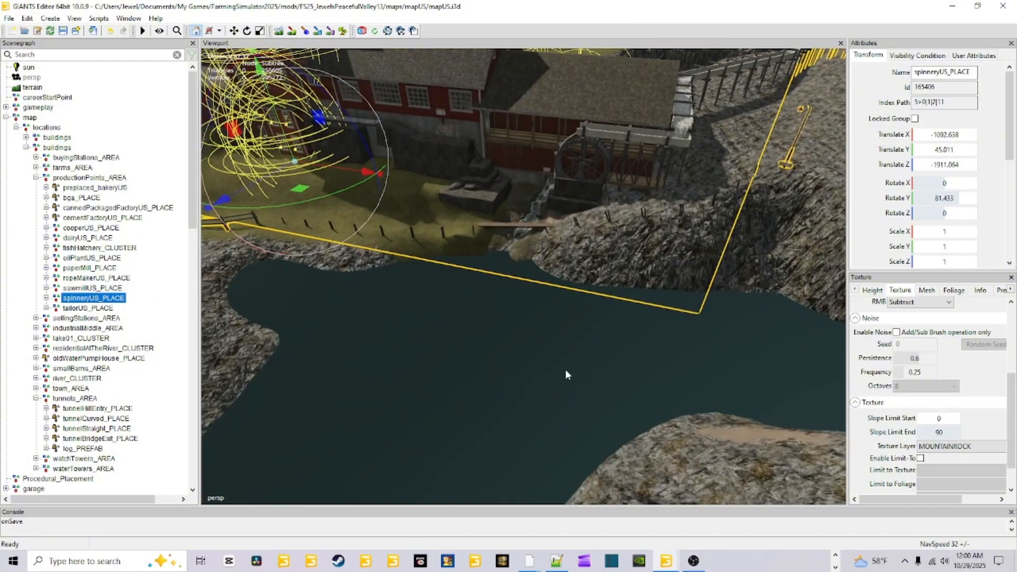
{"action": "left_click_drag", "start_coordinate": [565, 370], "coordinate": [537, 356], "text": "alt"}
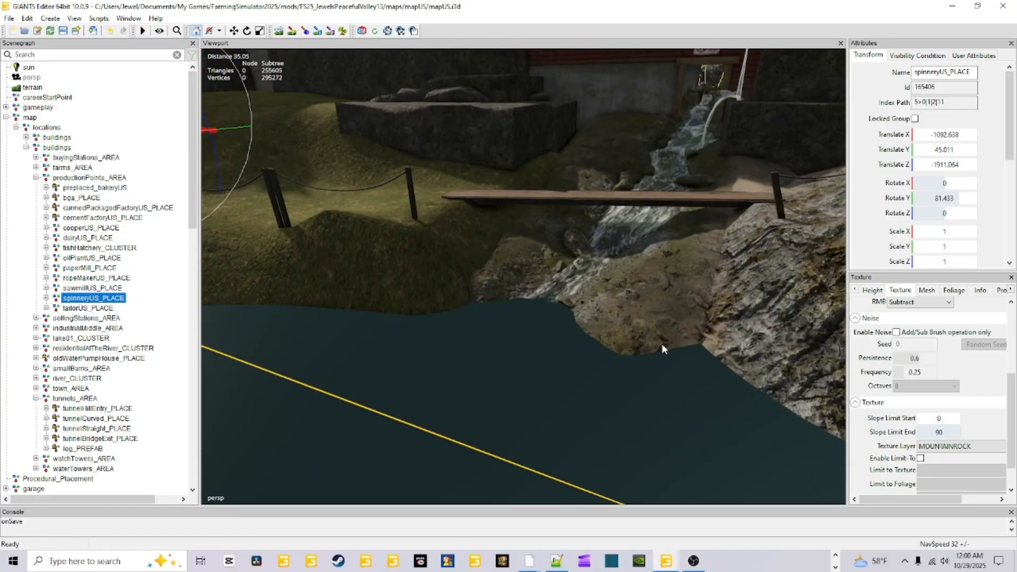
{"action": "scroll", "coordinate": [653, 322], "scroll_direction": "down", "scroll_amount": 5}
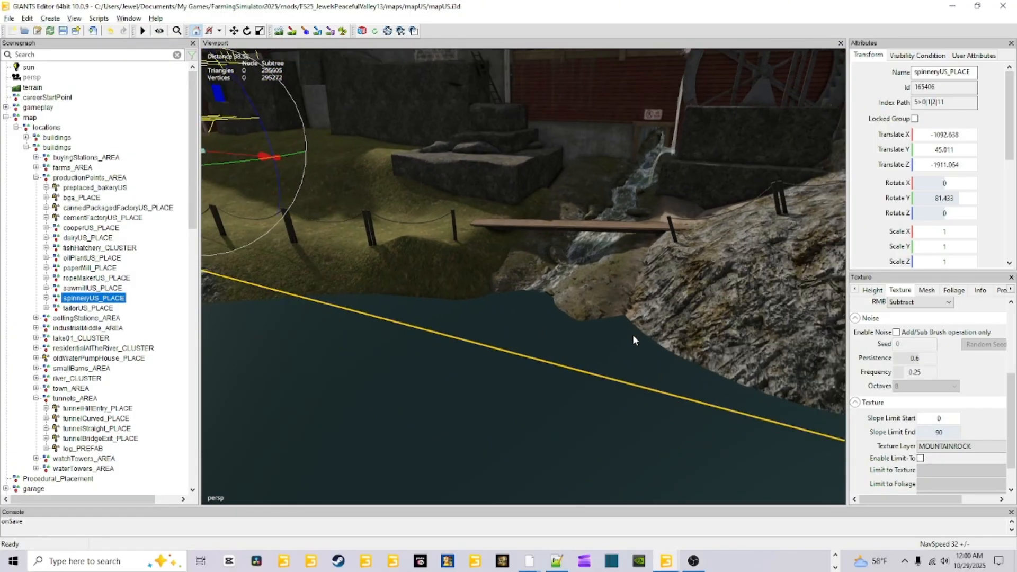
{"action": "left_click_drag", "start_coordinate": [579, 384], "coordinate": [621, 213], "text": "alt"}
{"action": "scroll", "coordinate": [586, 319], "scroll_direction": "down", "scroll_amount": 3}
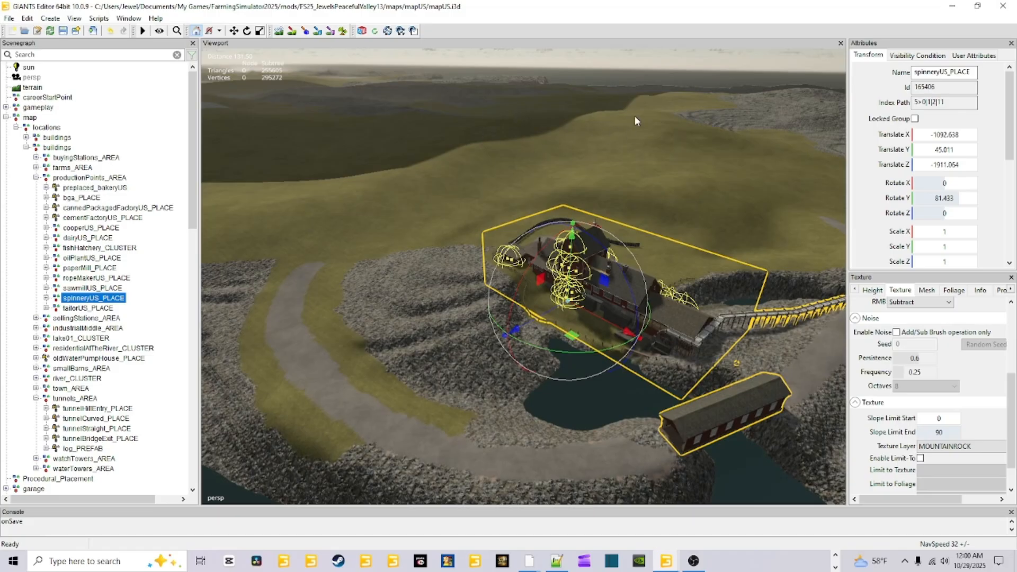
{"action": "left_click_drag", "start_coordinate": [492, 320], "coordinate": [574, 348], "text": "alt"}
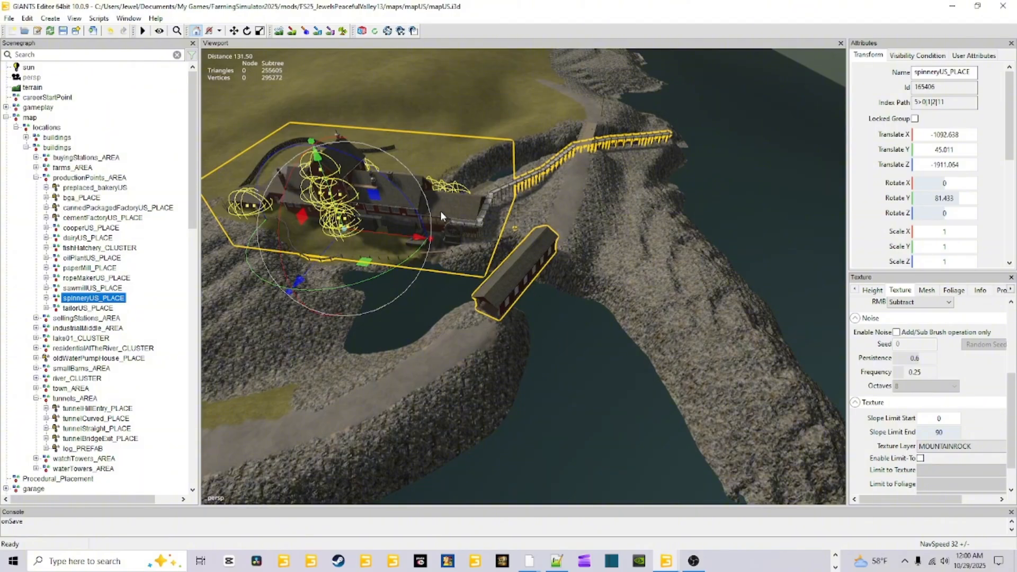
{"action": "left_click_drag", "start_coordinate": [530, 384], "coordinate": [522, 380], "text": "alt"}
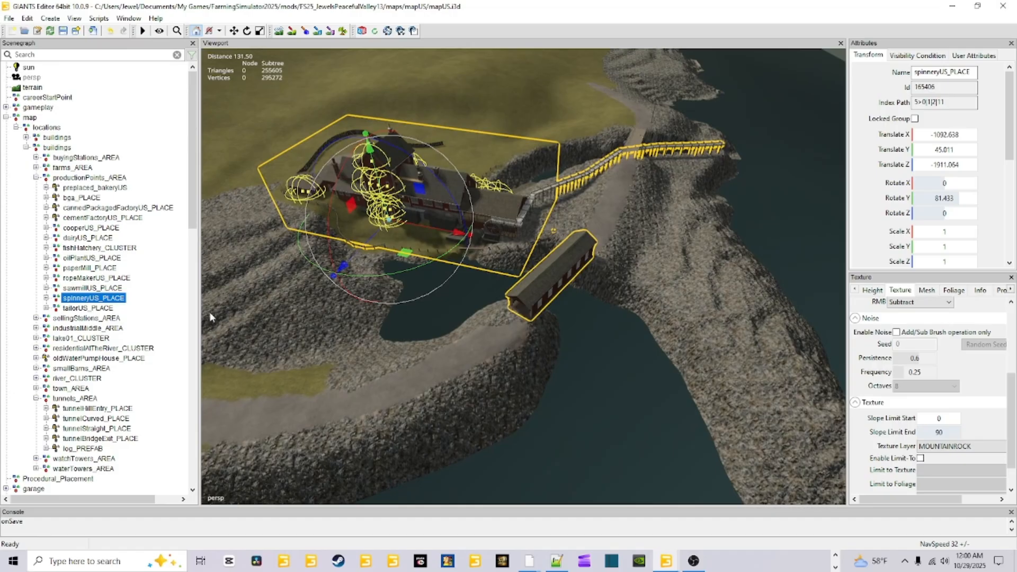
Expand spinneryUS_PLACE through preplaced_spinneryUS and its placeable group, and select the spinneryUS object inside
{"action": "left_click", "coordinate": [46, 298]}
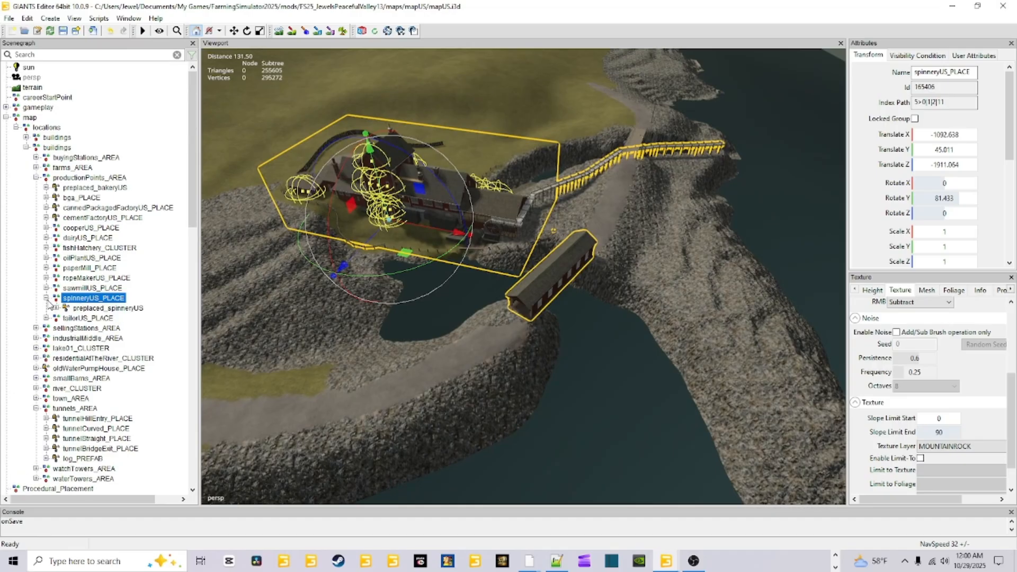
{"action": "left_click", "coordinate": [77, 310]}
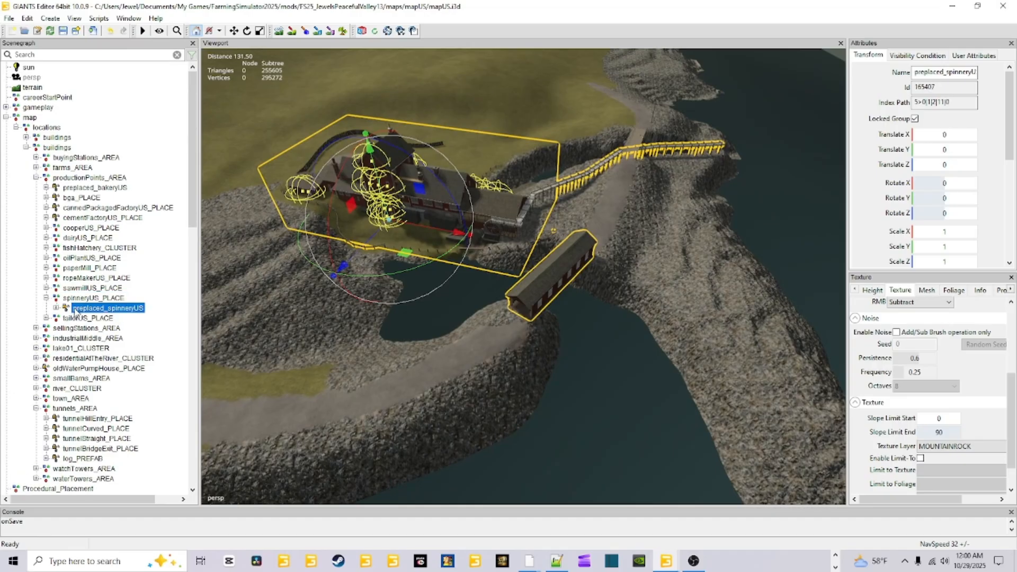
{"action": "left_click", "coordinate": [56, 308]}
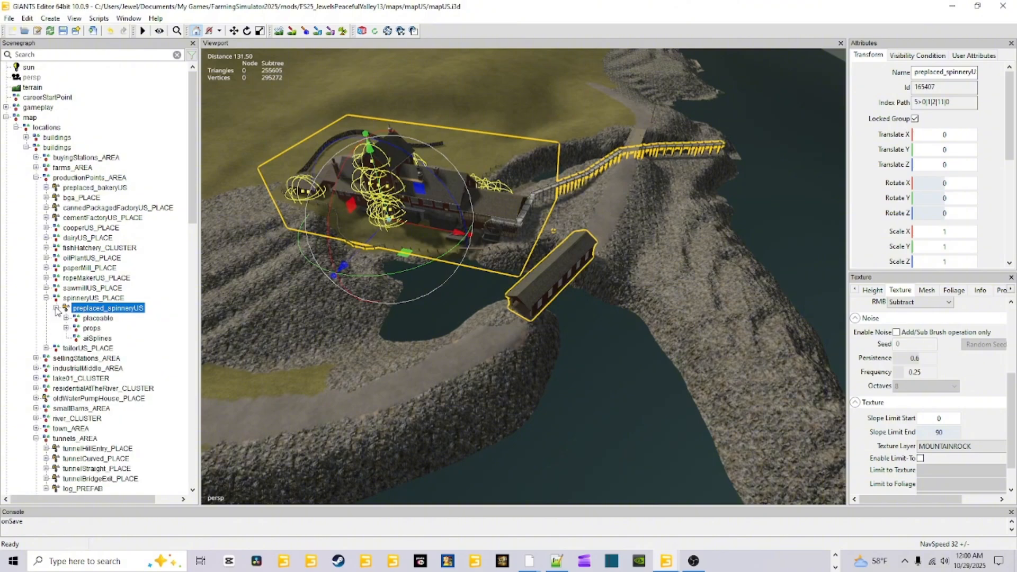
{"action": "left_click", "coordinate": [66, 318]}
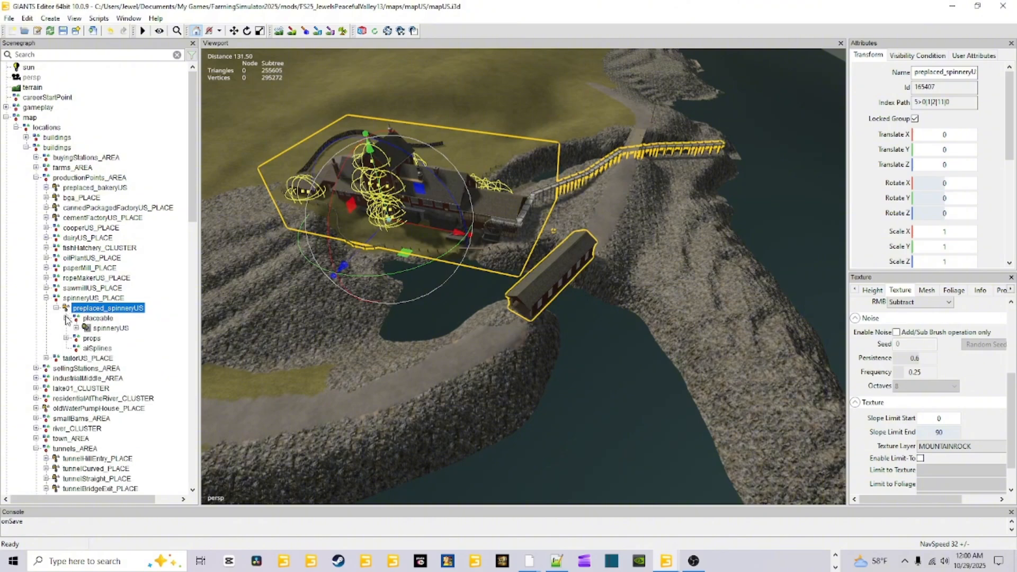
{"action": "left_click", "coordinate": [116, 329]}
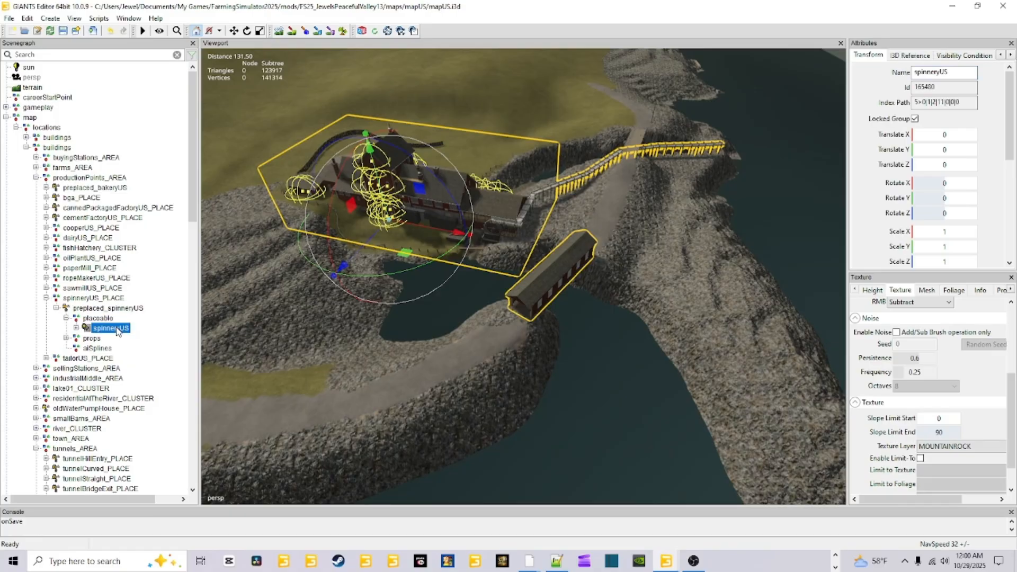
Examine the selected spinneryUS object from all around, including its gravel yard, curved wooden fence and waterwheel side
{"action": "left_click_drag", "start_coordinate": [350, 391], "coordinate": [287, 360], "text": "alt"}
{"action": "scroll", "coordinate": [437, 291], "scroll_direction": "up", "scroll_amount": 5}
{"action": "left_click_drag", "start_coordinate": [416, 374], "coordinate": [408, 342], "text": "alt"}
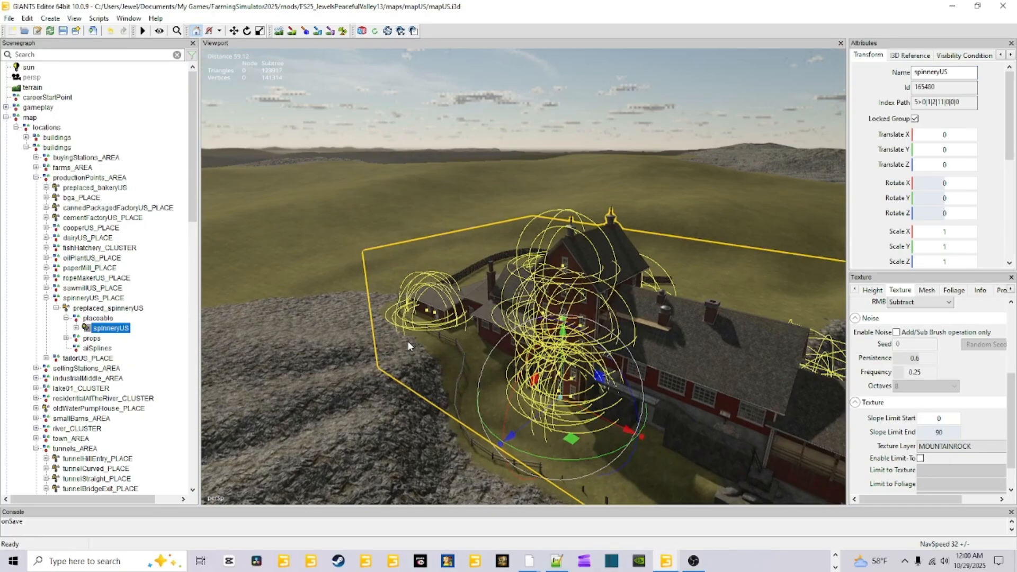
{"action": "scroll", "coordinate": [424, 347], "scroll_direction": "up", "scroll_amount": 7}
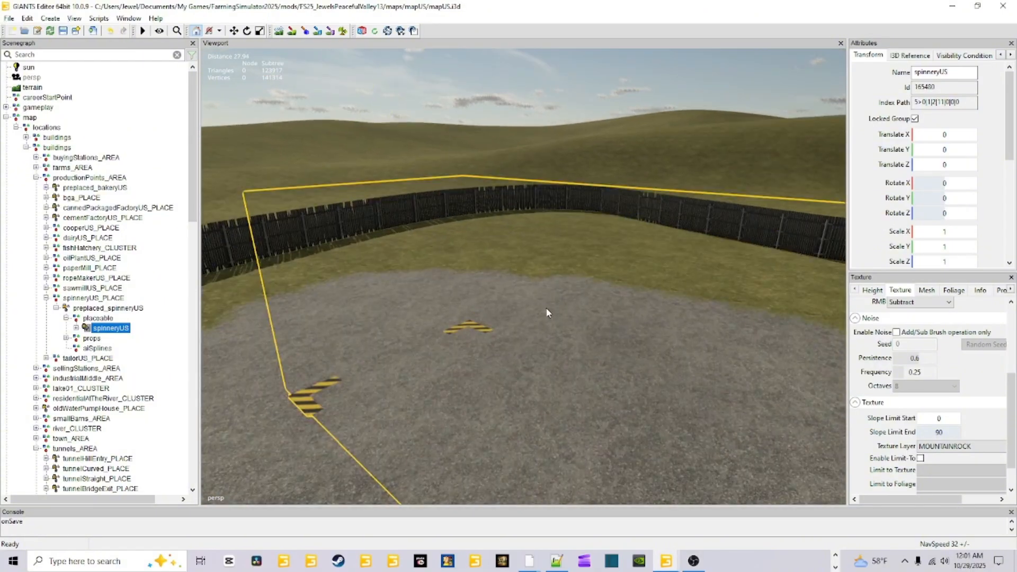
{"action": "left_click_drag", "start_coordinate": [545, 307], "coordinate": [703, 326], "text": "alt"}
{"action": "scroll", "coordinate": [558, 375], "scroll_direction": "down", "scroll_amount": 10}
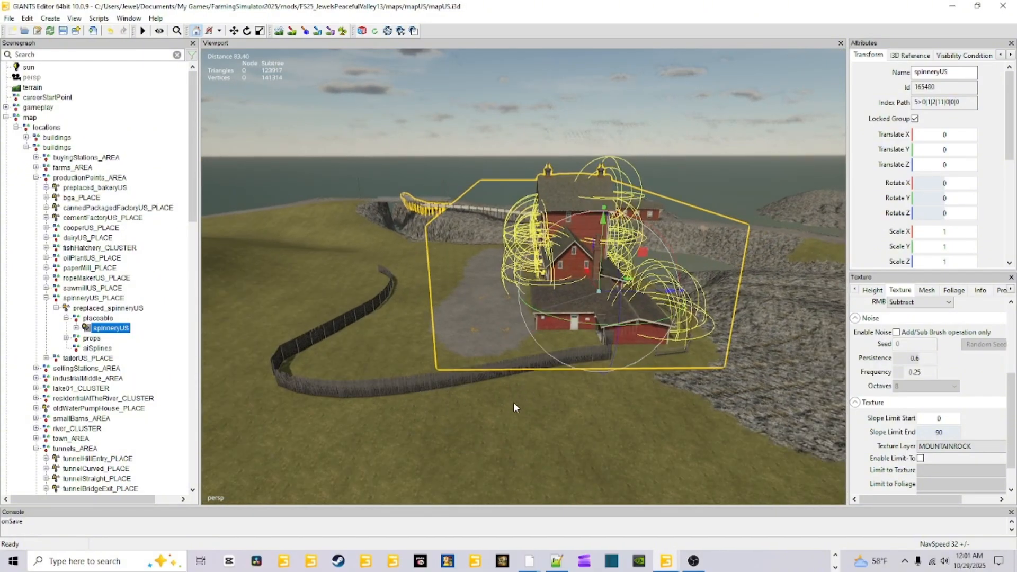
{"action": "scroll", "coordinate": [509, 424], "scroll_direction": "up", "scroll_amount": 2}
{"action": "left_click_drag", "start_coordinate": [508, 424], "coordinate": [322, 347], "text": "alt"}
{"action": "scroll", "coordinate": [584, 352], "scroll_direction": "up", "scroll_amount": 8}
{"action": "scroll", "coordinate": [673, 284], "scroll_direction": "up", "scroll_amount": 4}
{"action": "scroll", "coordinate": [455, 345], "scroll_direction": "down", "scroll_amount": 8}
{"action": "left_click_drag", "start_coordinate": [533, 381], "coordinate": [554, 377], "text": "alt"}
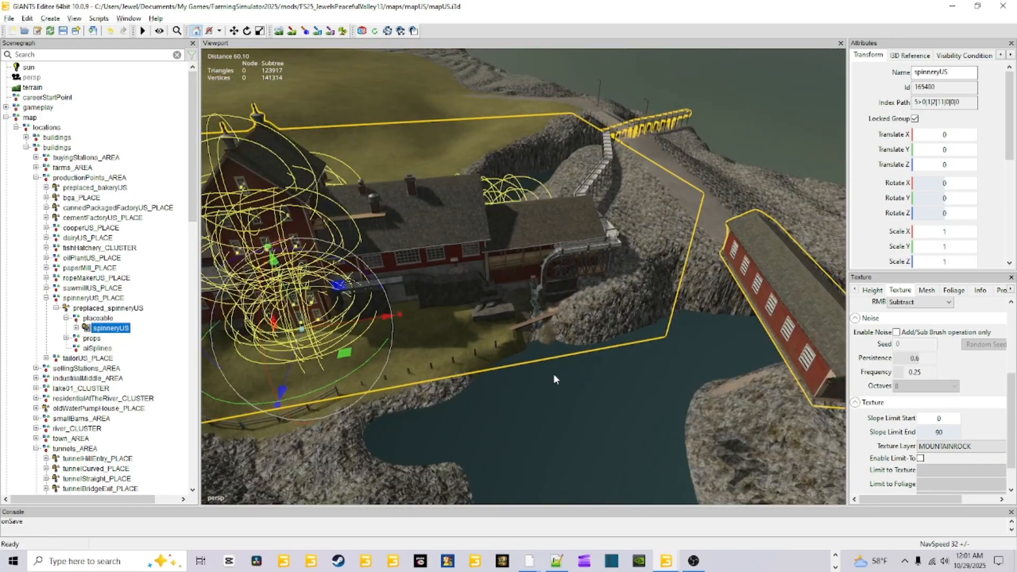
{"action": "scroll", "coordinate": [554, 375], "scroll_direction": "down", "scroll_amount": 5}
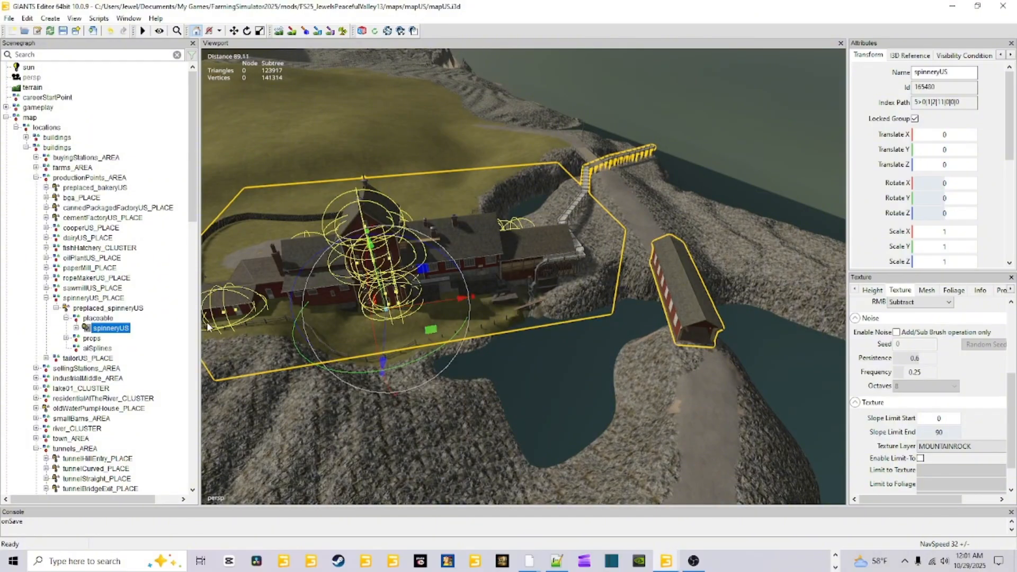
Look through the child groups of spinneryUS, collapse it and the placeable group, and clear the selection
{"action": "left_click", "coordinate": [76, 328]}
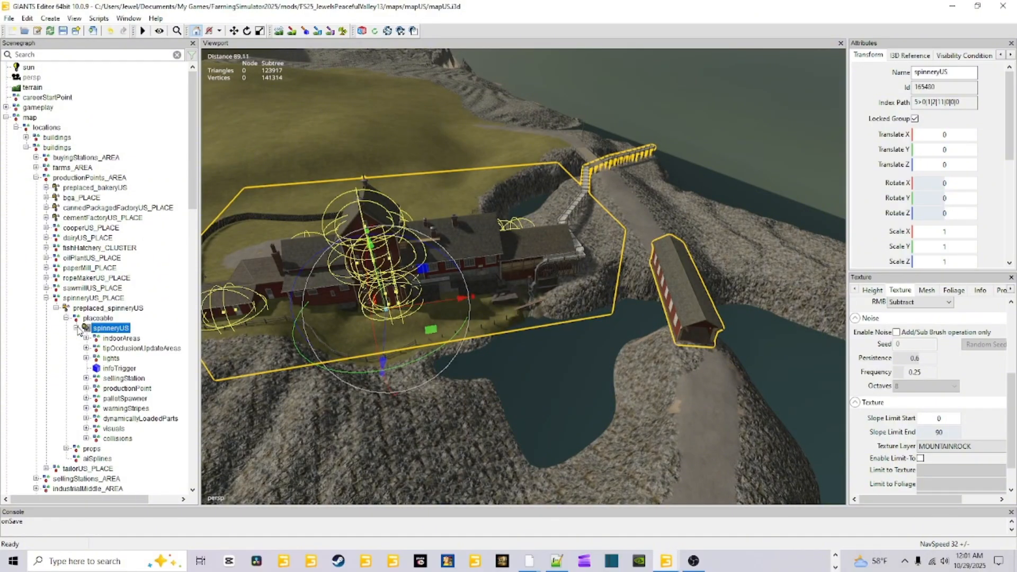
{"action": "left_click", "coordinate": [78, 328]}
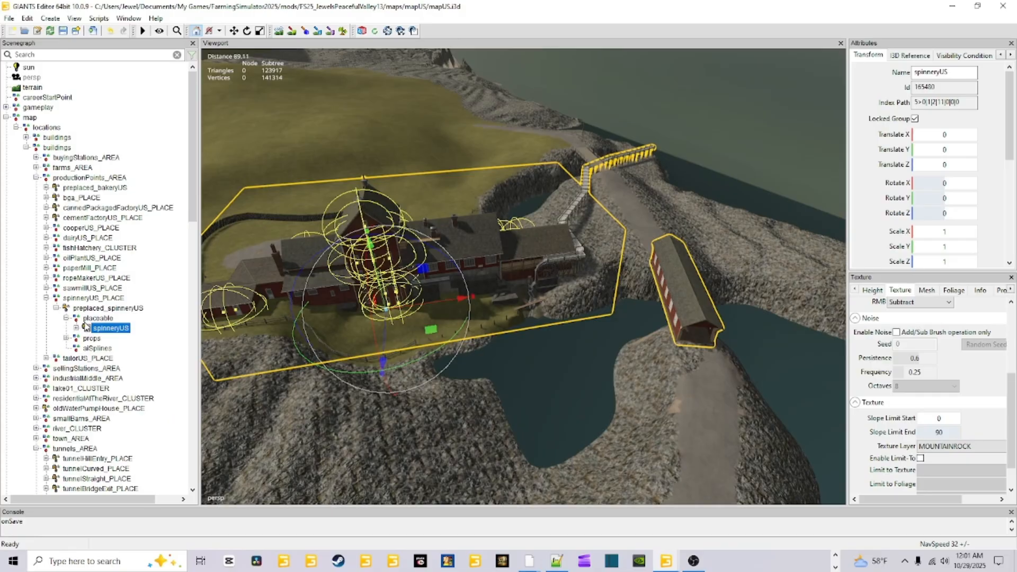
{"action": "left_click", "coordinate": [67, 318]}
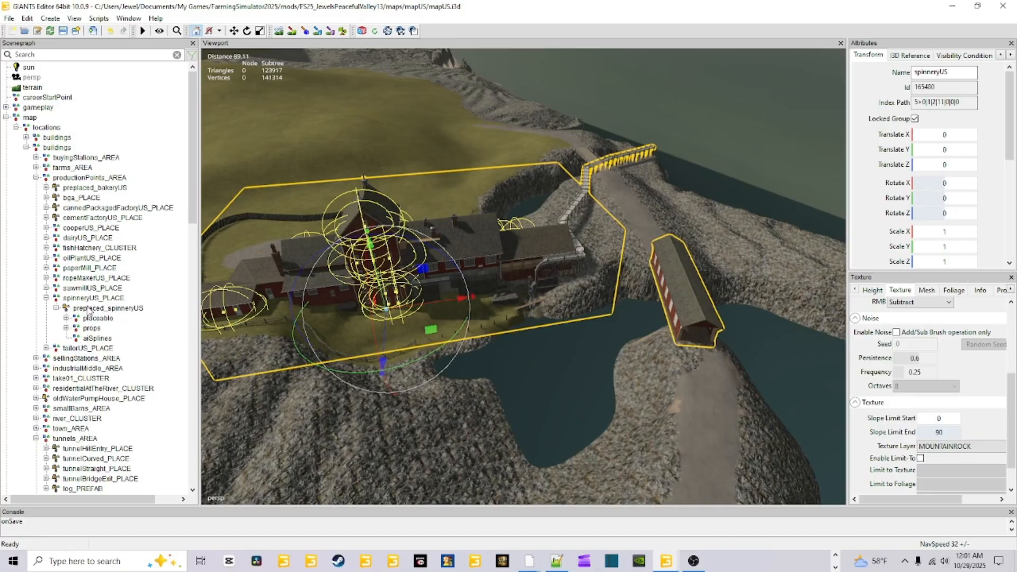
{"action": "left_click", "coordinate": [165, 304]}
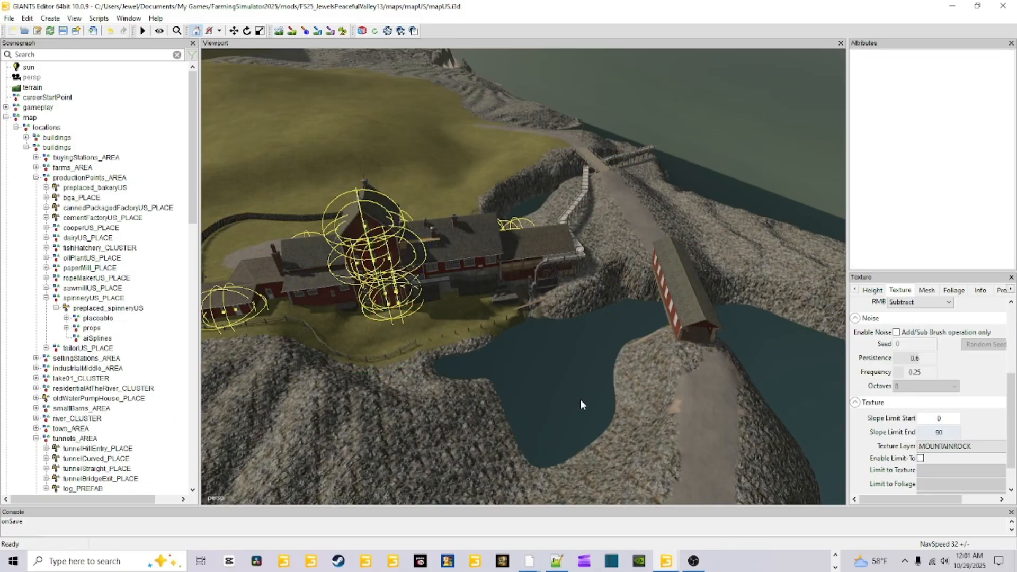
Examine the spinnery's waterwheel side and covered bridge, and view its gravel yard and red building wall up close
{"action": "left_click_drag", "start_coordinate": [580, 399], "coordinate": [523, 443], "text": "alt"}
{"action": "scroll", "coordinate": [611, 293], "scroll_direction": "up", "scroll_amount": 5}
{"action": "left_click_drag", "start_coordinate": [611, 293], "coordinate": [636, 254], "text": "alt"}
{"action": "scroll", "coordinate": [635, 255], "scroll_direction": "down", "scroll_amount": 3}
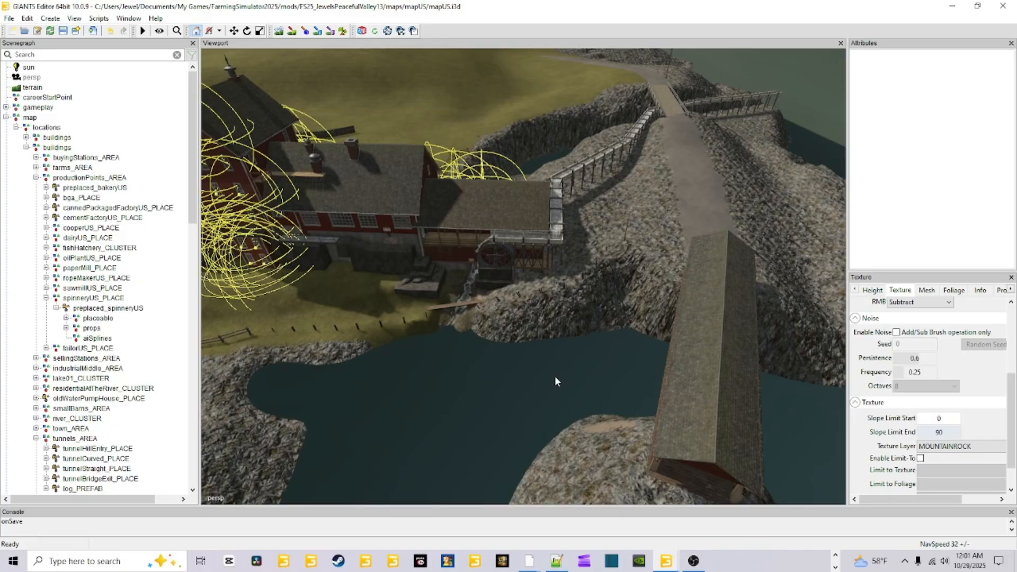
{"action": "left_click_drag", "start_coordinate": [582, 314], "coordinate": [436, 437], "text": "alt"}
{"action": "right_click_drag", "start_coordinate": [436, 437], "coordinate": [610, 338], "text": "alt"}
{"action": "left_click_drag", "start_coordinate": [610, 338], "coordinate": [466, 354], "text": "alt"}
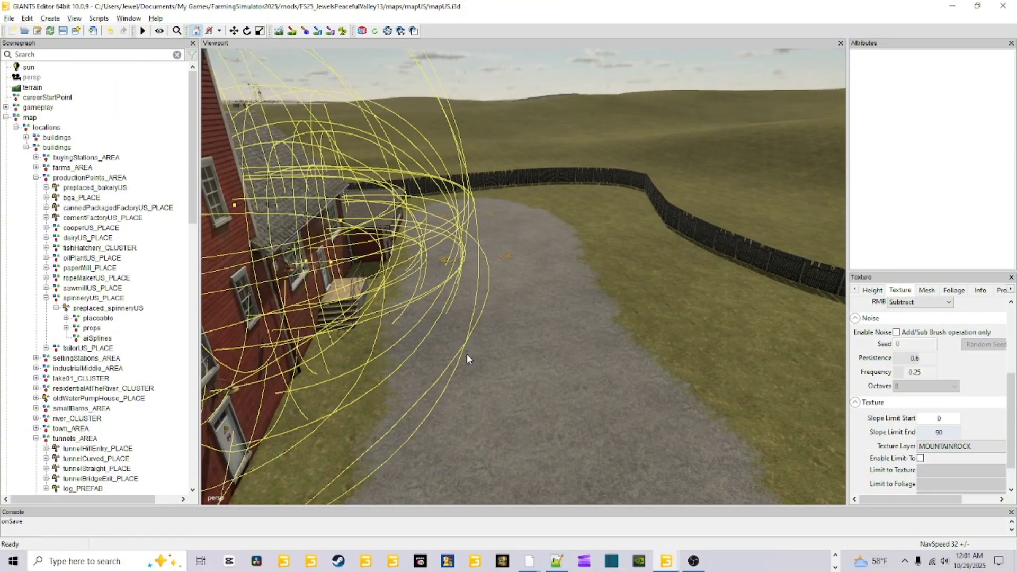
{"action": "right_click_drag", "start_coordinate": [466, 354], "coordinate": [517, 336], "text": "alt"}
{"action": "left_click_drag", "start_coordinate": [603, 339], "coordinate": [302, 347], "text": "alt"}
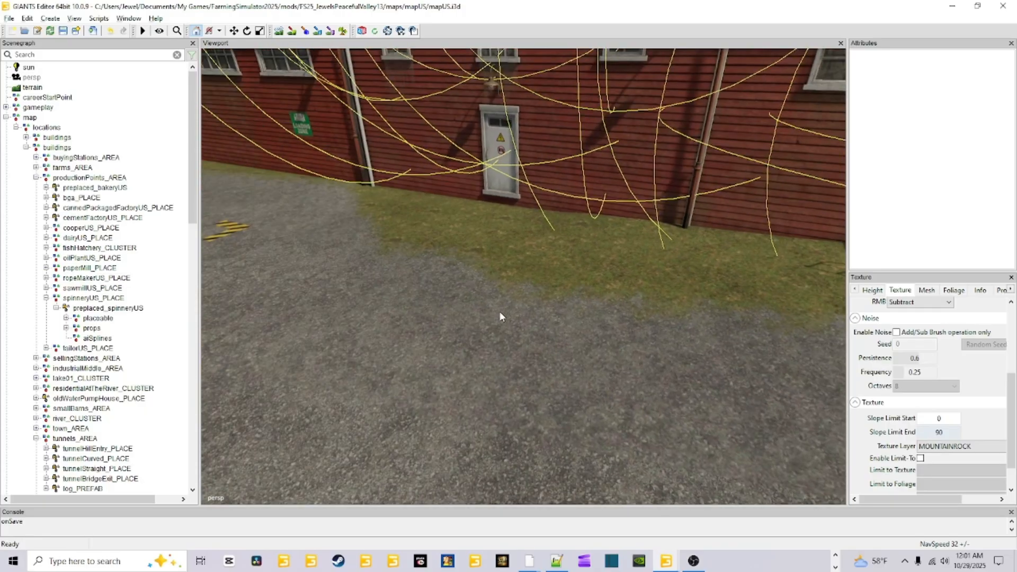
Examine the spinnery's gravel yard, its striped ground markings and the red front wall with its doors and steps
{"action": "right_click_drag", "start_coordinate": [500, 313], "coordinate": [447, 374], "text": "alt"}
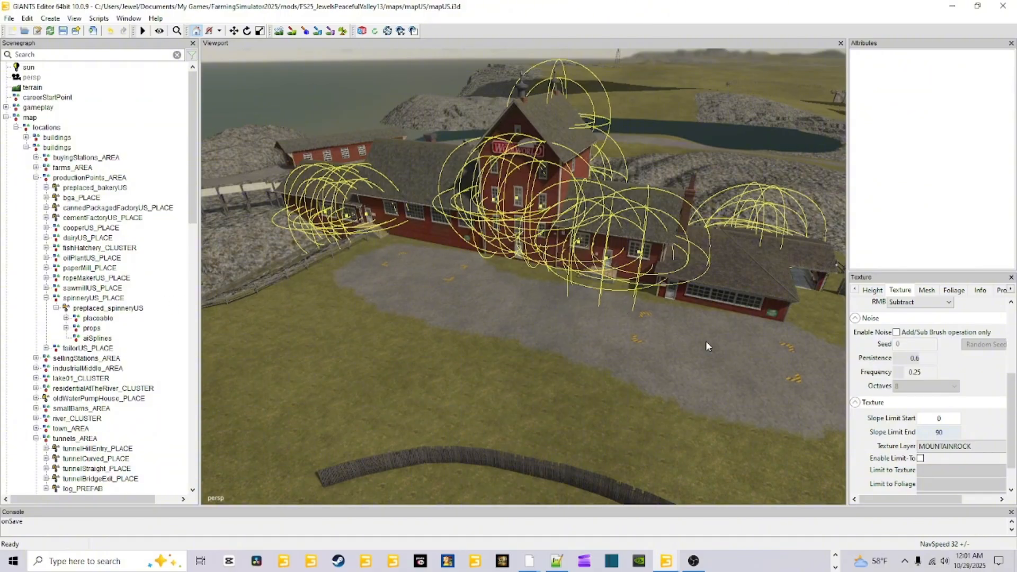
{"action": "right_click_drag", "start_coordinate": [615, 380], "coordinate": [592, 221], "text": "alt"}
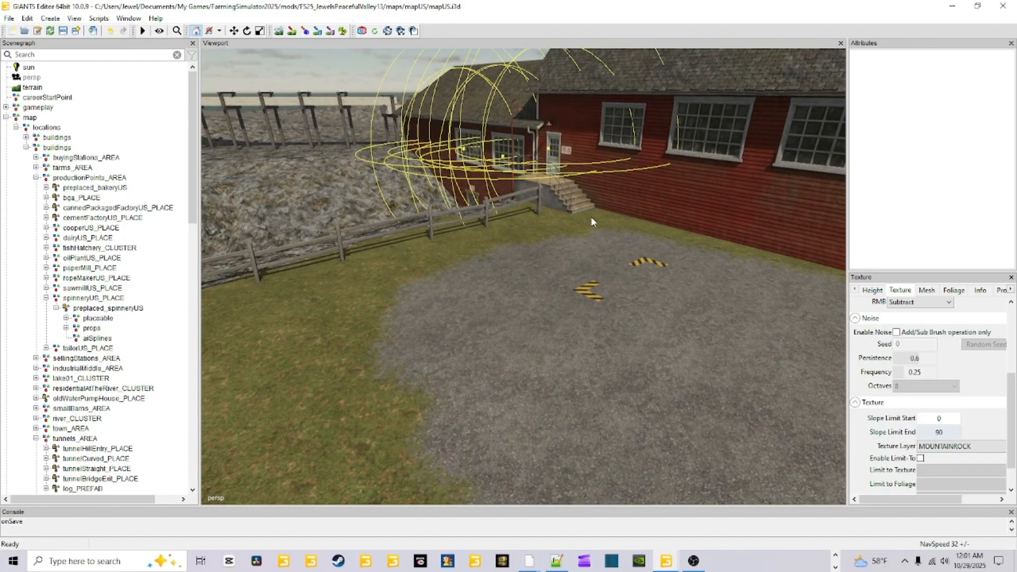
{"action": "left_click_drag", "start_coordinate": [626, 311], "coordinate": [702, 323], "text": "alt"}
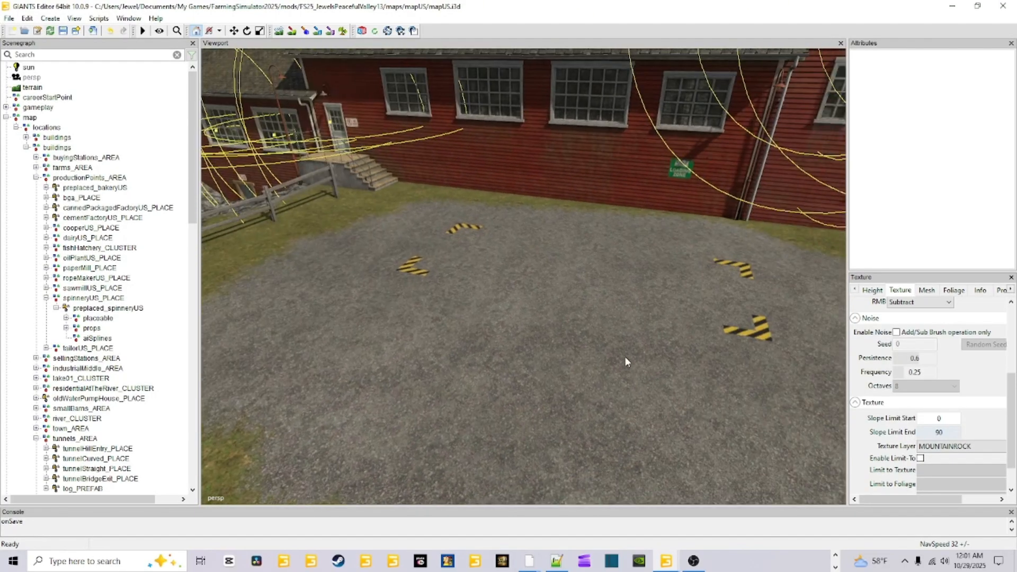
{"action": "left_click_drag", "start_coordinate": [624, 356], "coordinate": [797, 355], "text": "alt"}
{"action": "left_click_drag", "start_coordinate": [587, 277], "coordinate": [547, 293], "text": "alt"}
{"action": "right_click_drag", "start_coordinate": [546, 298], "coordinate": [473, 218], "text": "alt"}
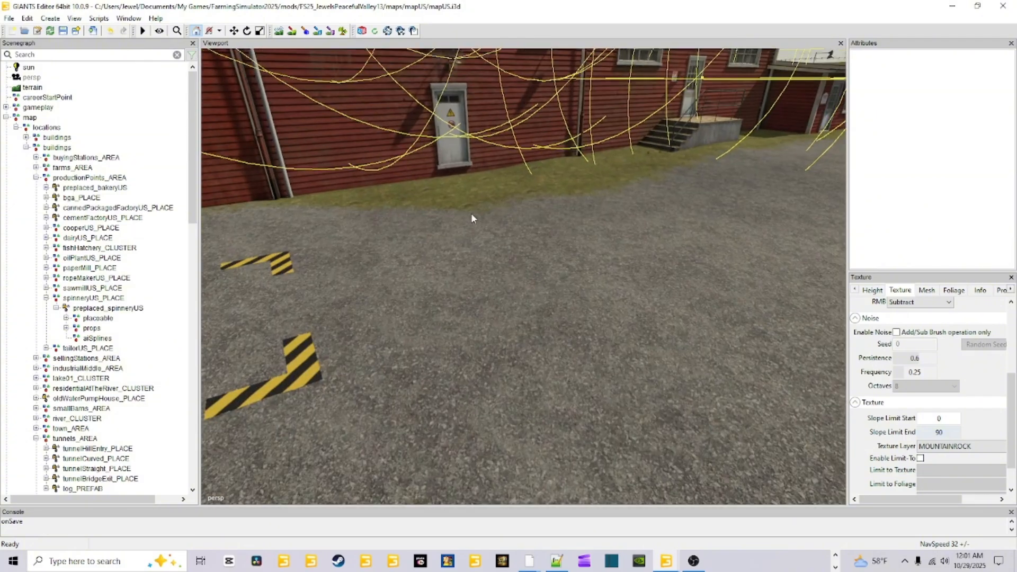
{"action": "right_click_drag", "start_coordinate": [637, 241], "coordinate": [653, 291], "text": "alt"}
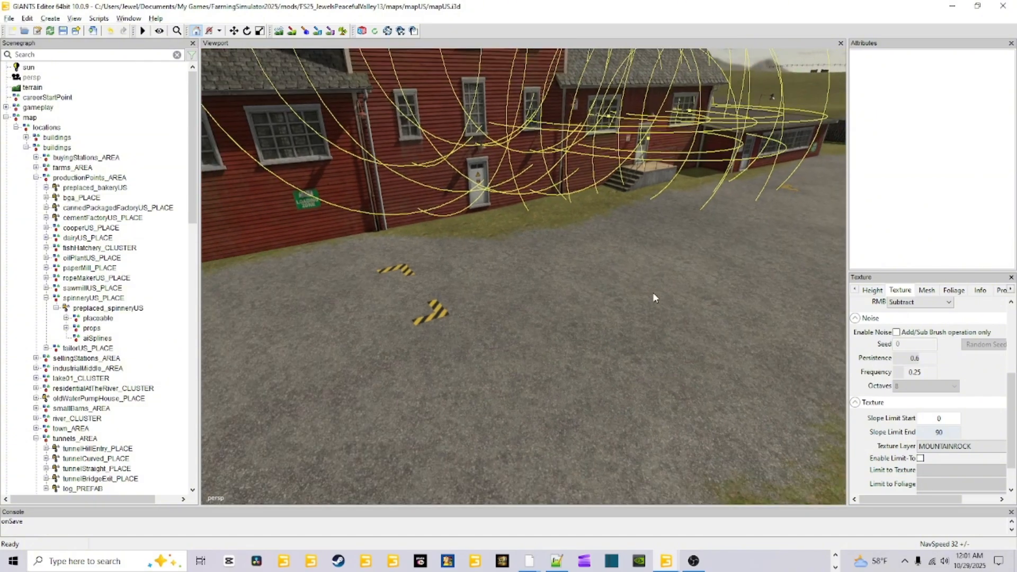
{"action": "left_click_drag", "start_coordinate": [524, 292], "coordinate": [386, 293], "text": "alt"}
{"action": "left_click_drag", "start_coordinate": [522, 339], "coordinate": [475, 341], "text": "alt"}
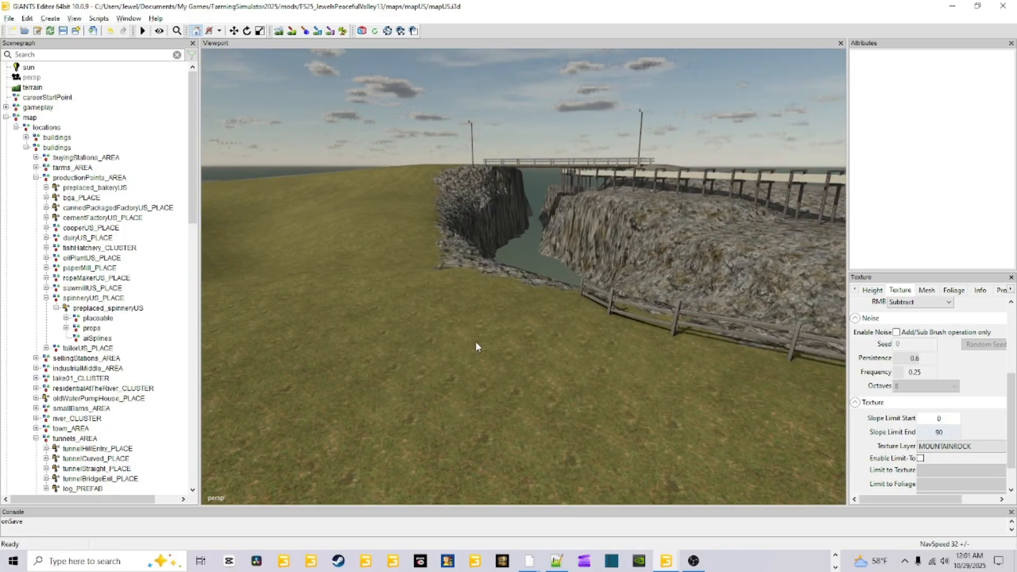
Follow the rocky channel below the wooden trough towards the spinnery and select its lower creek segment
{"action": "right_click_drag", "start_coordinate": [475, 341], "coordinate": [529, 339], "text": "alt"}
{"action": "left_click_drag", "start_coordinate": [529, 338], "coordinate": [573, 331], "text": "alt"}
{"action": "right_click_drag", "start_coordinate": [573, 332], "coordinate": [550, 377], "text": "alt"}
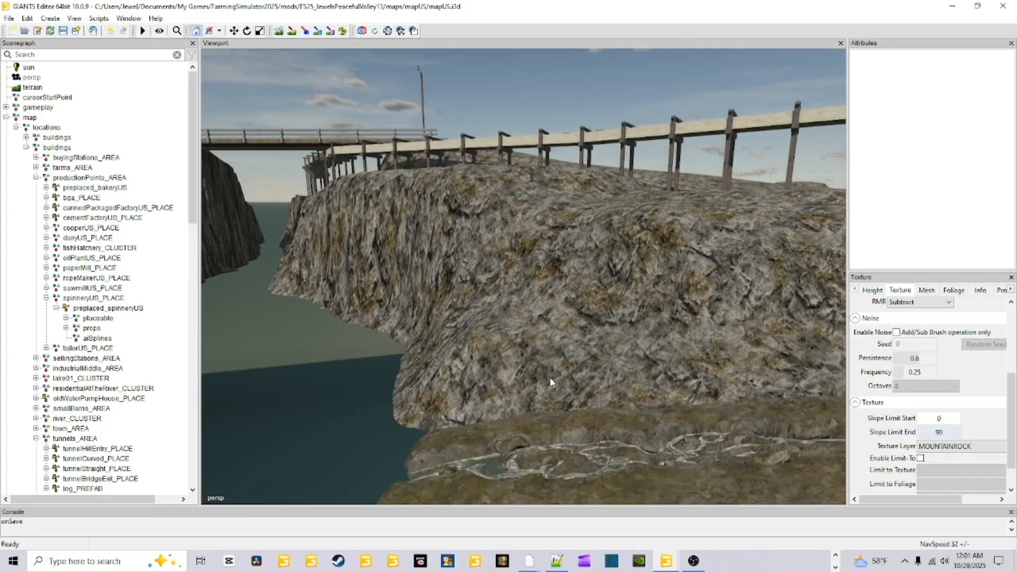
{"action": "left_click_drag", "start_coordinate": [550, 377], "coordinate": [677, 386], "text": "alt"}
{"action": "right_click_drag", "start_coordinate": [676, 385], "coordinate": [675, 326], "text": "alt"}
{"action": "left_click_drag", "start_coordinate": [676, 326], "coordinate": [565, 226], "text": "alt"}
{"action": "scroll", "coordinate": [572, 339], "scroll_direction": "up", "scroll_amount": 6}
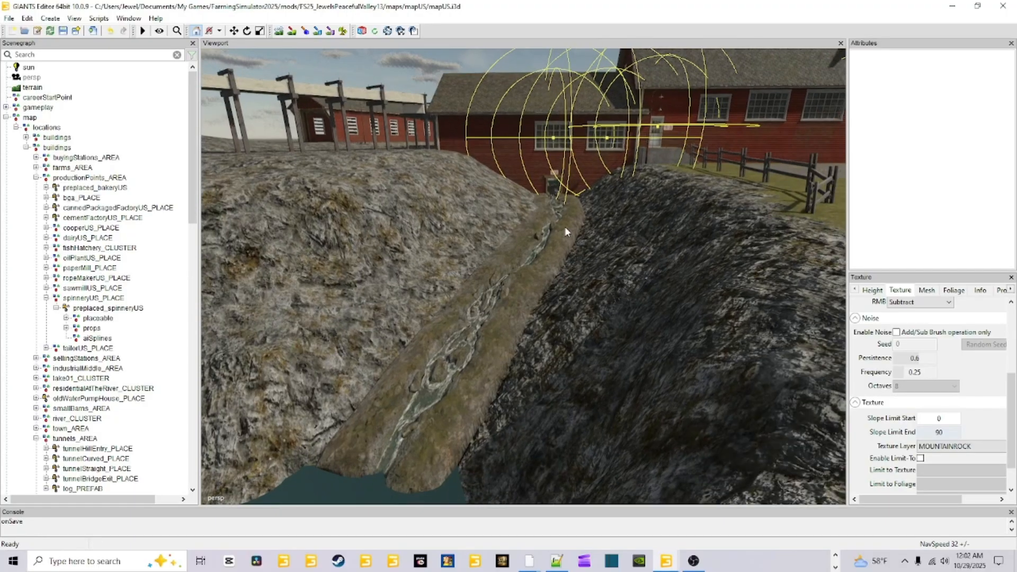
{"action": "left_click", "coordinate": [449, 417]}
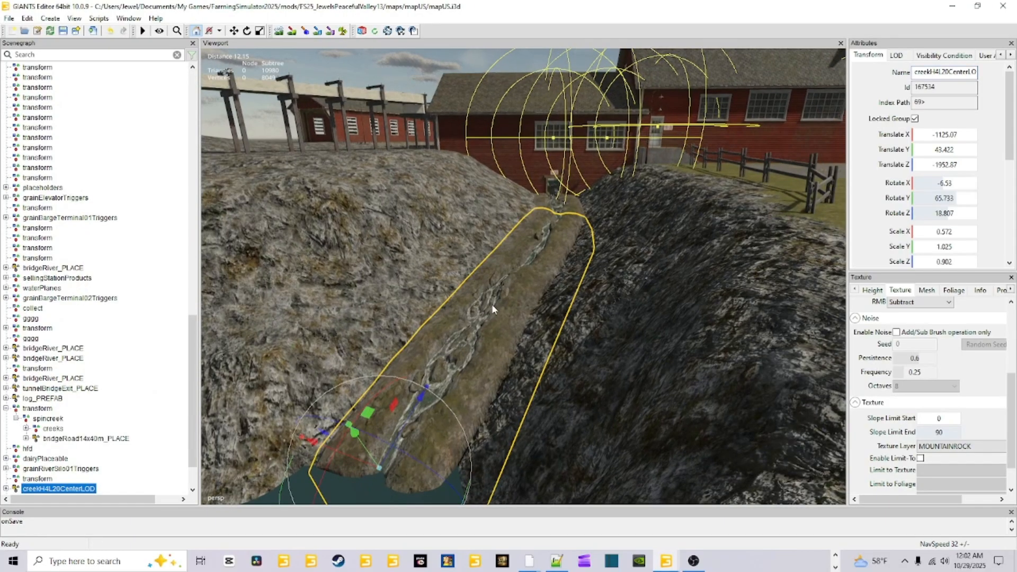
Switch to the base-game mapUS and examine the original spinnery's surroundings, rear wall and the stream beside the waterwheel
{"action": "left_click_drag", "start_coordinate": [648, 374], "coordinate": [617, 377], "text": "alt"}
{"action": "scroll", "coordinate": [634, 398], "scroll_direction": "up", "scroll_amount": 5}
{"action": "scroll", "coordinate": [678, 389], "scroll_direction": "down", "scroll_amount": 5}
{"action": "scroll", "coordinate": [631, 377], "scroll_direction": "down", "scroll_amount": 4}
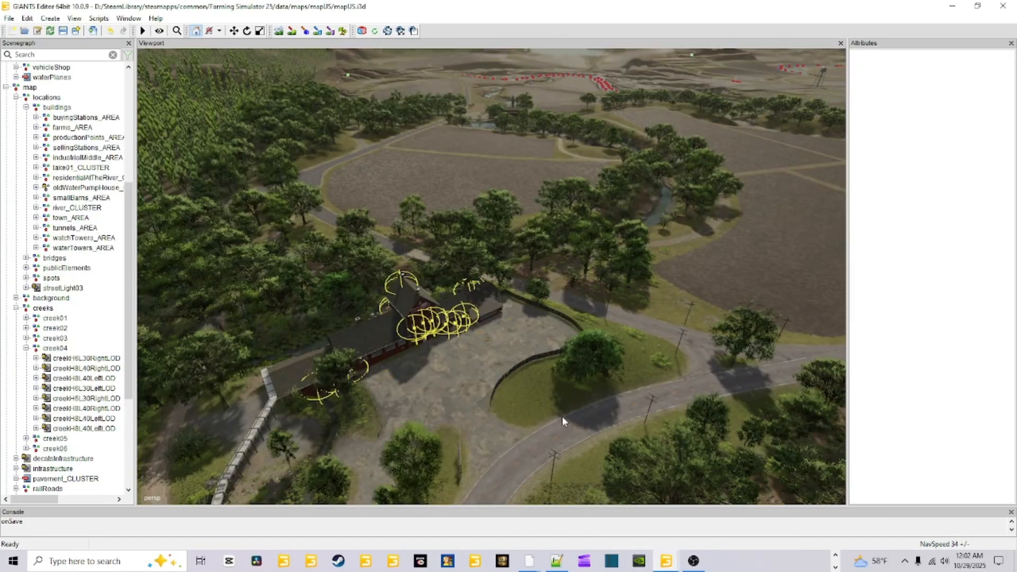
{"action": "left_click_drag", "start_coordinate": [562, 416], "coordinate": [938, 382], "text": "alt"}
{"action": "scroll", "coordinate": [540, 373], "scroll_direction": "up", "scroll_amount": 5}
{"action": "scroll", "coordinate": [540, 374], "scroll_direction": "up", "scroll_amount": 6}
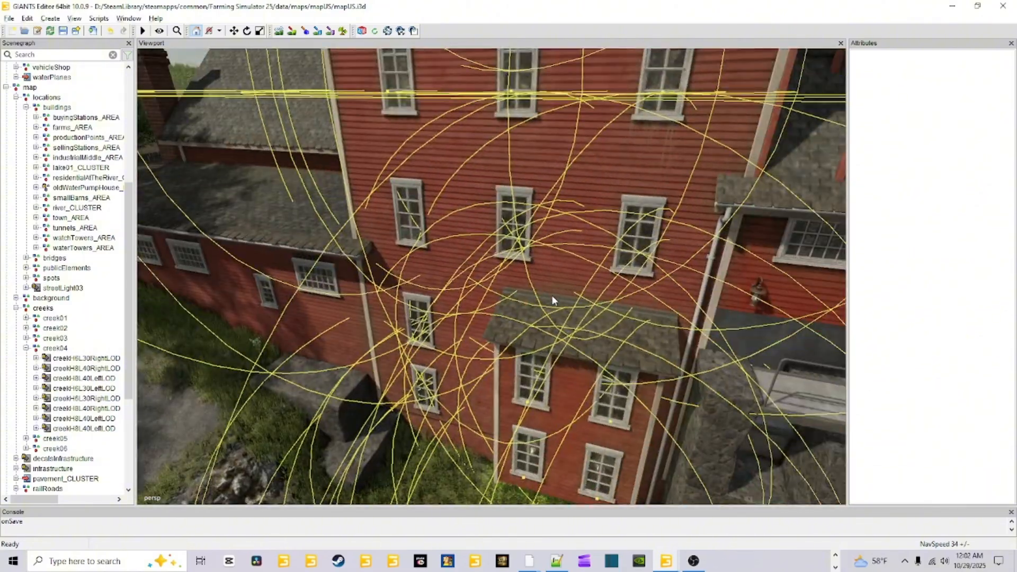
{"action": "left_click_drag", "start_coordinate": [552, 300], "coordinate": [597, 381], "text": "alt"}
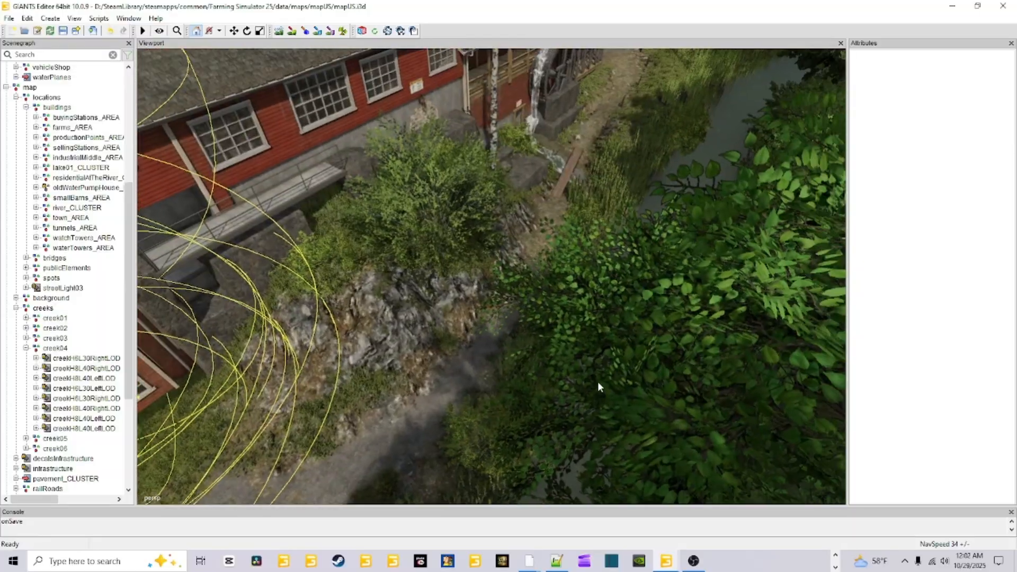
{"action": "scroll", "coordinate": [558, 366], "scroll_direction": "up", "scroll_amount": 8}
{"action": "left_click_drag", "start_coordinate": [618, 345], "coordinate": [429, 363], "text": "alt"}
{"action": "scroll", "coordinate": [588, 356], "scroll_direction": "up", "scroll_amount": 5}
{"action": "scroll", "coordinate": [564, 388], "scroll_direction": "up", "scroll_amount": 4}
{"action": "scroll", "coordinate": [447, 386], "scroll_direction": "down", "scroll_amount": 5}
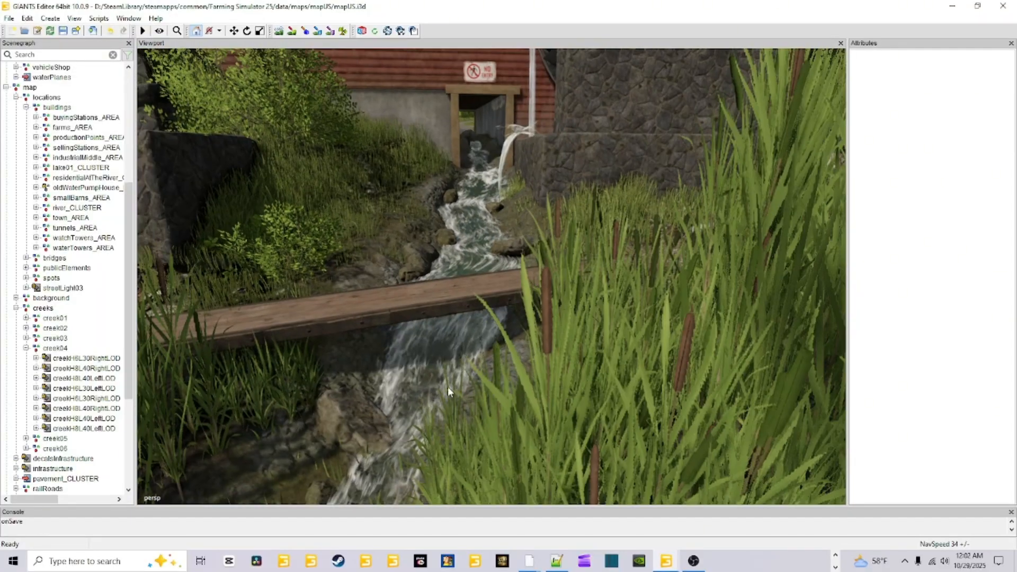
{"action": "left_click_drag", "start_coordinate": [513, 345], "coordinate": [558, 373], "text": "alt"}
{"action": "scroll", "coordinate": [559, 373], "scroll_direction": "down", "scroll_amount": 6}
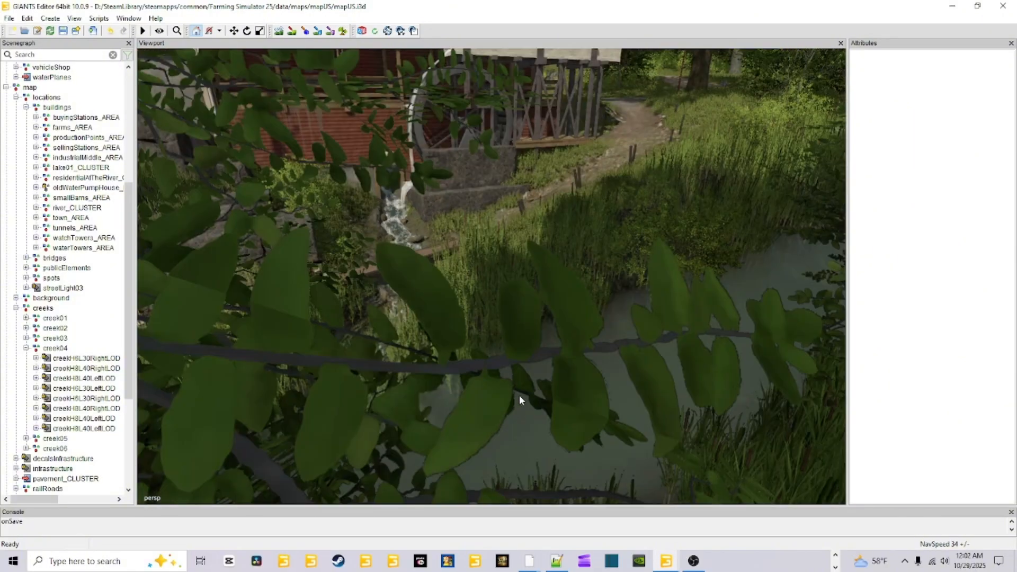
Follow the original stream from the waterwheel through the tunnel beneath the spinnery to its other side
{"action": "scroll", "coordinate": [514, 381], "scroll_direction": "up", "scroll_amount": 8}
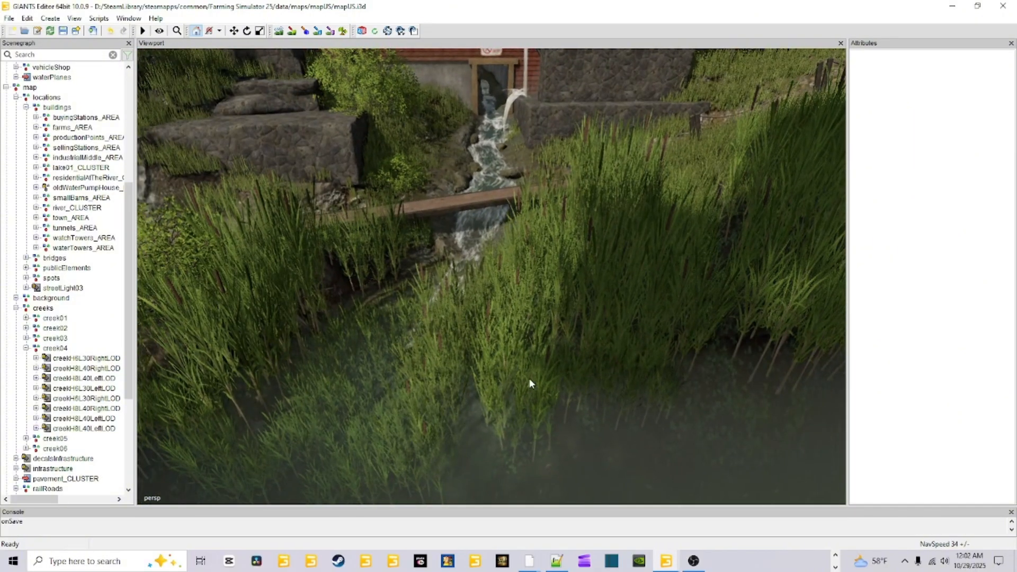
{"action": "left_click_drag", "start_coordinate": [498, 403], "coordinate": [506, 332], "text": "alt"}
{"action": "scroll", "coordinate": [492, 376], "scroll_direction": "up", "scroll_amount": 7}
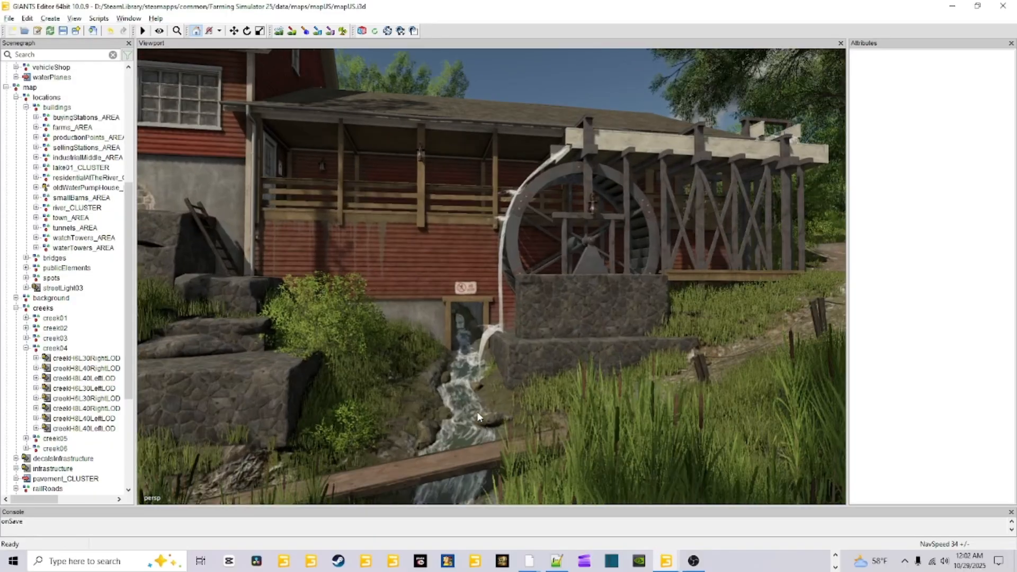
{"action": "left_click_drag", "start_coordinate": [482, 394], "coordinate": [462, 415], "text": "alt"}
{"action": "scroll", "coordinate": [471, 407], "scroll_direction": "up", "scroll_amount": 5}
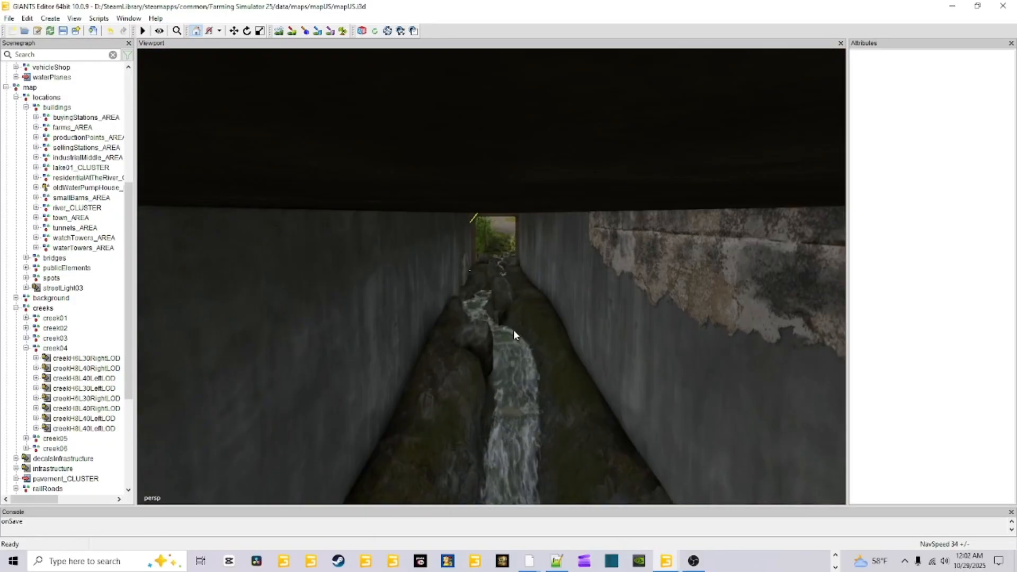
{"action": "scroll", "coordinate": [531, 426], "scroll_direction": "up", "scroll_amount": 10}
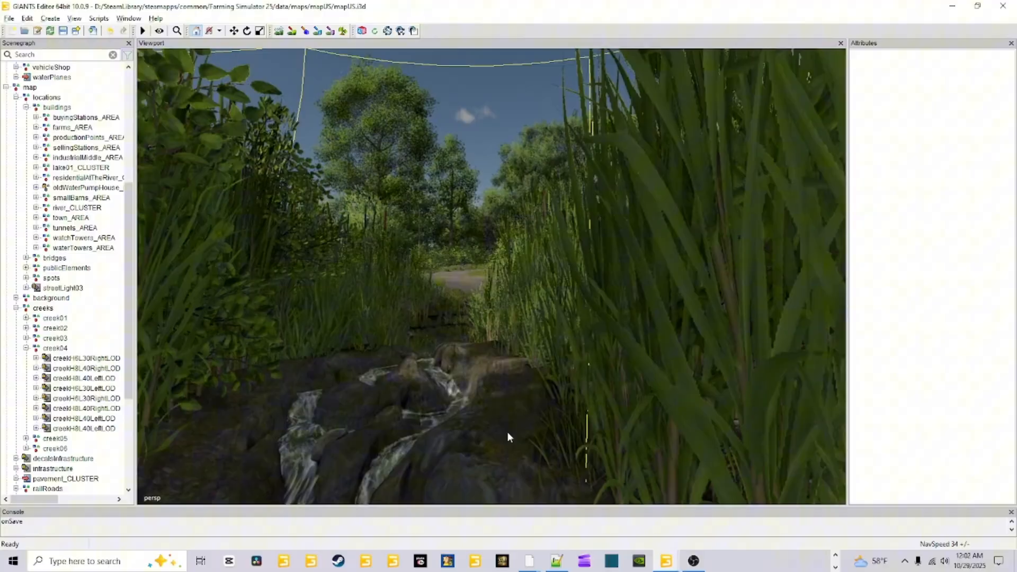
{"action": "scroll", "coordinate": [507, 431], "scroll_direction": "up", "scroll_amount": 2}
Examine the reed-lined creek outside the original spinnery's tunnel opening and look back along it towards the building
{"action": "left_click_drag", "start_coordinate": [475, 446], "coordinate": [630, 420], "text": "alt"}
{"action": "scroll", "coordinate": [608, 434], "scroll_direction": "down", "scroll_amount": 4}
{"action": "scroll", "coordinate": [519, 412], "scroll_direction": "up", "scroll_amount": 4}
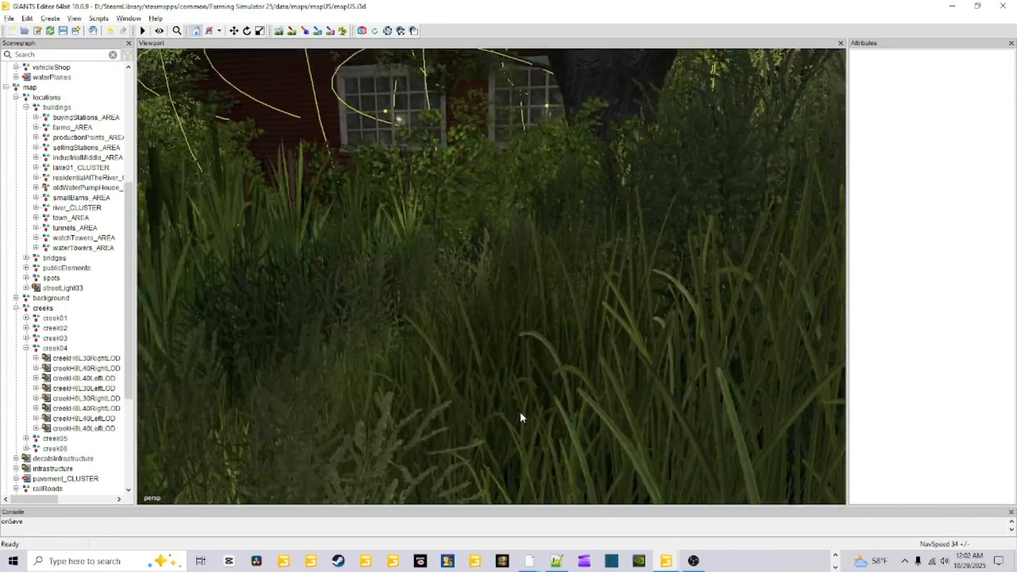
{"action": "left_click_drag", "start_coordinate": [520, 412], "coordinate": [548, 470], "text": "alt"}
{"action": "scroll", "coordinate": [544, 450], "scroll_direction": "down", "scroll_amount": 5}
{"action": "left_click_drag", "start_coordinate": [513, 423], "coordinate": [477, 465], "text": "alt"}
{"action": "scroll", "coordinate": [487, 427], "scroll_direction": "up", "scroll_amount": 4}
{"action": "scroll", "coordinate": [539, 409], "scroll_direction": "down", "scroll_amount": 5}
{"action": "scroll", "coordinate": [477, 466], "scroll_direction": "up", "scroll_amount": 4}
{"action": "left_click_drag", "start_coordinate": [456, 363], "coordinate": [631, 350], "text": "alt"}
{"action": "scroll", "coordinate": [482, 431], "scroll_direction": "up", "scroll_amount": 4}
{"action": "right_click", "coordinate": [631, 349]}
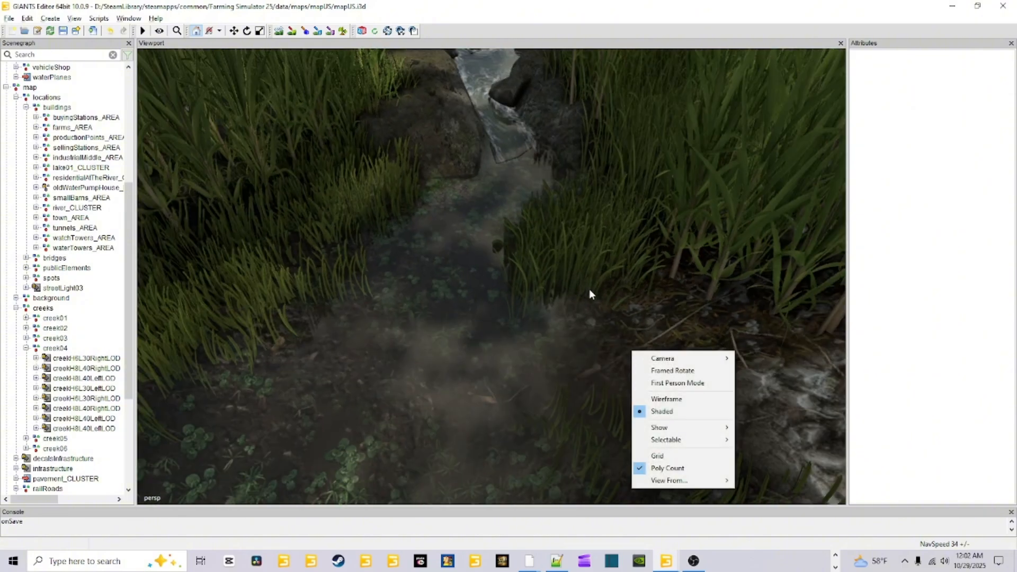
{"action": "left_click", "coordinate": [580, 301]}
{"action": "left_click_drag", "start_coordinate": [580, 301], "coordinate": [506, 174], "text": "alt"}
{"action": "left_click_drag", "start_coordinate": [547, 290], "coordinate": [493, 189], "text": "alt"}
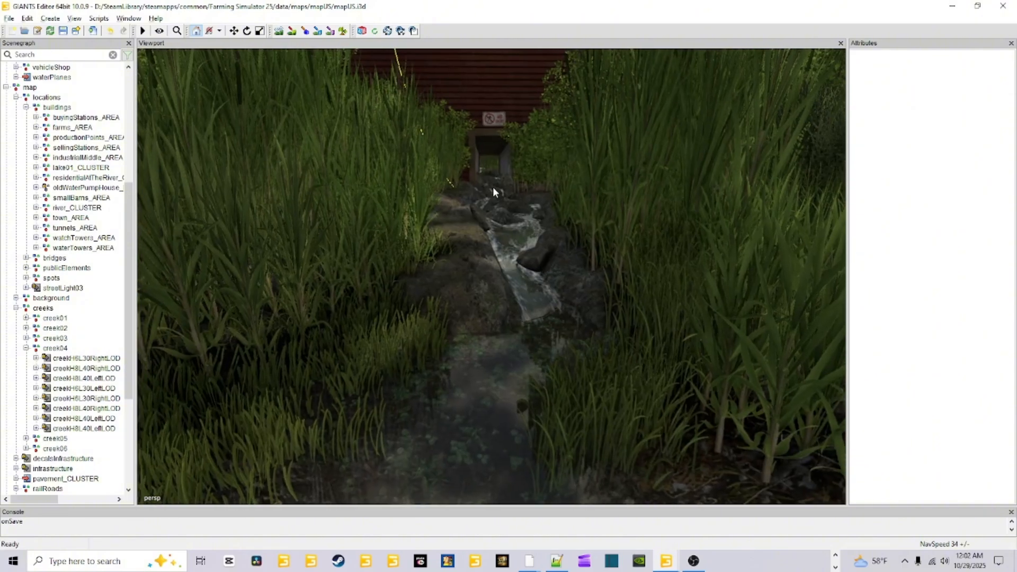
Examine how the original creek runs from the tunnel opening into the shallow stream between the gravel areas
{"action": "left_click_drag", "start_coordinate": [561, 379], "coordinate": [513, 361], "text": "alt"}
{"action": "scroll", "coordinate": [559, 392], "scroll_direction": "down", "scroll_amount": 5}
{"action": "scroll", "coordinate": [515, 350], "scroll_direction": "up", "scroll_amount": 5}
{"action": "scroll", "coordinate": [517, 347], "scroll_direction": "up", "scroll_amount": 3}
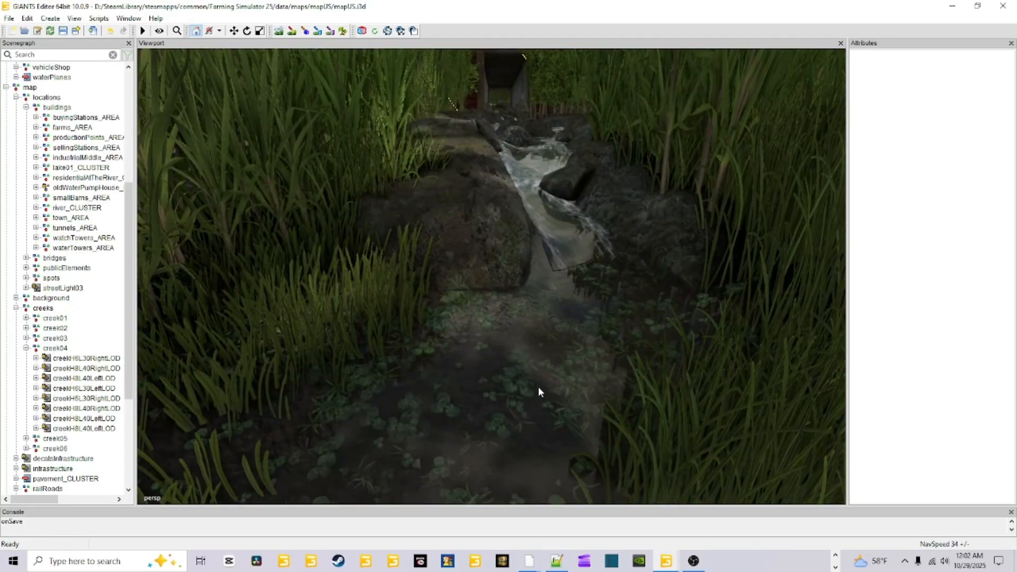
{"action": "scroll", "coordinate": [593, 320], "scroll_direction": "down", "scroll_amount": 3}
{"action": "left_click_drag", "start_coordinate": [593, 320], "coordinate": [557, 380], "text": "alt"}
{"action": "scroll", "coordinate": [595, 342], "scroll_direction": "down", "scroll_amount": 5}
{"action": "scroll", "coordinate": [581, 333], "scroll_direction": "down", "scroll_amount": 4}
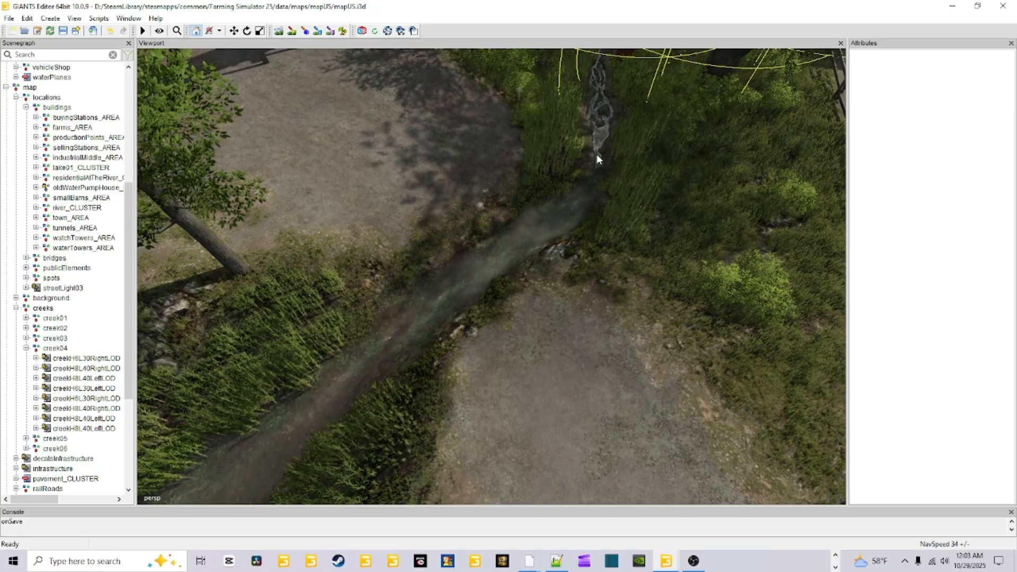
{"action": "left_click_drag", "start_coordinate": [596, 155], "coordinate": [598, 190], "text": "alt"}
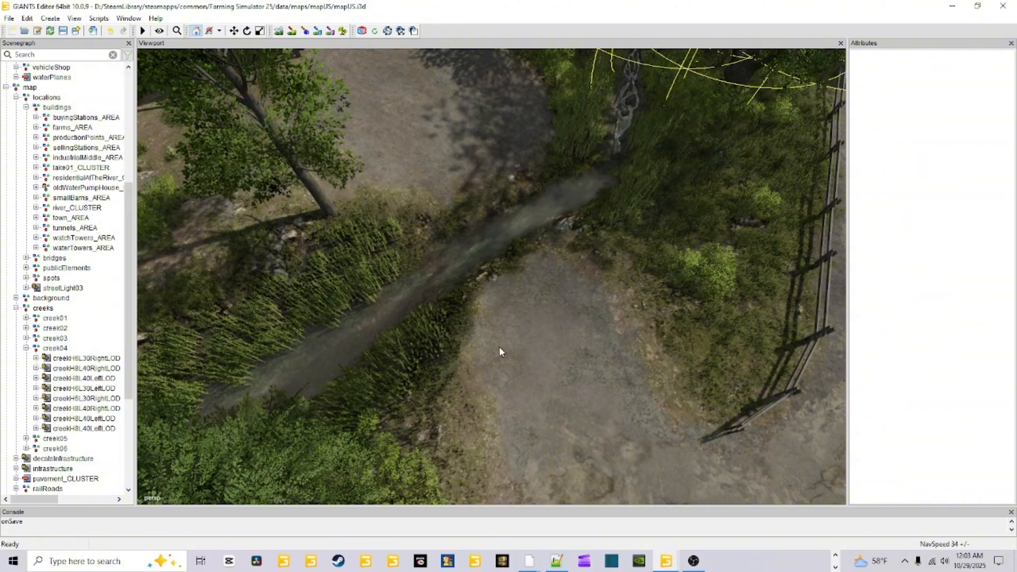
{"action": "left_click_drag", "start_coordinate": [495, 346], "coordinate": [499, 279], "text": "alt"}
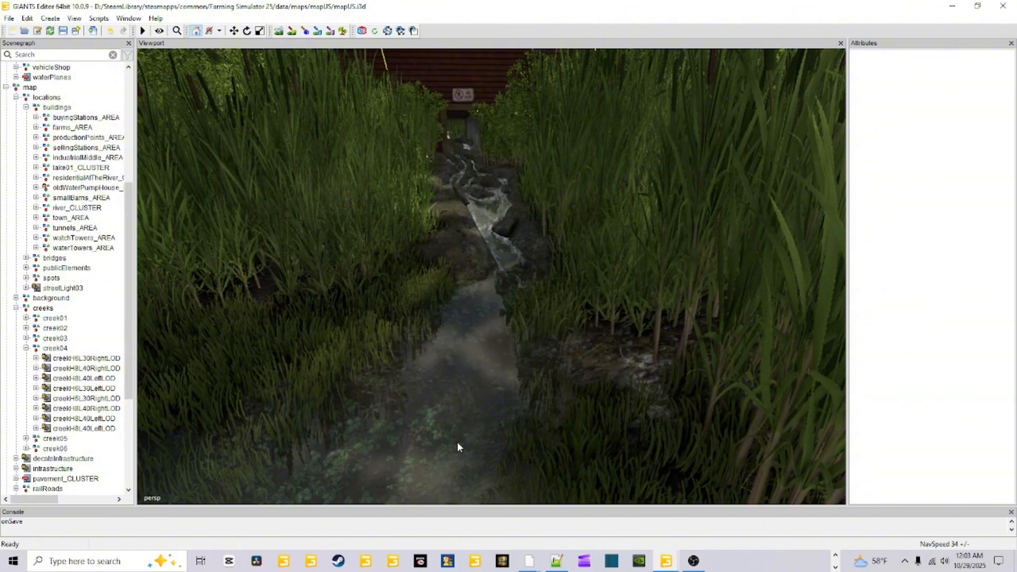
{"action": "mouse_move", "coordinate": [547, 343]}
{"action": "left_mouse_down", "text": "alt"}
{"action": "mouse_move", "coordinate": [545, 325]}
{"action": "mouse_move", "coordinate": [576, 311]}
{"action": "mouse_move", "coordinate": [562, 332]}
{"action": "left_mouse_up", "text": "alt"}
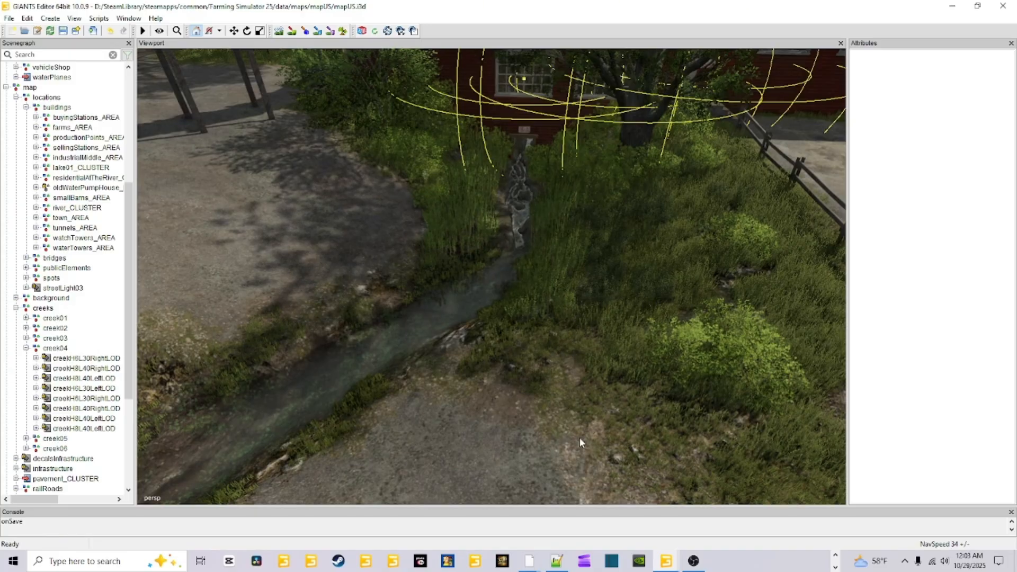
Switch back to the JewelsPeacefulValley map, select the upper creek segment beside the spinnery, and examine the channel down to the water
{"action": "left_click", "coordinate": [721, 516]}
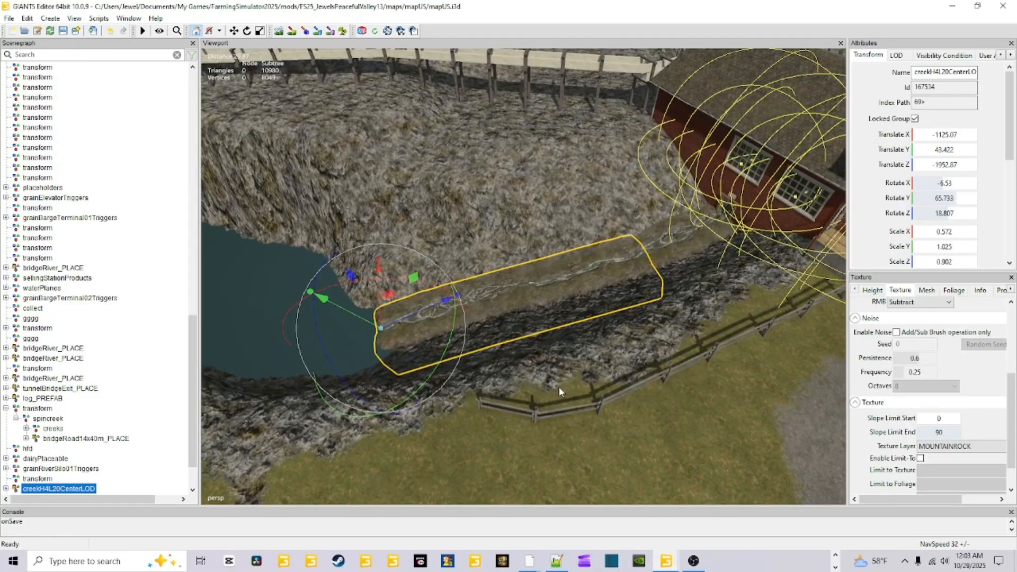
{"action": "left_click", "coordinate": [677, 249]}
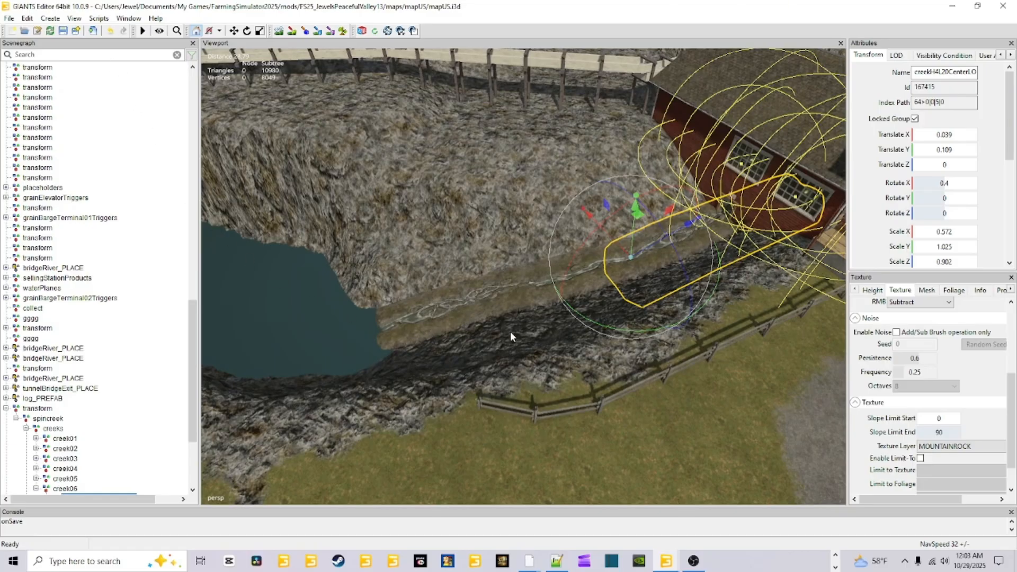
{"action": "scroll", "coordinate": [520, 318], "scroll_direction": "down", "scroll_amount": 6}
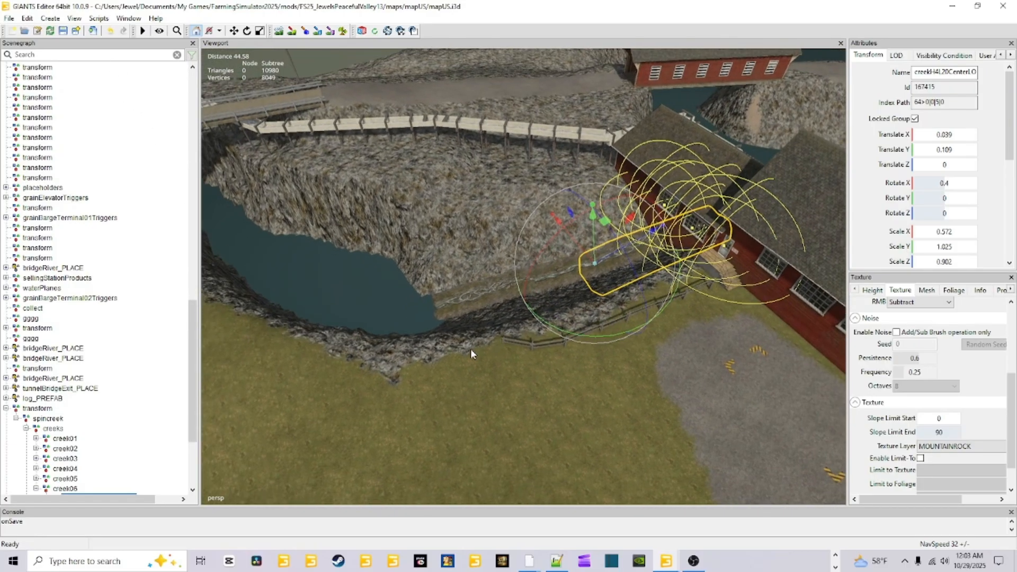
{"action": "scroll", "coordinate": [469, 348], "scroll_direction": "up", "scroll_amount": 4}
{"action": "left_click_drag", "start_coordinate": [470, 348], "coordinate": [611, 276], "text": "alt"}
{"action": "scroll", "coordinate": [460, 325], "scroll_direction": "up", "scroll_amount": 4}
{"action": "scroll", "coordinate": [505, 339], "scroll_direction": "up", "scroll_amount": 3}
{"action": "scroll", "coordinate": [630, 266], "scroll_direction": "down", "scroll_amount": 4}
{"action": "scroll", "coordinate": [532, 343], "scroll_direction": "up", "scroll_amount": 5}
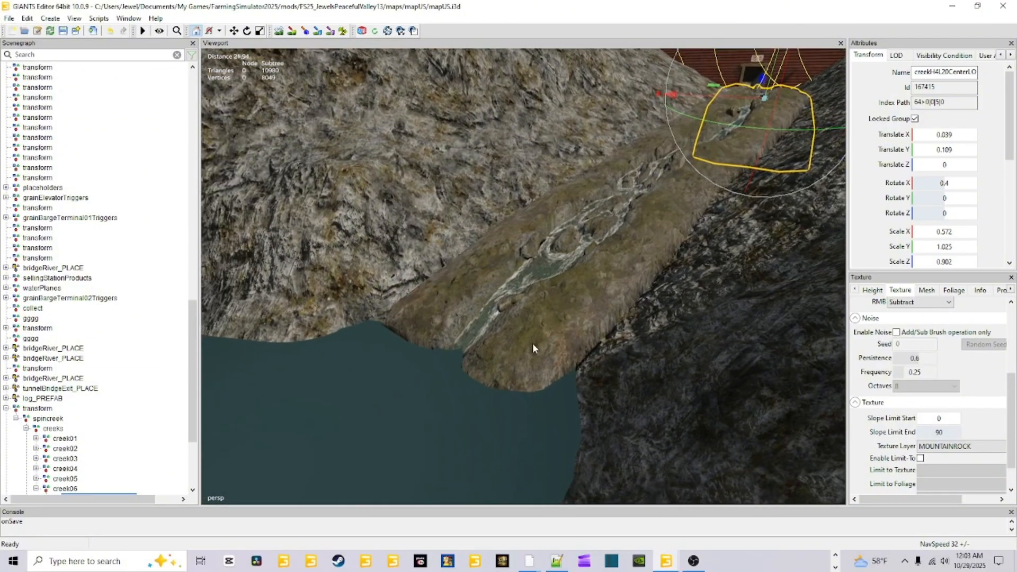
{"action": "scroll", "coordinate": [571, 326], "scroll_direction": "down", "scroll_amount": 5}
{"action": "left_click_drag", "start_coordinate": [537, 371], "coordinate": [573, 397], "text": "alt"}
{"action": "scroll", "coordinate": [434, 343], "scroll_direction": "up", "scroll_amount": 3}
{"action": "scroll", "coordinate": [571, 366], "scroll_direction": "down", "scroll_amount": 5}
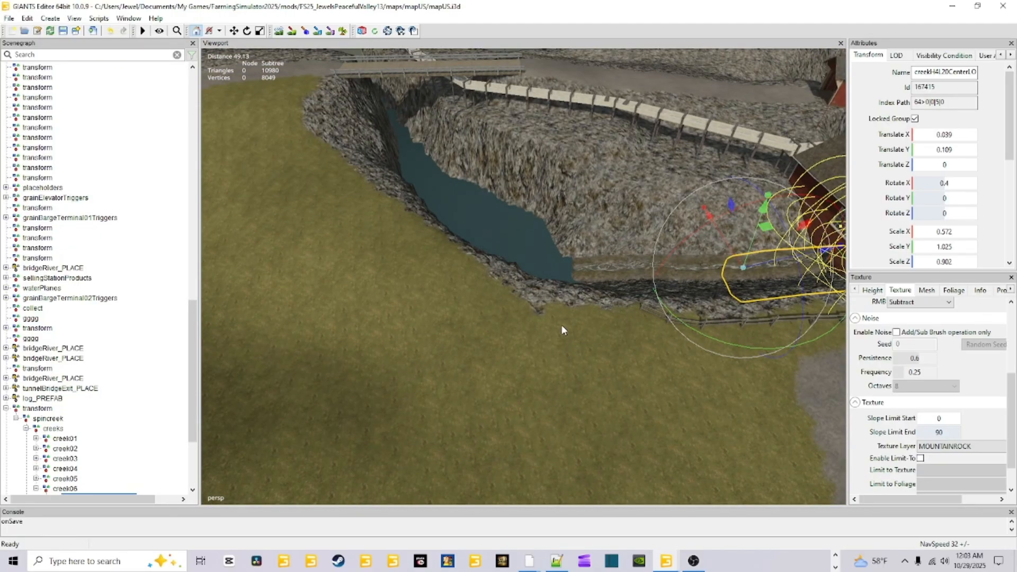
{"action": "left_click_drag", "start_coordinate": [561, 325], "coordinate": [619, 344], "text": "alt"}
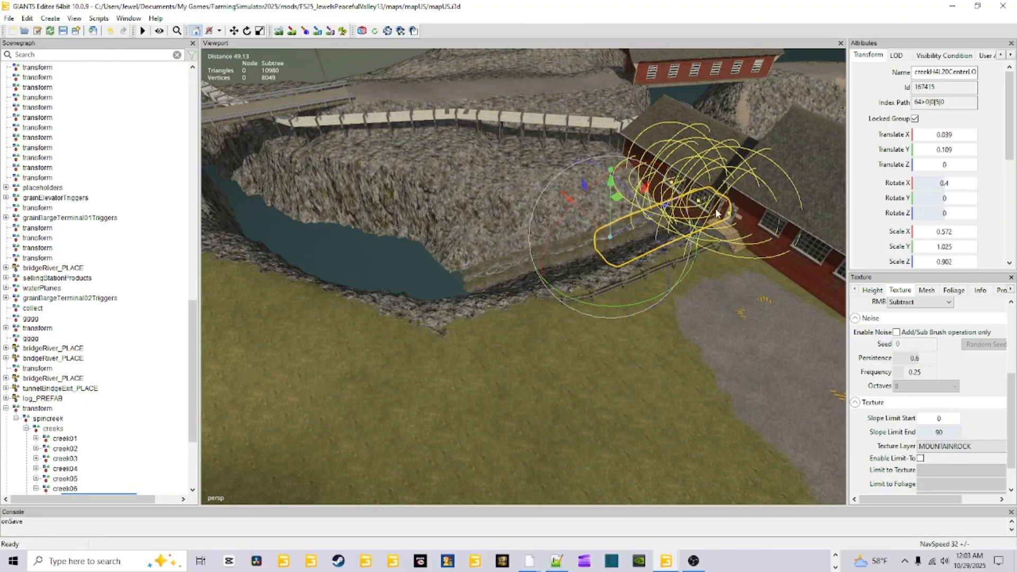
Examine the creek's passage beneath the spinnery and its outlet at the waterwheel, footbridge and river
{"action": "left_click_drag", "start_coordinate": [716, 213], "coordinate": [475, 328], "text": "alt"}
{"action": "scroll", "coordinate": [475, 328], "scroll_direction": "up", "scroll_amount": 5}
{"action": "left_click_drag", "start_coordinate": [609, 254], "coordinate": [544, 291], "text": "alt"}
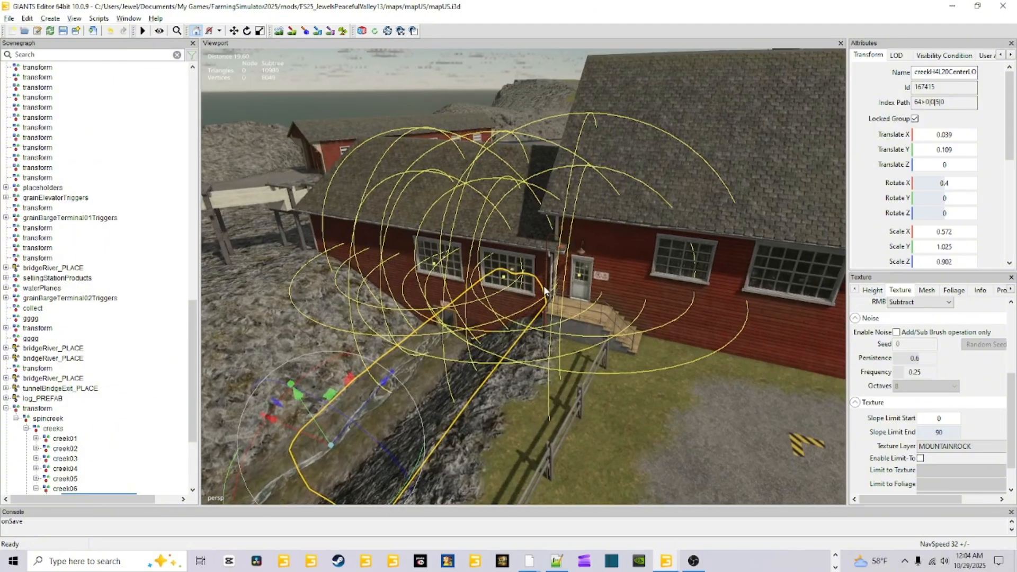
{"action": "scroll", "coordinate": [471, 319], "scroll_direction": "up", "scroll_amount": 8}
{"action": "left_click_drag", "start_coordinate": [481, 321], "coordinate": [522, 284], "text": "alt"}
{"action": "scroll", "coordinate": [516, 294], "scroll_direction": "up", "scroll_amount": 4}
{"action": "scroll", "coordinate": [547, 261], "scroll_direction": "down", "scroll_amount": 5}
{"action": "scroll", "coordinate": [519, 291], "scroll_direction": "down", "scroll_amount": 3}
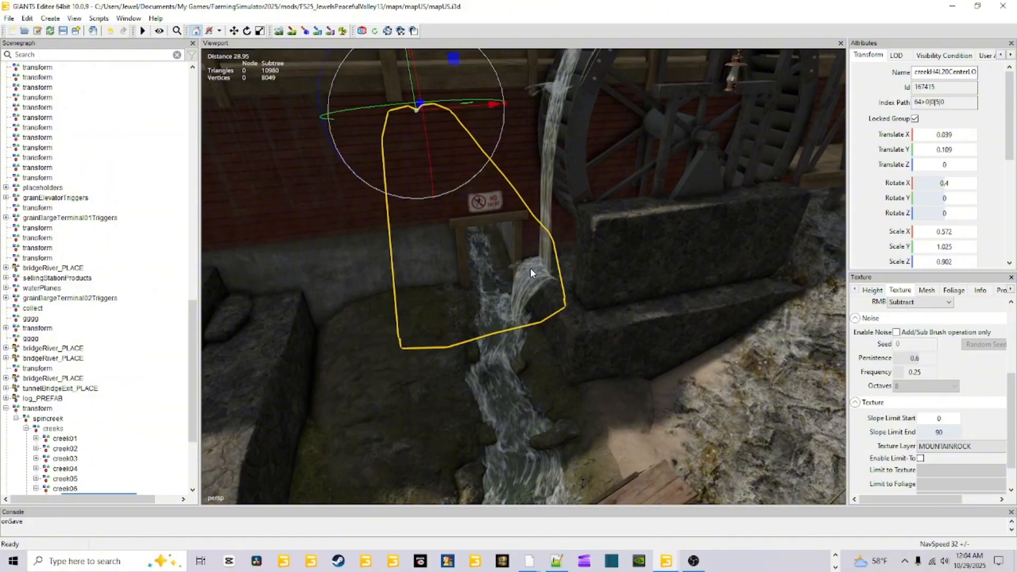
{"action": "left_click_drag", "start_coordinate": [531, 270], "coordinate": [467, 318], "text": "alt"}
{"action": "scroll", "coordinate": [466, 318], "scroll_direction": "down", "scroll_amount": 6}
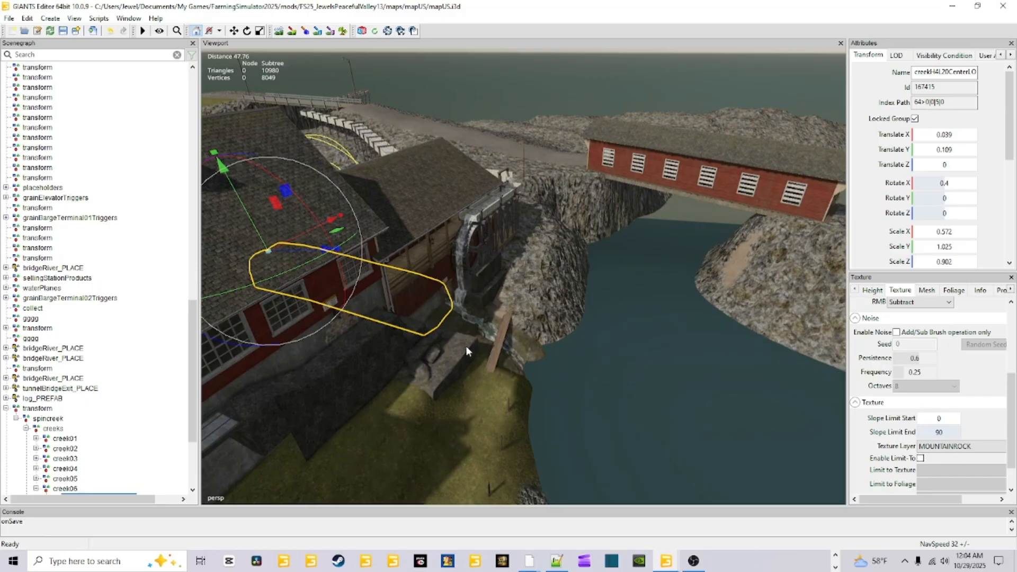
Examine the spinnery's waterwheel, tunnel outlet and flume, and the bare rocky ground beside the rear deck
{"action": "scroll", "coordinate": [489, 377], "scroll_direction": "up", "scroll_amount": 6}
{"action": "left_click_drag", "start_coordinate": [488, 376], "coordinate": [452, 336], "text": "alt"}
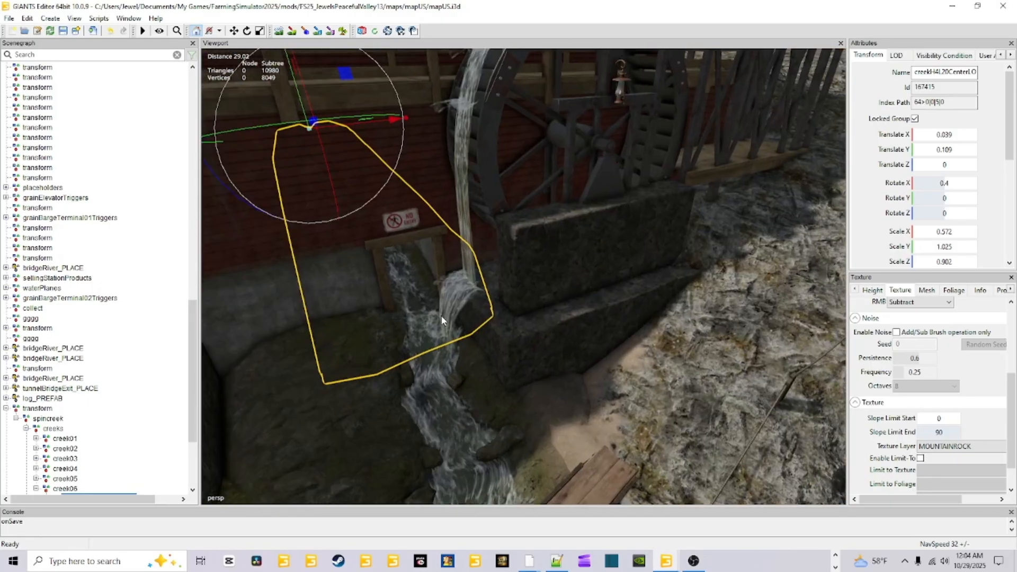
{"action": "scroll", "coordinate": [452, 336], "scroll_direction": "down", "scroll_amount": 2}
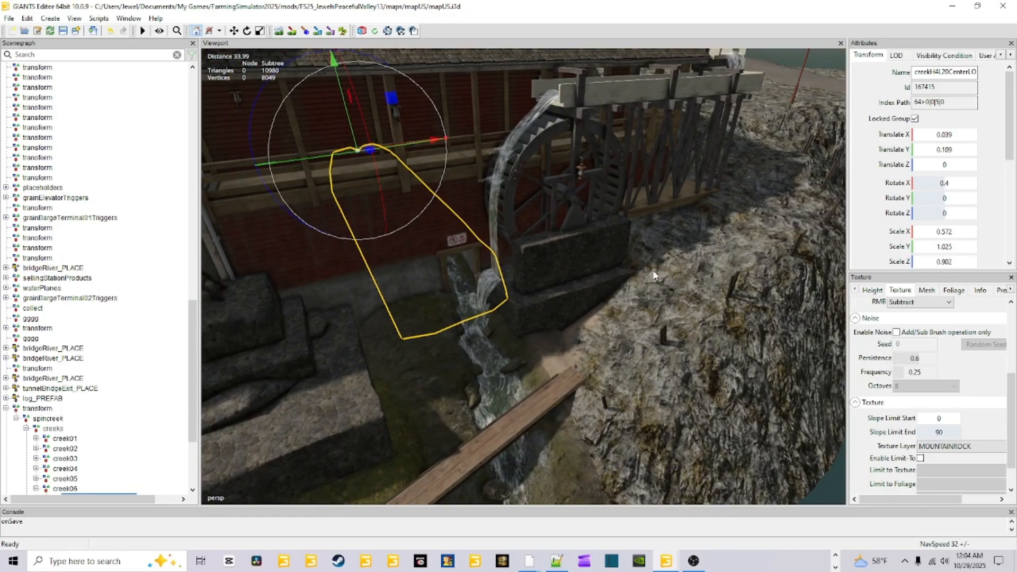
{"action": "left_click_drag", "start_coordinate": [669, 263], "coordinate": [568, 254], "text": "alt"}
{"action": "scroll", "coordinate": [600, 318], "scroll_direction": "up", "scroll_amount": 3}
{"action": "scroll", "coordinate": [659, 335], "scroll_direction": "down", "scroll_amount": 3}
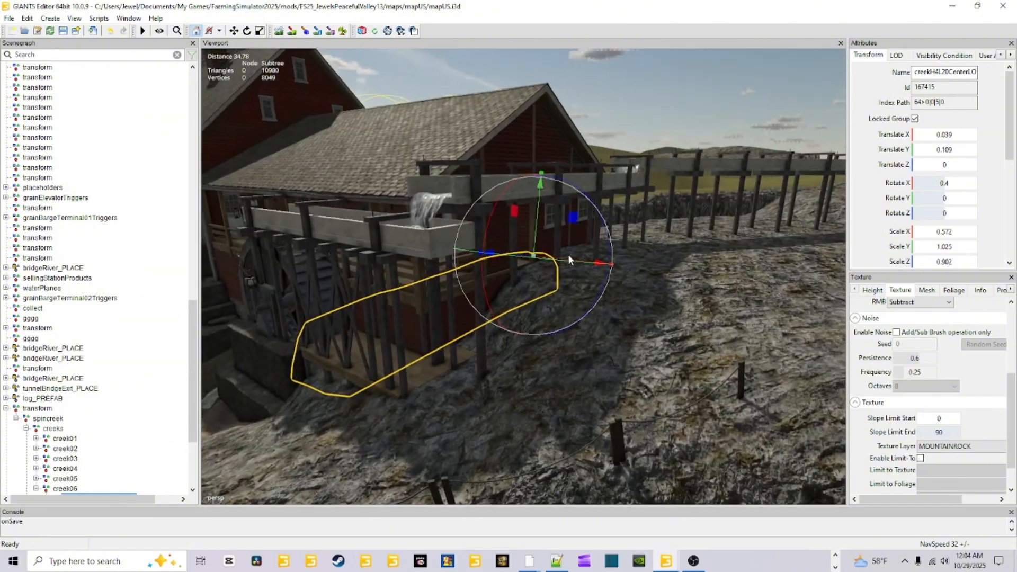
{"action": "left_click_drag", "start_coordinate": [568, 375], "coordinate": [443, 422], "text": "alt"}
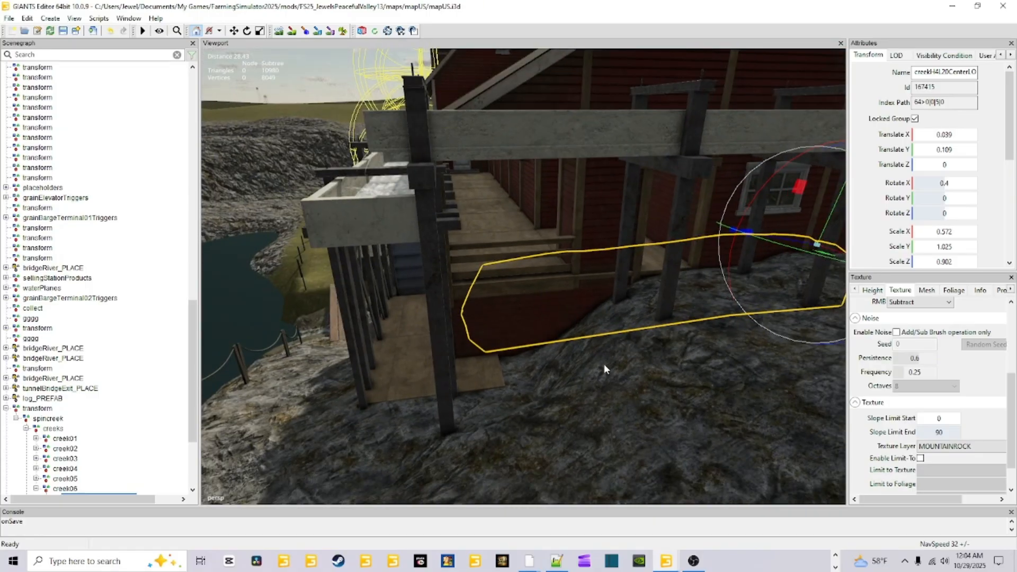
{"action": "left_click_drag", "start_coordinate": [604, 369], "coordinate": [539, 317], "text": "alt"}
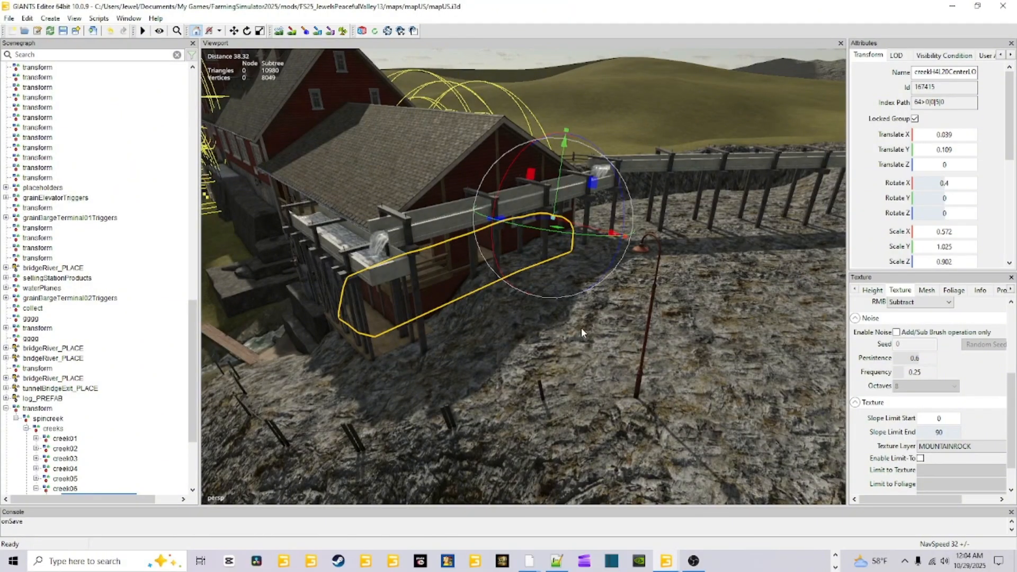
Switch to the base-game mapUS map and survey the original spinnery's creek side, flume and surrounding greenery
{"action": "mouse_move", "coordinate": [666, 561]}
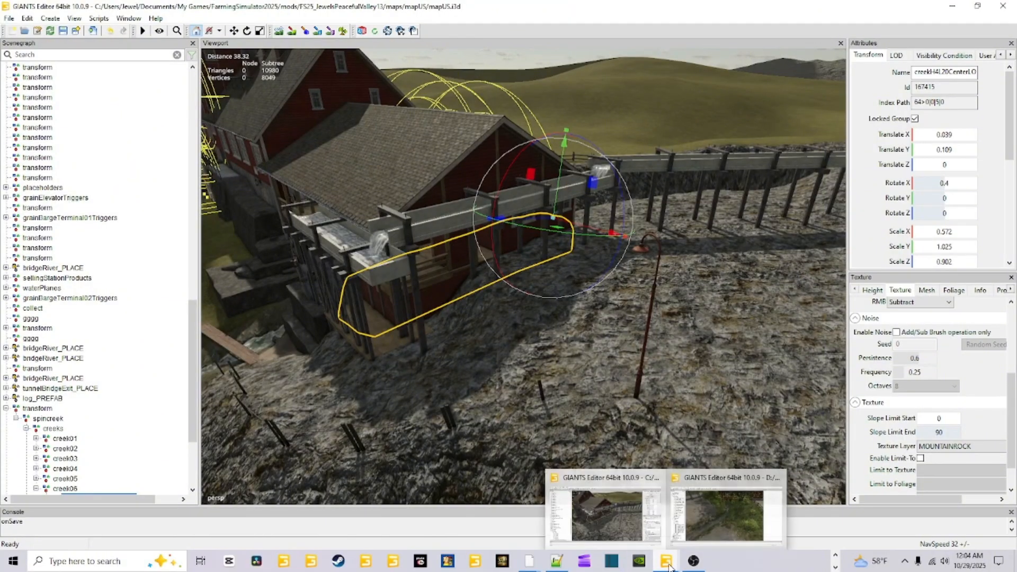
{"action": "left_click", "coordinate": [714, 513]}
{"action": "left_click_drag", "start_coordinate": [593, 392], "coordinate": [690, 338], "text": "alt"}
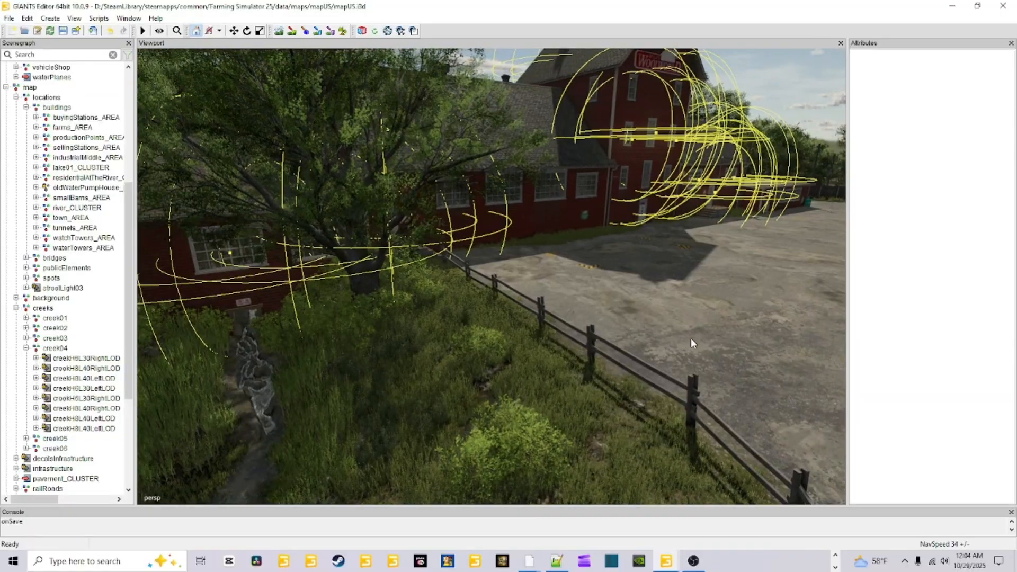
{"action": "left_click_drag", "start_coordinate": [461, 454], "coordinate": [543, 421], "text": "alt"}
{"action": "right_click_drag", "start_coordinate": [543, 420], "coordinate": [579, 353], "text": "alt"}
{"action": "scroll", "coordinate": [582, 347], "scroll_direction": "up", "scroll_amount": 5}
{"action": "left_click_drag", "start_coordinate": [582, 339], "coordinate": [344, 376], "text": "alt"}
{"action": "scroll", "coordinate": [551, 398], "scroll_direction": "down", "scroll_amount": 8}
{"action": "scroll", "coordinate": [421, 357], "scroll_direction": "up", "scroll_amount": 6}
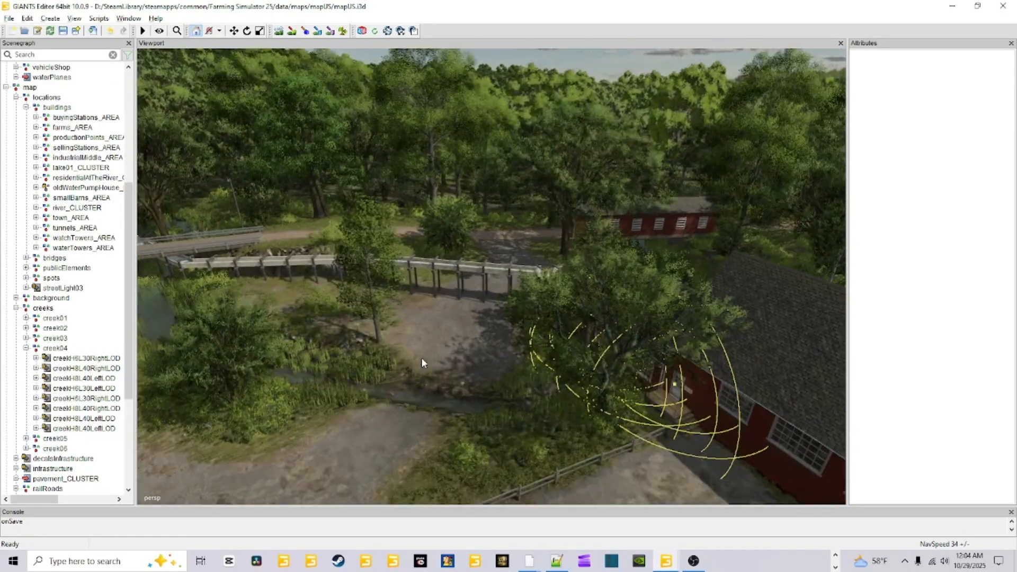
Examine the original spinnery's waterwheel side, with the grass, gravel path and planting between the deck and the covered bridge
{"action": "left_click_drag", "start_coordinate": [471, 395], "coordinate": [609, 386], "text": "alt"}
{"action": "scroll", "coordinate": [477, 383], "scroll_direction": "up", "scroll_amount": 5}
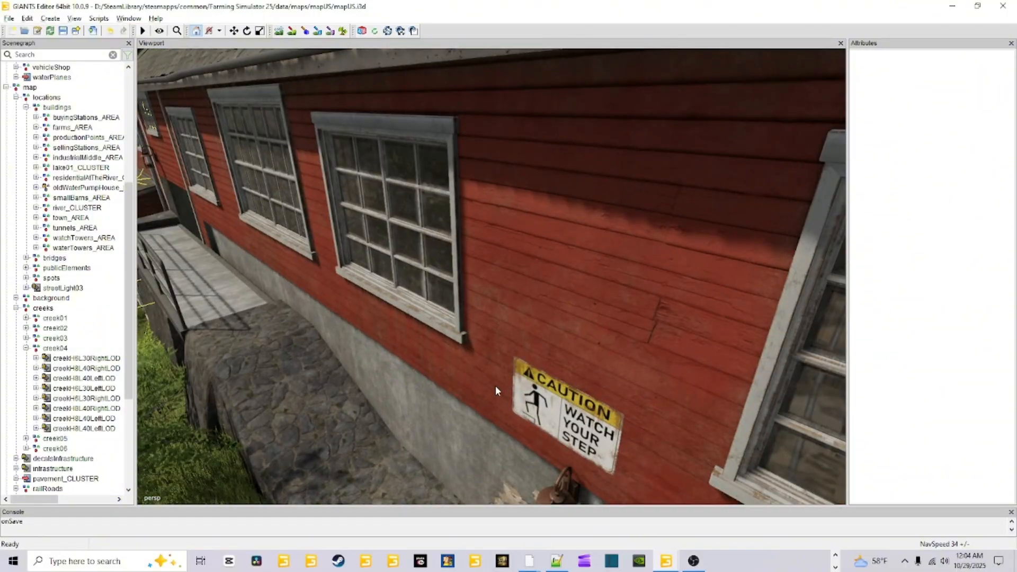
{"action": "scroll", "coordinate": [477, 400], "scroll_direction": "down", "scroll_amount": 6}
{"action": "left_click_drag", "start_coordinate": [465, 414], "coordinate": [630, 418], "text": "alt"}
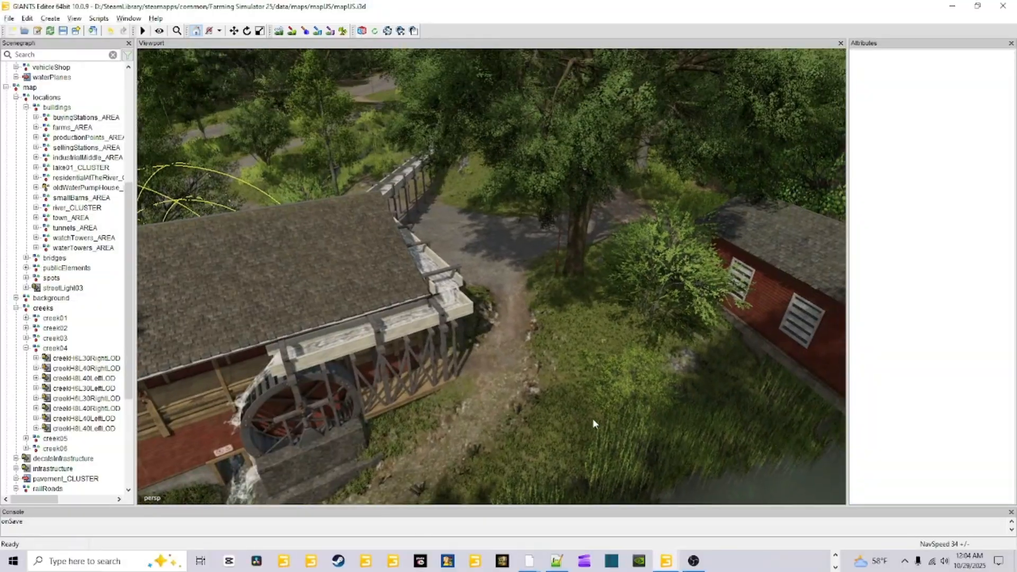
{"action": "scroll", "coordinate": [514, 393], "scroll_direction": "up", "scroll_amount": 9}
{"action": "left_click_drag", "start_coordinate": [541, 381], "coordinate": [345, 356], "text": "alt"}
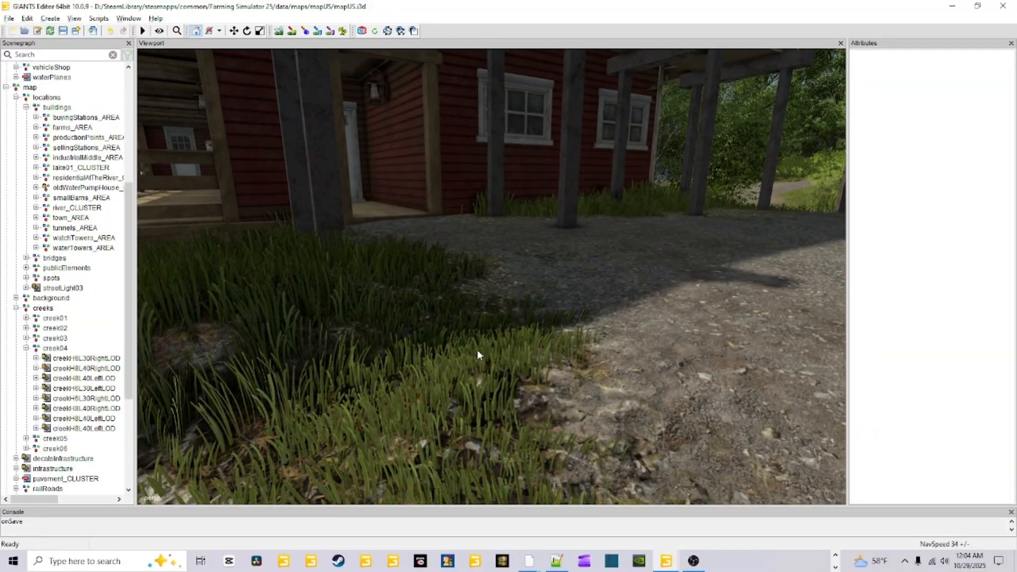
{"action": "scroll", "coordinate": [483, 363], "scroll_direction": "down", "scroll_amount": 4}
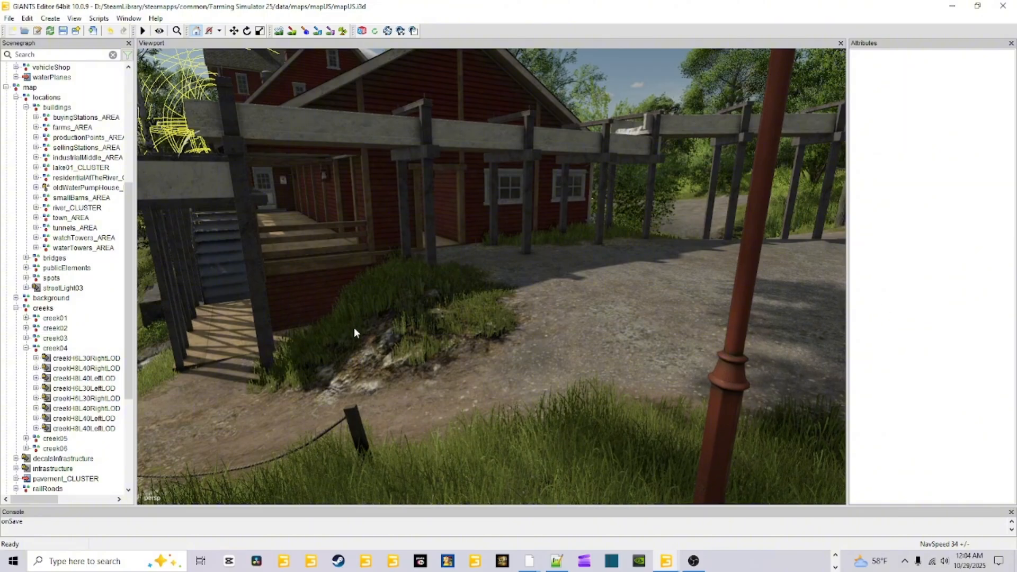
{"action": "left_click_drag", "start_coordinate": [354, 327], "coordinate": [531, 368], "text": "alt"}
{"action": "scroll", "coordinate": [479, 352], "scroll_direction": "down", "scroll_amount": 7}
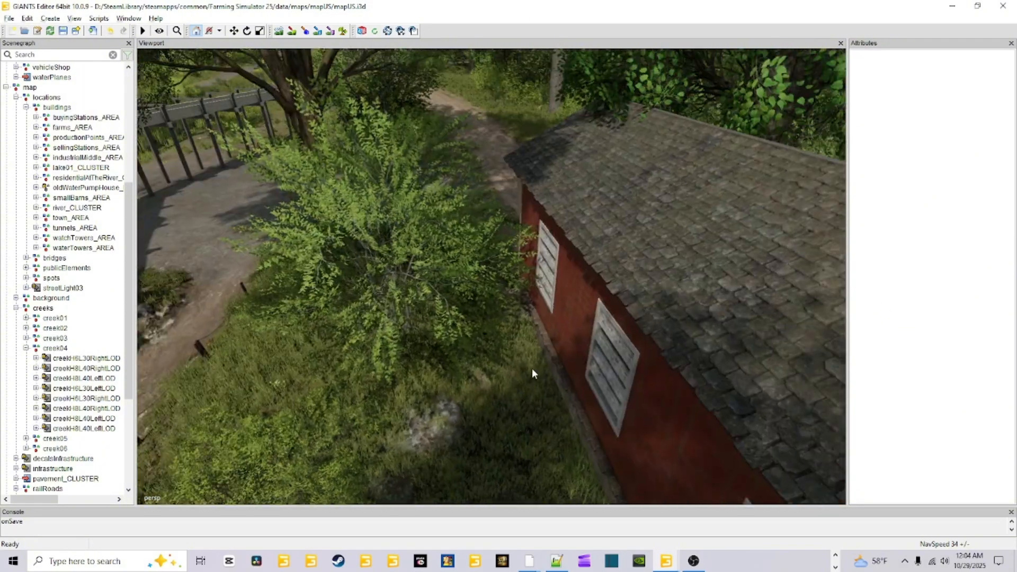
Examine the original flume where it meets the road bridge and creek, and view the whole spinnery site from above
{"action": "scroll", "coordinate": [492, 379], "scroll_direction": "down", "scroll_amount": 8}
{"action": "left_click_drag", "start_coordinate": [436, 400], "coordinate": [494, 317], "text": "alt"}
{"action": "scroll", "coordinate": [456, 368], "scroll_direction": "down", "scroll_amount": 5}
{"action": "left_click_drag", "start_coordinate": [456, 368], "coordinate": [416, 270], "text": "alt"}
{"action": "scroll", "coordinate": [561, 336], "scroll_direction": "up", "scroll_amount": 7}
{"action": "left_click_drag", "start_coordinate": [472, 348], "coordinate": [507, 396], "text": "alt"}
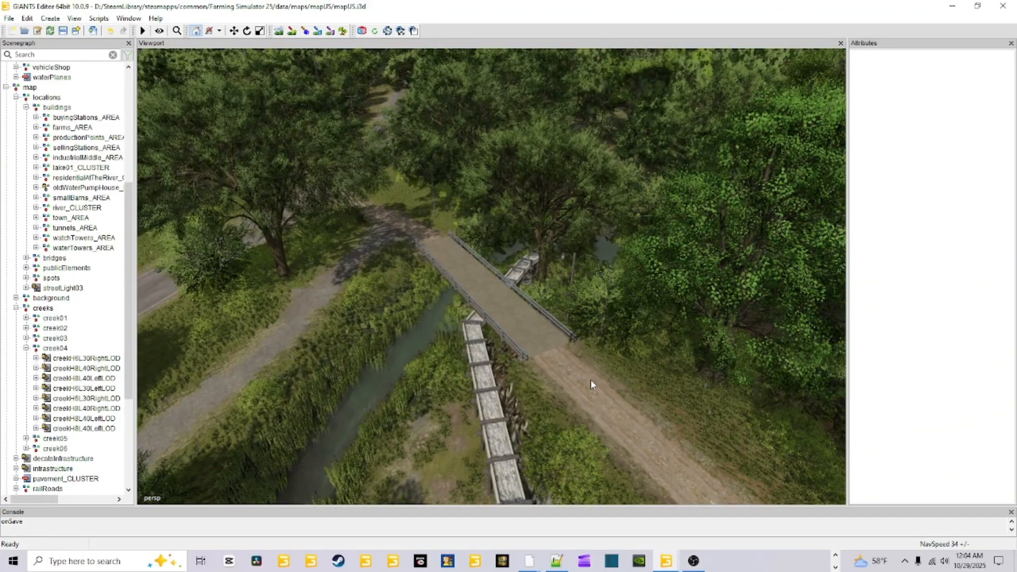
{"action": "left_click_drag", "start_coordinate": [572, 396], "coordinate": [488, 406], "text": "alt"}
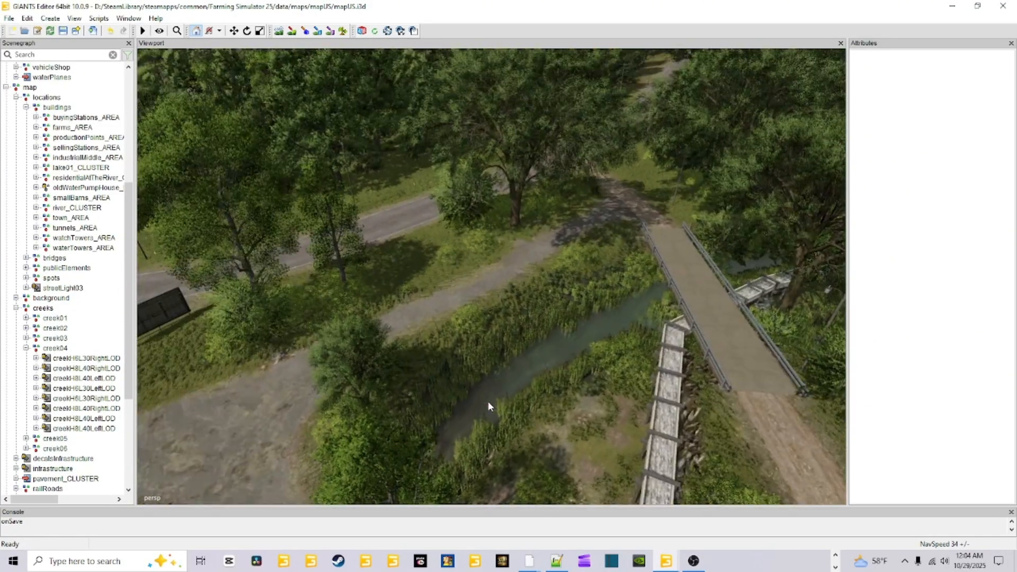
{"action": "scroll", "coordinate": [503, 386], "scroll_direction": "down", "scroll_amount": 3}
{"action": "scroll", "coordinate": [558, 335], "scroll_direction": "down", "scroll_amount": 4}
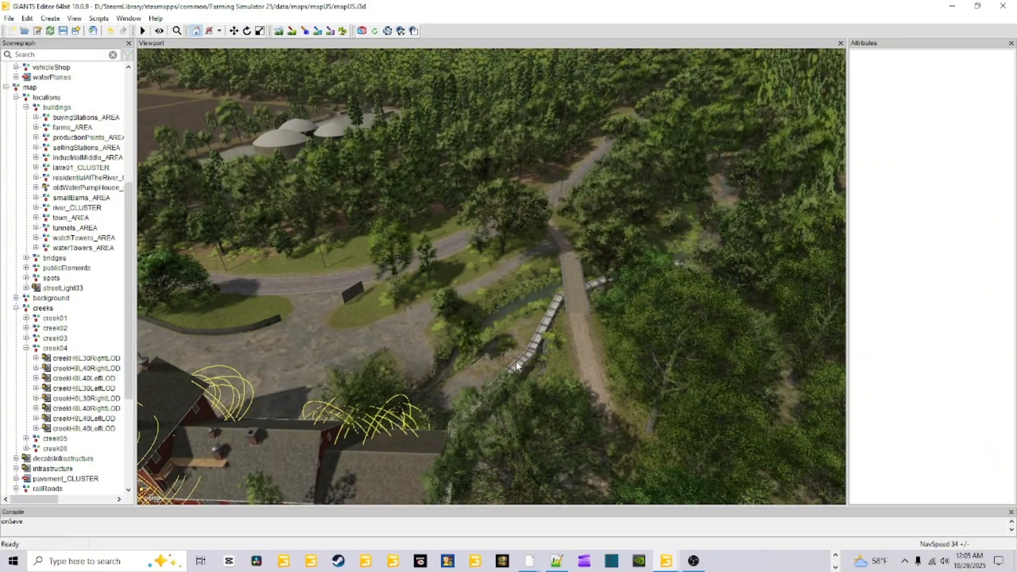
{"action": "left_click_drag", "start_coordinate": [505, 364], "coordinate": [439, 383], "text": "alt"}
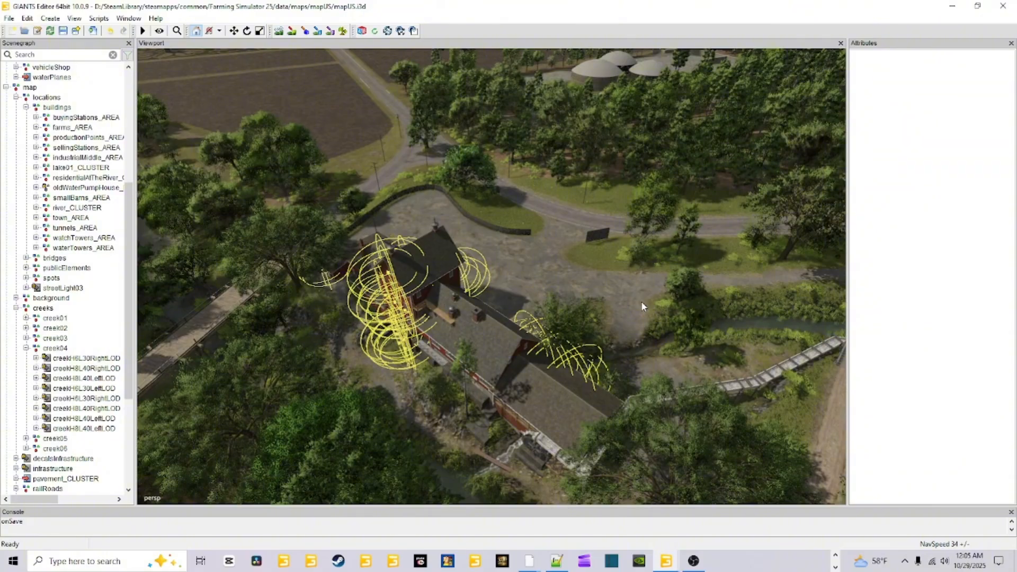
Close the base-game mapUS map without saving changes
{"action": "left_click", "coordinate": [1002, 6]}
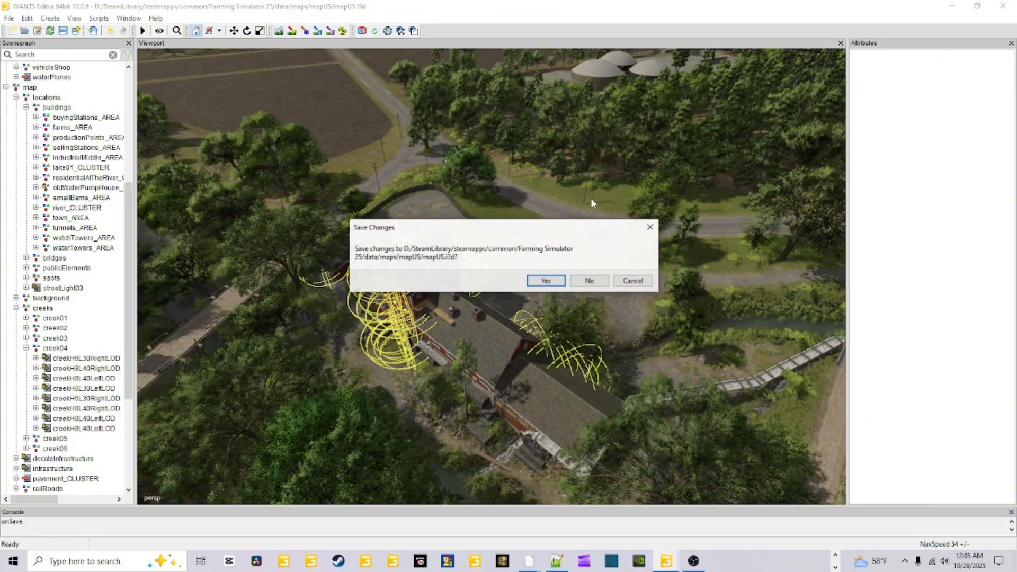
{"action": "left_click", "coordinate": [593, 282]}
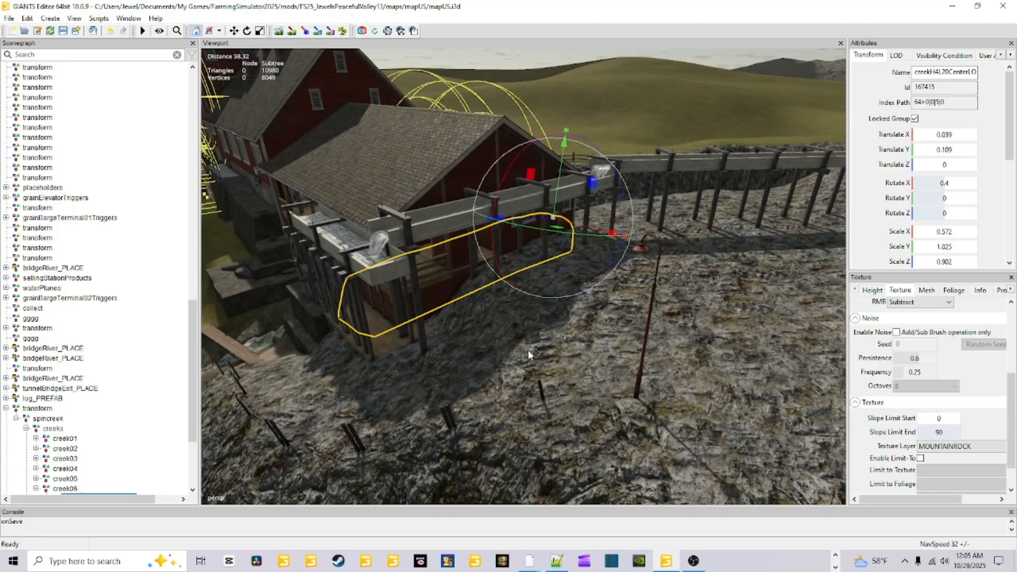
Survey the JewelsPeacefulValley spinnery site from the yard and fence round to an overview above the creek channel and flume
{"action": "left_click_drag", "start_coordinate": [483, 361], "coordinate": [480, 320], "text": "alt"}
{"action": "right_click_drag", "start_coordinate": [447, 399], "coordinate": [580, 340], "text": "alt"}
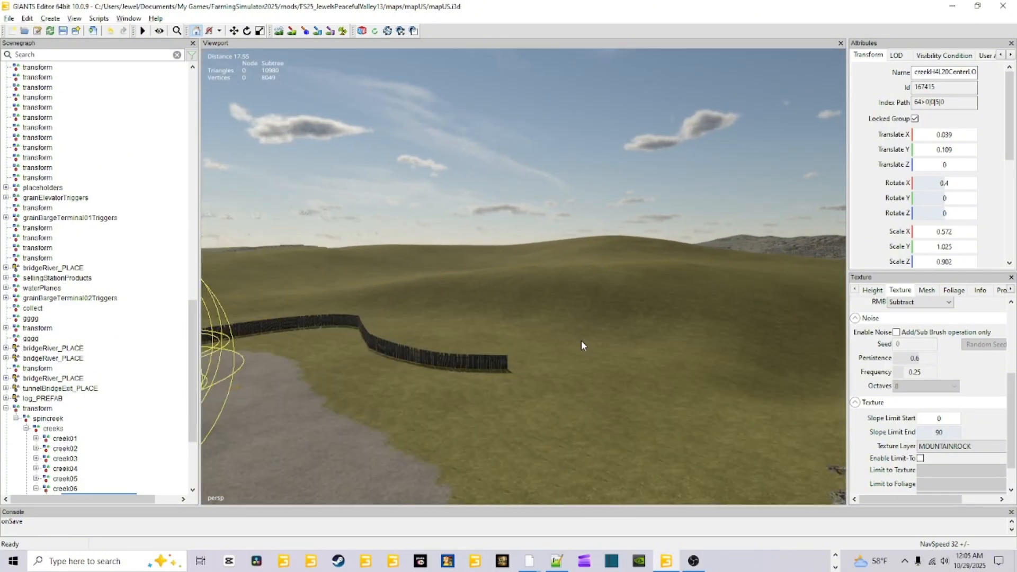
{"action": "left_click_drag", "start_coordinate": [581, 340], "coordinate": [399, 365], "text": "alt"}
{"action": "right_click_drag", "start_coordinate": [399, 365], "coordinate": [495, 414], "text": "alt"}
{"action": "left_click_drag", "start_coordinate": [494, 414], "coordinate": [599, 349], "text": "alt"}
{"action": "right_click_drag", "start_coordinate": [598, 350], "coordinate": [545, 423], "text": "alt"}
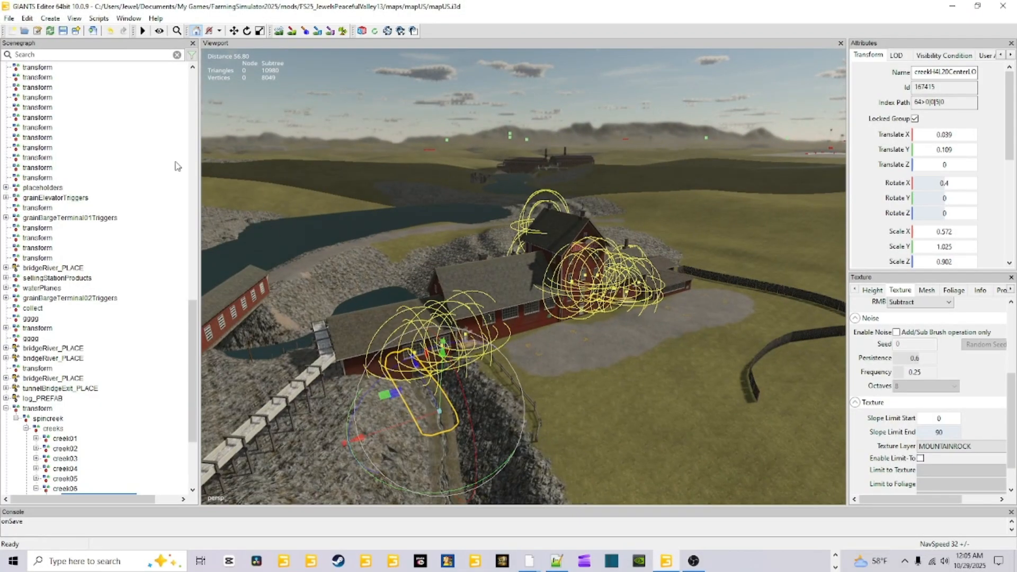
Deselect the creek segment and save the JewelsPeacefulValley map
{"action": "left_click", "coordinate": [609, 95]}
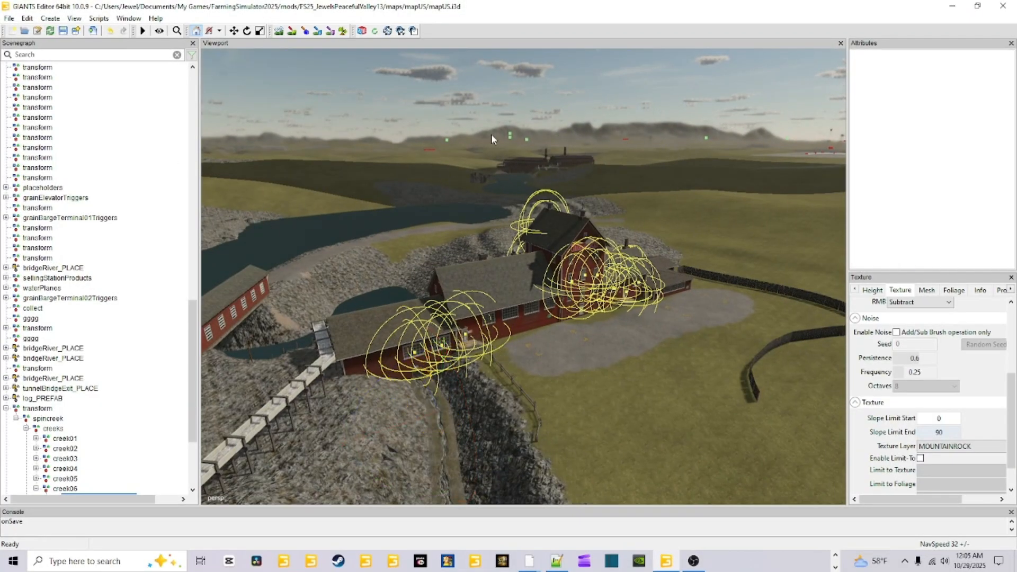
{"action": "left_click", "coordinate": [63, 31]}
Open the placeables file from the base-game data/maps/mapUS/config folder in Notepad++
{"action": "left_click", "coordinate": [834, 557]}
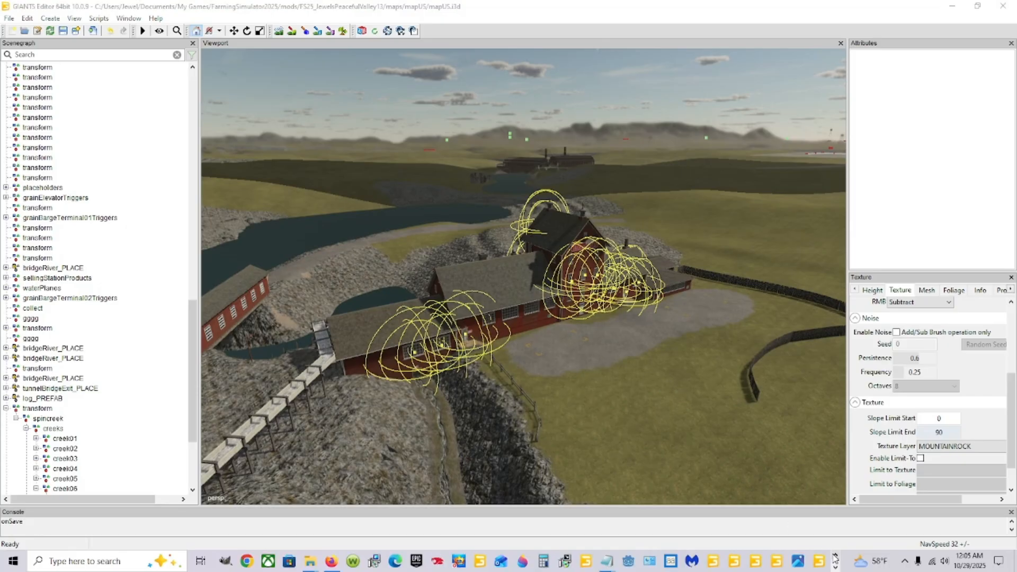
{"action": "mouse_move", "coordinate": [312, 564]}
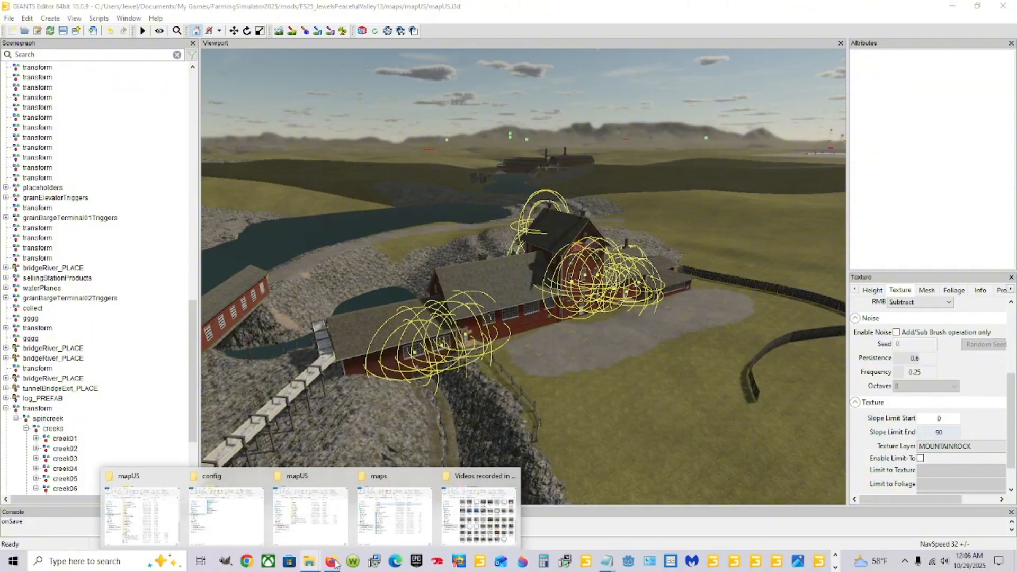
{"action": "left_click", "coordinate": [380, 516]}
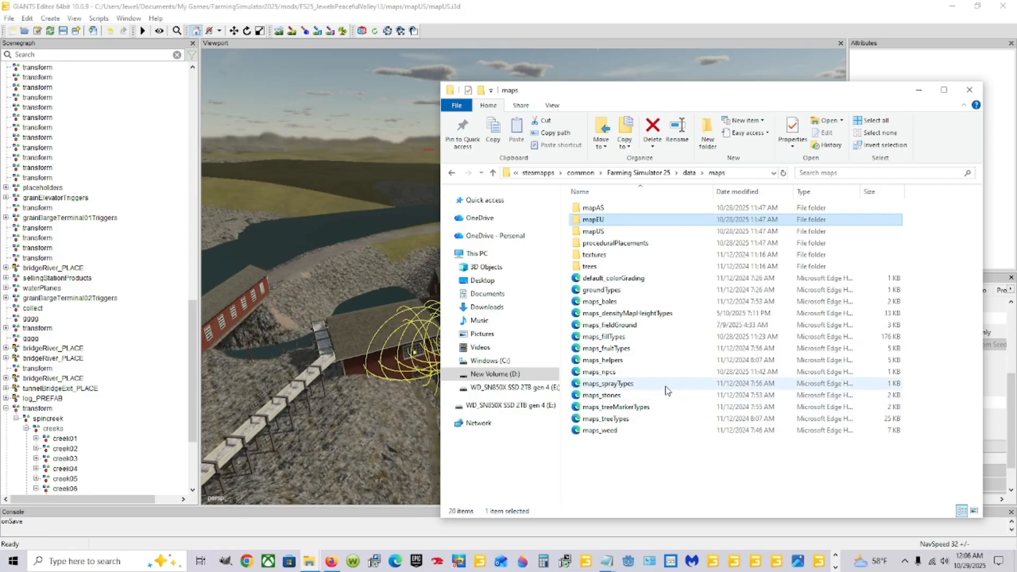
{"action": "double_click", "coordinate": [615, 232]}
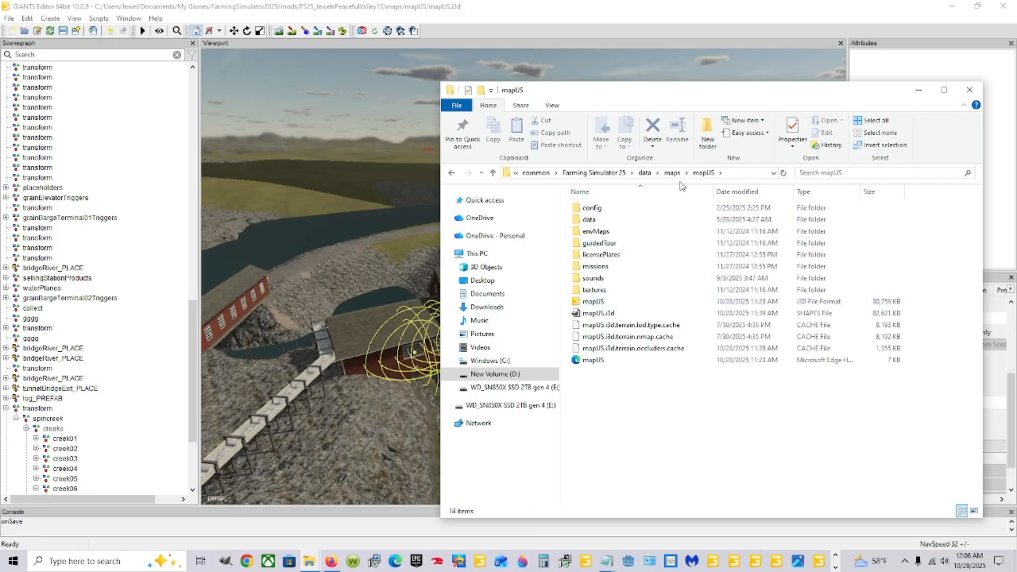
{"action": "double_click", "coordinate": [642, 210]}
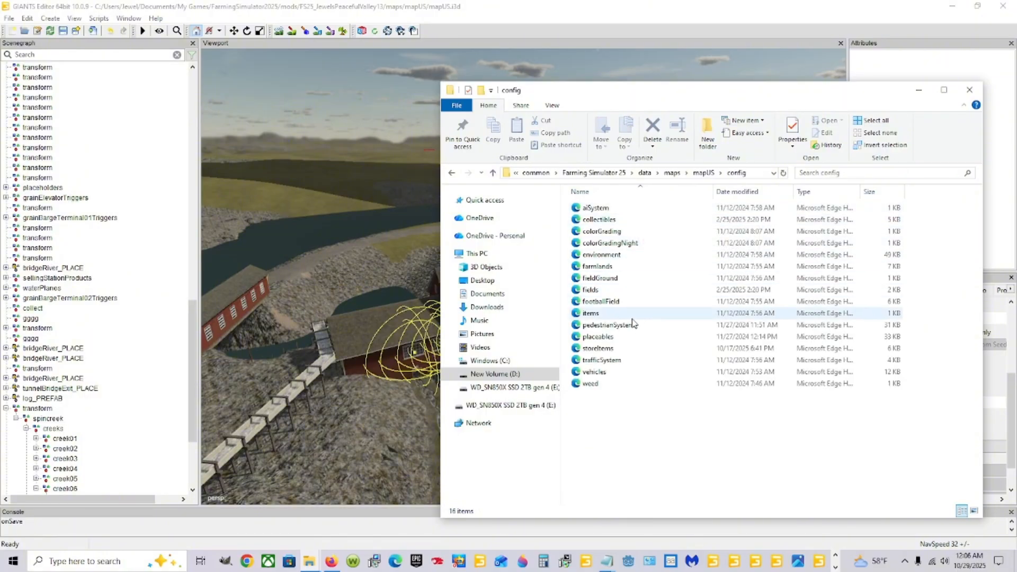
{"action": "right_click", "coordinate": [623, 343]}
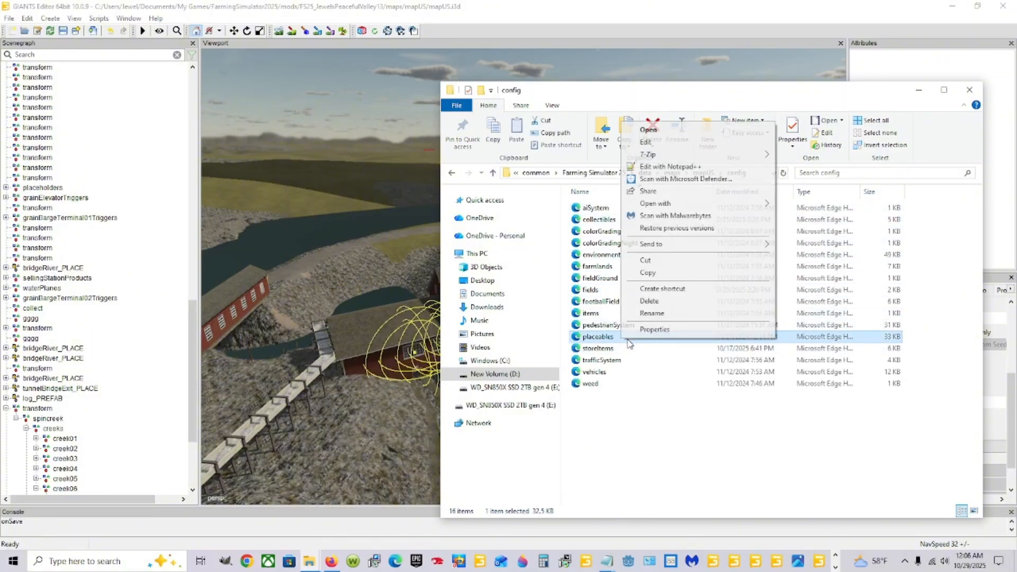
{"action": "left_click", "coordinate": [659, 167]}
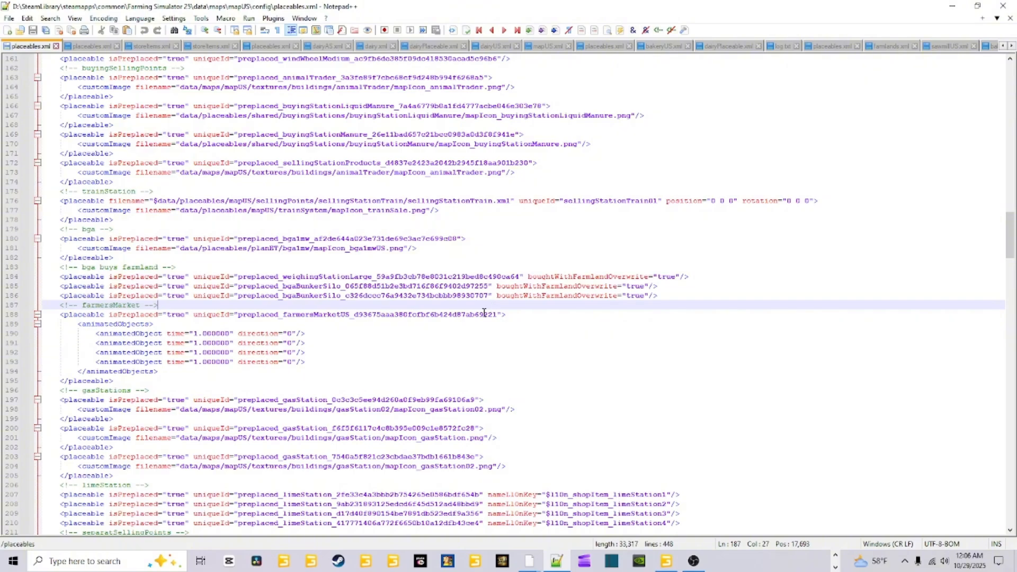
Look through the placeable entries around the farmersMarket section of placeables.xml and start a text search
{"action": "scroll", "coordinate": [484, 313], "scroll_direction": "down", "scroll_amount": 6}
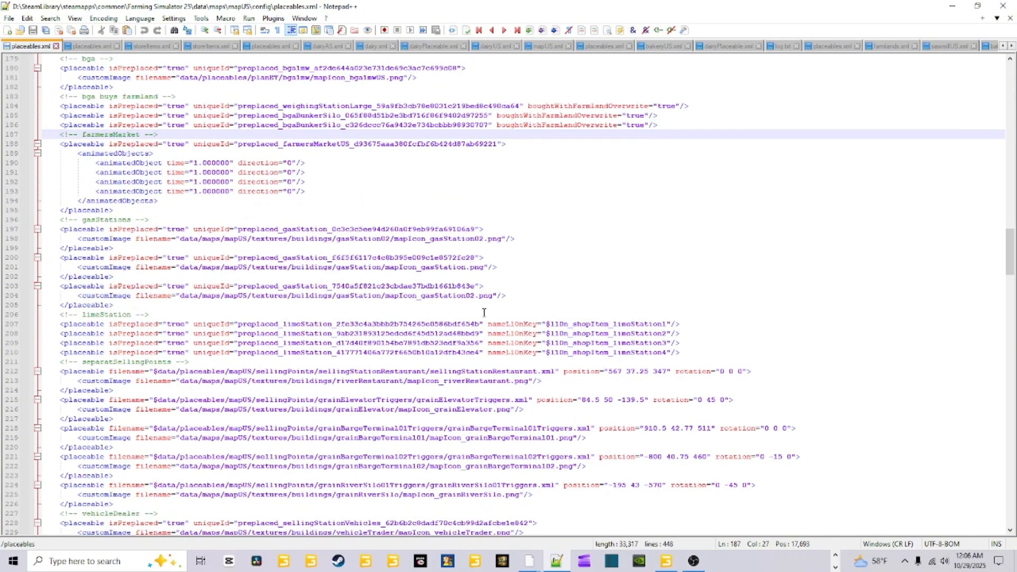
{"action": "scroll", "coordinate": [484, 313], "scroll_direction": "up", "scroll_amount": 6}
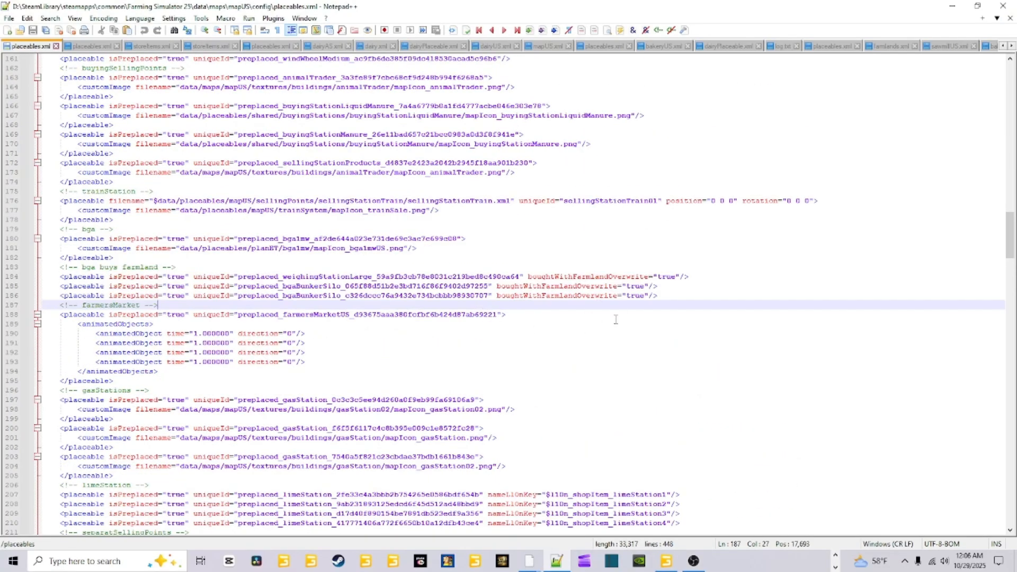
{"action": "key", "text": "ctrl+f"}
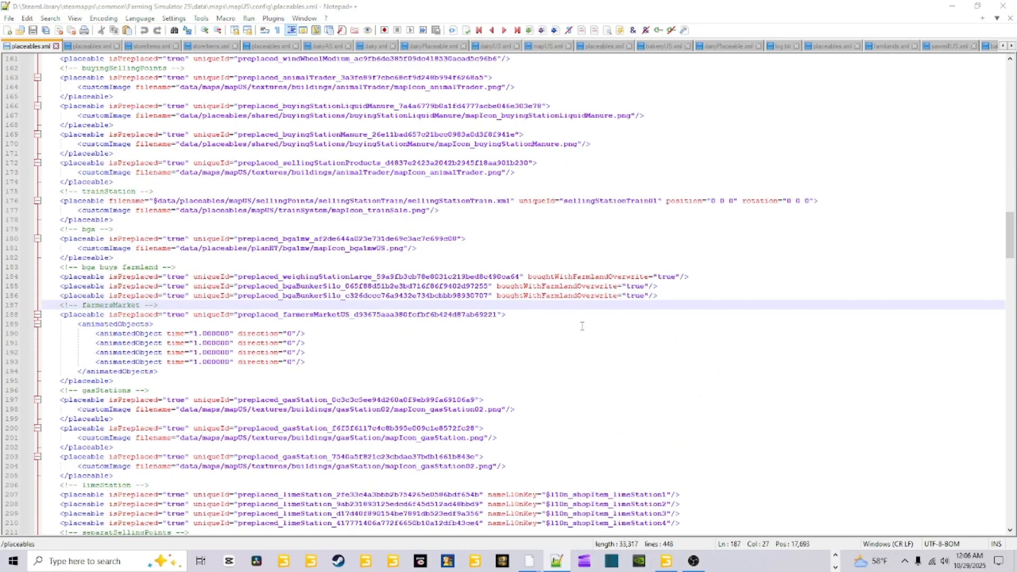
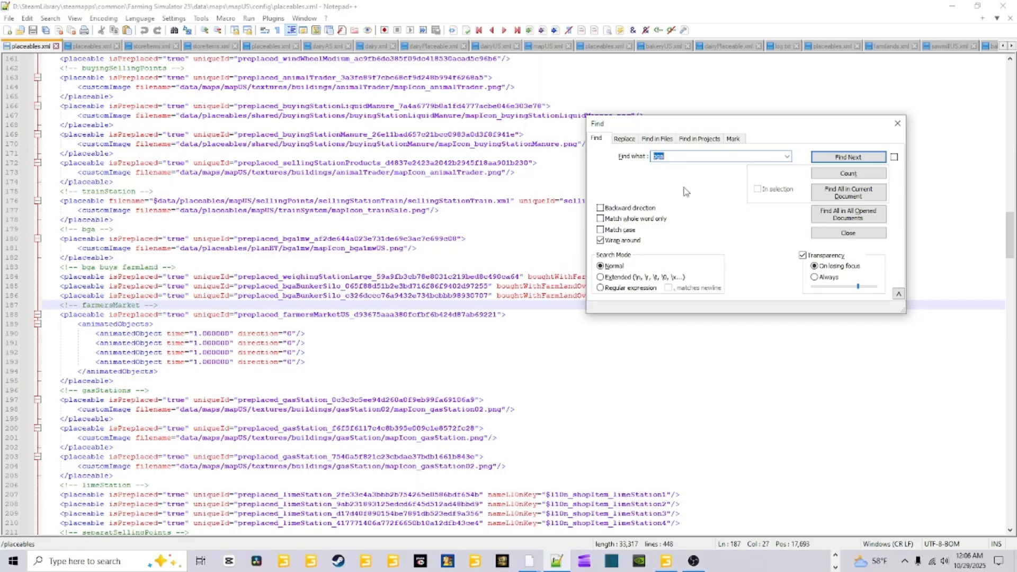
Find "spinnery" in the base-game placeables.xml and copy the whole three-line spinneryUS placeable block
{"action": "type", "text": "spinnery"}
{"action": "left_click", "coordinate": [821, 157]}
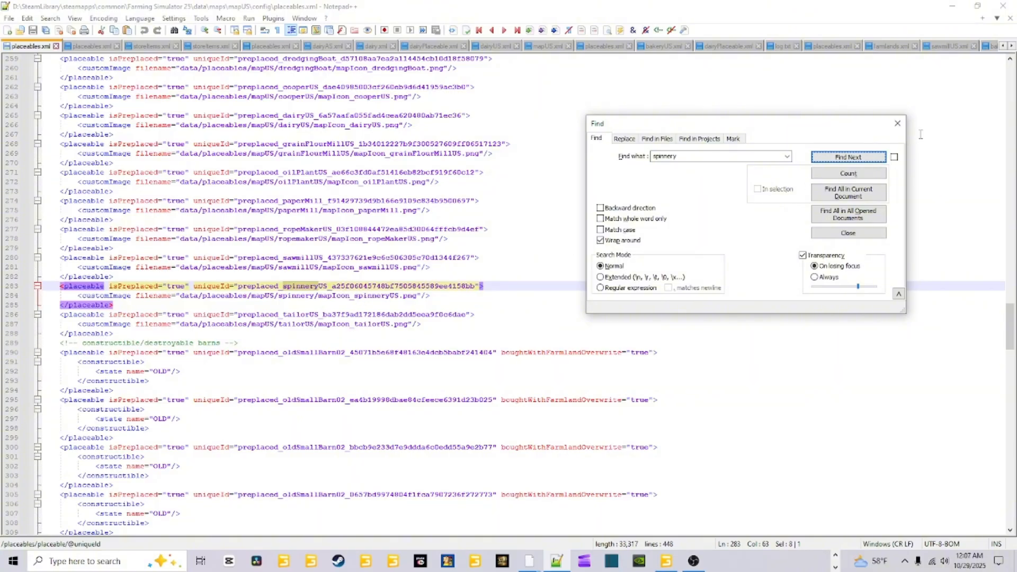
{"action": "left_click", "coordinate": [898, 124]}
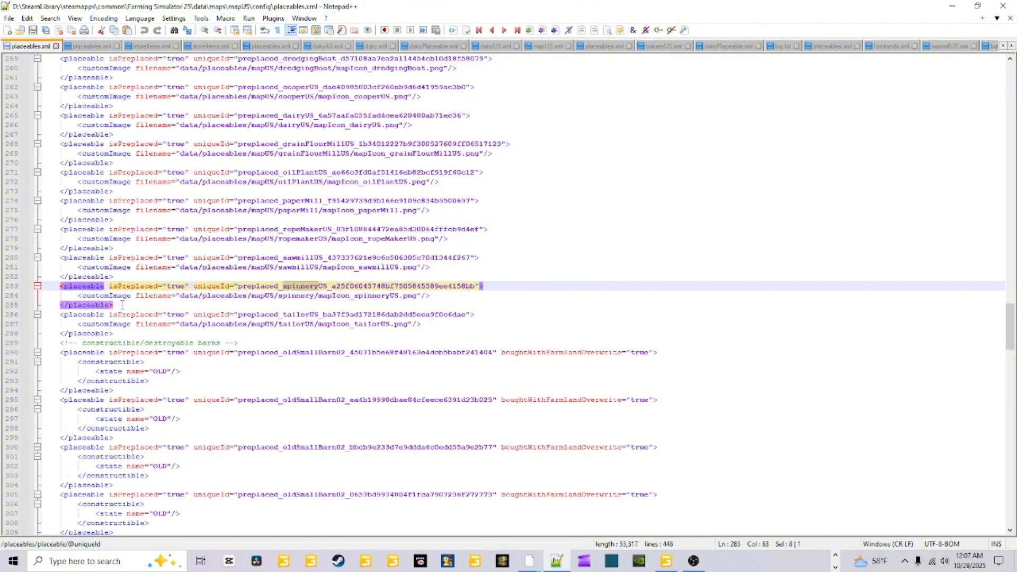
{"action": "left_click_drag", "start_coordinate": [123, 306], "coordinate": [27, 289]}
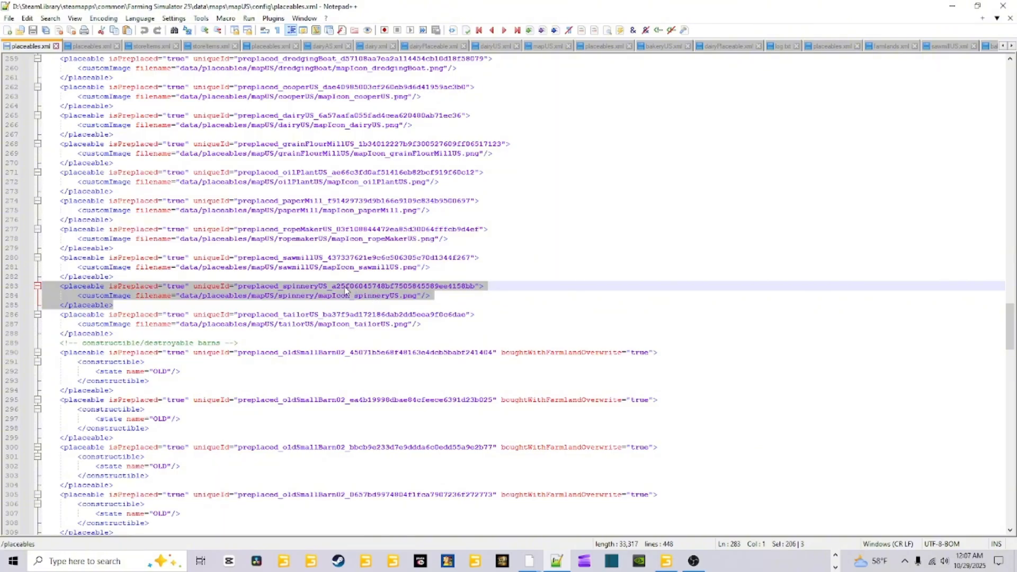
{"action": "right_click", "coordinate": [79, 292]}
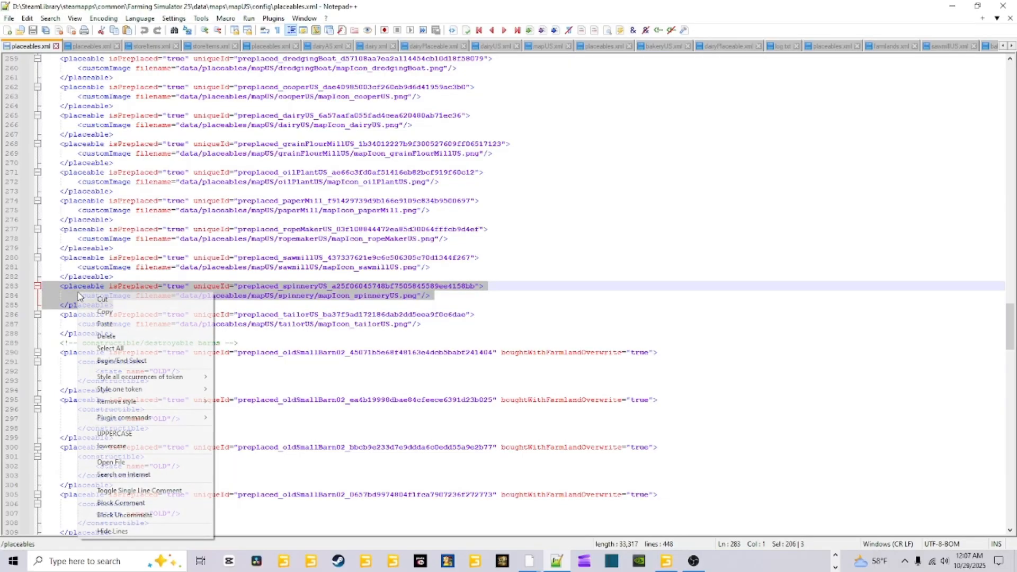
{"action": "left_click", "coordinate": [105, 312]}
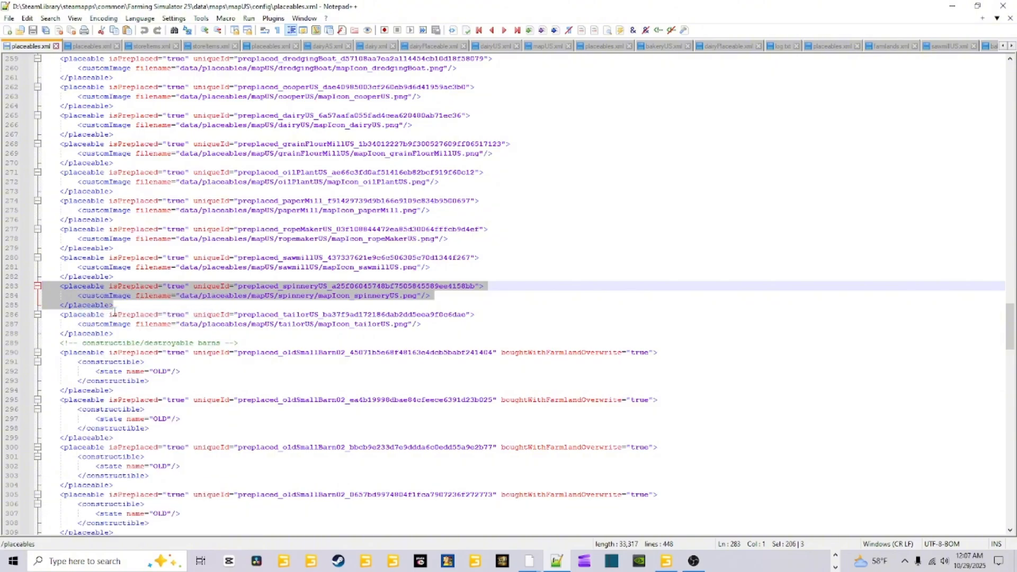
{"action": "left_click_drag", "start_coordinate": [119, 307], "coordinate": [33, 289]}
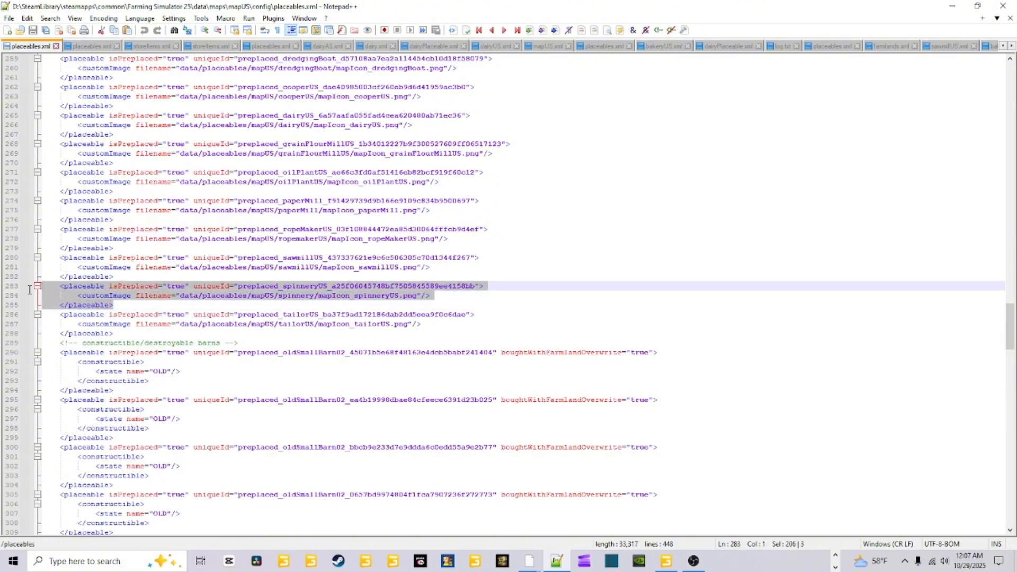
{"action": "right_click", "coordinate": [58, 295]}
{"action": "left_click", "coordinate": [97, 315]}
Switch to the File Explorer window showing the map mod's mapUS config folder
{"action": "left_click", "coordinate": [836, 555]}
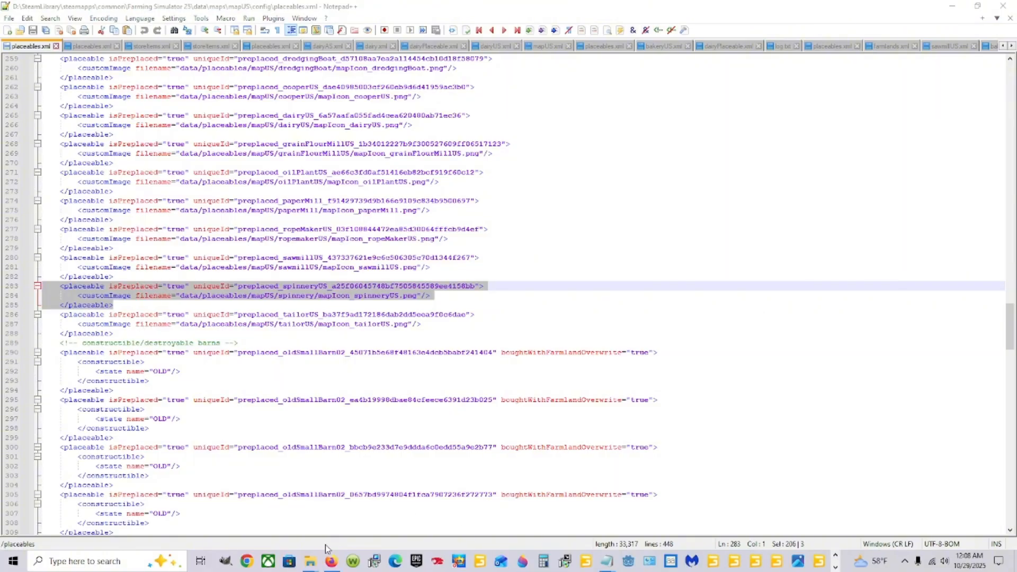
{"action": "mouse_move", "coordinate": [312, 561]}
{"action": "left_click", "coordinate": [202, 502]}
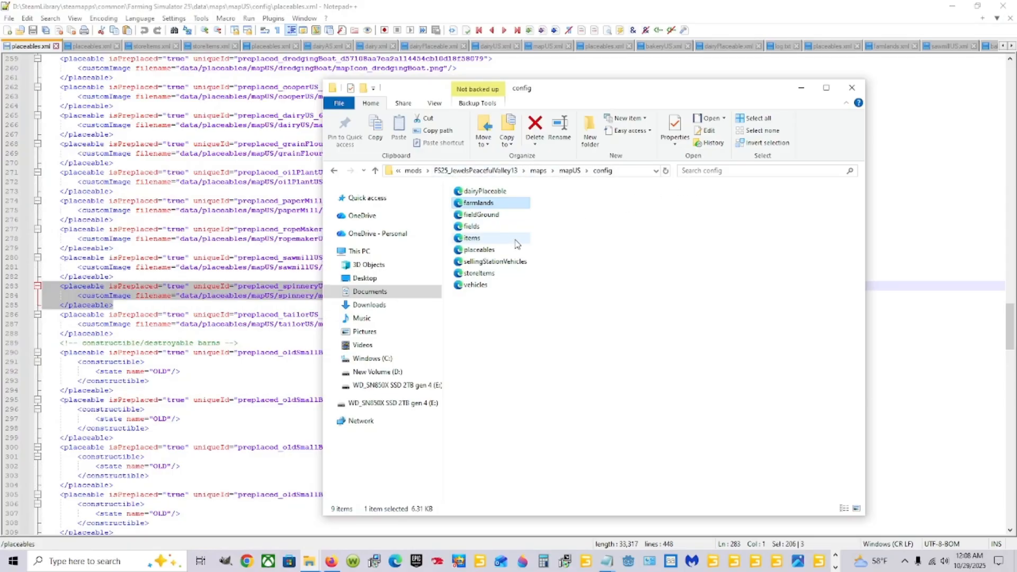
{"action": "left_click", "coordinate": [570, 170]}
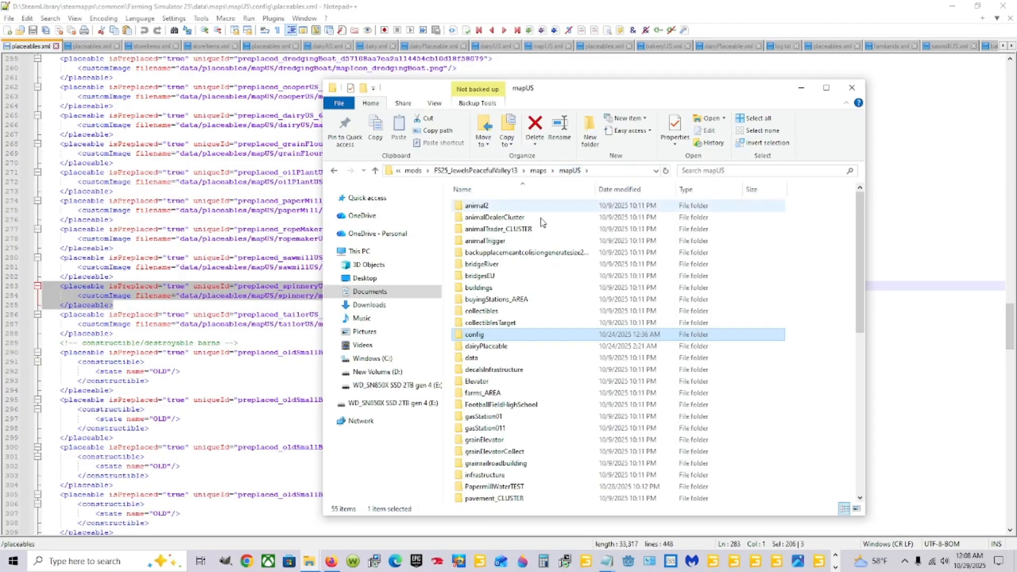
{"action": "scroll", "coordinate": [528, 296], "scroll_direction": "down", "scroll_amount": 9}
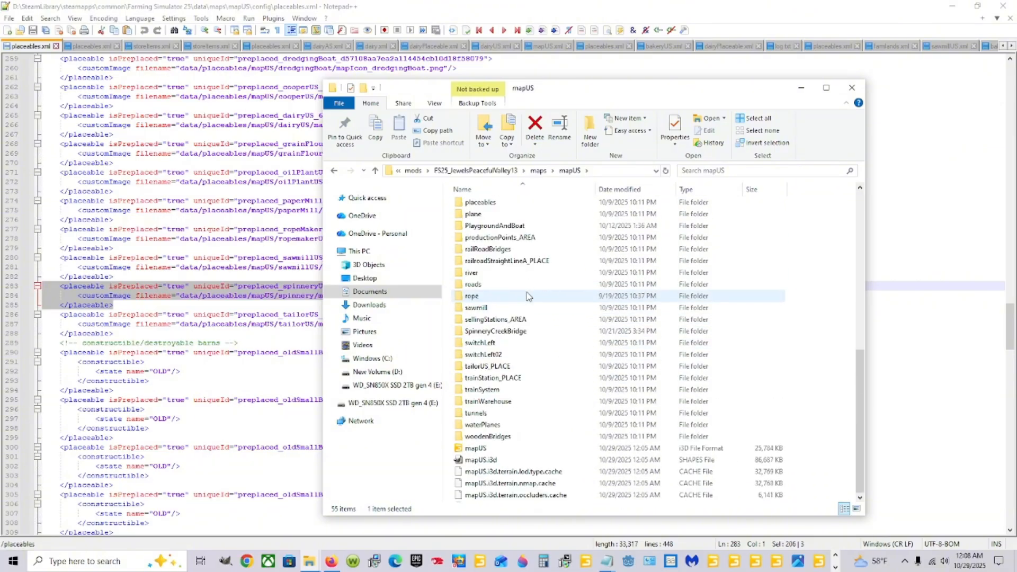
{"action": "double_click", "coordinate": [519, 238]}
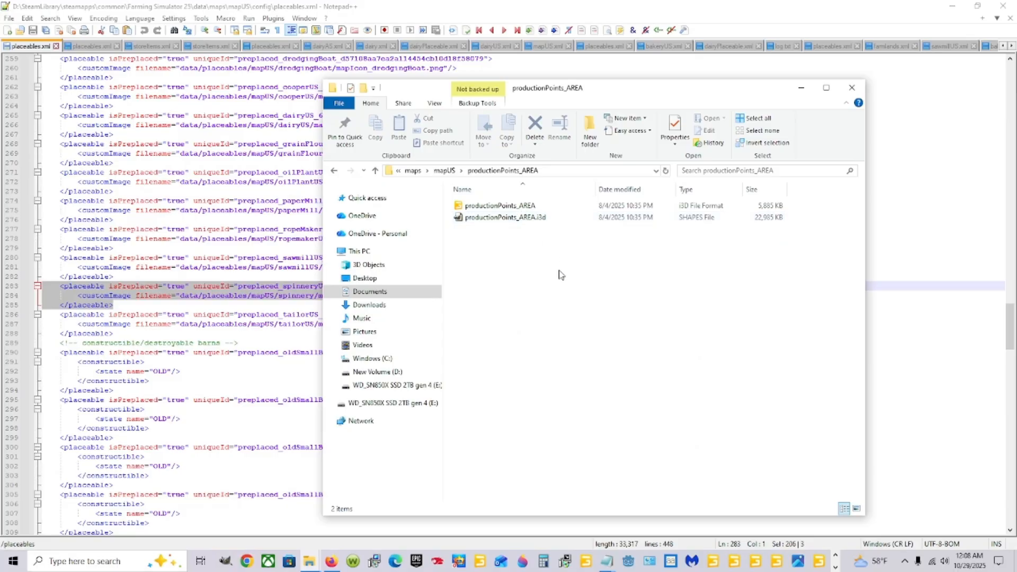
{"action": "left_click", "coordinate": [444, 170]}
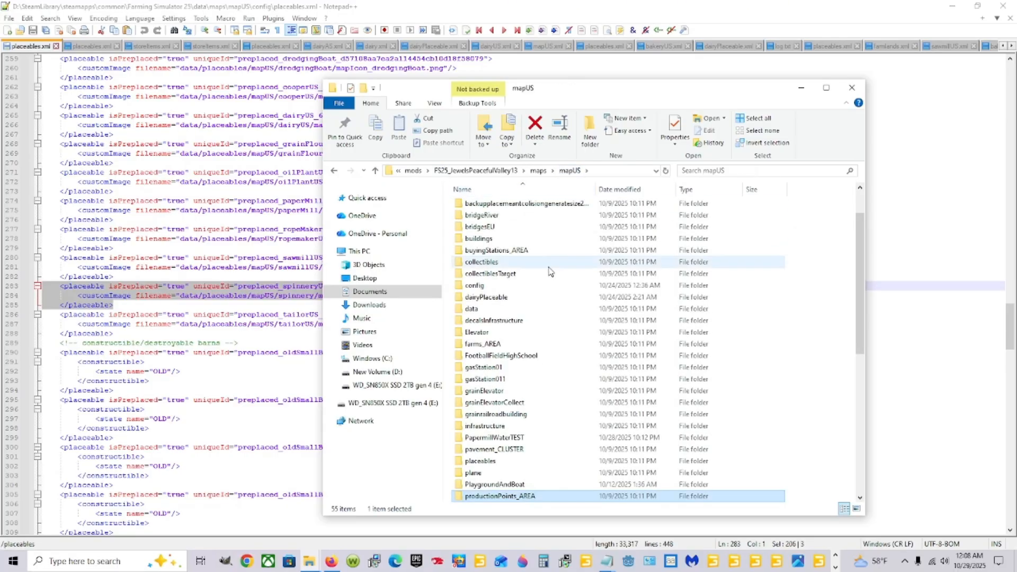
{"action": "scroll", "coordinate": [550, 276], "scroll_direction": "up", "scroll_amount": 2}
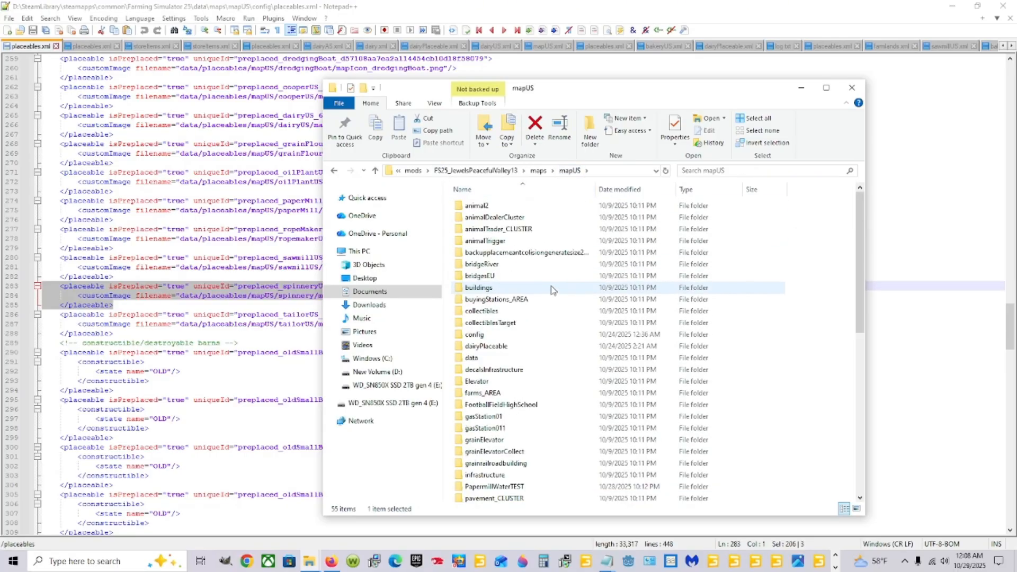
{"action": "double_click", "coordinate": [502, 335]}
Open the mod's placeables file from the config folder in Notepad++
{"action": "left_click", "coordinate": [492, 252]}
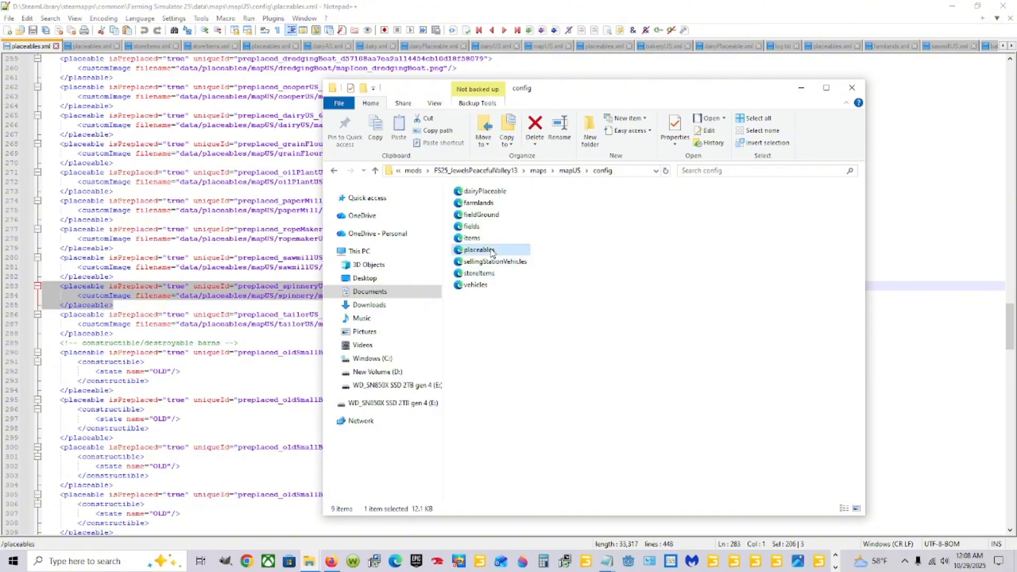
{"action": "right_click", "coordinate": [491, 252]}
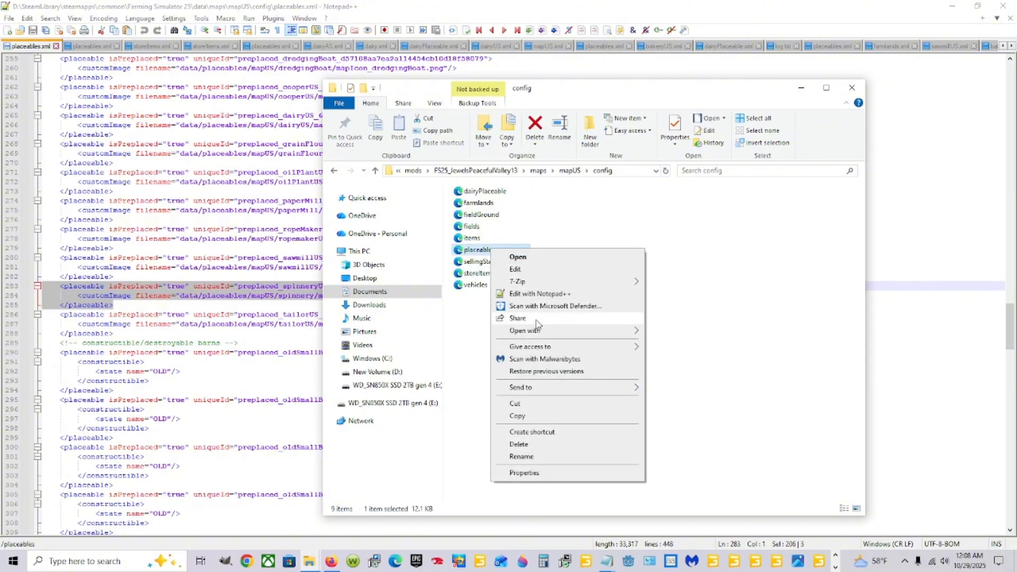
{"action": "left_click", "coordinate": [548, 294]}
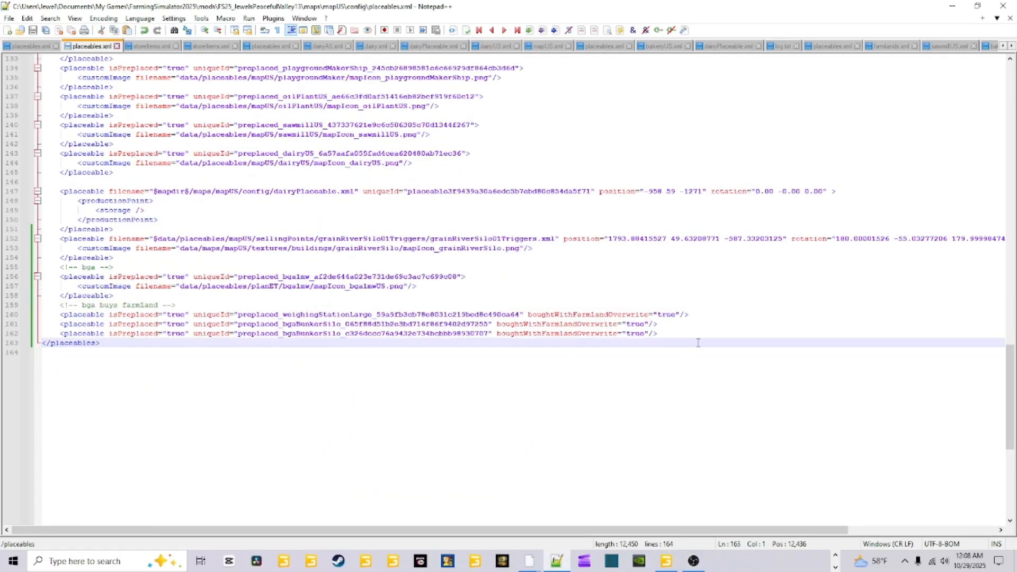
Paste the spinneryUS block on a new line after the last bgaBunkerSilo entry, before the closing placeables tag, and save the file
{"action": "left_click", "coordinate": [661, 332]}
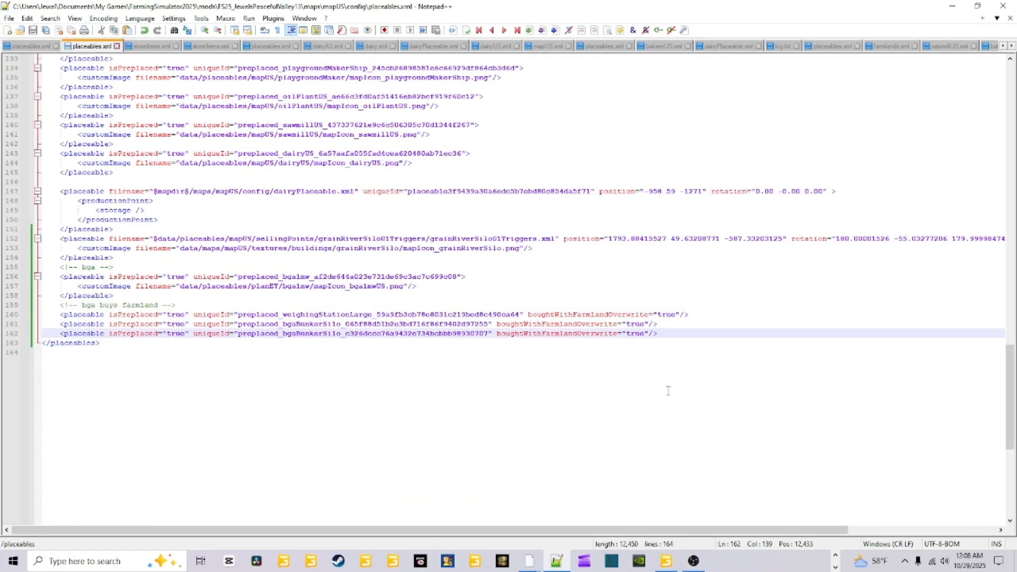
{"action": "key", "text": "Return"}
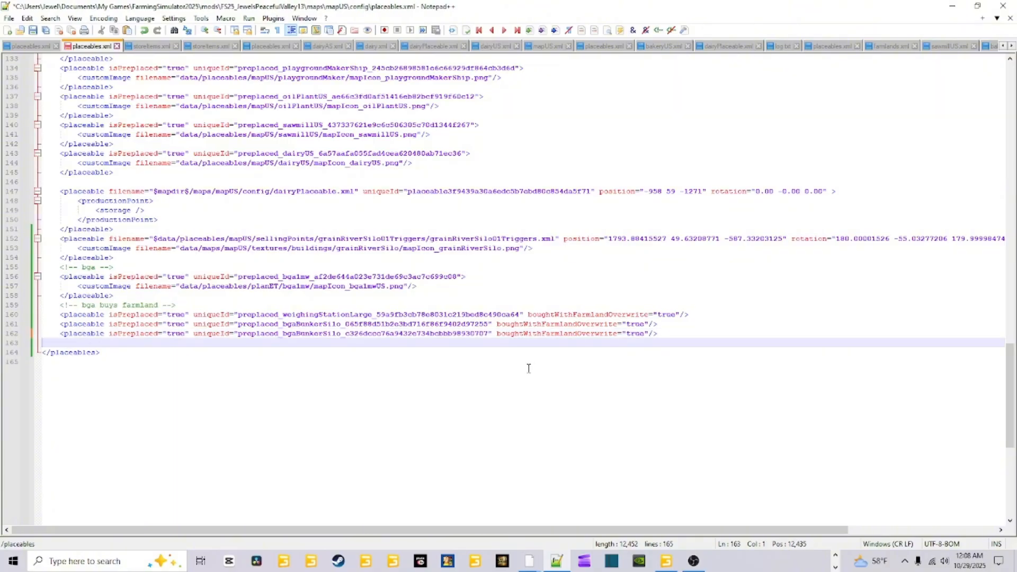
{"action": "right_click", "coordinate": [44, 348]}
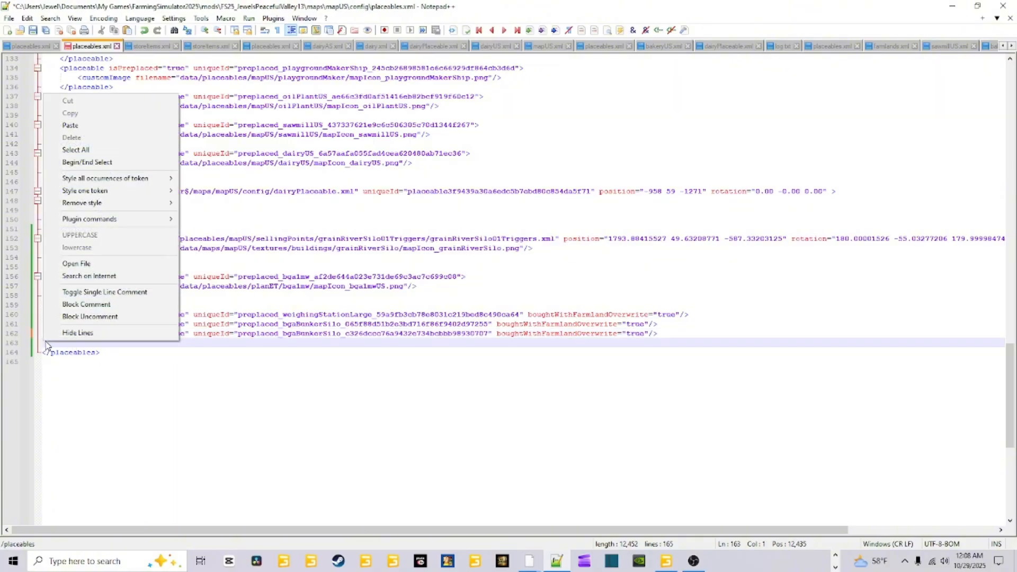
{"action": "left_click", "coordinate": [116, 126]}
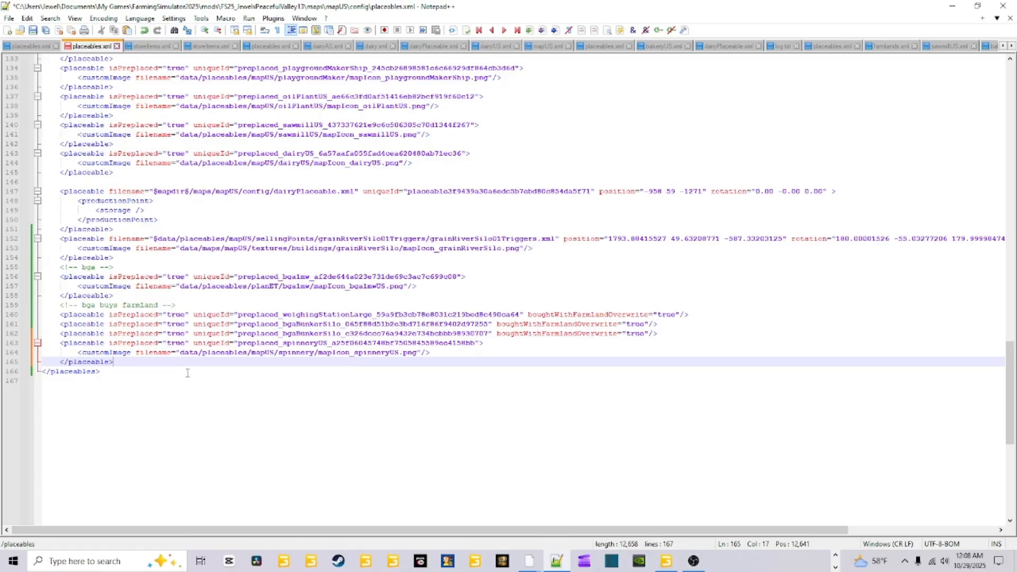
{"action": "left_click", "coordinate": [90, 344]}
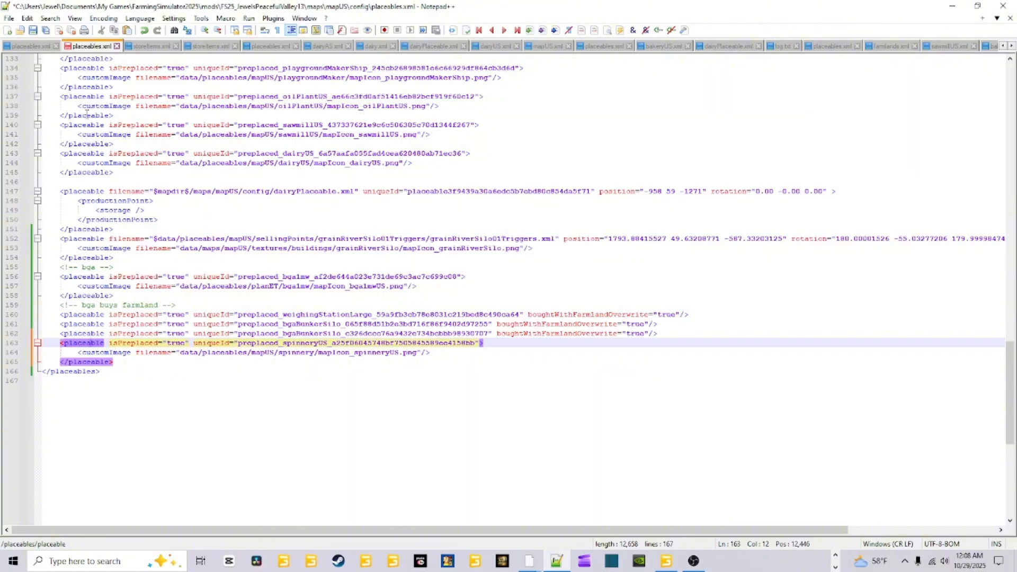
{"action": "left_click", "coordinate": [33, 30]}
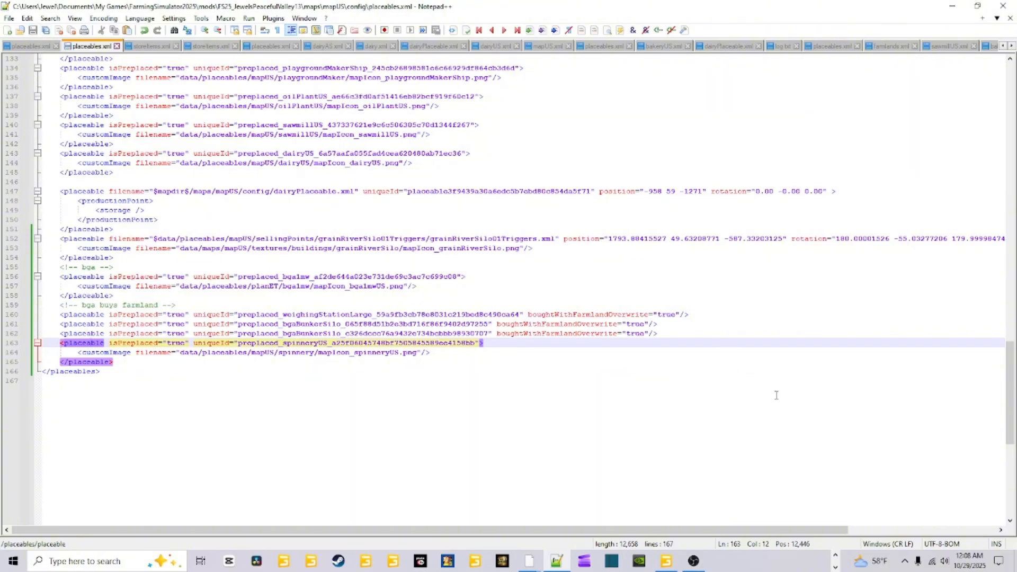
Open the storeItems file from the base game's mapUS config folder in Notepad++
{"action": "left_click", "coordinate": [834, 554]}
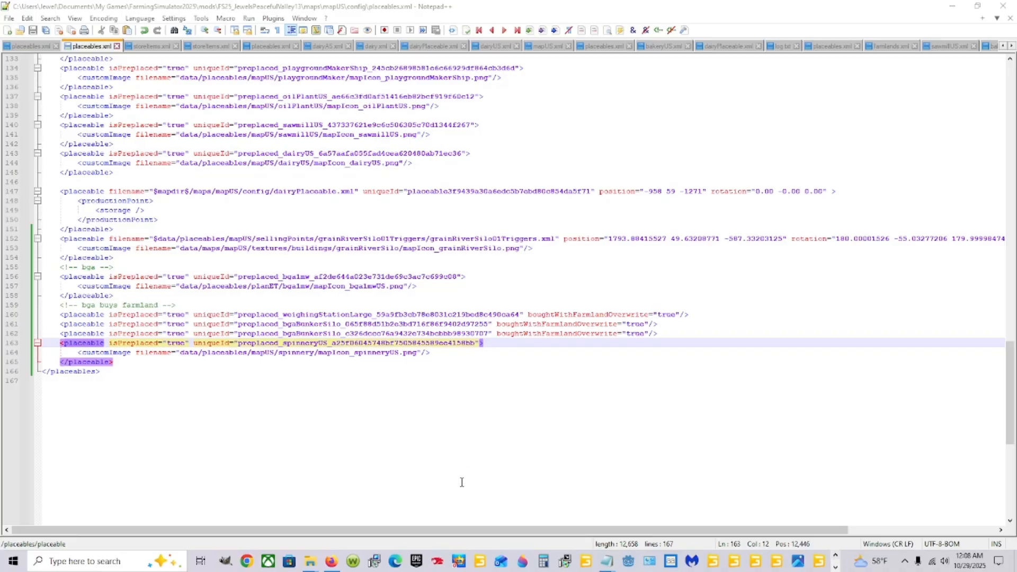
{"action": "mouse_move", "coordinate": [309, 560]}
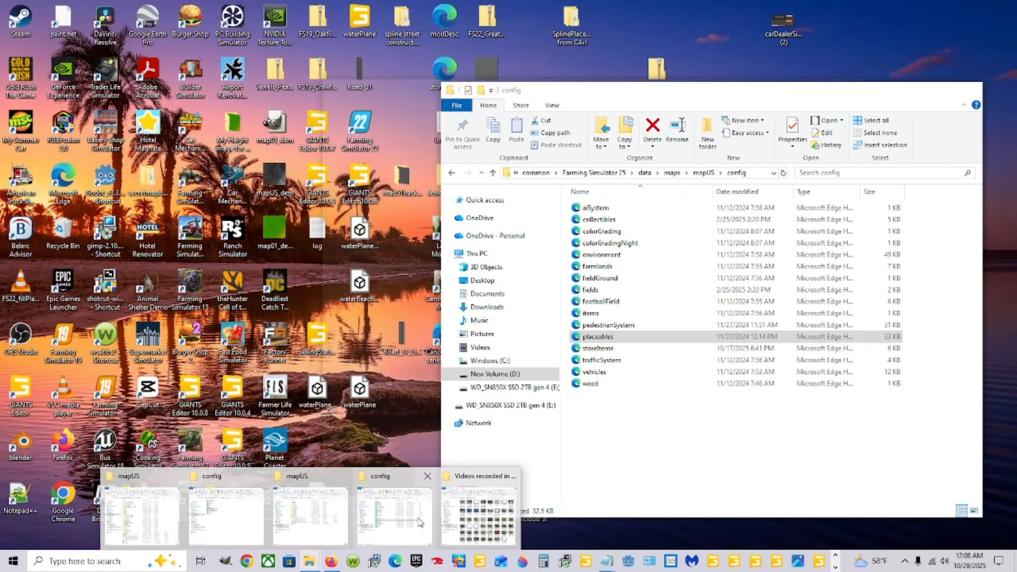
{"action": "left_click", "coordinate": [418, 523]}
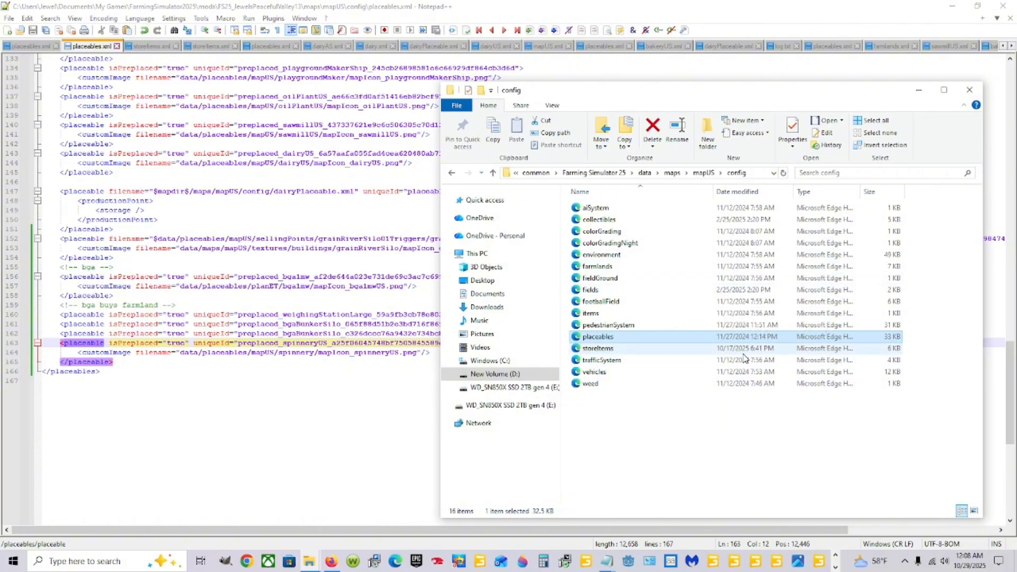
{"action": "right_click", "coordinate": [623, 352]}
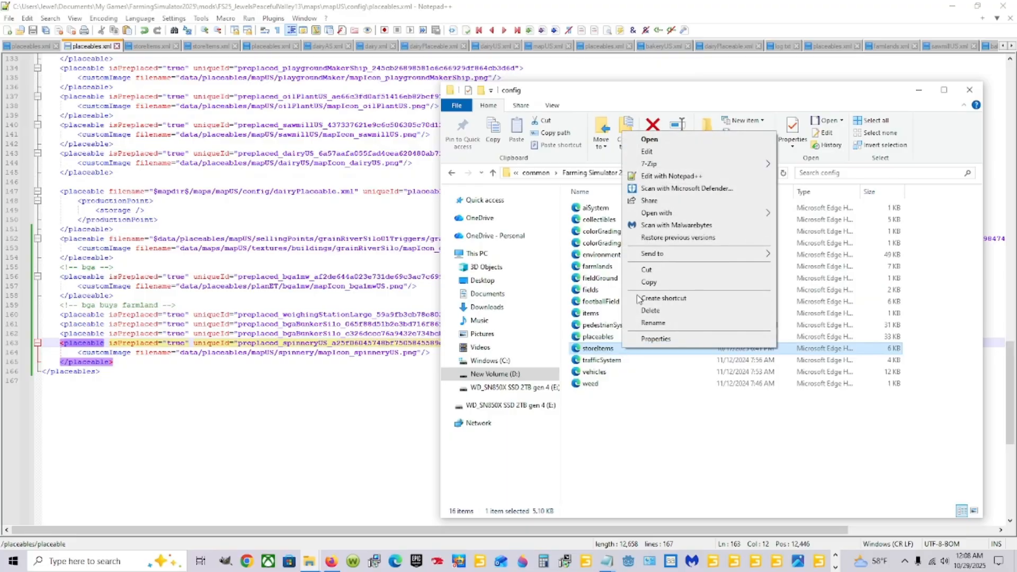
{"action": "left_click", "coordinate": [666, 179]}
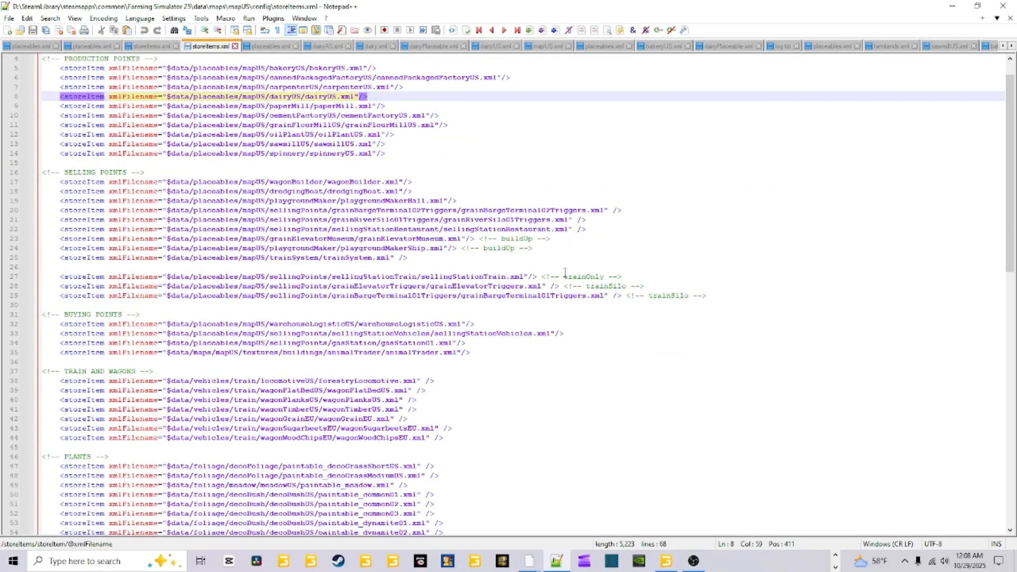
Copy the whole spinneryUS storeItem line from the Production Points section of the base game's storeItems file
{"action": "scroll", "coordinate": [430, 263], "scroll_direction": "up", "scroll_amount": 1}
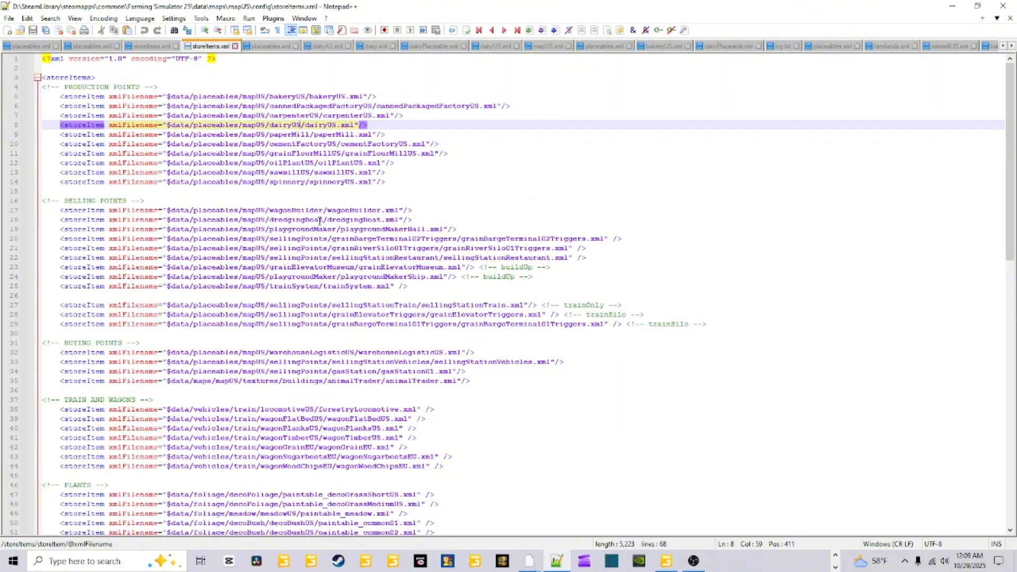
{"action": "left_click", "coordinate": [335, 182]}
{"action": "left_click", "coordinate": [396, 181]}
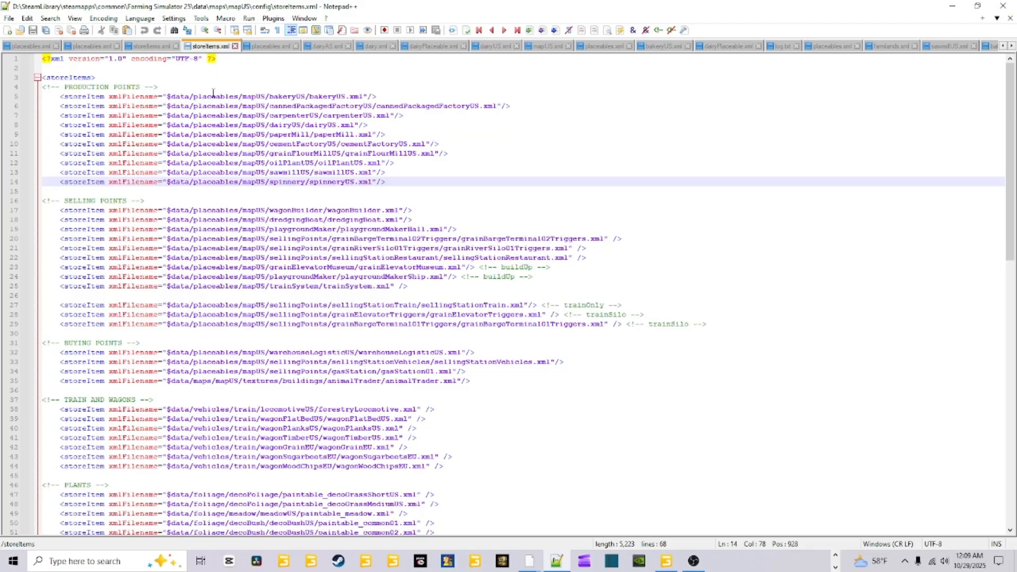
{"action": "scroll", "coordinate": [309, 405], "scroll_direction": "down", "scroll_amount": 5}
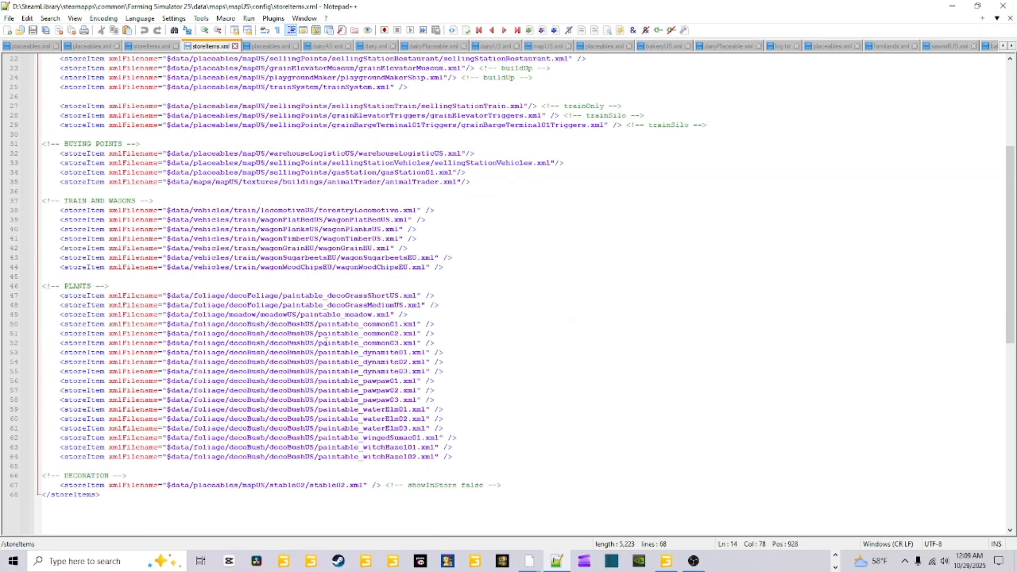
{"action": "scroll", "coordinate": [312, 301], "scroll_direction": "up", "scroll_amount": 5}
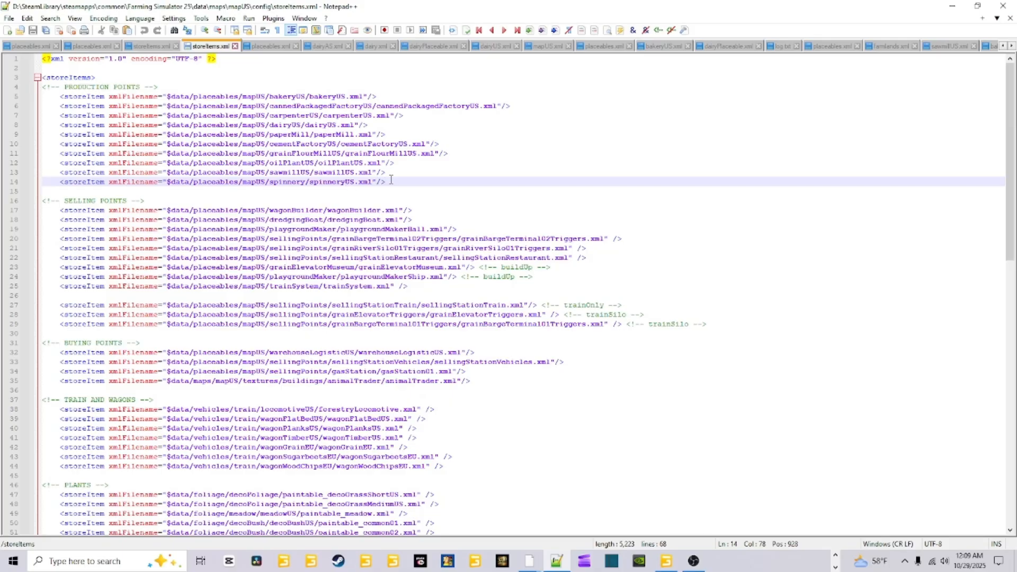
{"action": "left_click_drag", "start_coordinate": [390, 182], "coordinate": [167, 183]}
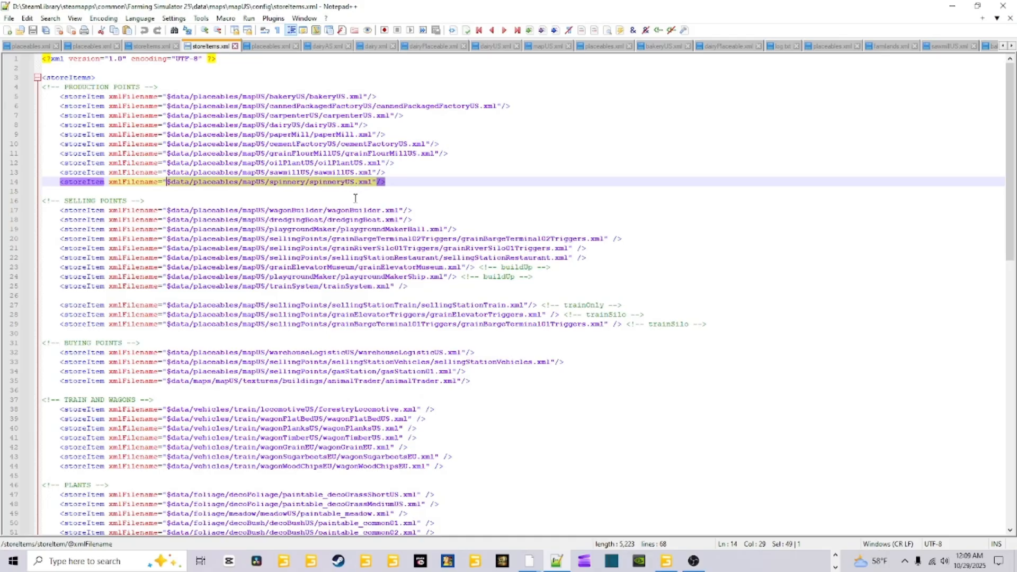
{"action": "left_click", "coordinate": [390, 182]}
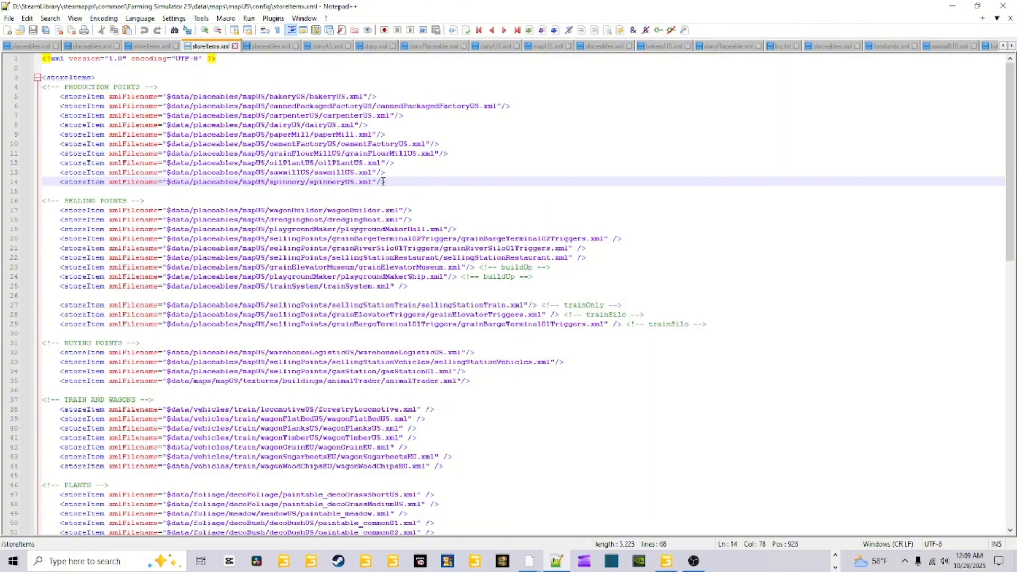
{"action": "left_click_drag", "start_coordinate": [386, 182], "coordinate": [37, 181]}
{"action": "right_click", "coordinate": [46, 181]}
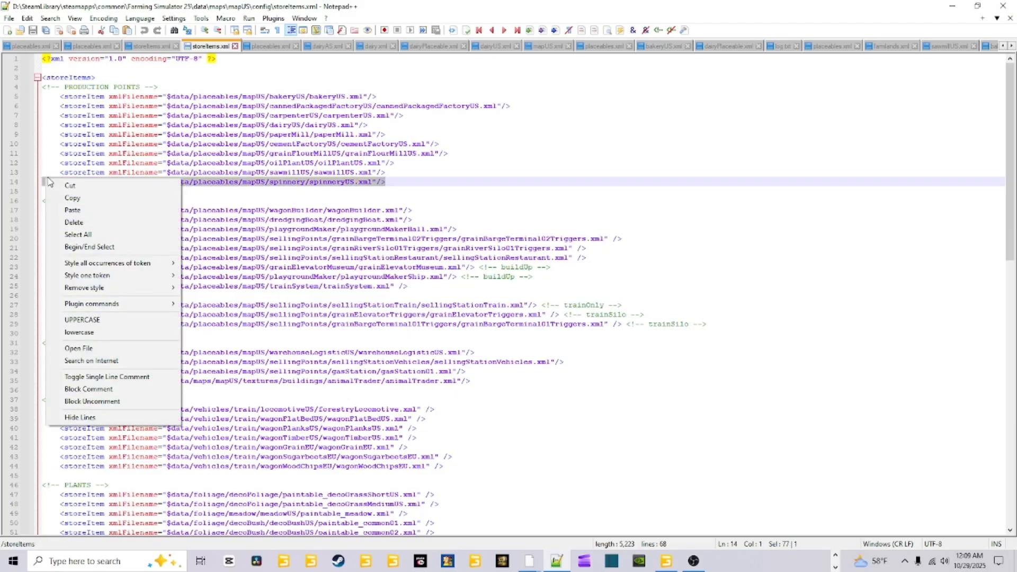
{"action": "left_click", "coordinate": [87, 198]}
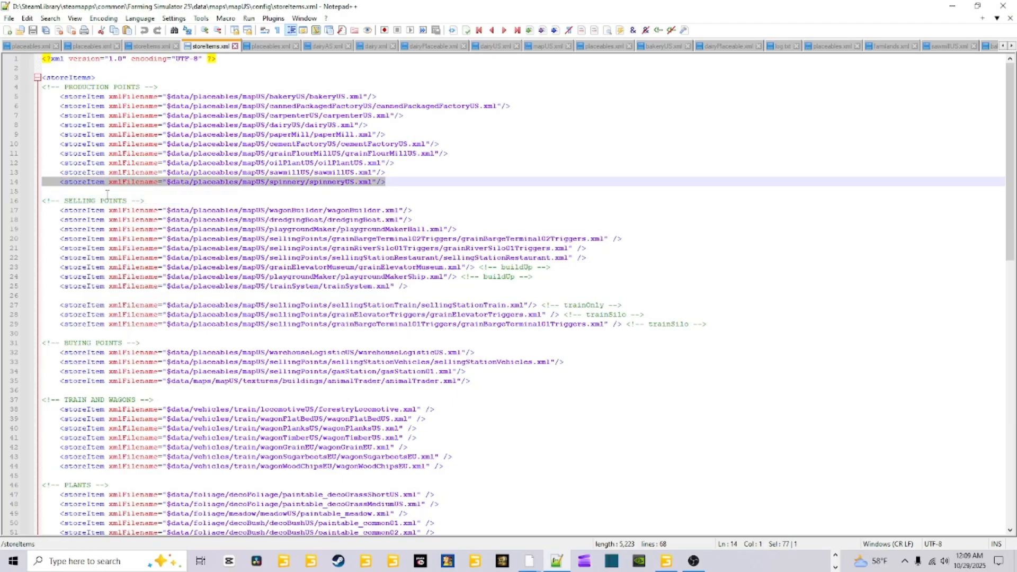
{"action": "left_click", "coordinate": [519, 193]}
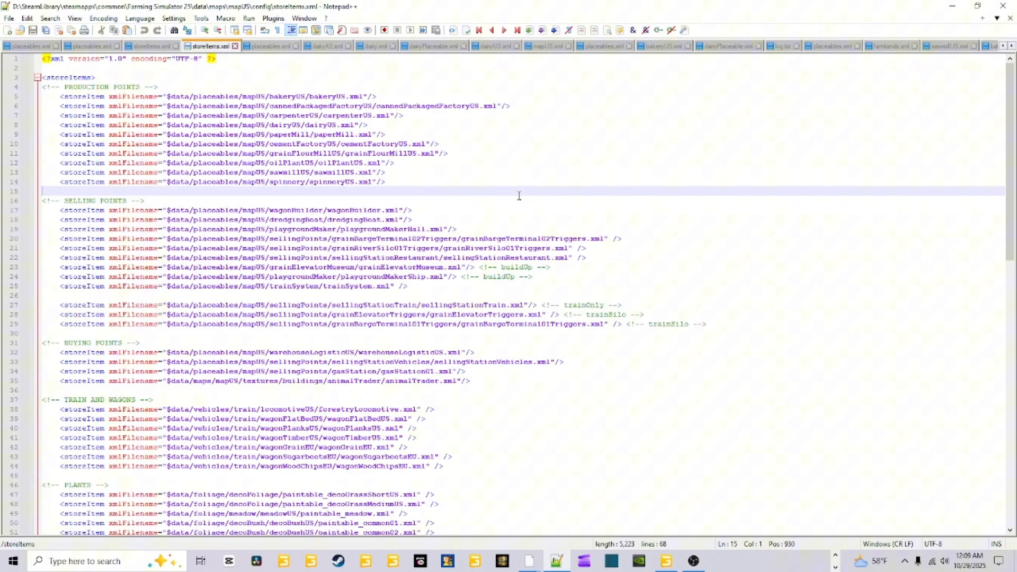
Switch to the base game's mapUS config folder in File Explorer and show the file options for storeItems
{"action": "left_click", "coordinate": [835, 556]}
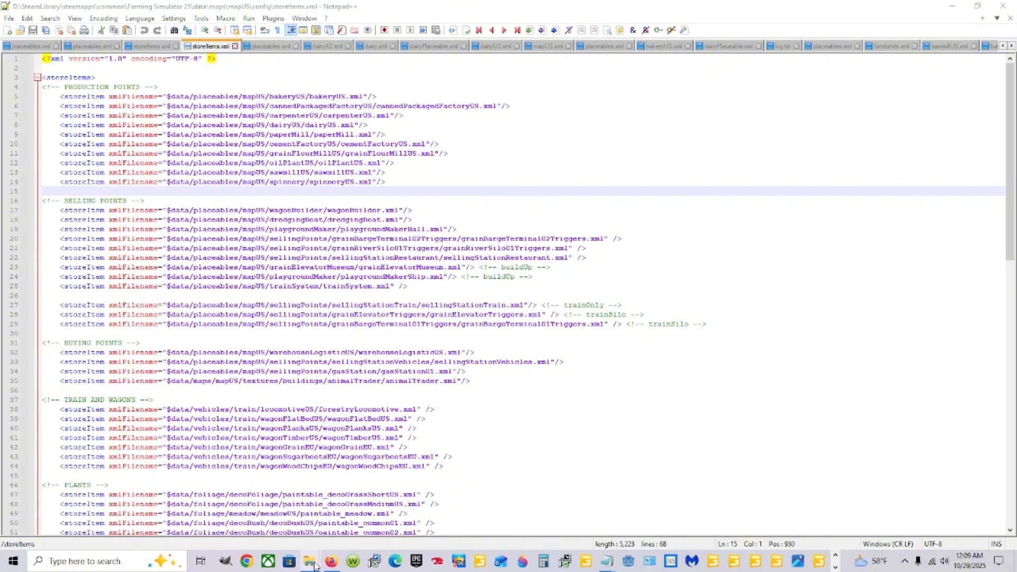
{"action": "mouse_move", "coordinate": [314, 566]}
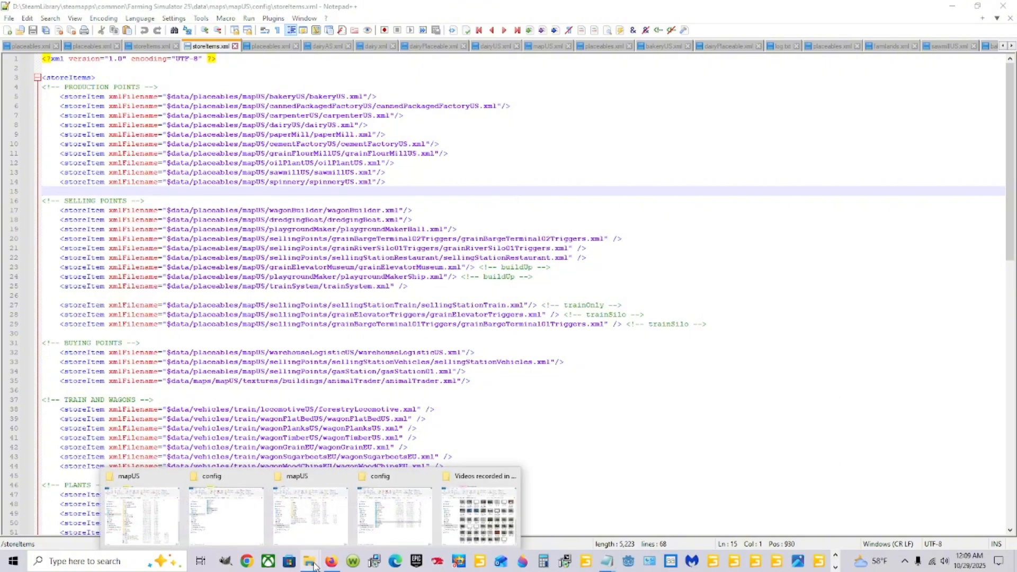
{"action": "left_click", "coordinate": [396, 514]}
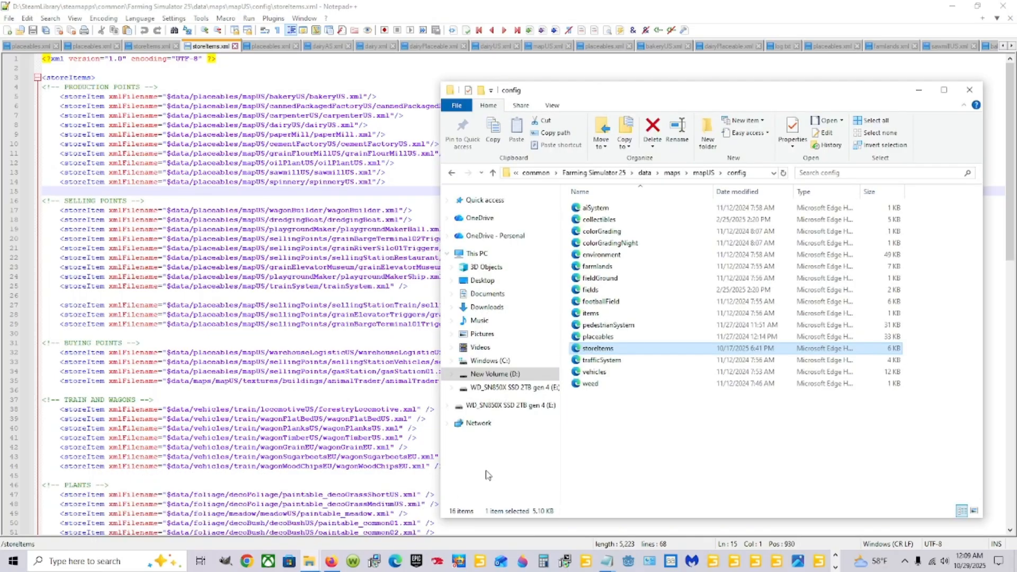
{"action": "right_click", "coordinate": [625, 350]}
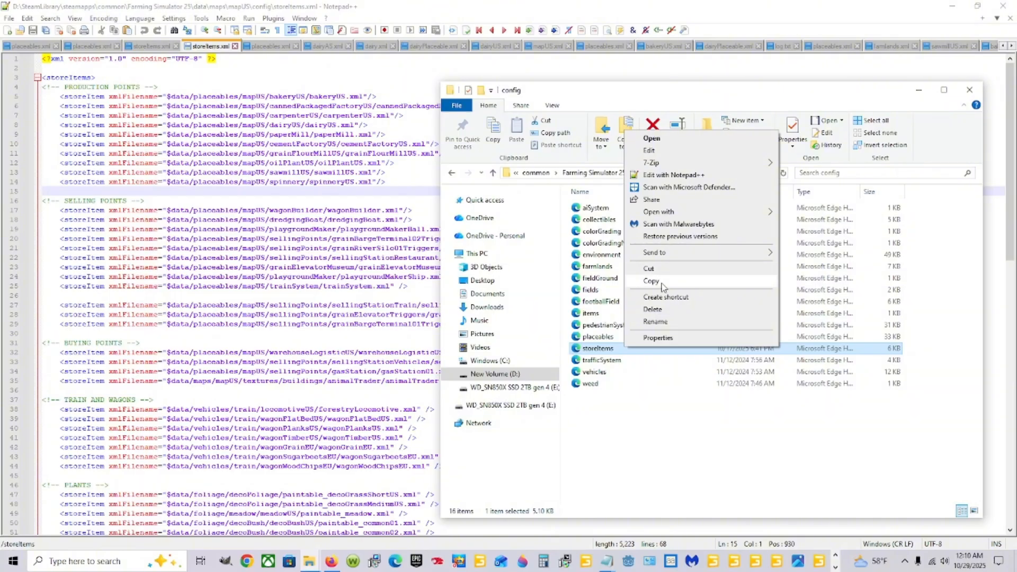
{"action": "left_click", "coordinate": [658, 404]}
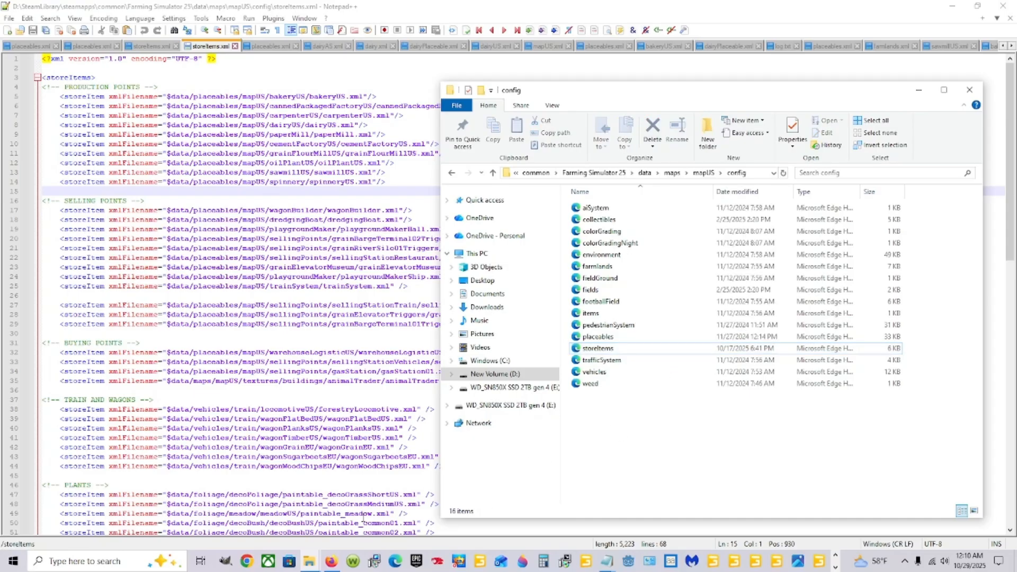
Switch to the map mod's mapUS config folder in File Explorer and locate the storeItems file there
{"action": "mouse_move", "coordinate": [310, 561]}
{"action": "left_click", "coordinate": [202, 496]}
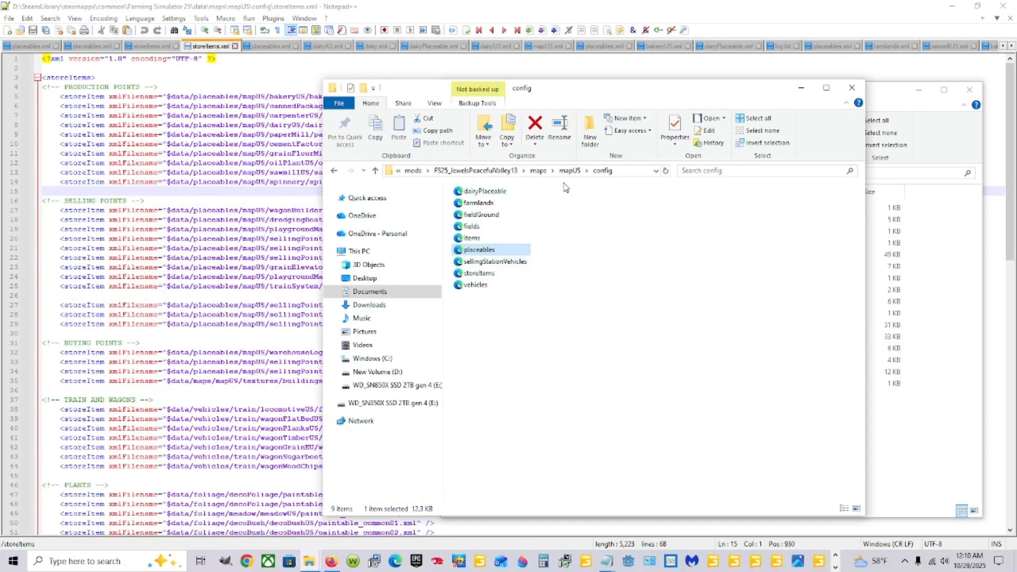
{"action": "right_click", "coordinate": [545, 348]}
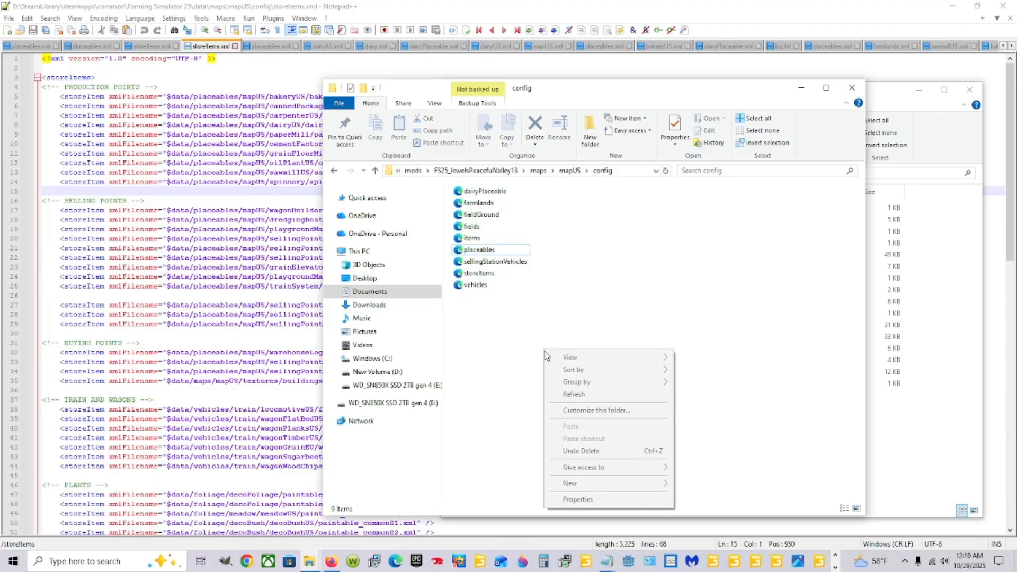
{"action": "left_click", "coordinate": [519, 300]}
{"action": "left_click", "coordinate": [490, 273]}
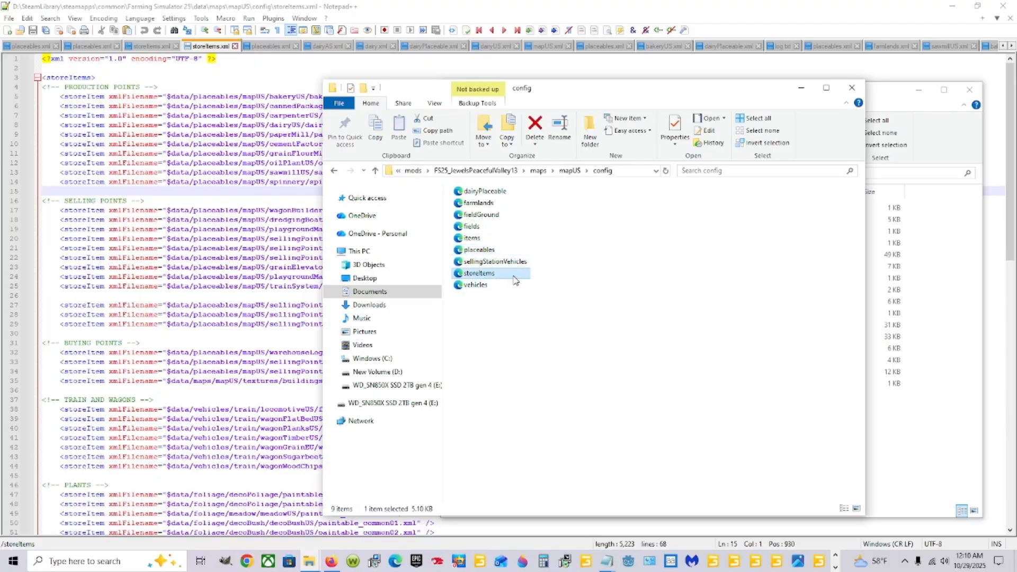
Open the mapUS XML file from the mod's mapUS folder in Notepad++ and check its storeItems filename line
{"action": "left_click", "coordinate": [570, 170]}
{"action": "scroll", "coordinate": [574, 274], "scroll_direction": "down", "scroll_amount": 10}
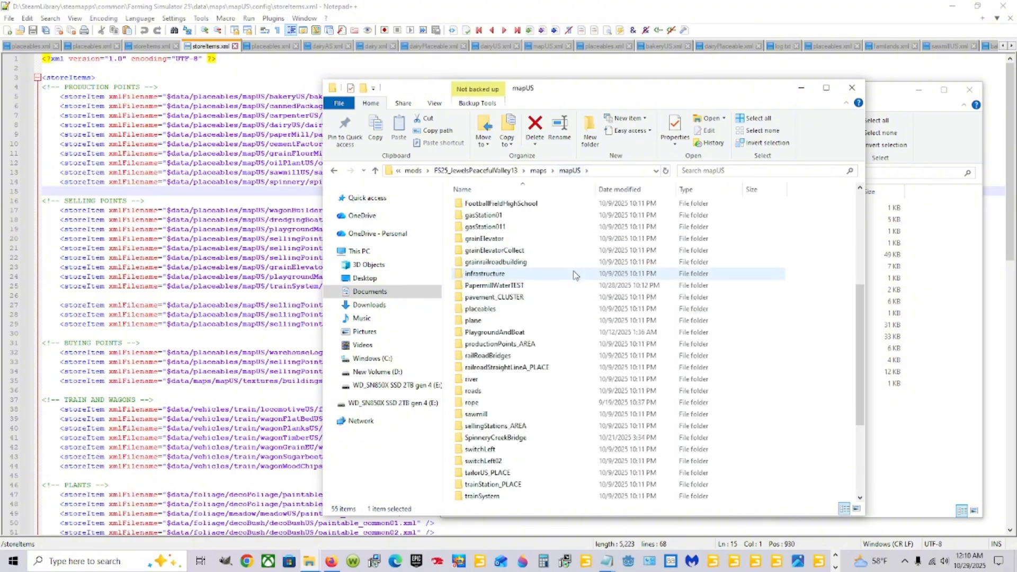
{"action": "left_click", "coordinate": [491, 475]}
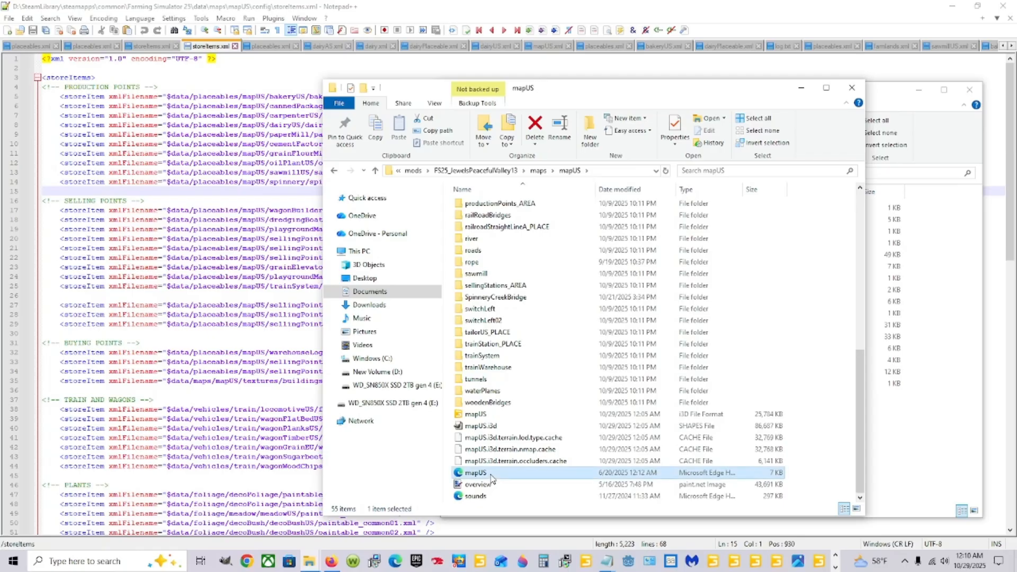
{"action": "right_click", "coordinate": [495, 472]}
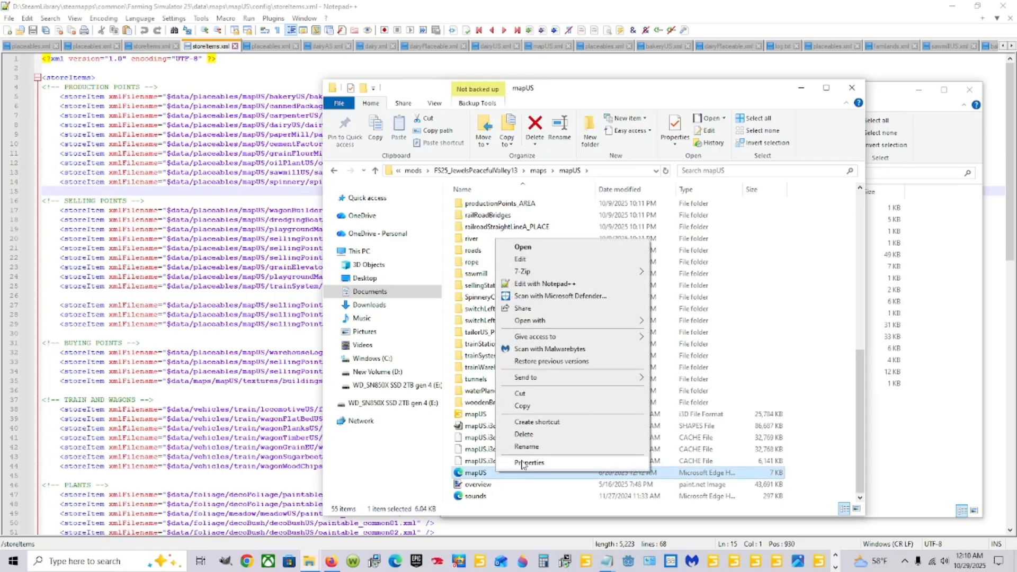
{"action": "left_click", "coordinate": [570, 286]}
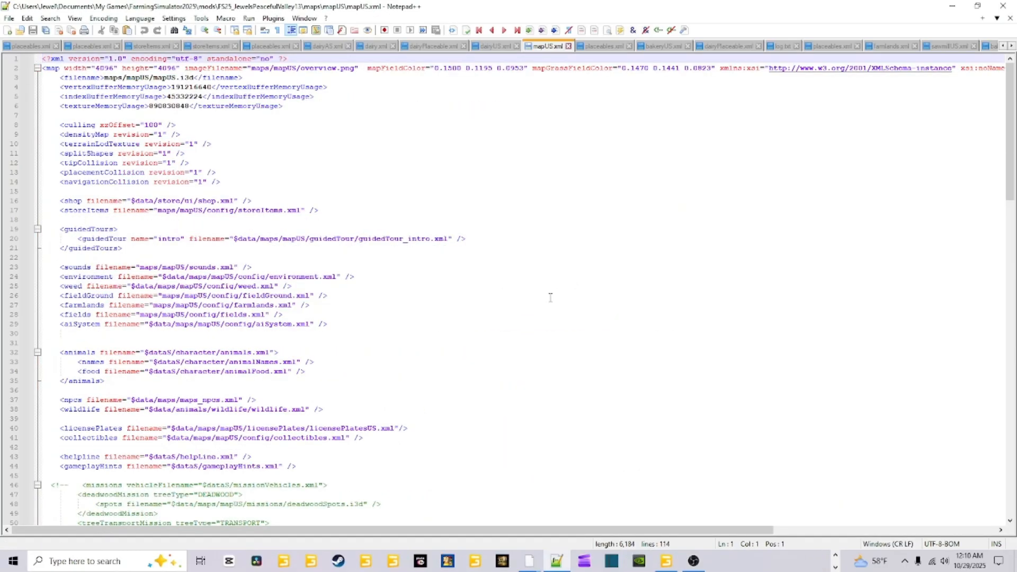
{"action": "left_click", "coordinate": [325, 210]}
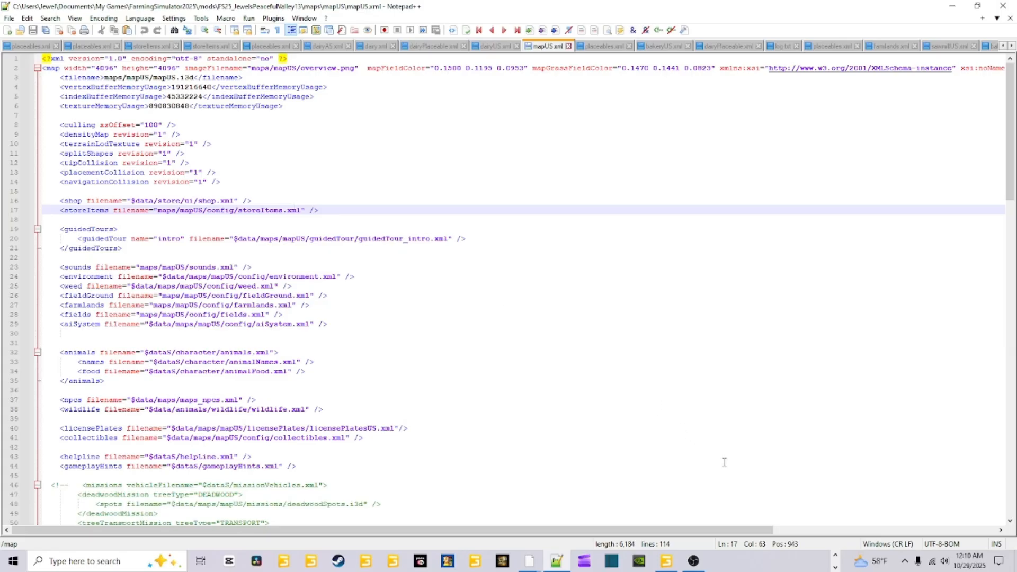
Go back to the mod's mapUS config folder in File Explorer and open its storeItems file in Notepad++
{"action": "left_click", "coordinate": [836, 555]}
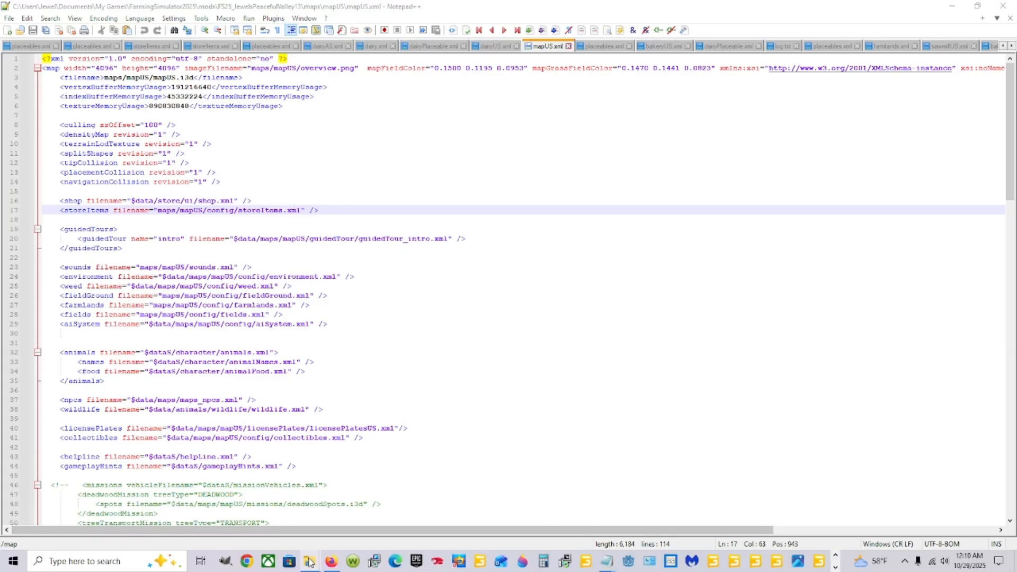
{"action": "mouse_move", "coordinate": [310, 561]}
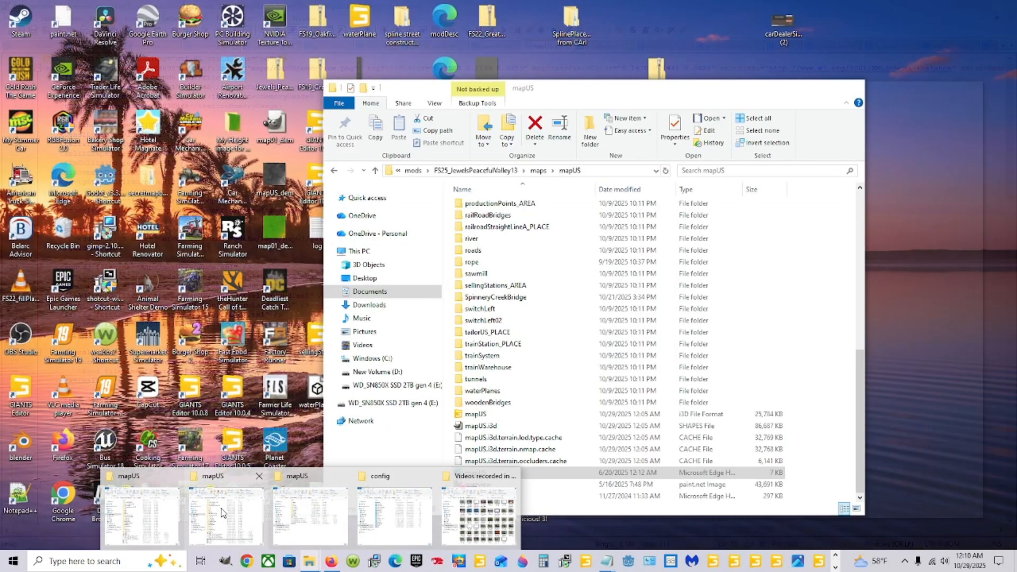
{"action": "left_click", "coordinate": [221, 512]}
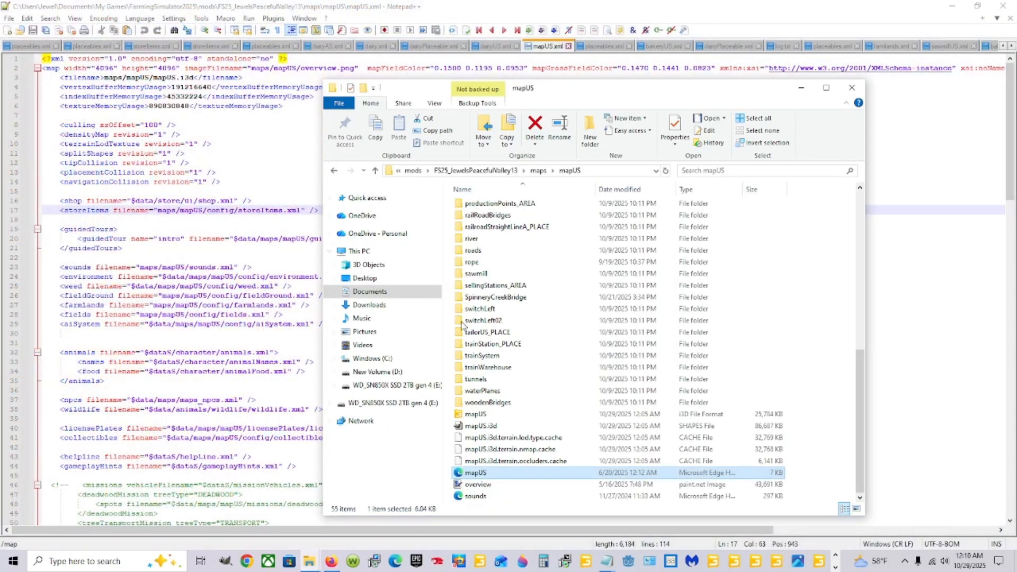
{"action": "scroll", "coordinate": [538, 310], "scroll_direction": "down", "scroll_amount": 5}
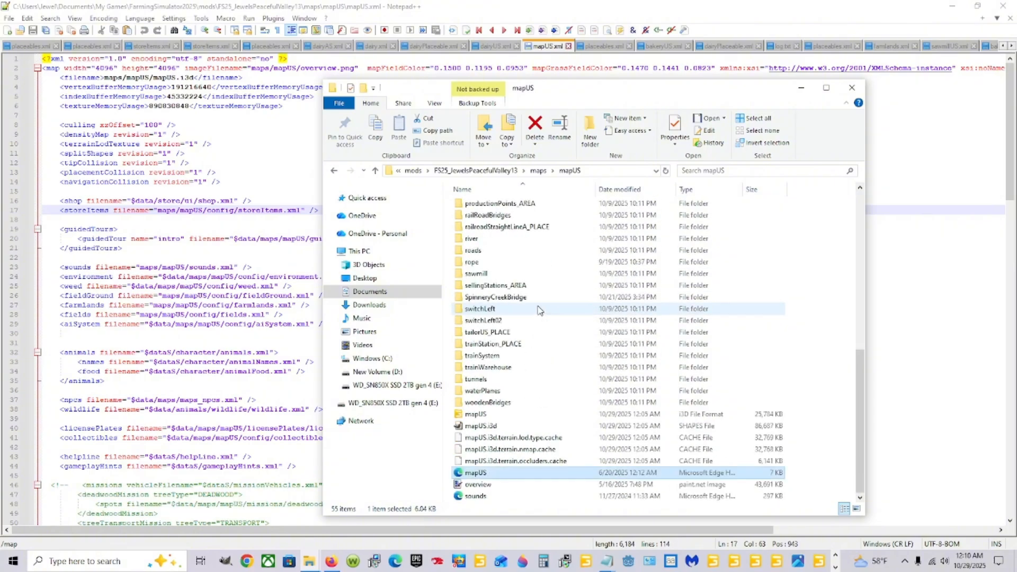
{"action": "scroll", "coordinate": [538, 310], "scroll_direction": "up", "scroll_amount": 12}
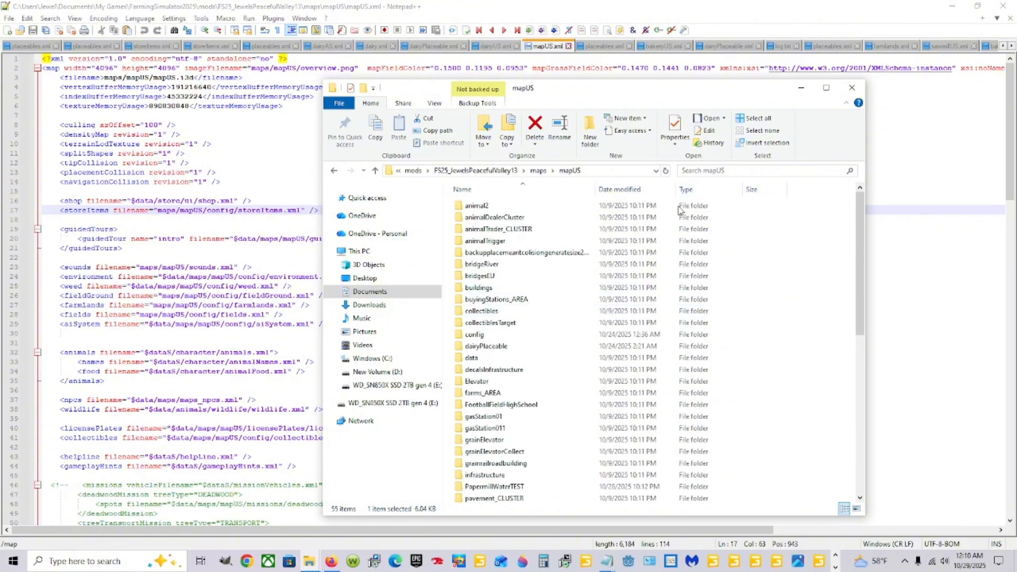
{"action": "double_click", "coordinate": [505, 339]}
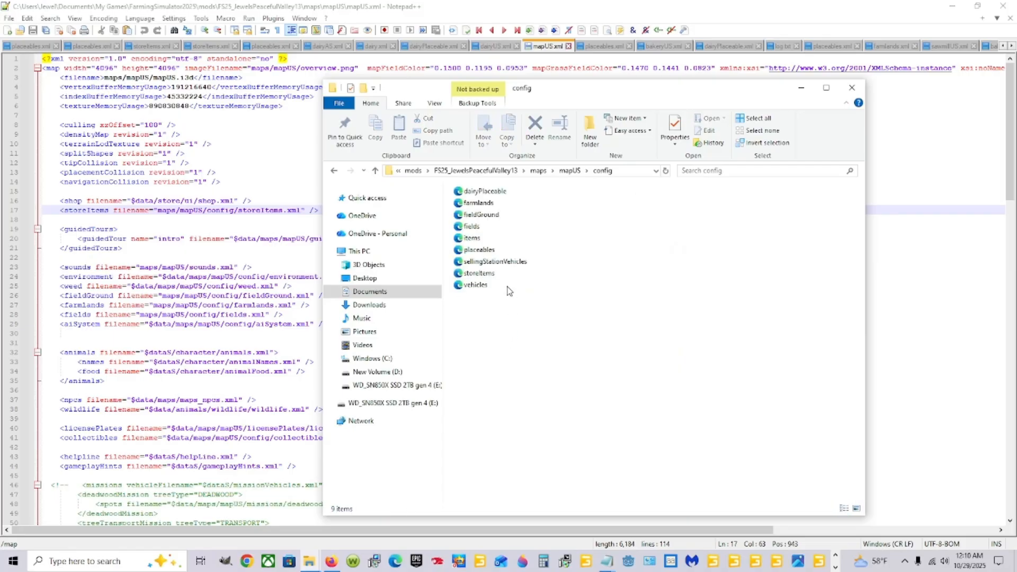
{"action": "left_click", "coordinate": [477, 273]}
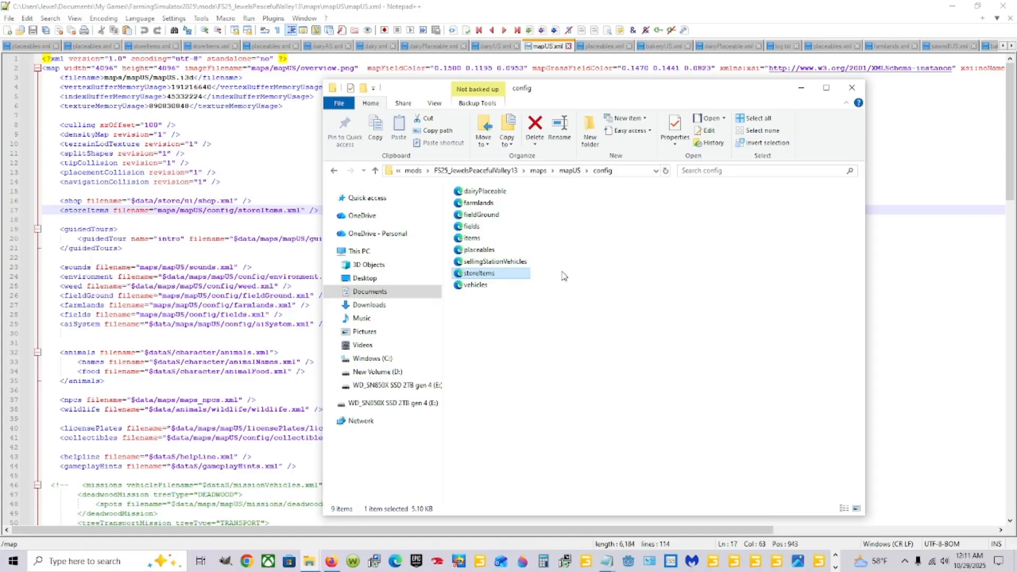
{"action": "left_click_drag", "start_coordinate": [629, 97], "coordinate": [354, 239]}
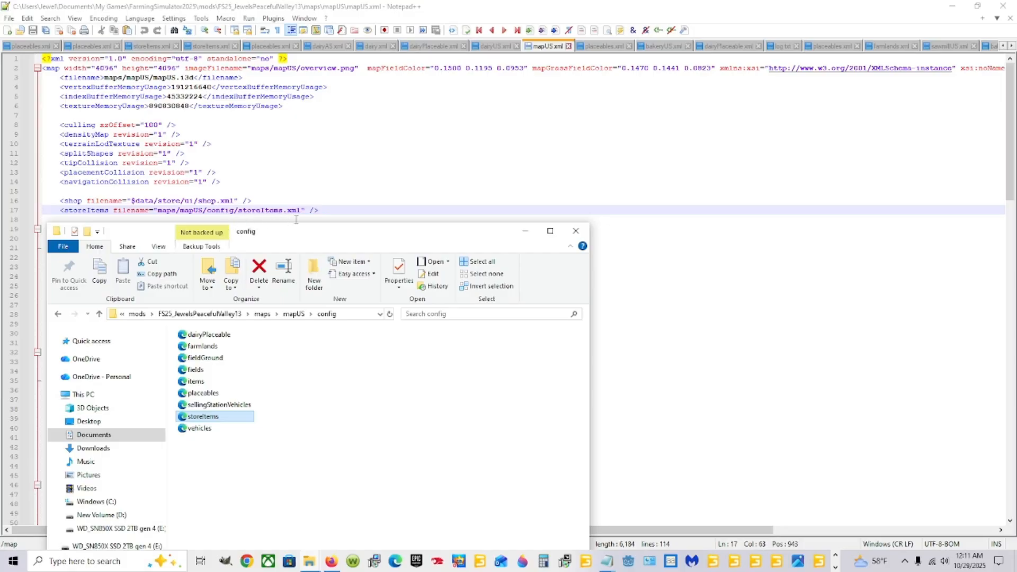
{"action": "left_click_drag", "start_coordinate": [314, 239], "coordinate": [643, 108]}
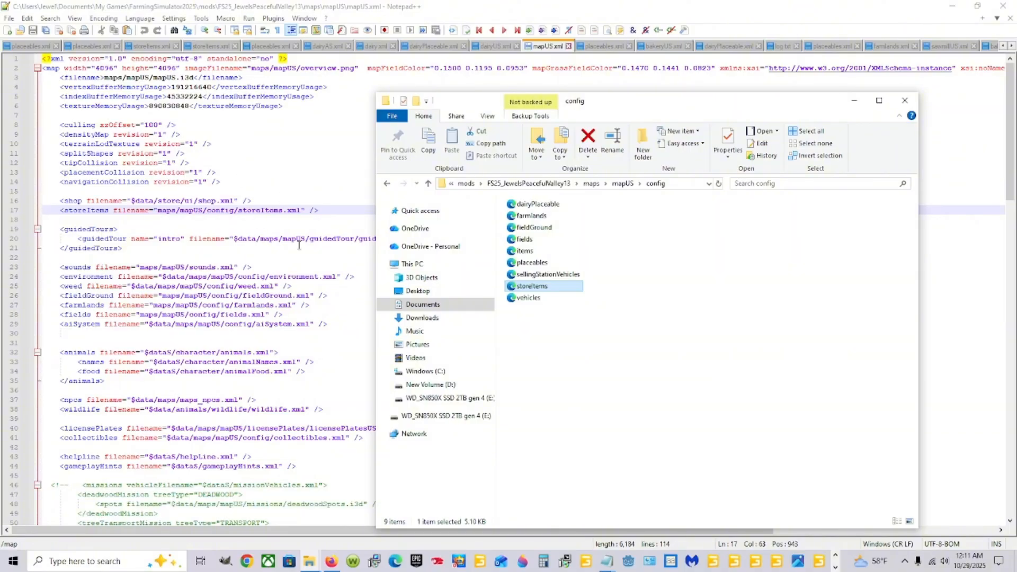
{"action": "right_click", "coordinate": [565, 286]}
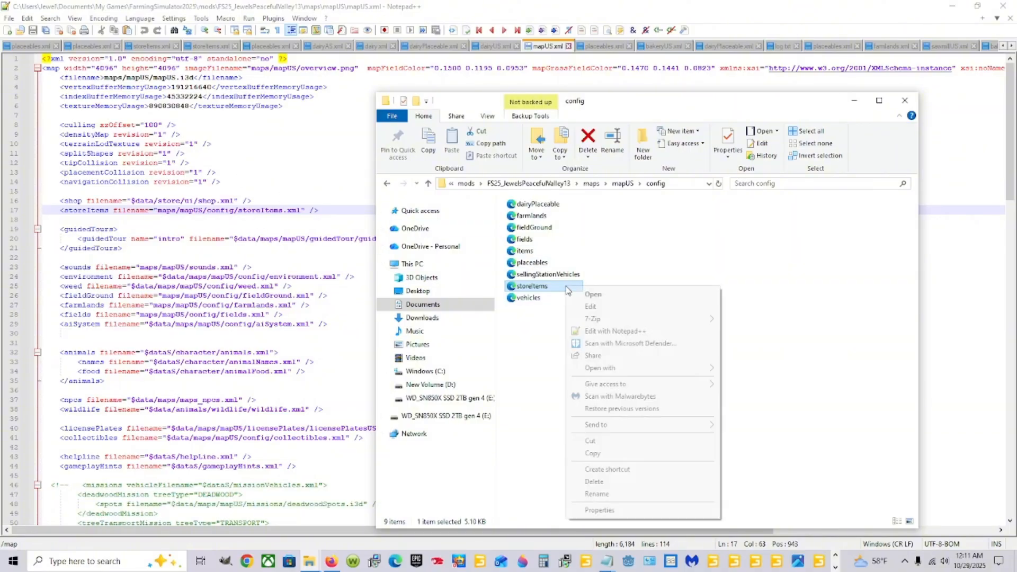
{"action": "left_click", "coordinate": [609, 331]}
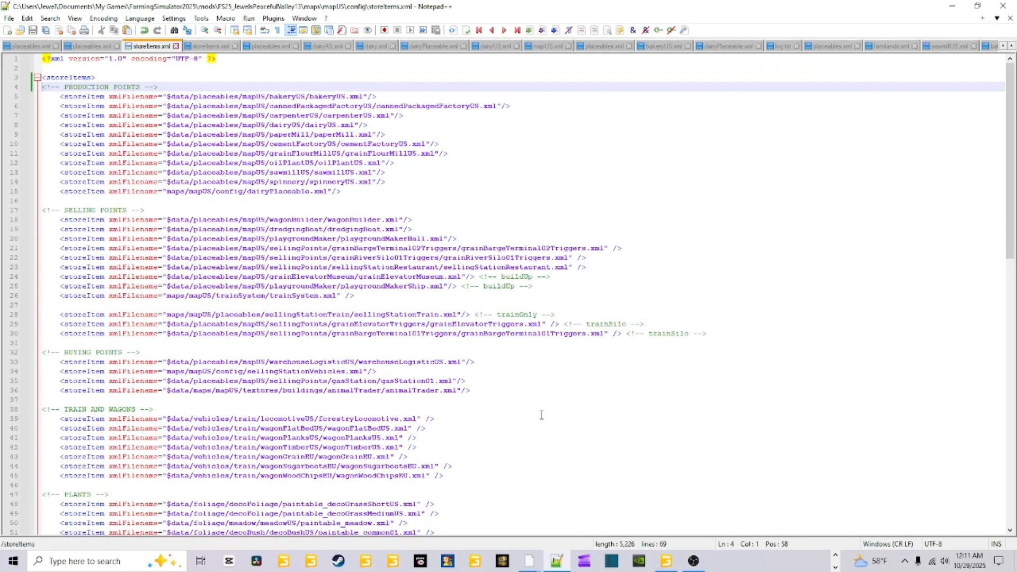
Examine the spinneryUS entry and the trainSystem.xml path in the Selling Points section of the mod's storeItems file
{"action": "left_click", "coordinate": [319, 182]}
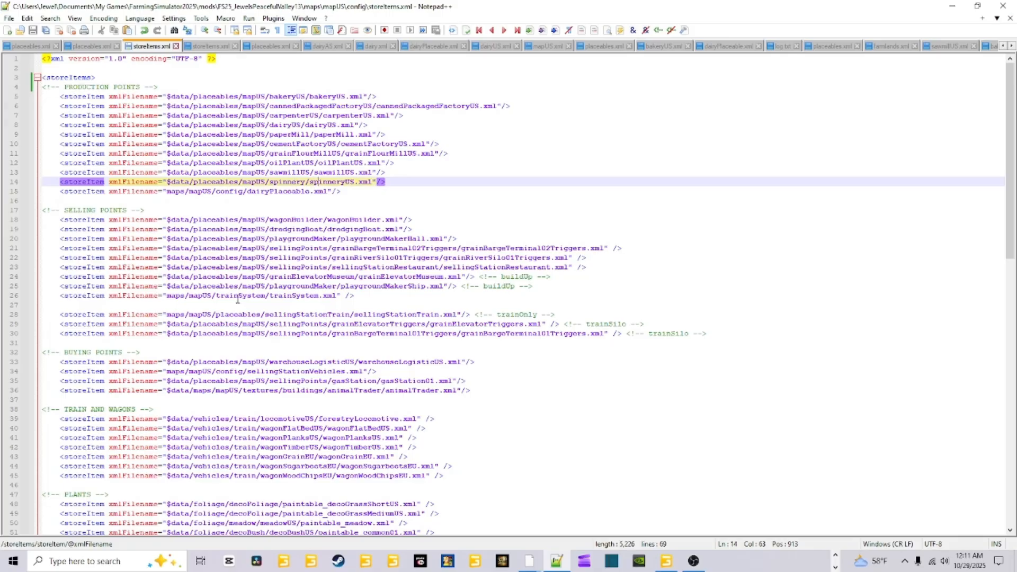
{"action": "left_click", "coordinate": [312, 299]}
{"action": "left_click_drag", "start_coordinate": [364, 295], "coordinate": [269, 296]}
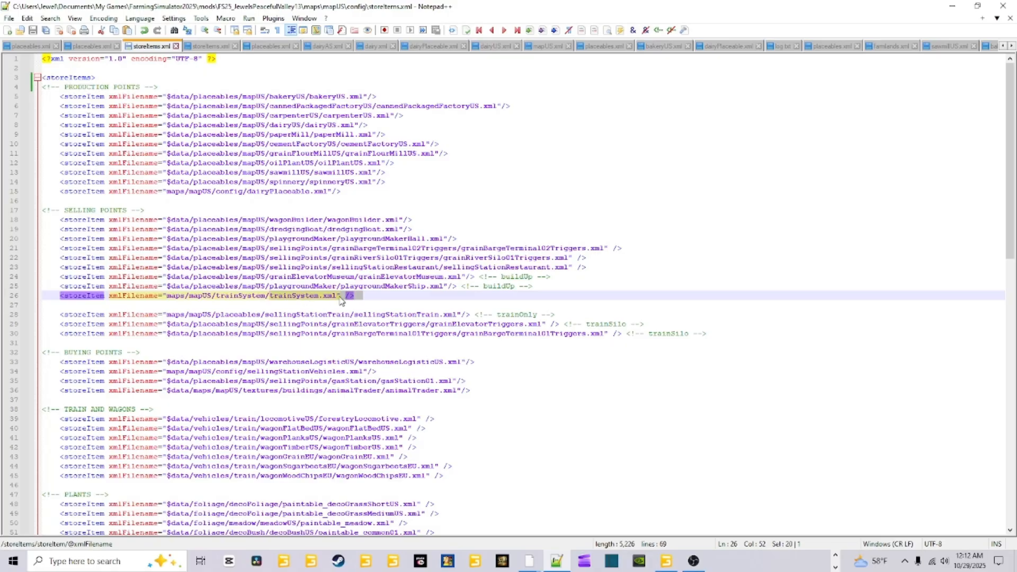
Compare the maps/mapUS paths of sellingStationTrain.xml, sellingStationVehicles.xml and dairyPlaceable.xml with the $data path of spinneryUS.xml in the storeItems file
{"action": "left_click", "coordinate": [331, 314]}
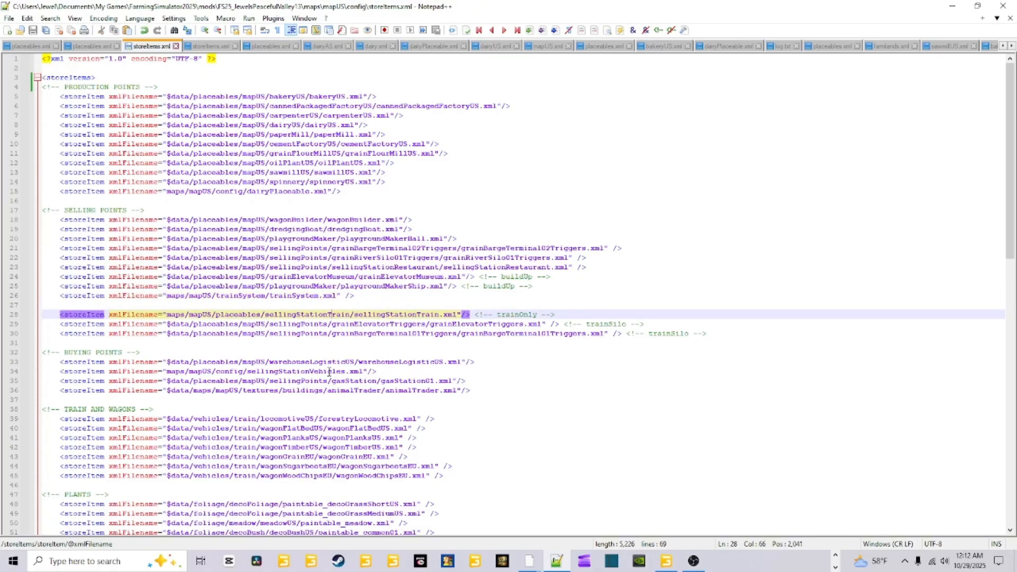
{"action": "left_click", "coordinate": [327, 372]}
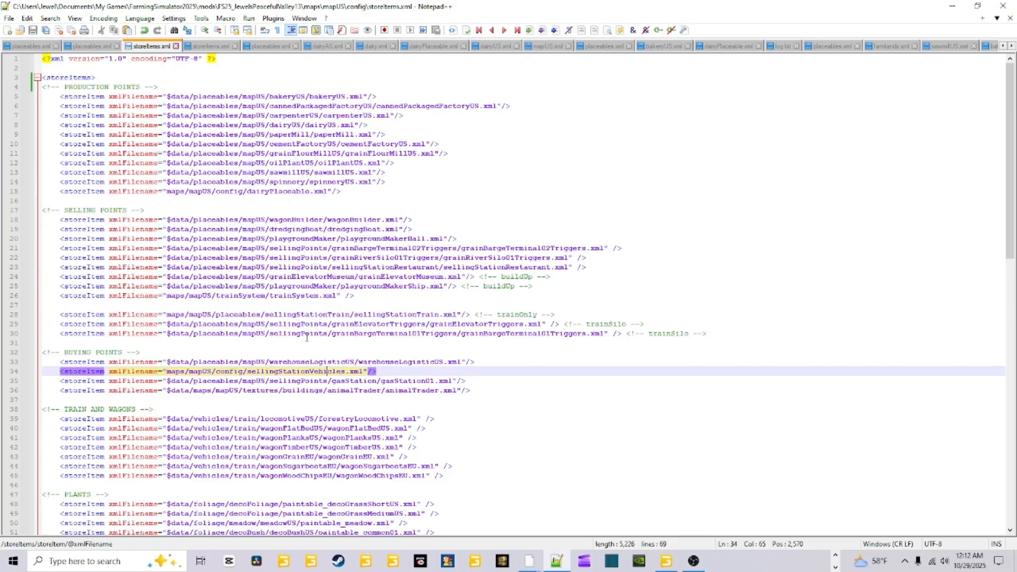
{"action": "left_click", "coordinate": [359, 184]}
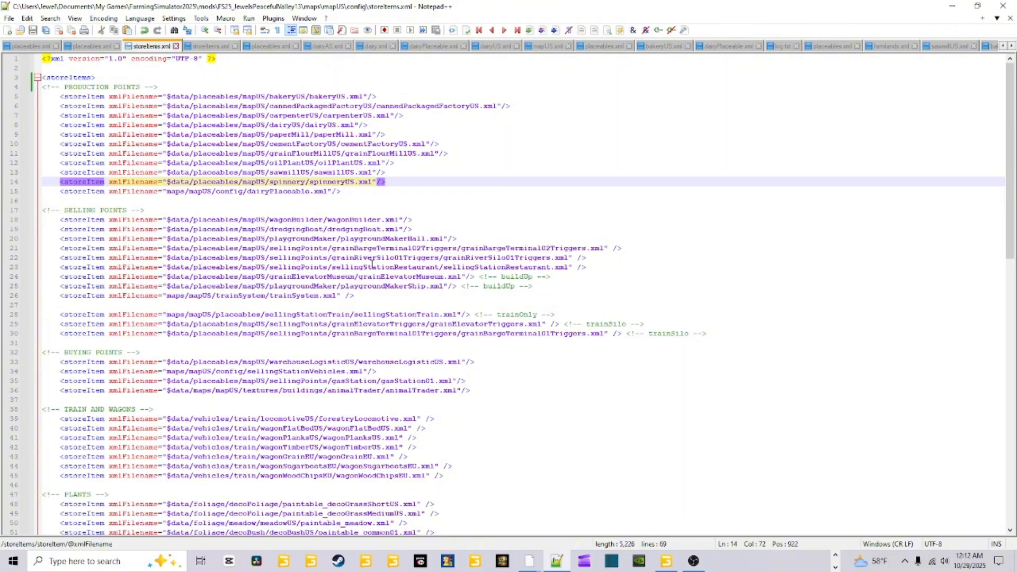
{"action": "left_click", "coordinate": [395, 184]}
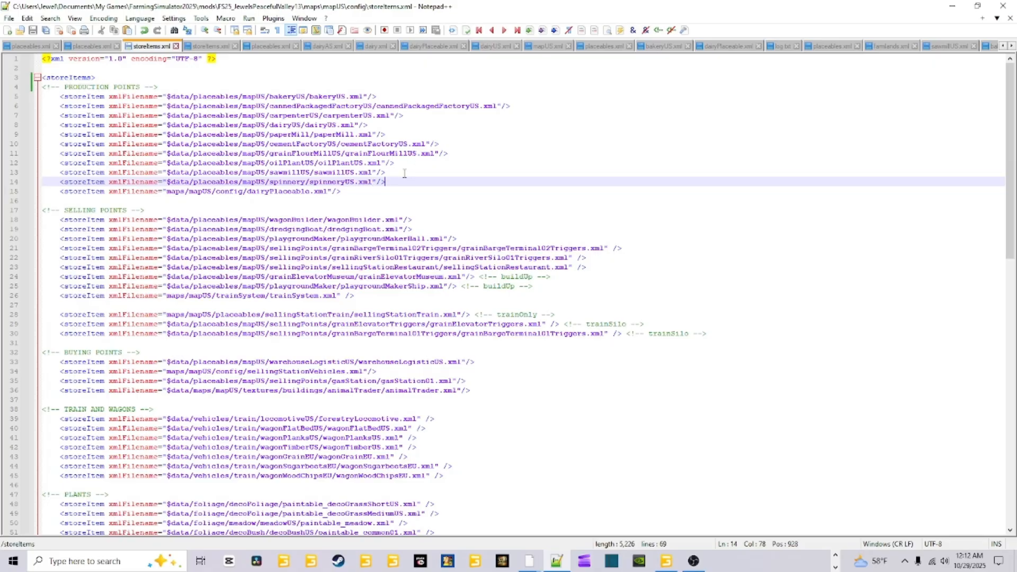
{"action": "left_click_drag", "start_coordinate": [404, 174], "coordinate": [321, 200]}
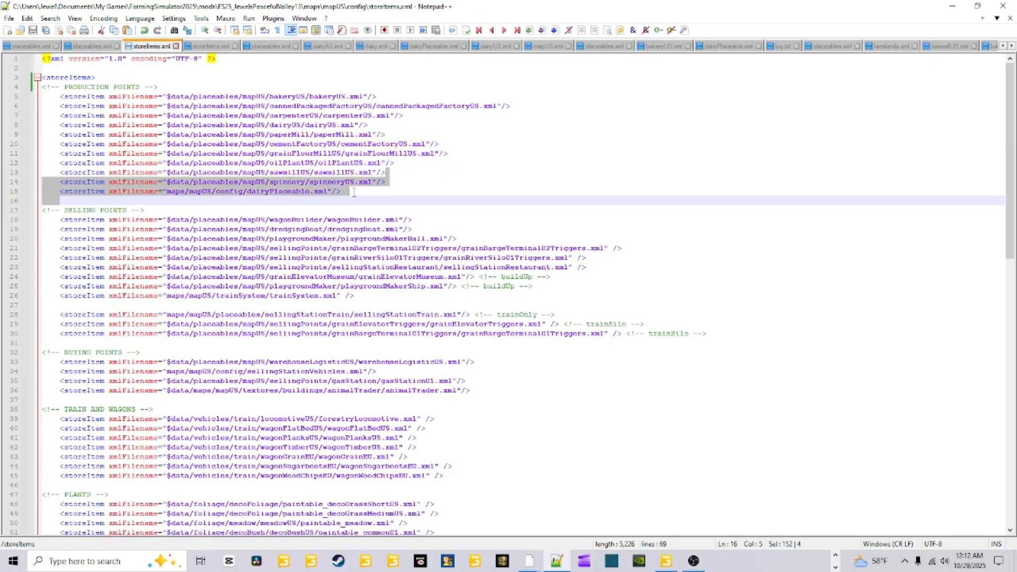
{"action": "left_click", "coordinate": [354, 192]}
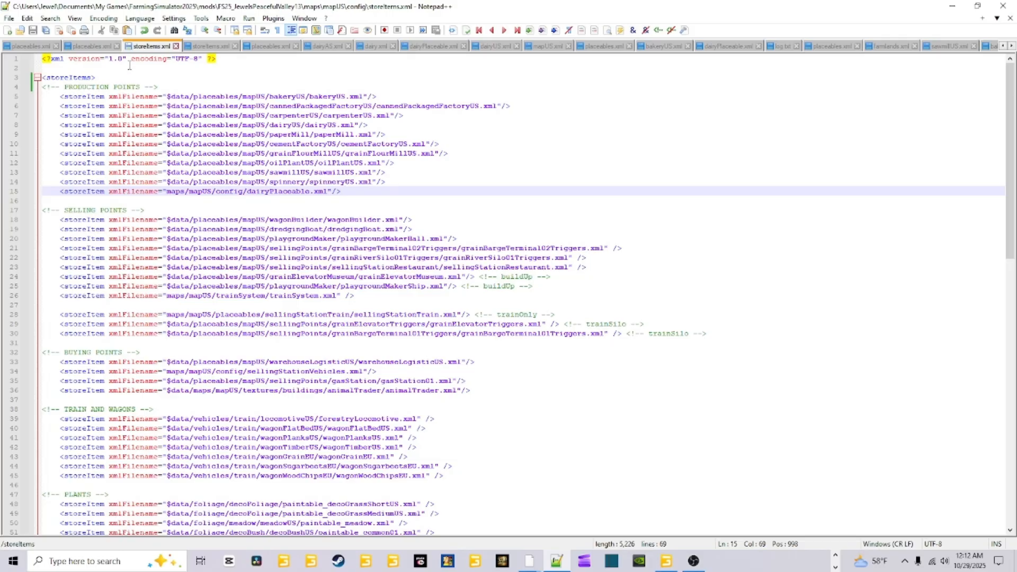
Paste the copied spinneryUS.xml storeItem entry on a new line directly below the opening storeItems tag
{"action": "left_click", "coordinate": [102, 79]}
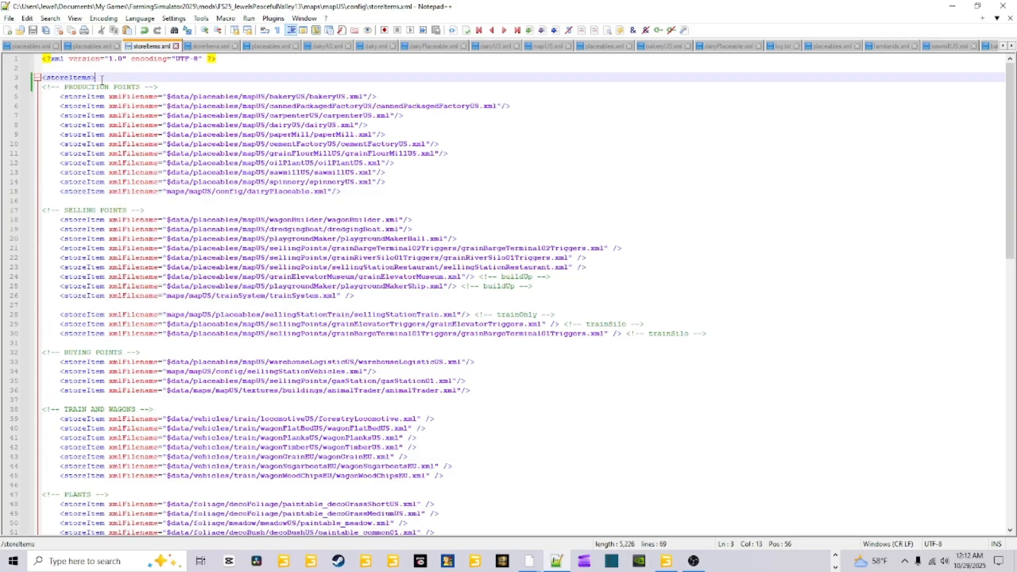
{"action": "key", "text": "Return"}
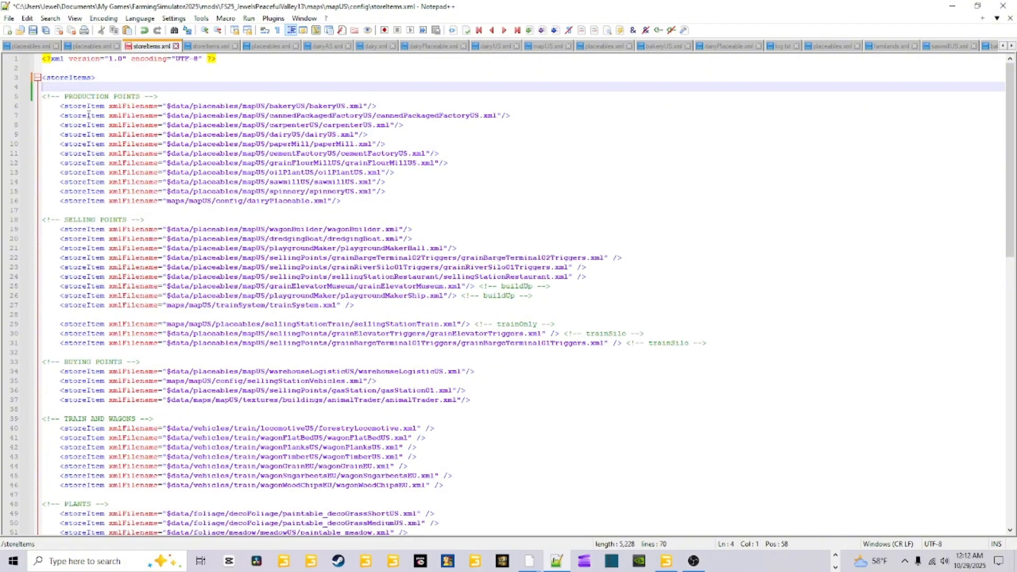
{"action": "right_click", "coordinate": [45, 89]}
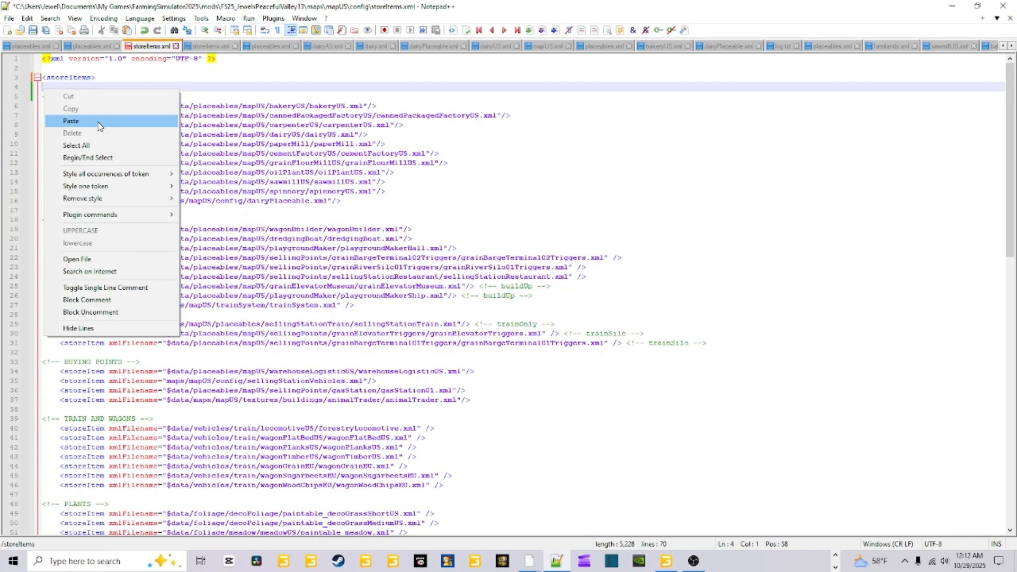
{"action": "left_click", "coordinate": [99, 125]}
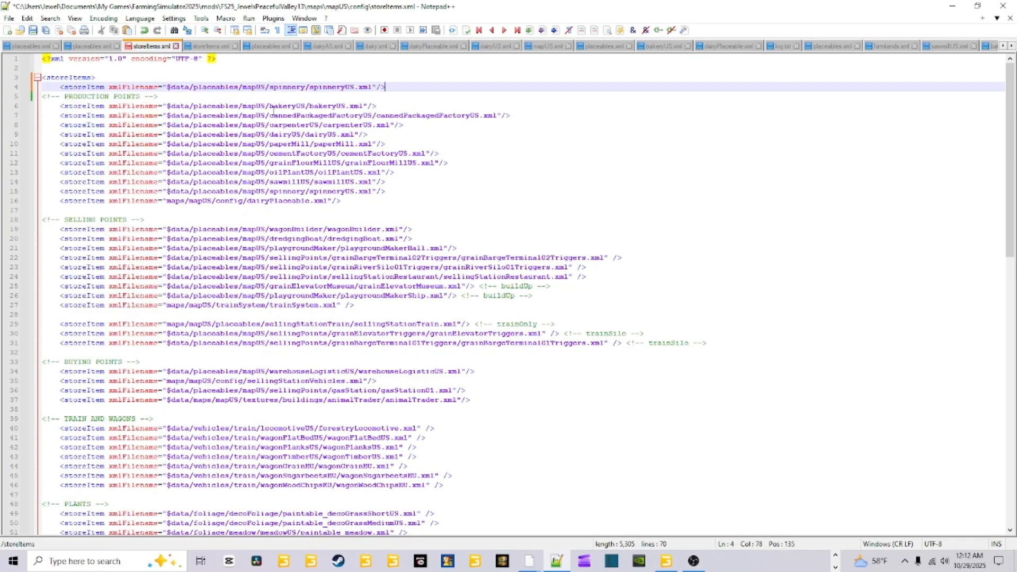
Remove the extra spinneryUS.xml entry and its blank line above the PRODUCTION POINTS comment, and save the storeItems file
{"action": "left_click_drag", "start_coordinate": [398, 88], "coordinate": [42, 88]}
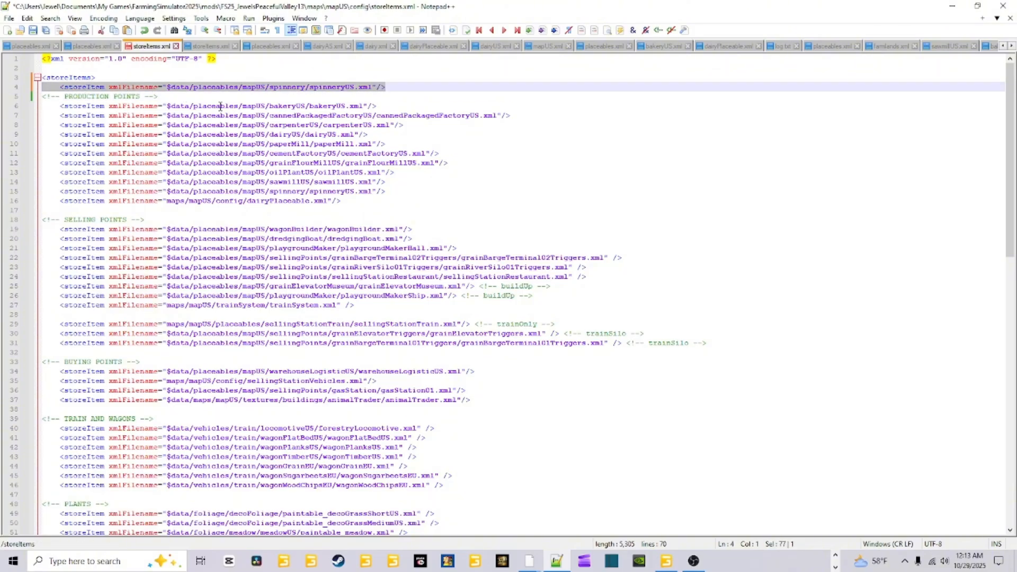
{"action": "key", "text": "Delete"}
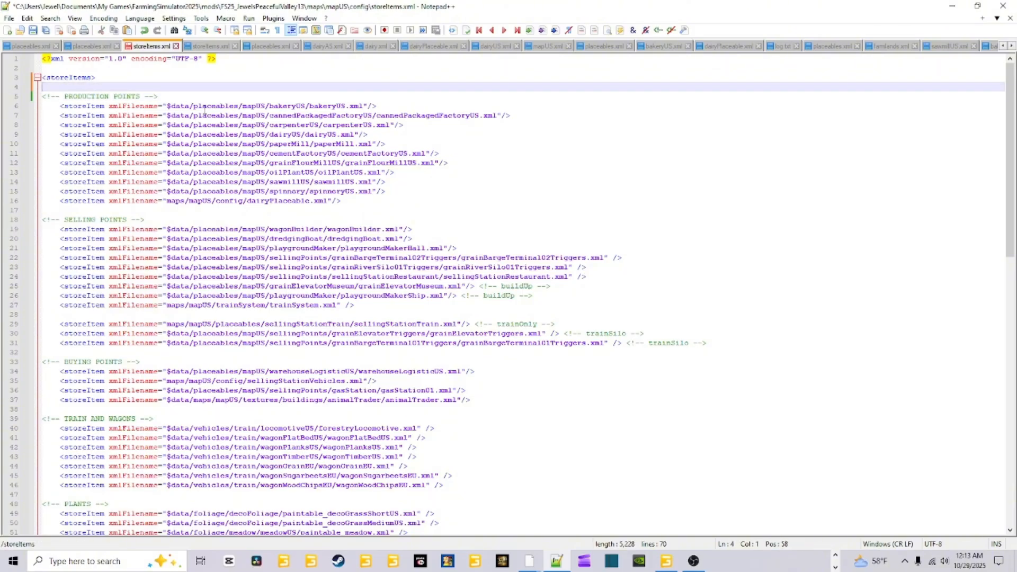
{"action": "left_click", "coordinate": [44, 96]}
{"action": "key", "text": "BackSpace"}
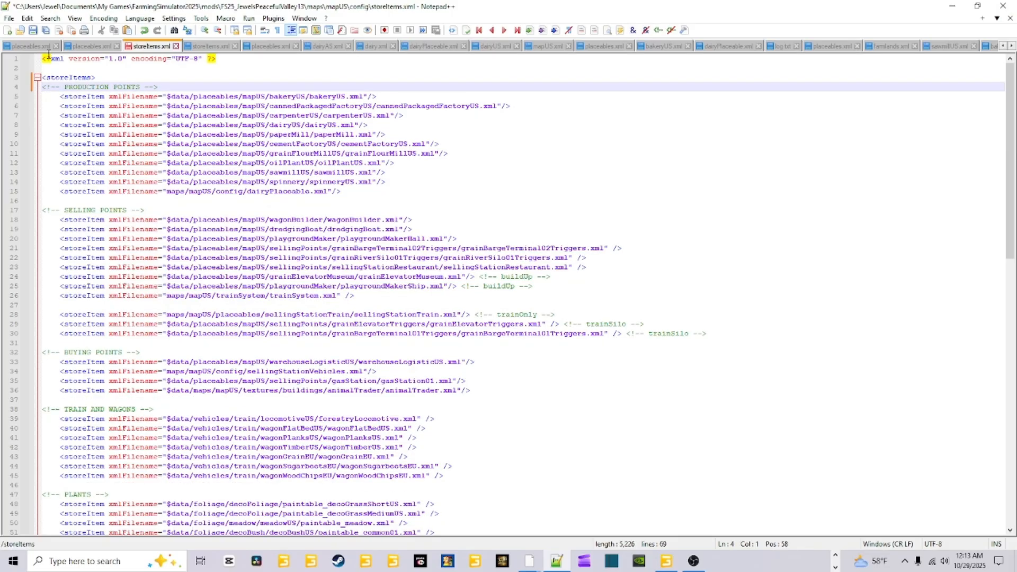
{"action": "left_click", "coordinate": [33, 29]}
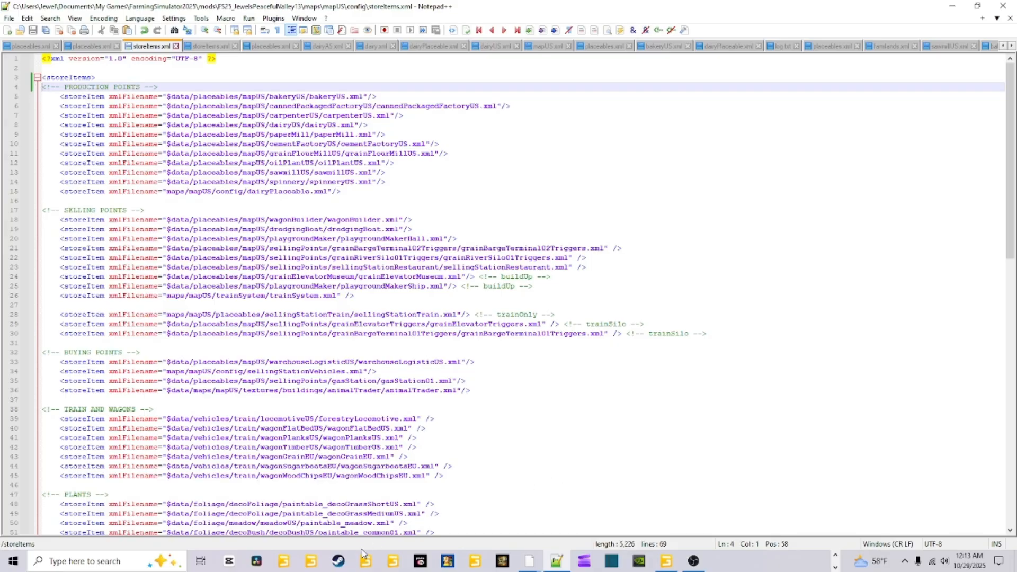
Switch to Steam, launch Farming Simulator 25 from the library and skip the intro video
{"action": "left_click", "coordinate": [344, 560]}
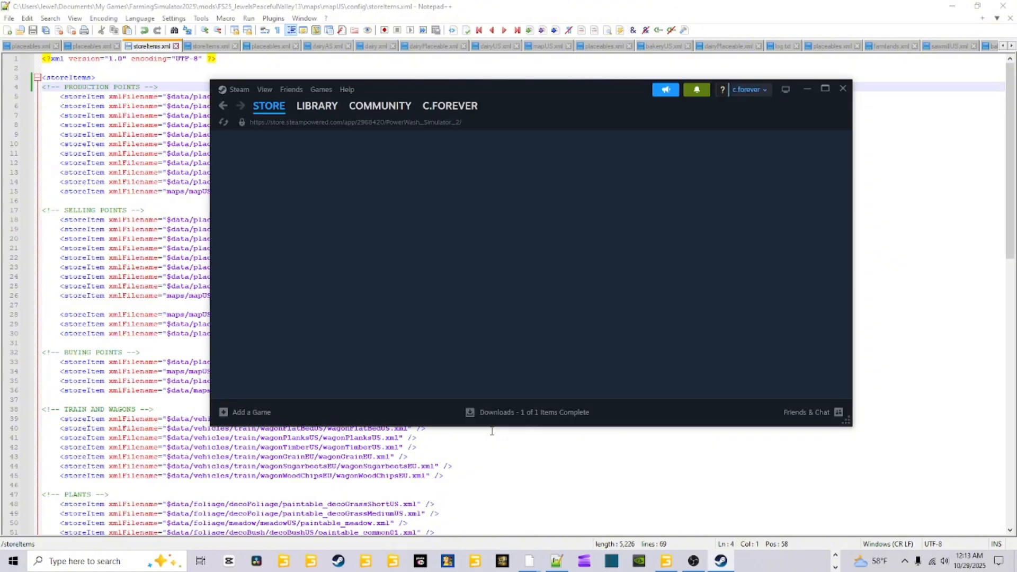
{"action": "left_click", "coordinate": [316, 105]}
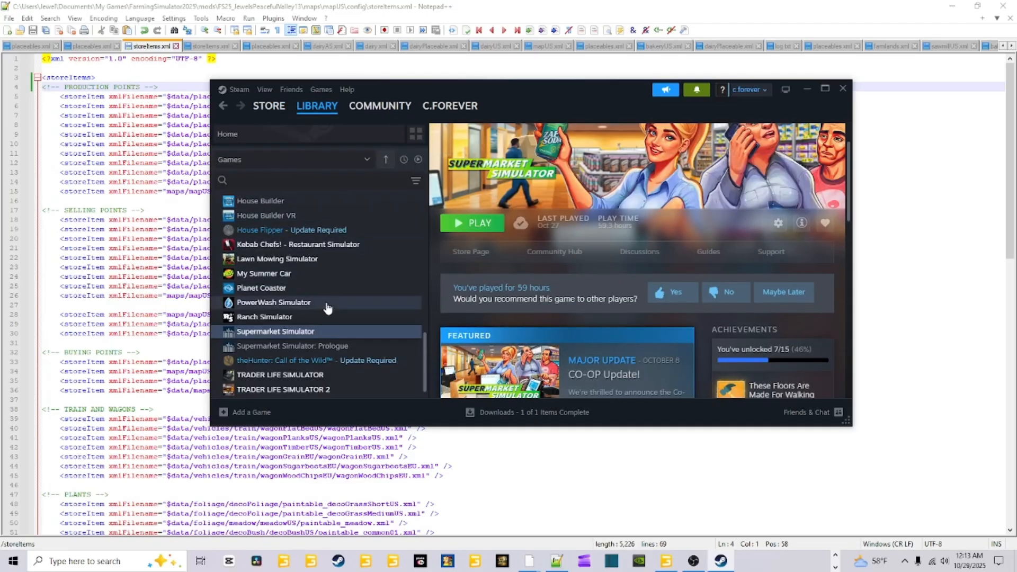
{"action": "scroll", "coordinate": [326, 301], "scroll_direction": "up", "scroll_amount": 3}
{"action": "left_click", "coordinate": [329, 240]}
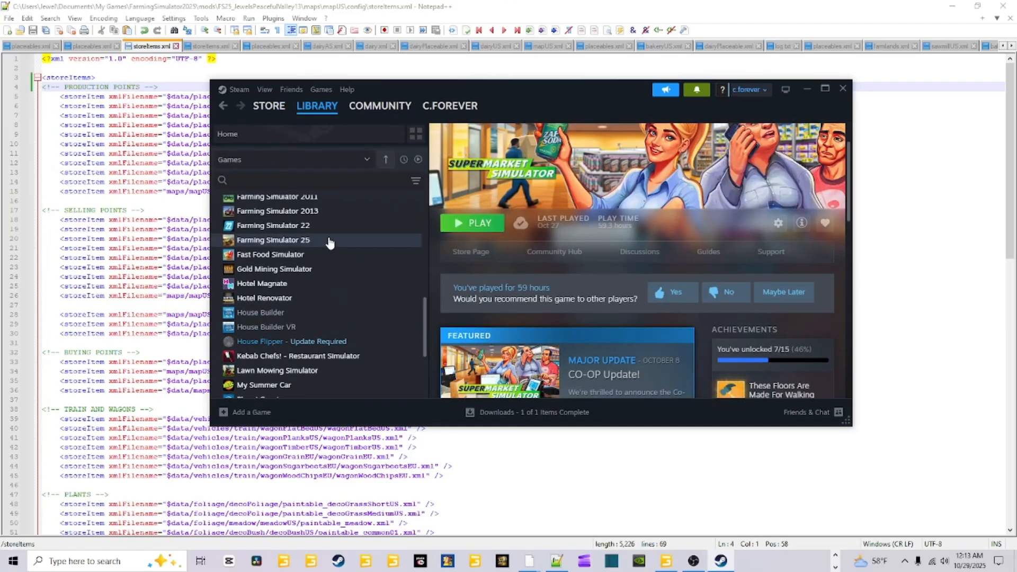
{"action": "left_click", "coordinate": [471, 223]}
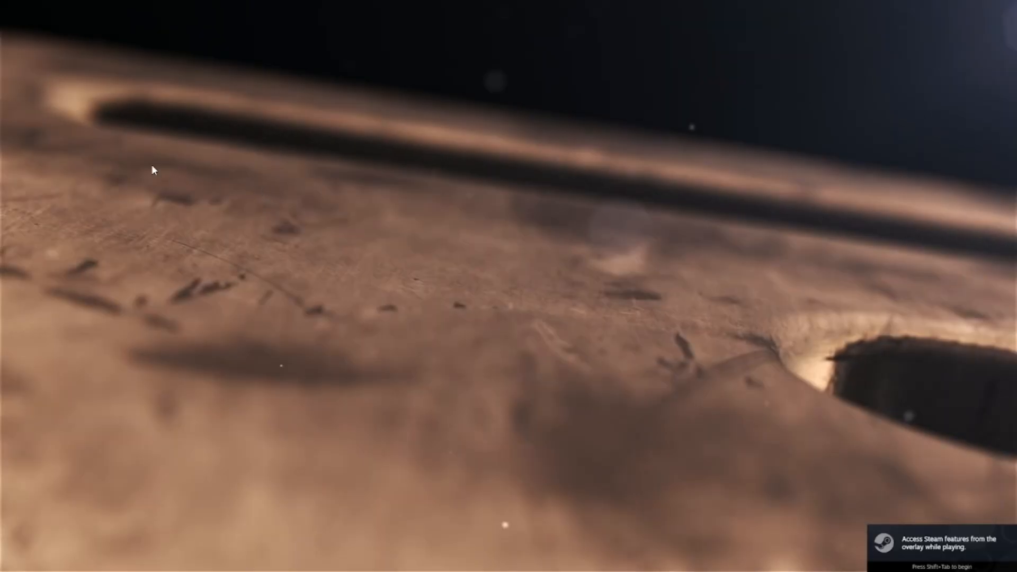
{"action": "left_click", "coordinate": [152, 166]}
{"action": "left_click", "coordinate": [151, 165]}
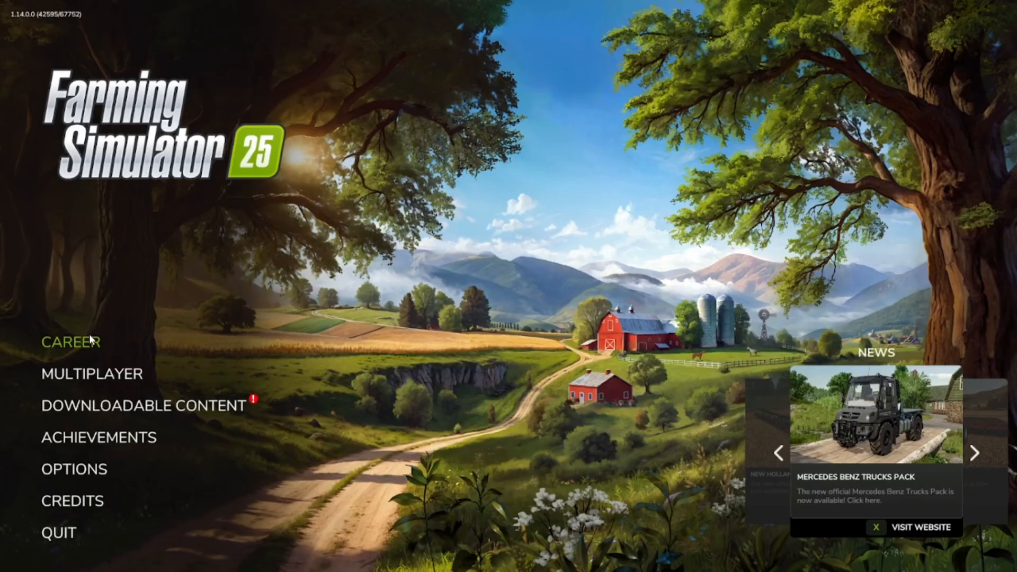
Open the career game saves and continue with empty slot 19
{"action": "left_click", "coordinate": [57, 343]}
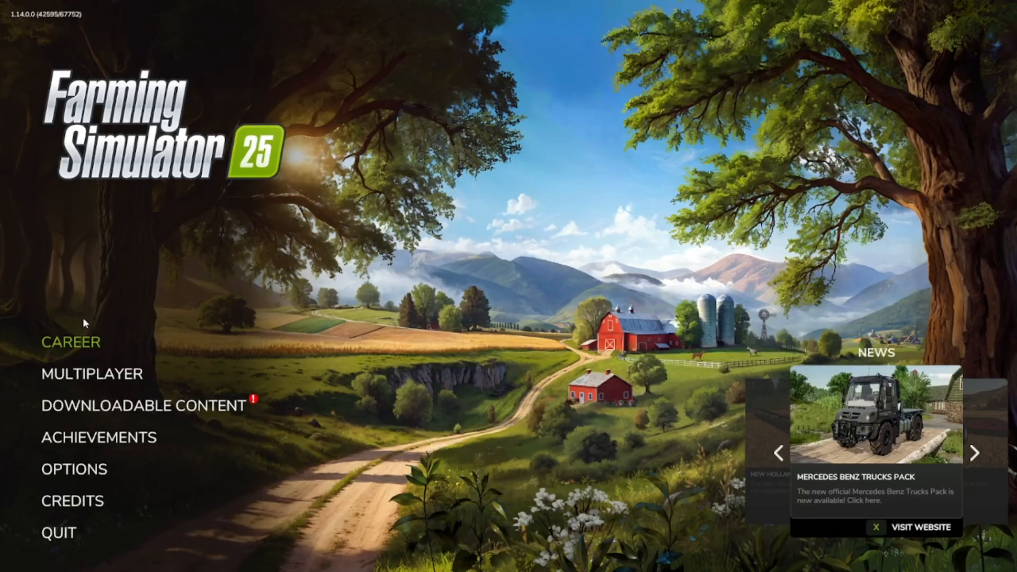
{"action": "scroll", "coordinate": [357, 365], "scroll_direction": "down", "scroll_amount": 12}
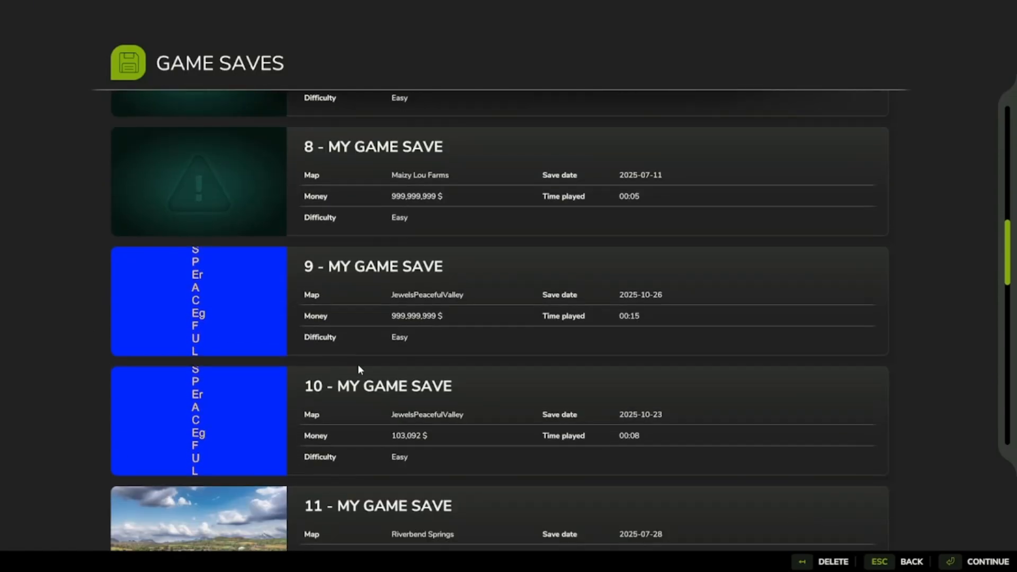
{"action": "scroll", "coordinate": [357, 364], "scroll_direction": "down", "scroll_amount": 5}
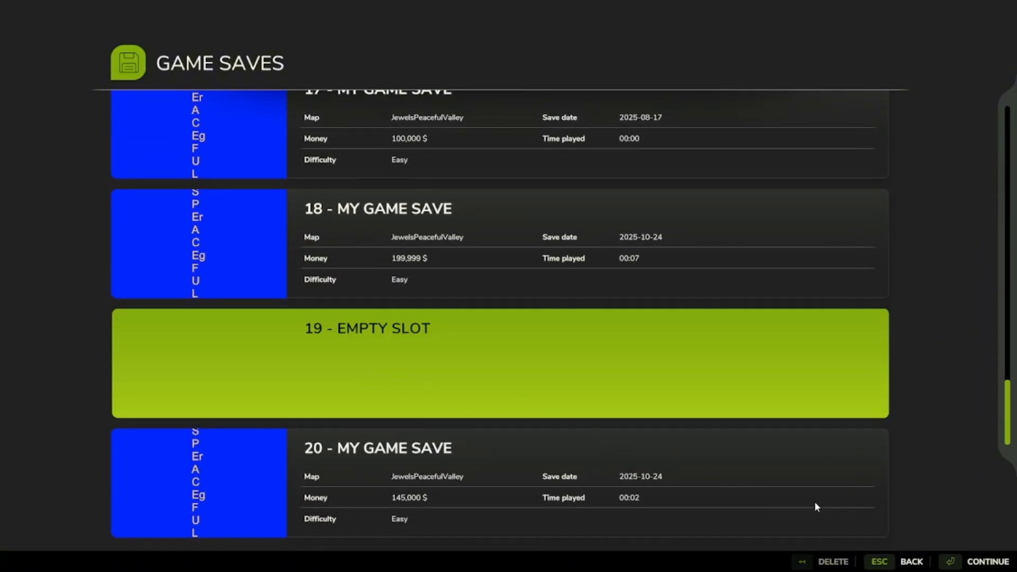
{"action": "left_click", "coordinate": [951, 555]}
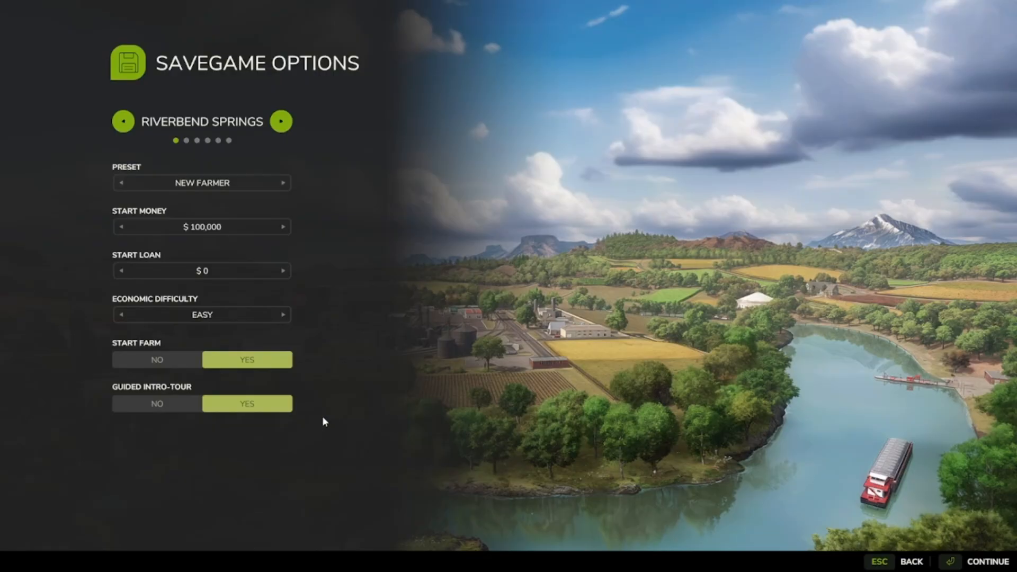
Turn off the guided intro-tour, choose the JewelsPeacefulValley map and start the new savegame
{"action": "left_click", "coordinate": [173, 400]}
{"action": "left_click", "coordinate": [273, 121]}
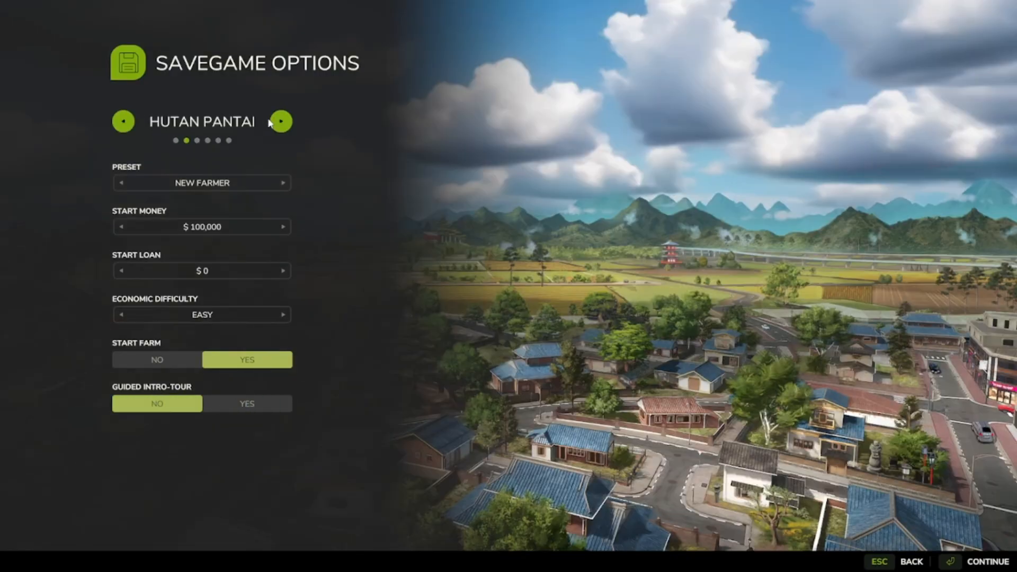
{"action": "left_click", "coordinate": [273, 121]}
{"action": "left_click", "coordinate": [273, 122]}
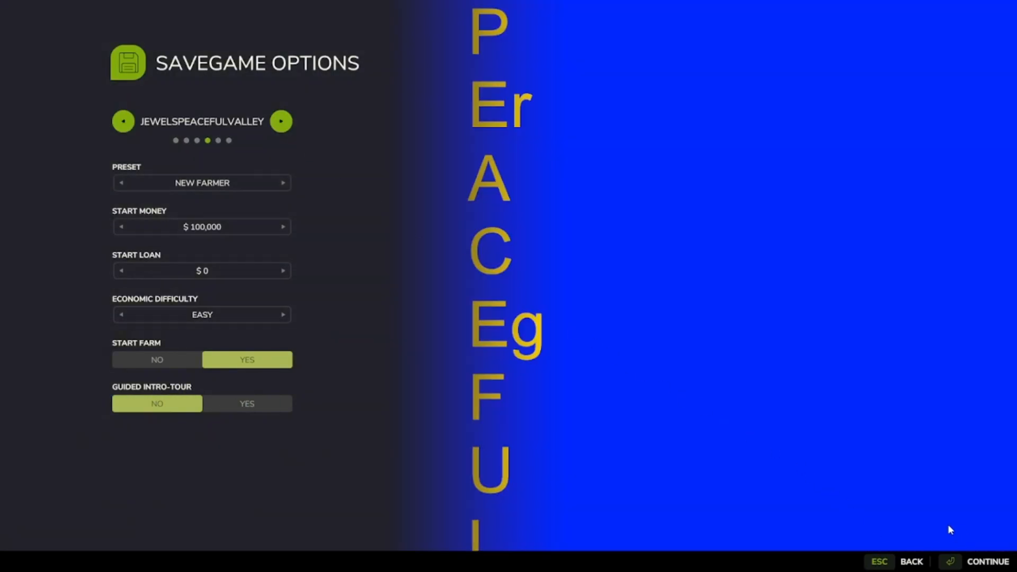
{"action": "key", "text": "Return"}
{"action": "key", "text": "Return"}
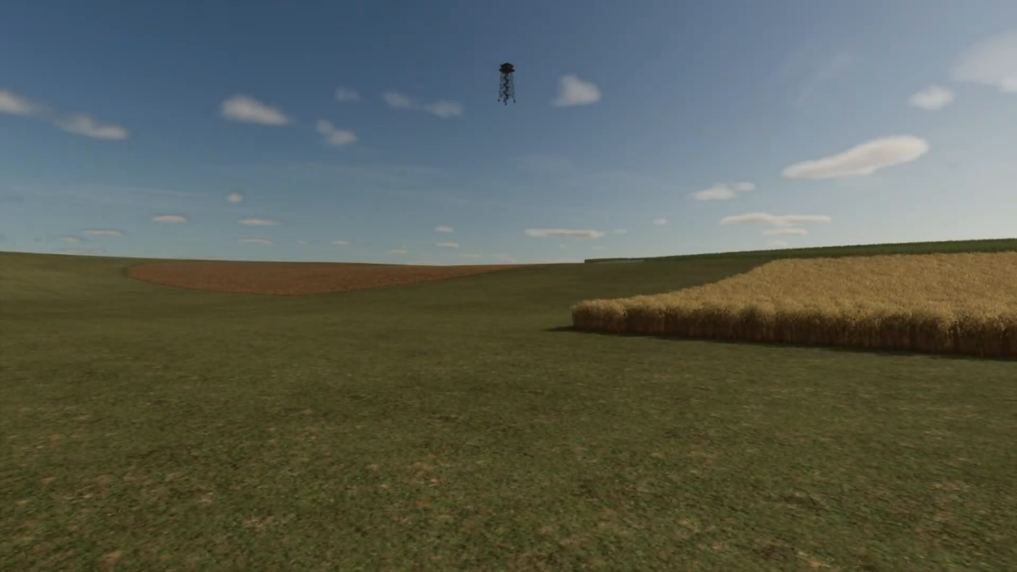
Check the Spinnery's purchase offer from its hotspot on the in-game map without buying, and view its production chain
{"action": "key", "text": "Escape"}
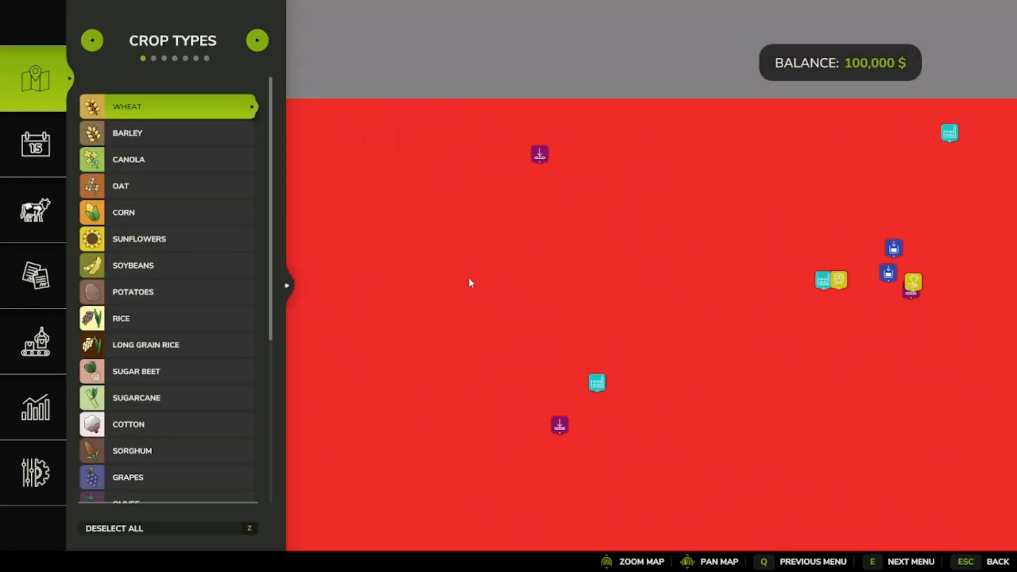
{"action": "left_click", "coordinate": [640, 232]}
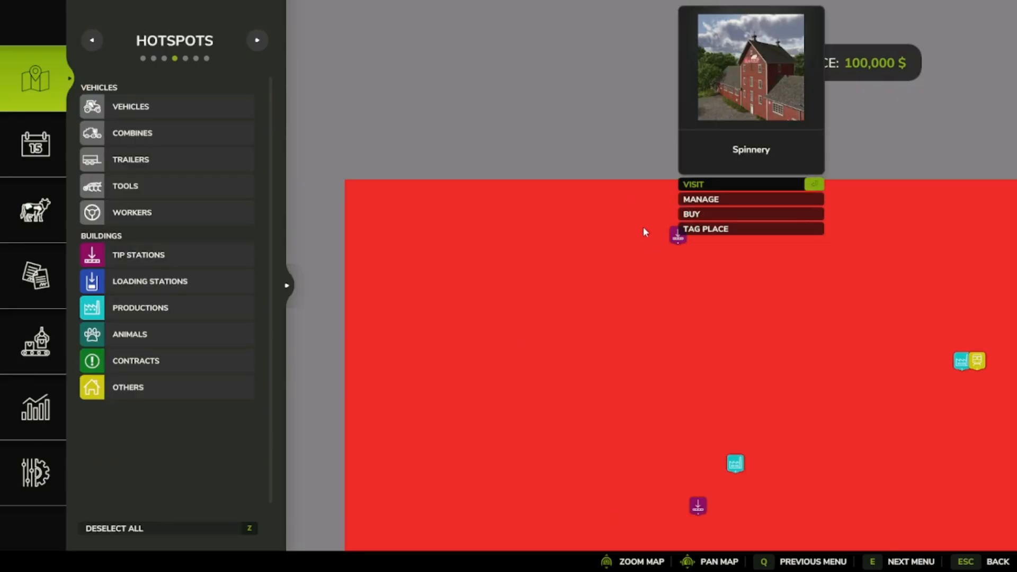
{"action": "left_click", "coordinate": [667, 204]}
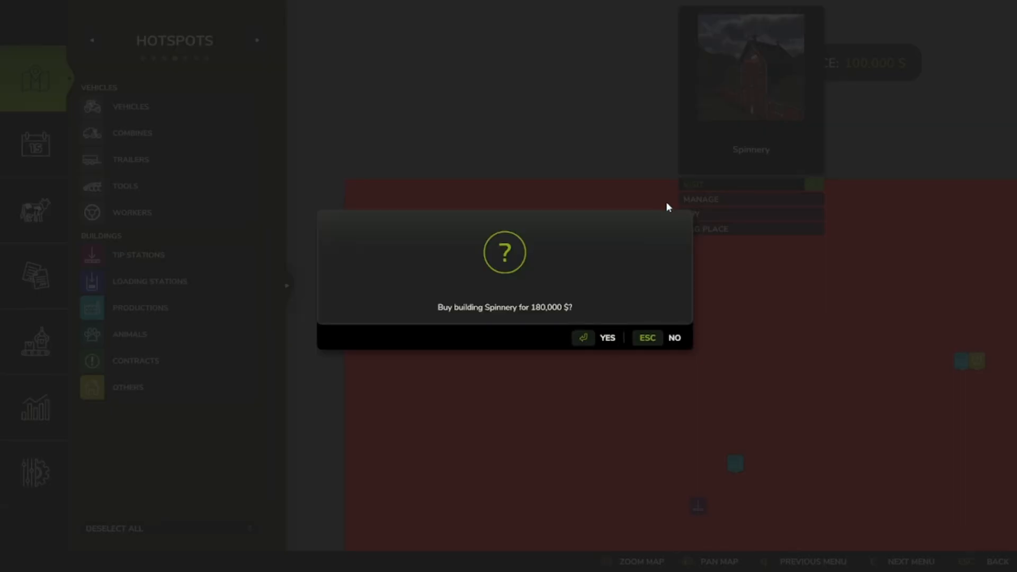
{"action": "left_click", "coordinate": [634, 335]}
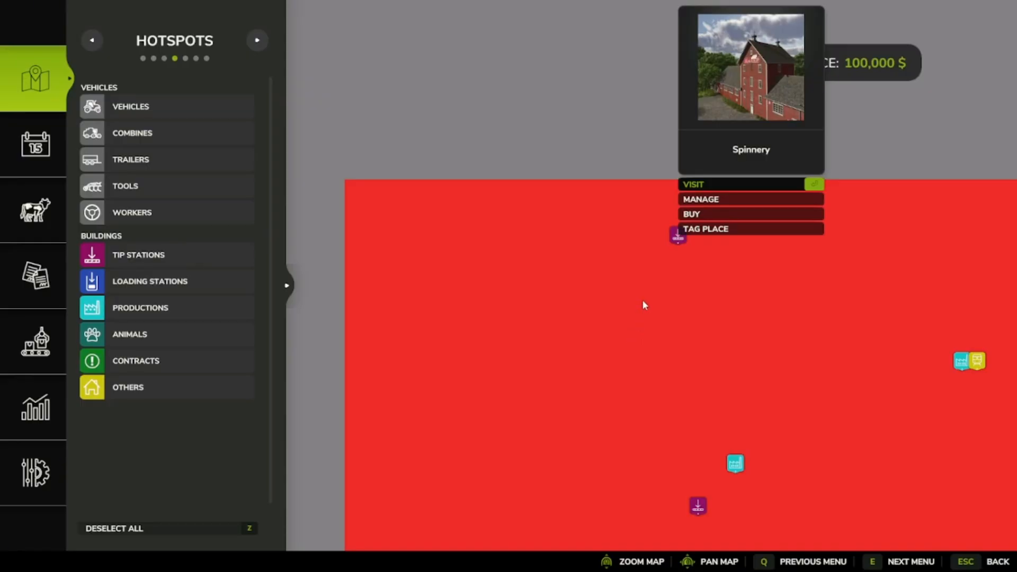
{"action": "left_click", "coordinate": [668, 194]}
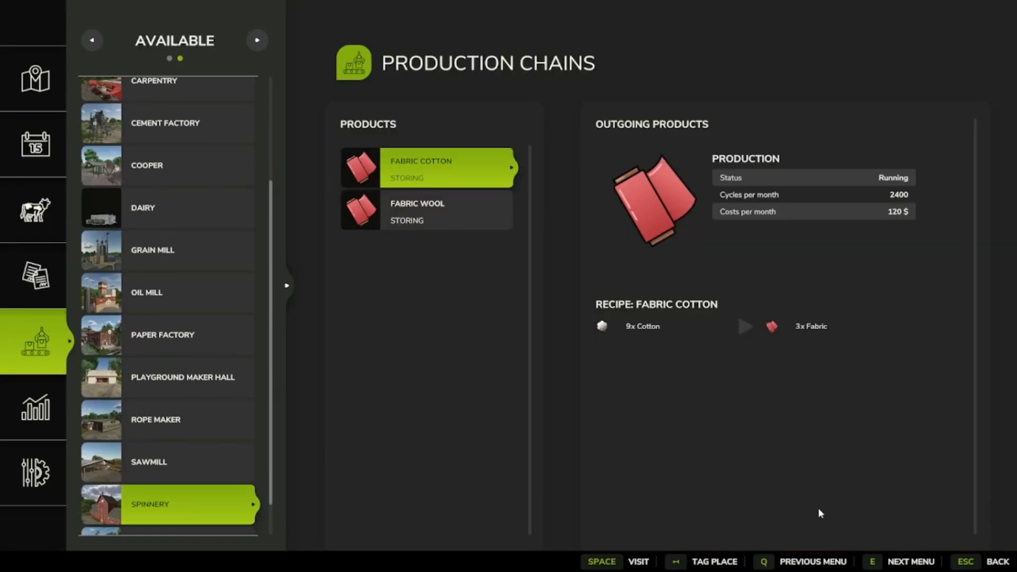
{"action": "left_click", "coordinate": [974, 561]}
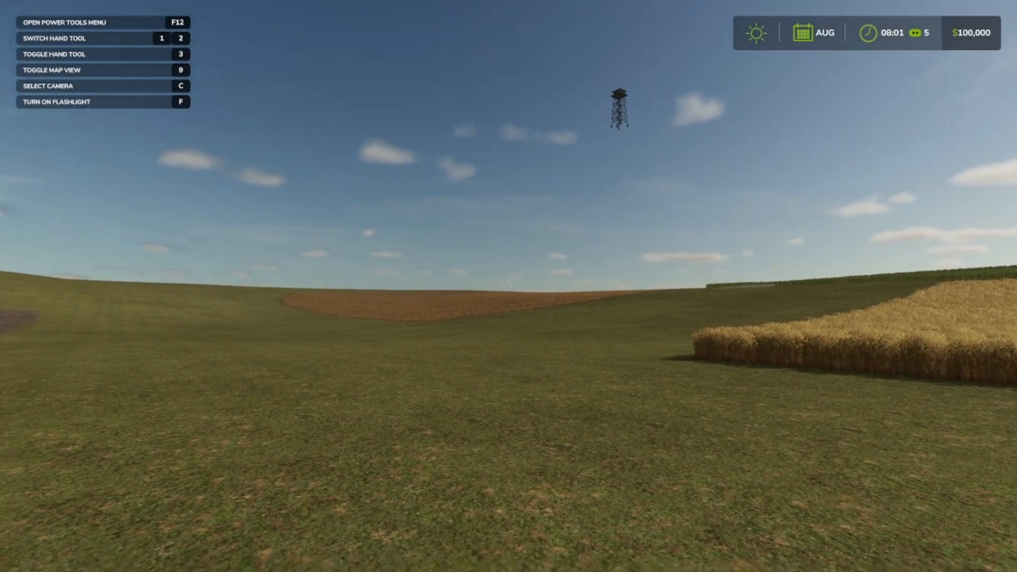
Return to the in-game map and look over the building hotspots placed across the whole map
{"action": "key", "text": "Escape"}
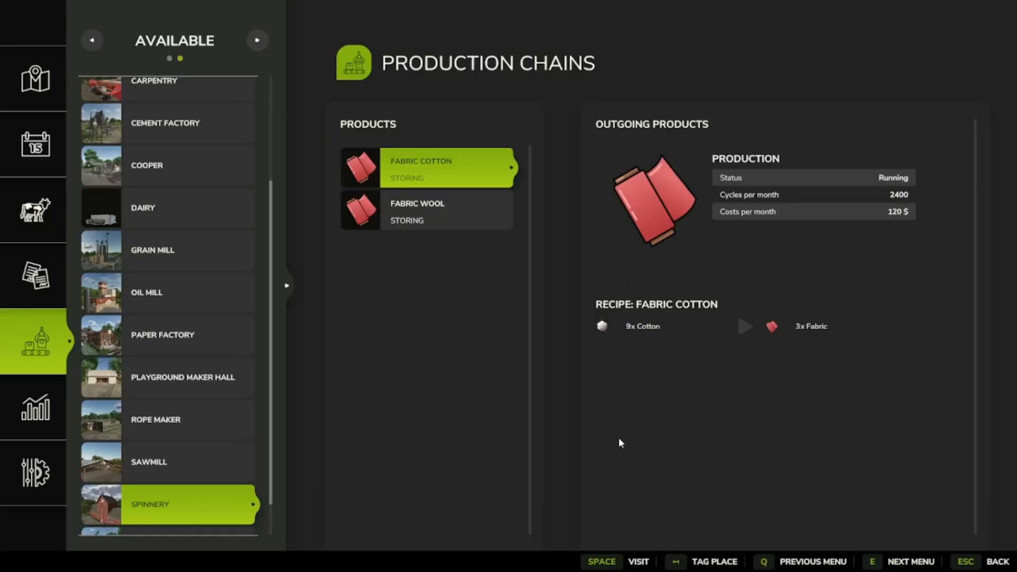
{"action": "left_click", "coordinate": [57, 93]}
{"action": "left_click_drag", "start_coordinate": [329, 183], "coordinate": [964, 453]}
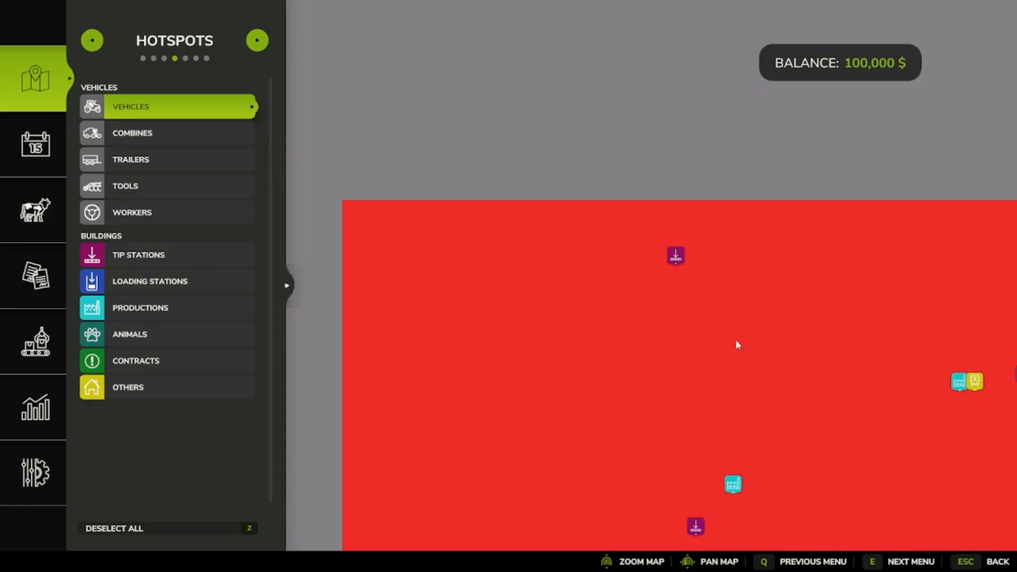
{"action": "left_click_drag", "start_coordinate": [801, 423], "coordinate": [526, 205]}
{"action": "scroll", "coordinate": [581, 380], "scroll_direction": "down", "scroll_amount": 3}
{"action": "left_click_drag", "start_coordinate": [663, 377], "coordinate": [582, 214]}
{"action": "scroll", "coordinate": [566, 225], "scroll_direction": "down", "scroll_amount": 3}
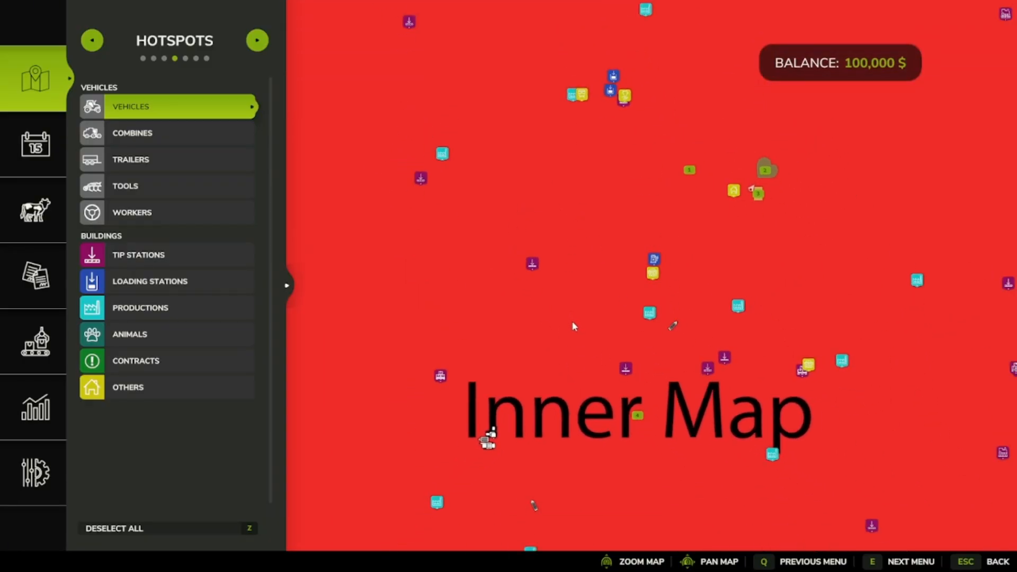
Locate the Spinnery's hotspot near the map's upper-left corner and visit the building
{"action": "scroll", "coordinate": [573, 325], "scroll_direction": "down", "scroll_amount": 3}
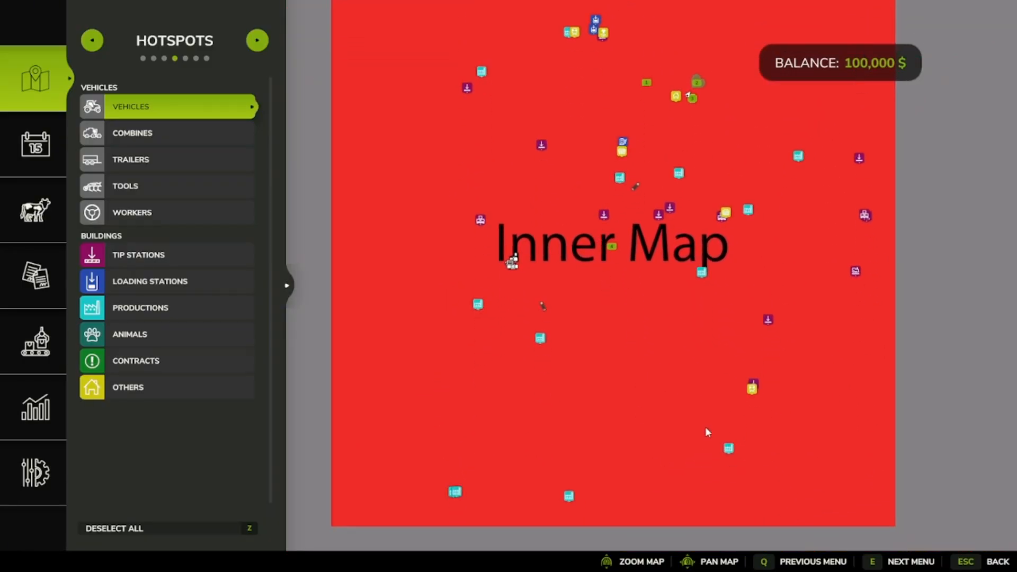
{"action": "left_click_drag", "start_coordinate": [601, 374], "coordinate": [577, 304]}
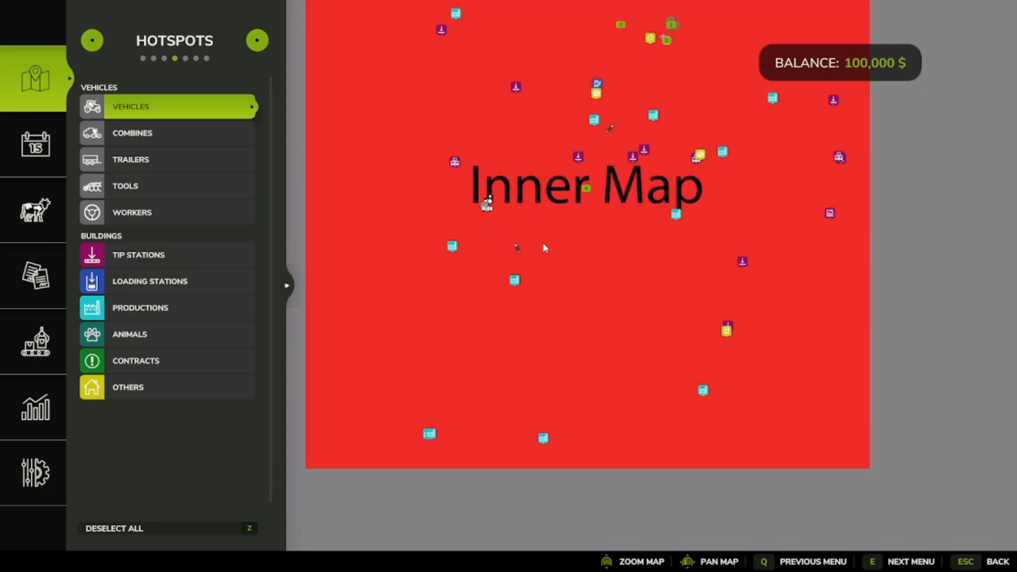
{"action": "left_click_drag", "start_coordinate": [556, 229], "coordinate": [565, 268]}
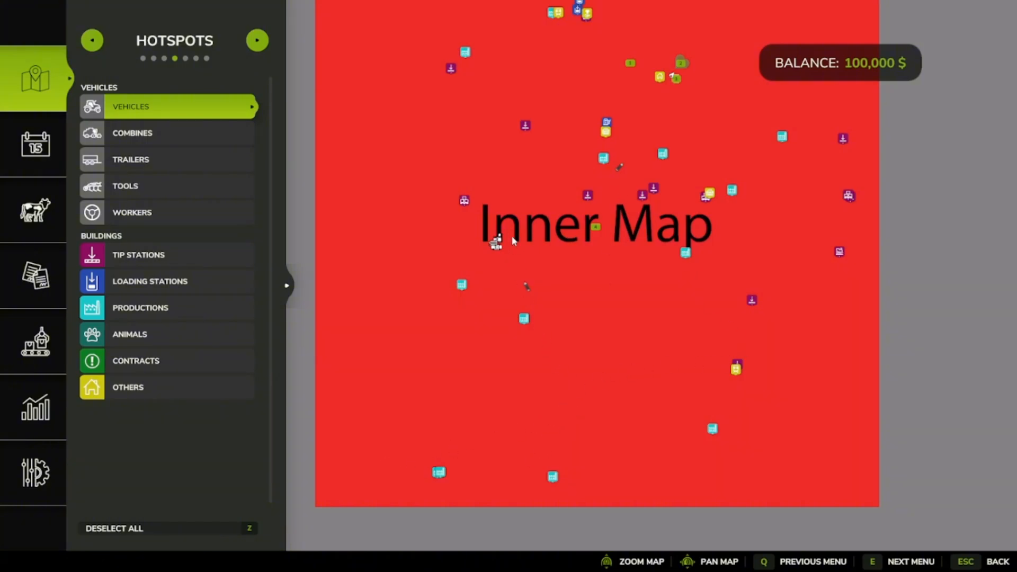
{"action": "left_click_drag", "start_coordinate": [513, 241], "coordinate": [624, 343]}
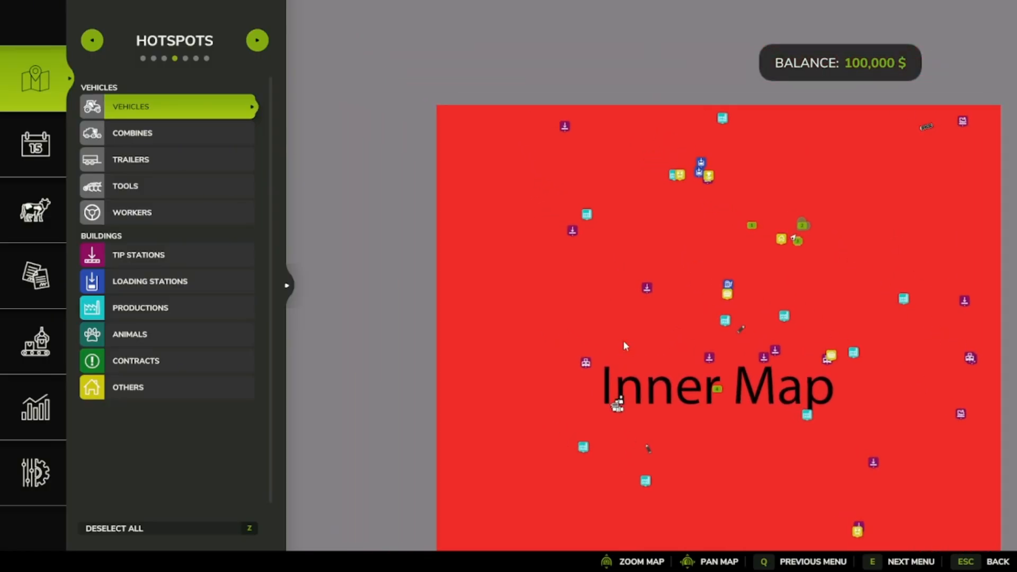
{"action": "left_click", "coordinate": [541, 122]}
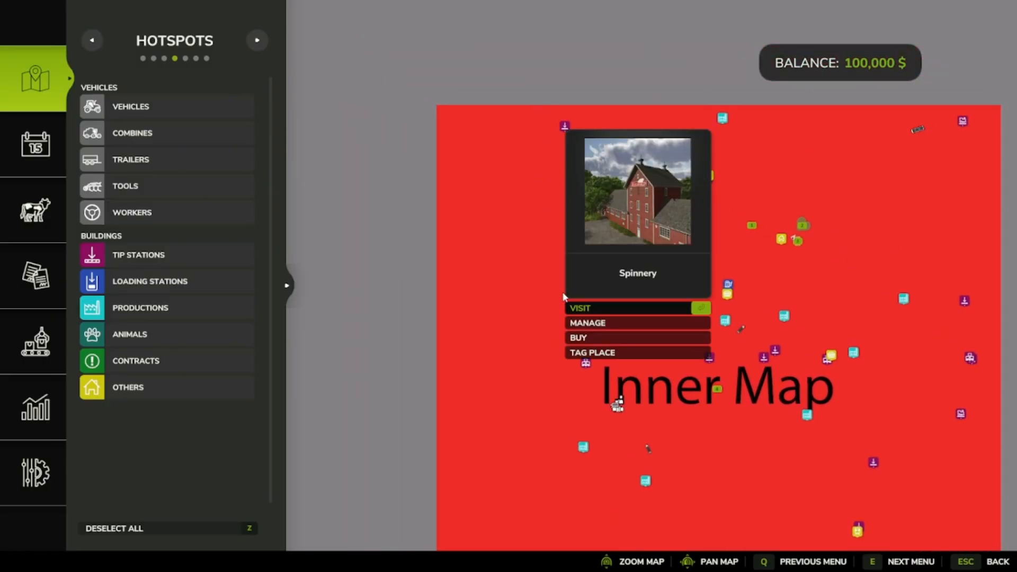
{"action": "left_click", "coordinate": [566, 306]}
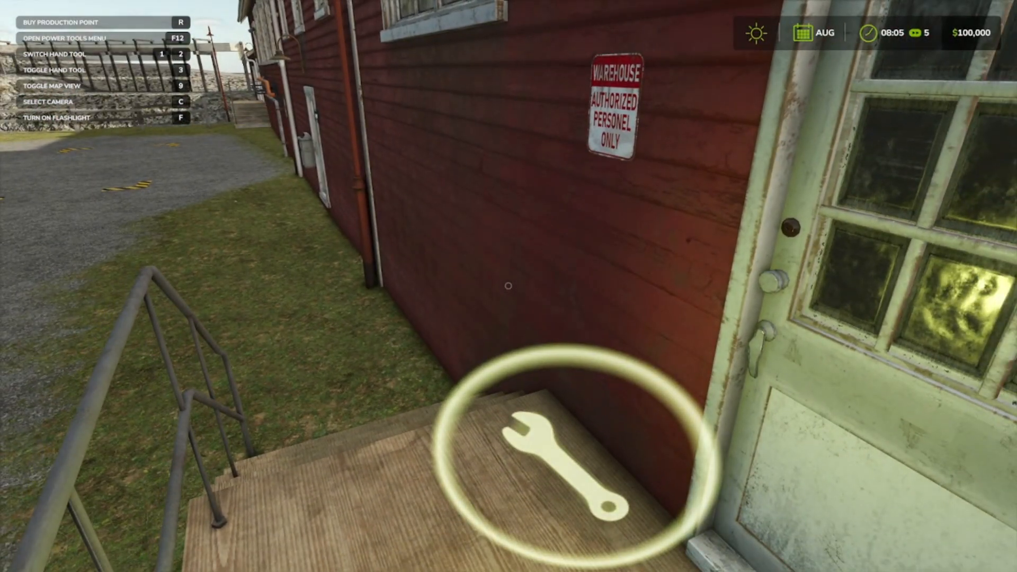
Add 55555555 to the farm's account with the Power Tools add/remove money action
{"action": "key", "text": "F12"}
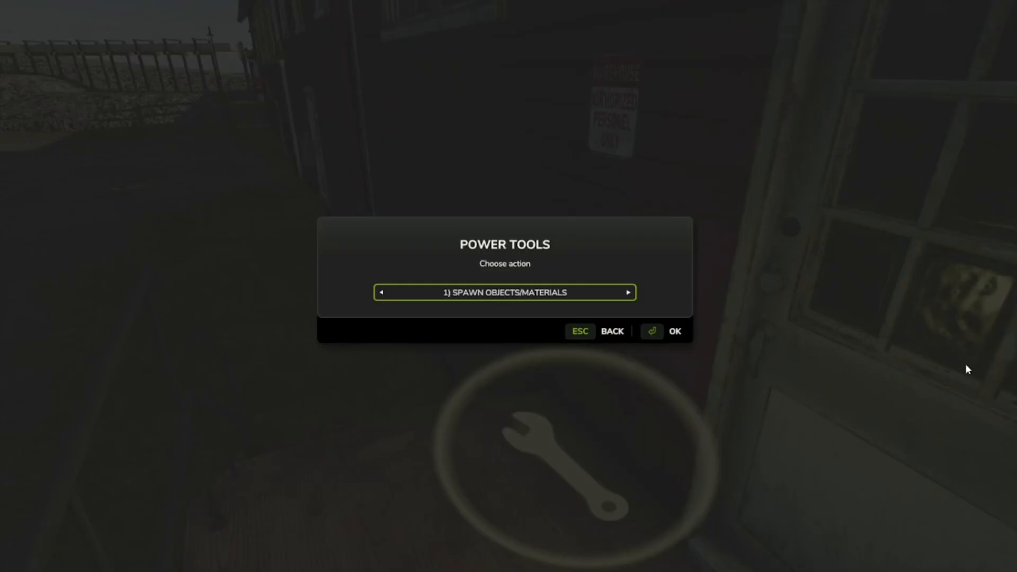
{"action": "key", "text": "Right"}
{"action": "key", "text": "Right"}
{"action": "key", "text": "Right"}
{"action": "key", "text": "Right"}
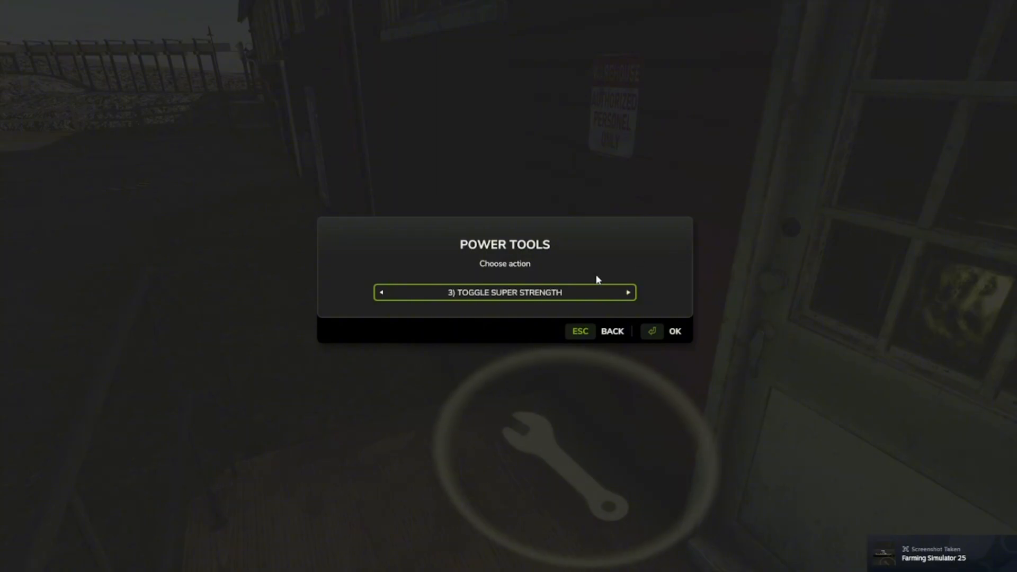
{"action": "key", "text": "Right"}
{"action": "key", "text": "Right"}
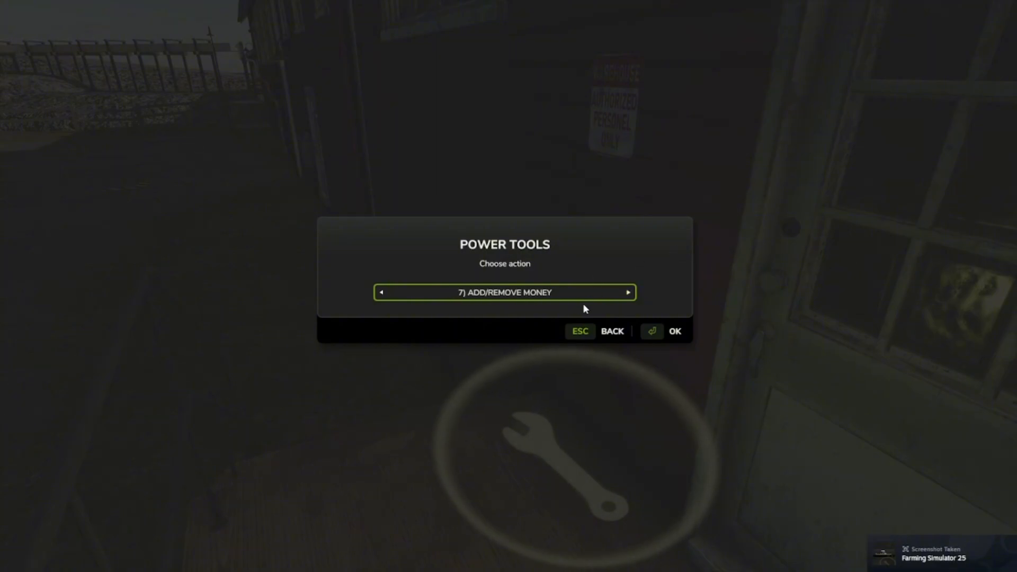
{"action": "key", "text": "Return"}
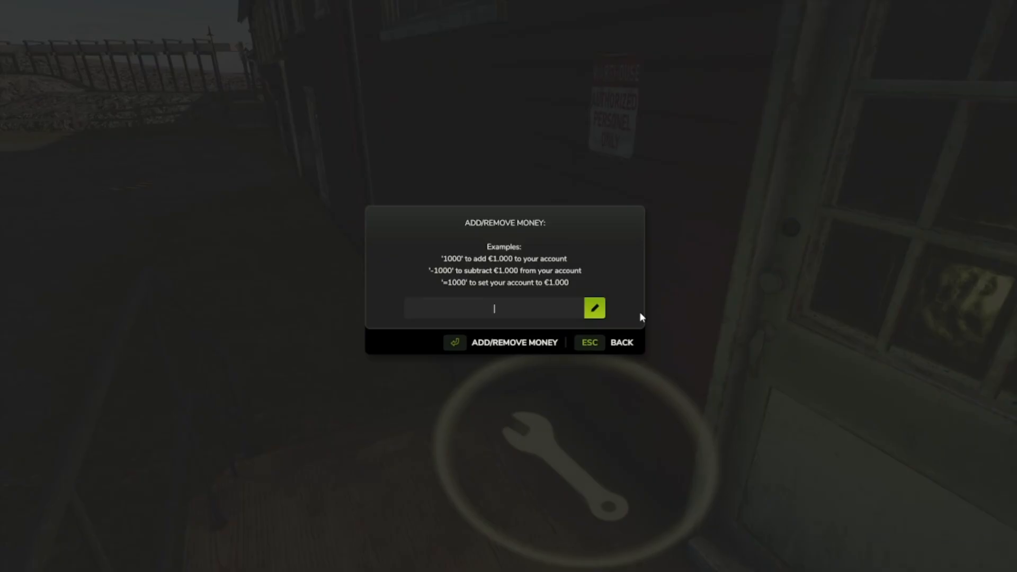
{"action": "type", "text": "55555555"}
{"action": "key", "text": "Return"}
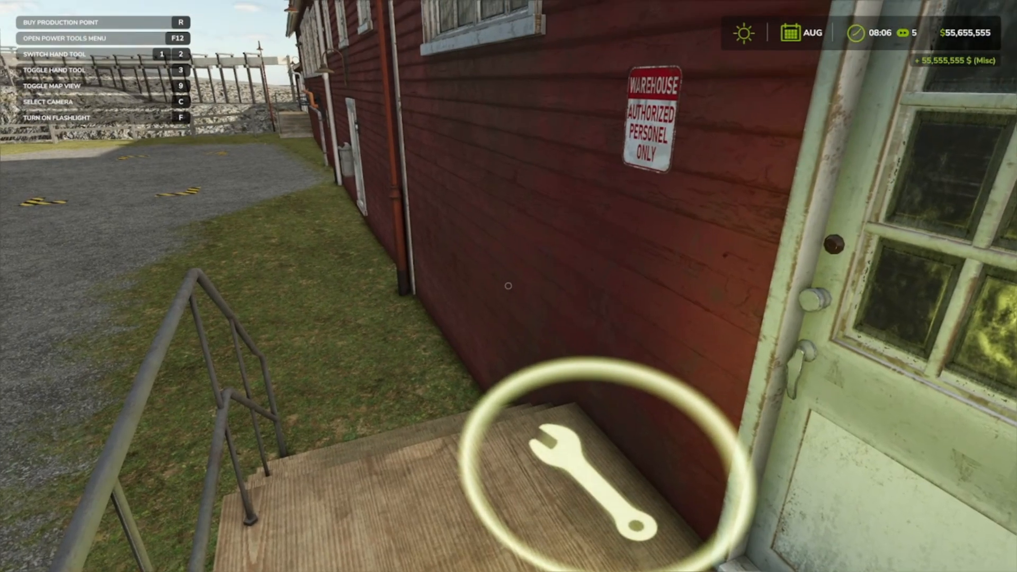
Check the Spinnery's purchase offer at its entrance without buying, and walk across the gravel yard towards the unloading marker
{"action": "key", "text": "r"}
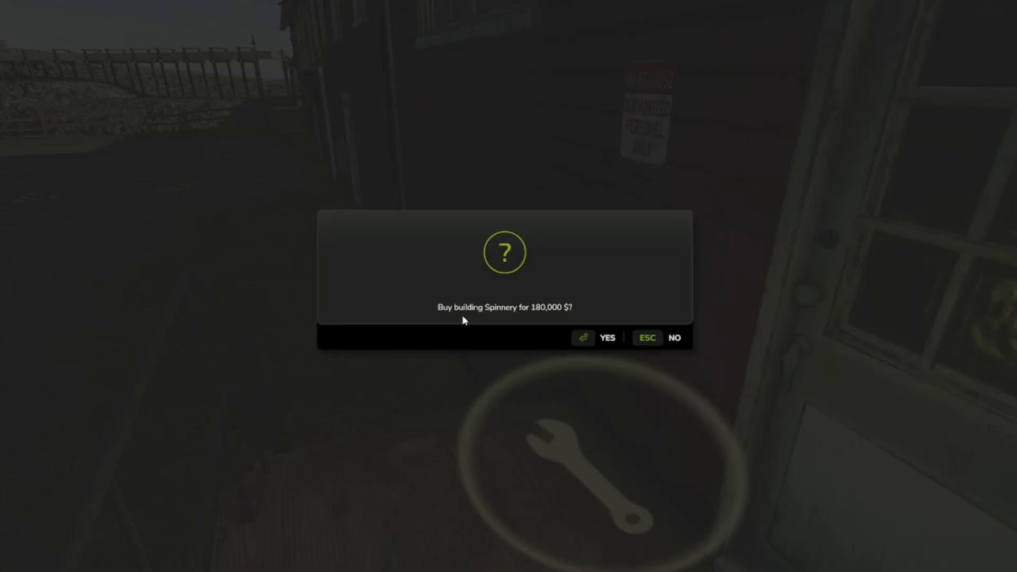
{"action": "key", "text": "Escape"}
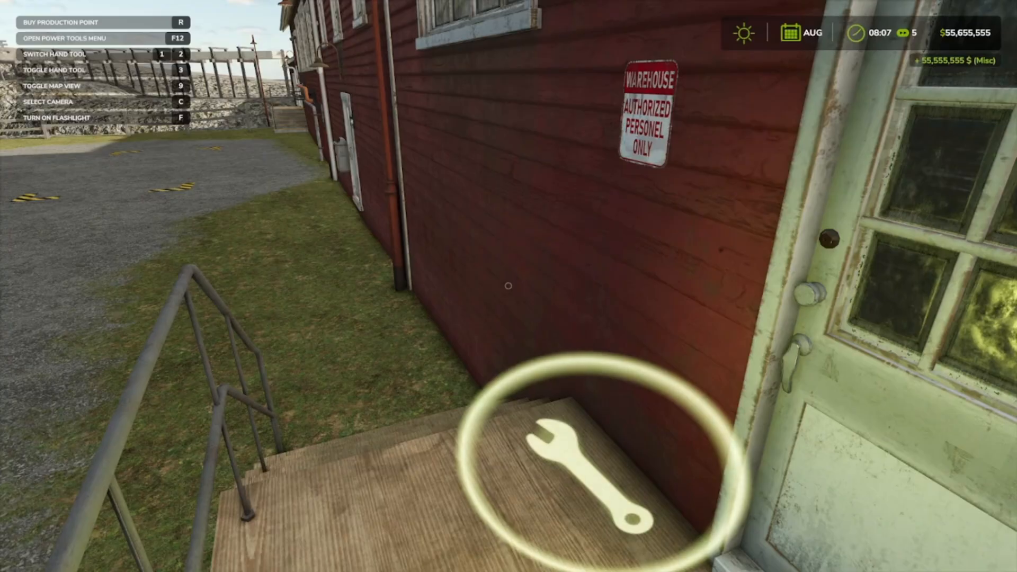
{"action": "key", "text": "w"}
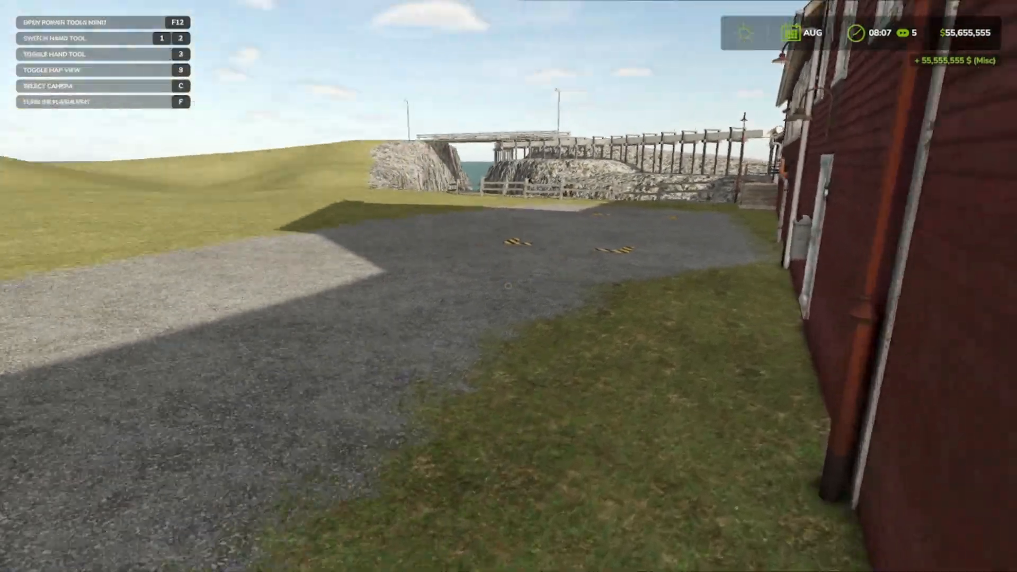
{"action": "key", "text": "w"}
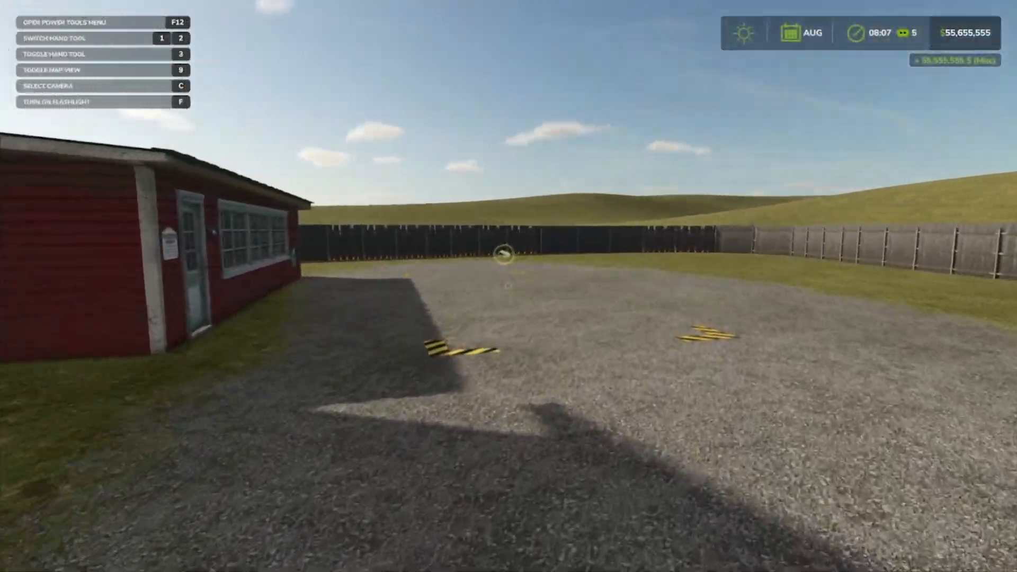
{"action": "key", "text": "w"}
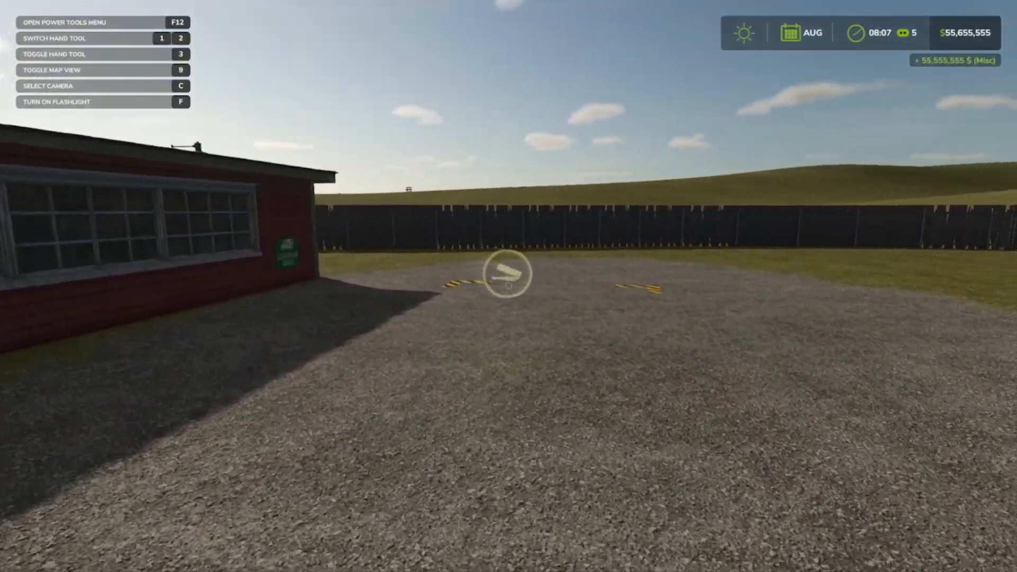
Spawn round cotton bales of size 2.38x2.38 (10000L) in the Spinnery's yard using Power Tools
{"action": "key", "text": "F12"}
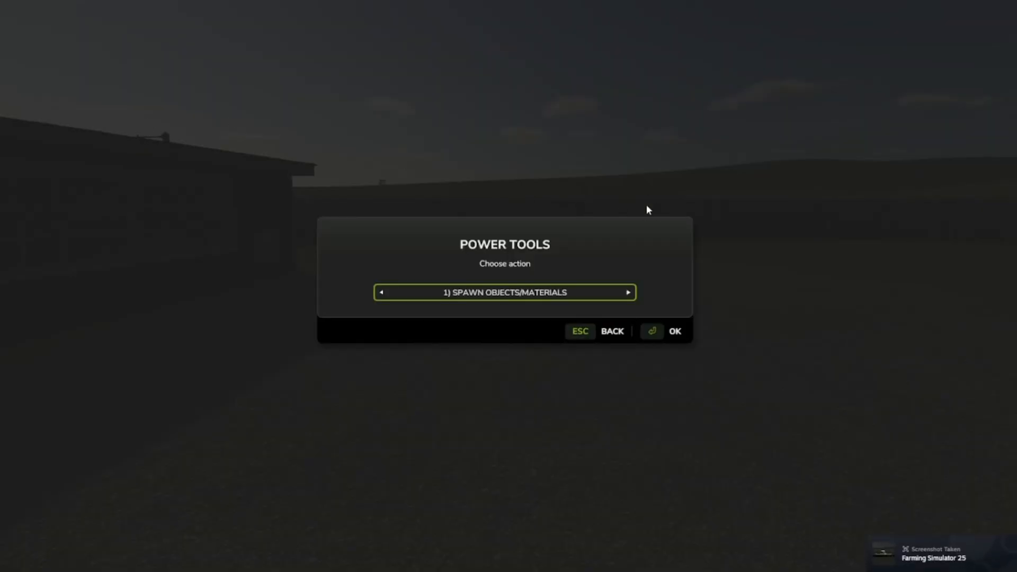
{"action": "left_click", "coordinate": [665, 329]}
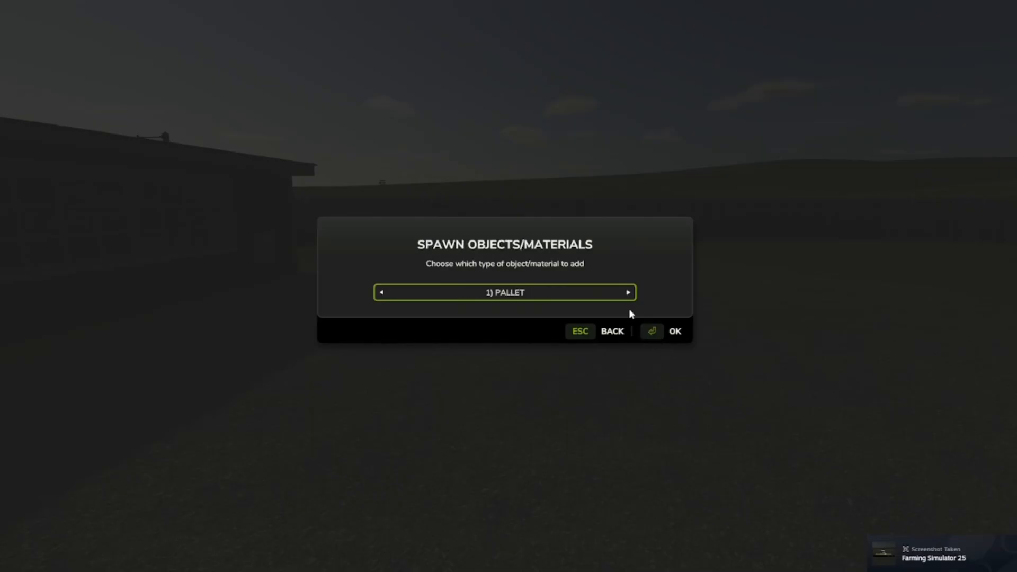
{"action": "key", "text": "Right"}
{"action": "key", "text": "Right"}
{"action": "key", "text": "Right"}
{"action": "key", "text": "Right"}
{"action": "key", "text": "Right"}
{"action": "key", "text": "Right"}
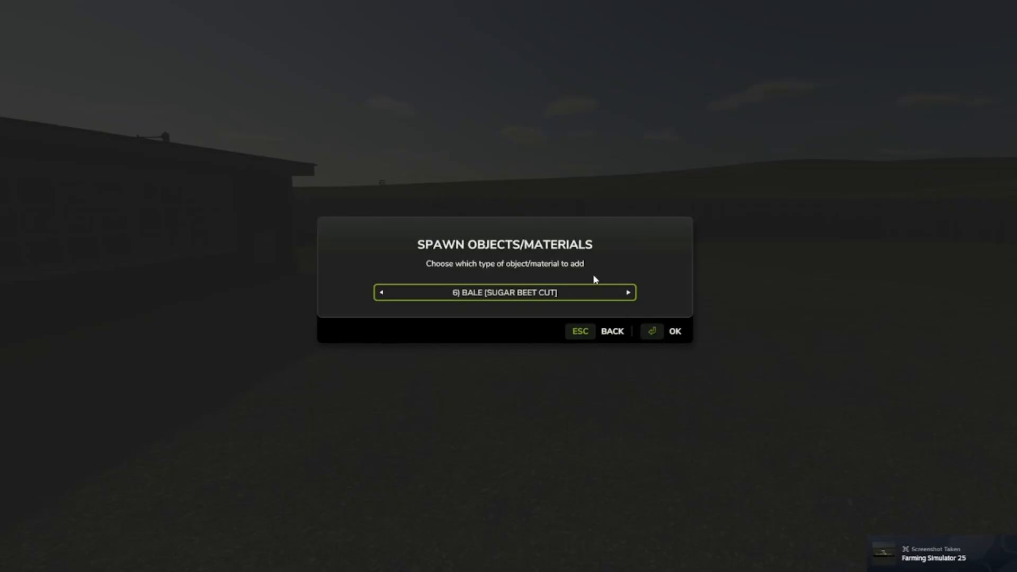
{"action": "key", "text": "Right"}
{"action": "key", "text": "Right"}
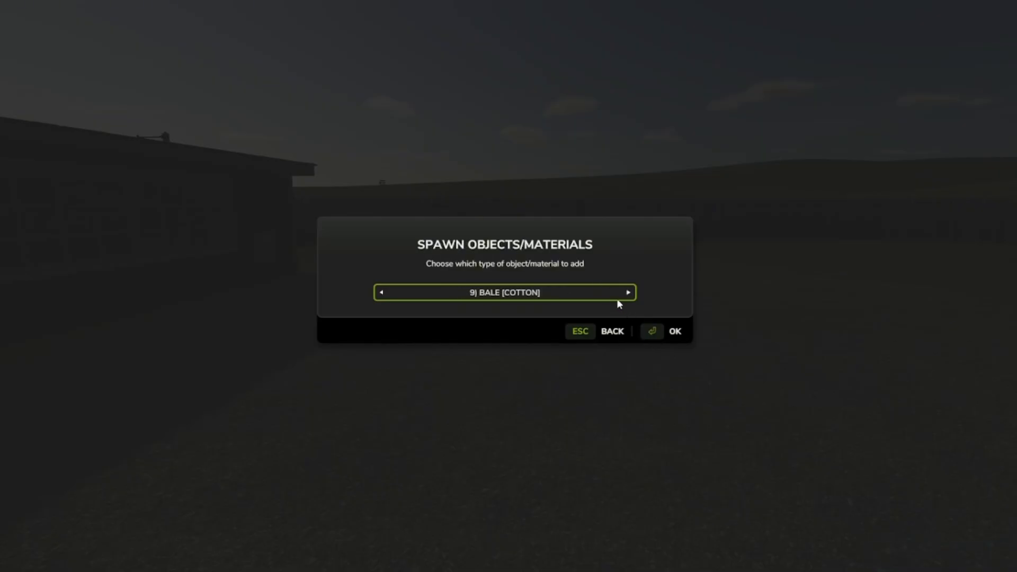
{"action": "key", "text": "Return"}
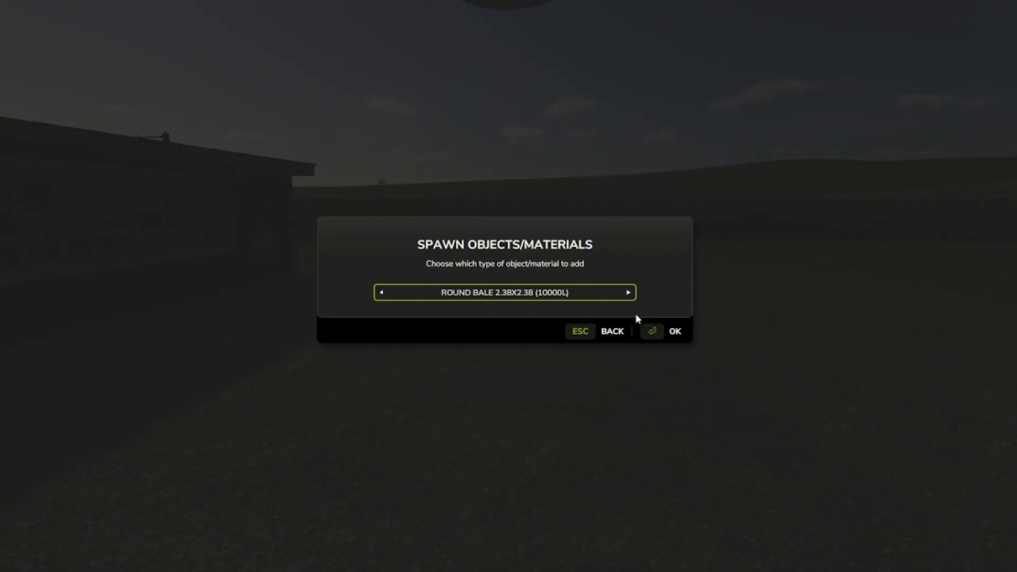
{"action": "key", "text": "Escape"}
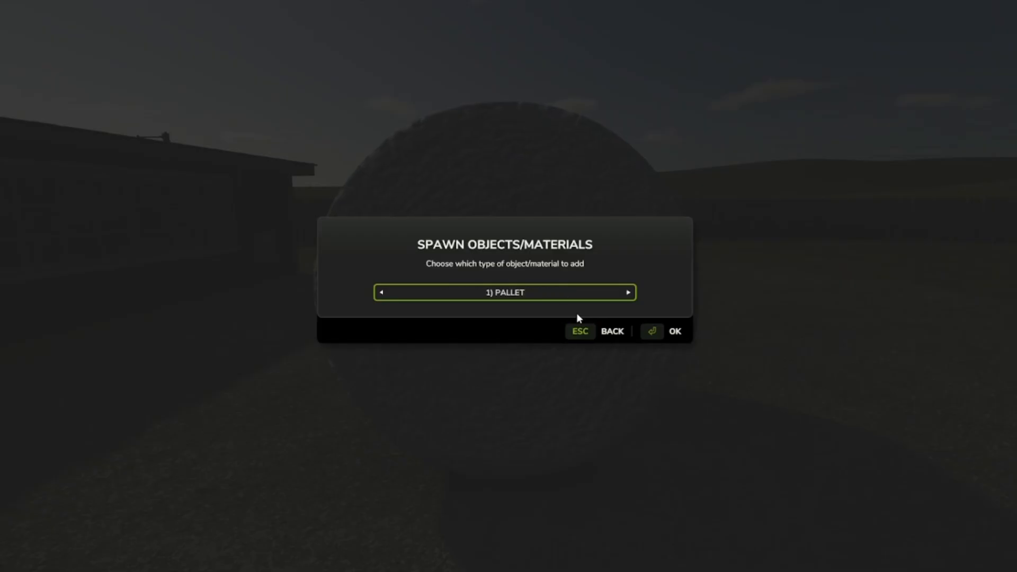
{"action": "key", "text": "Escape"}
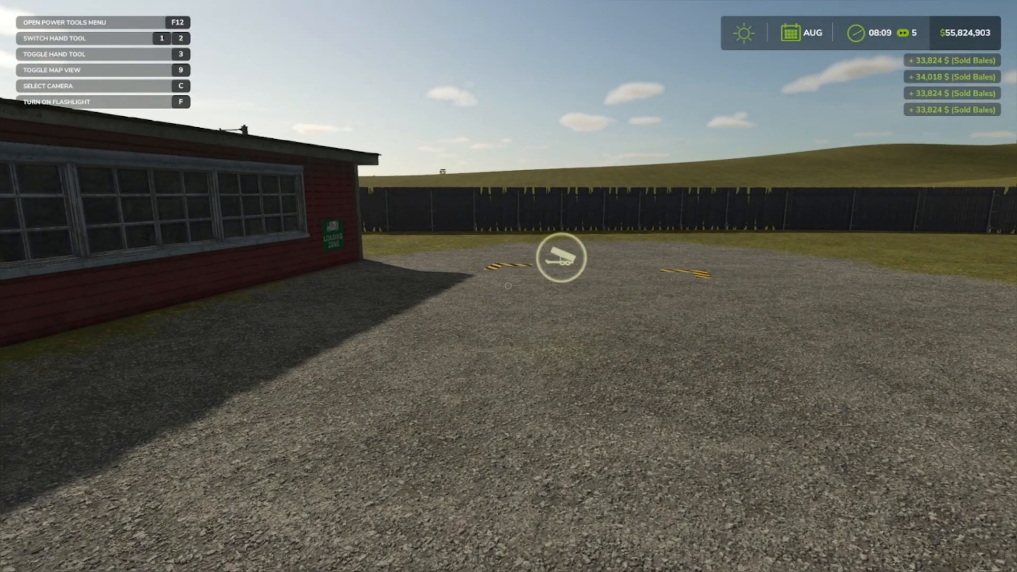
Return to the wrench marker at the Spinnery's entrance and buy the building for 180,000 $
{"action": "key", "text": "s"}
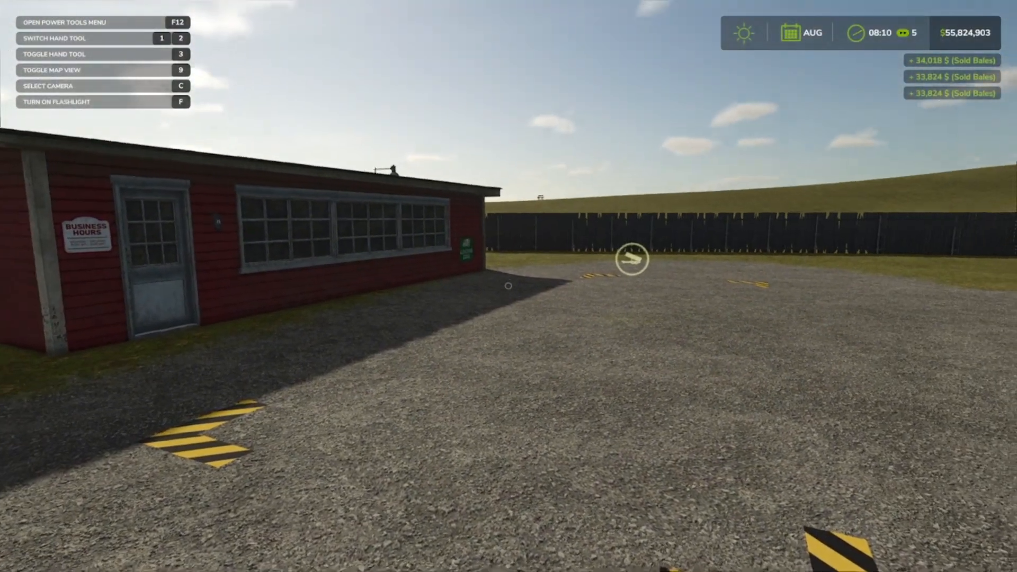
{"action": "key", "text": "w"}
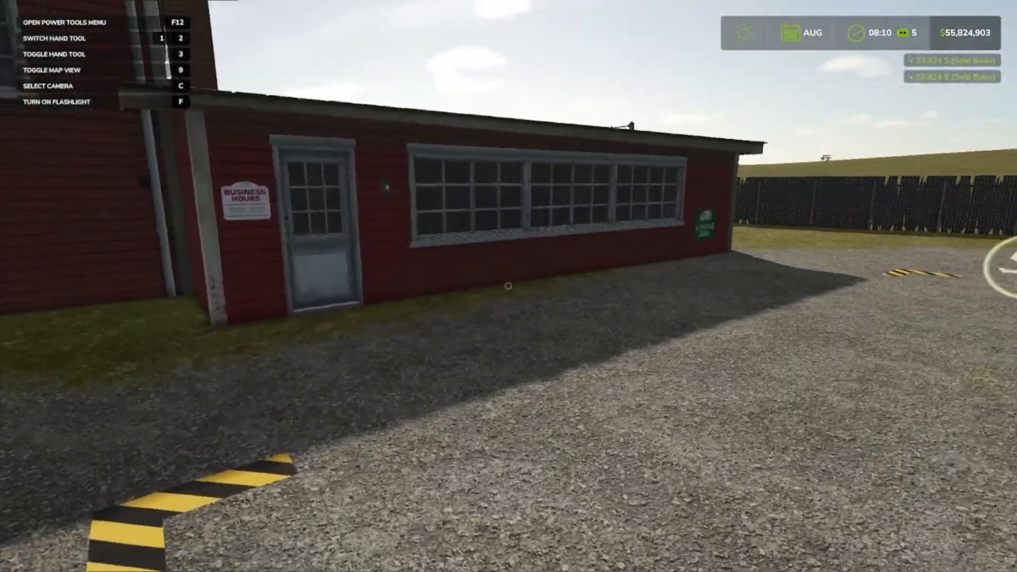
{"action": "key", "text": "w"}
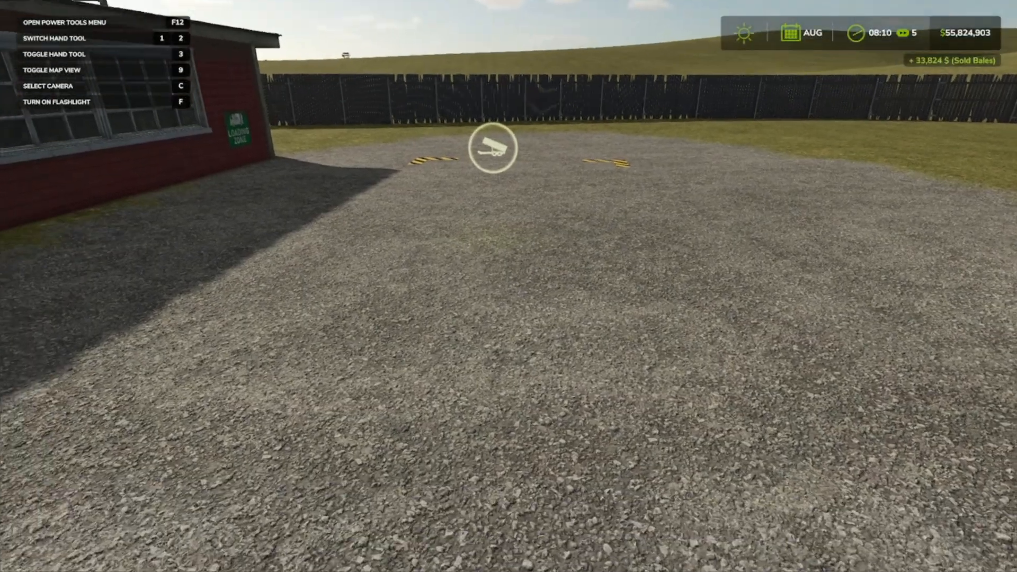
{"action": "key", "text": "w"}
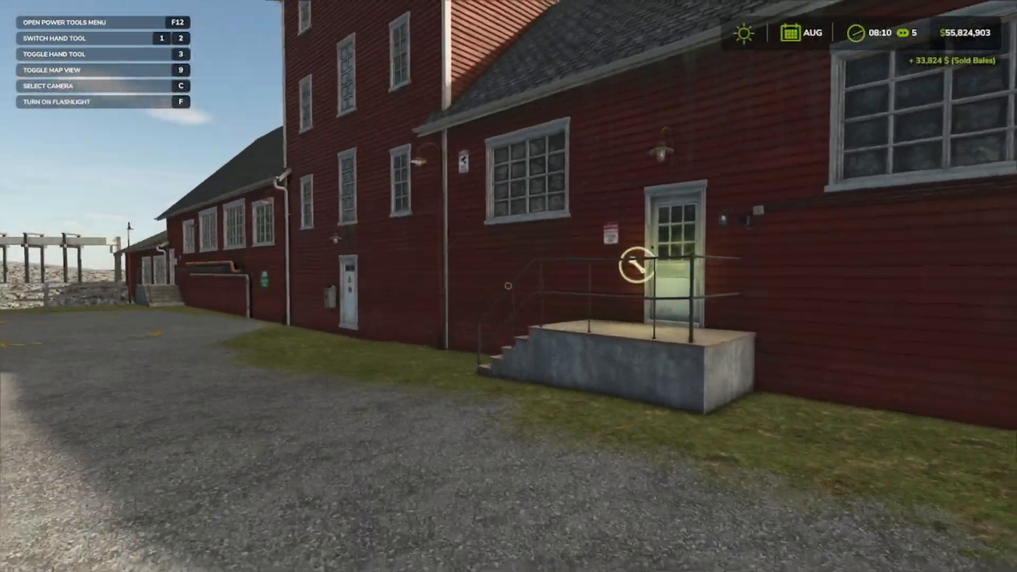
{"action": "key", "text": "w"}
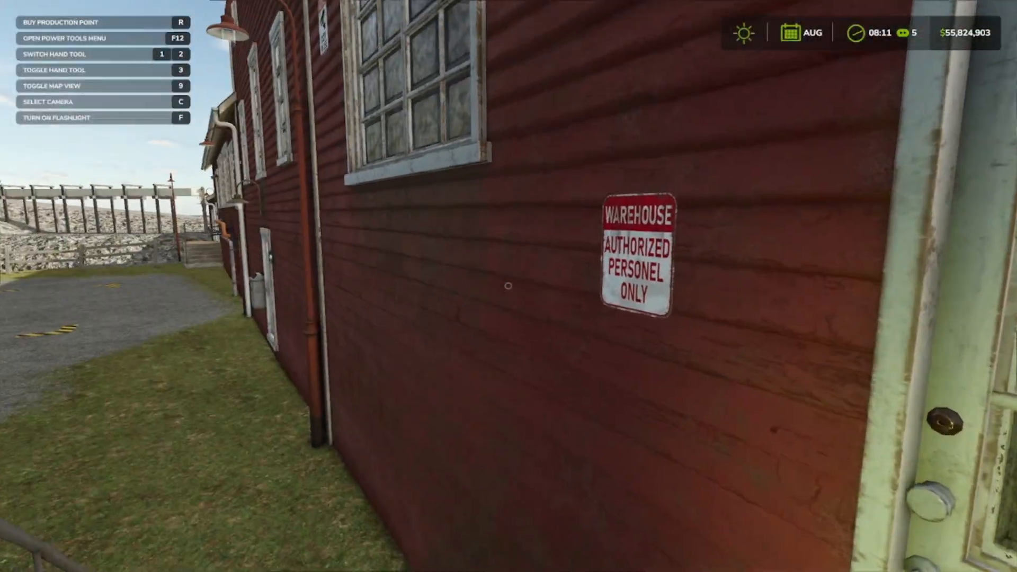
{"action": "key", "text": "r"}
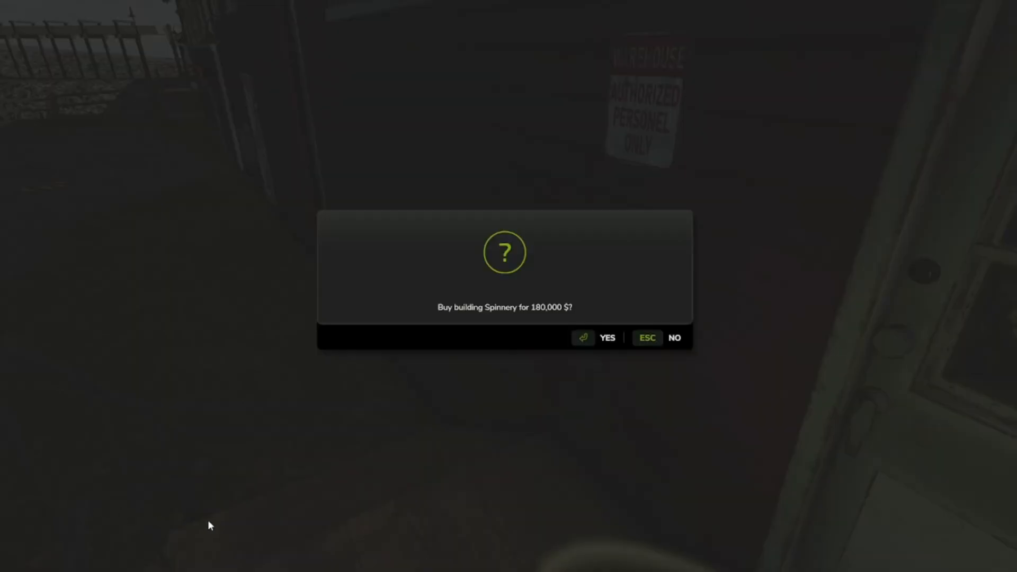
{"action": "key", "text": "Return"}
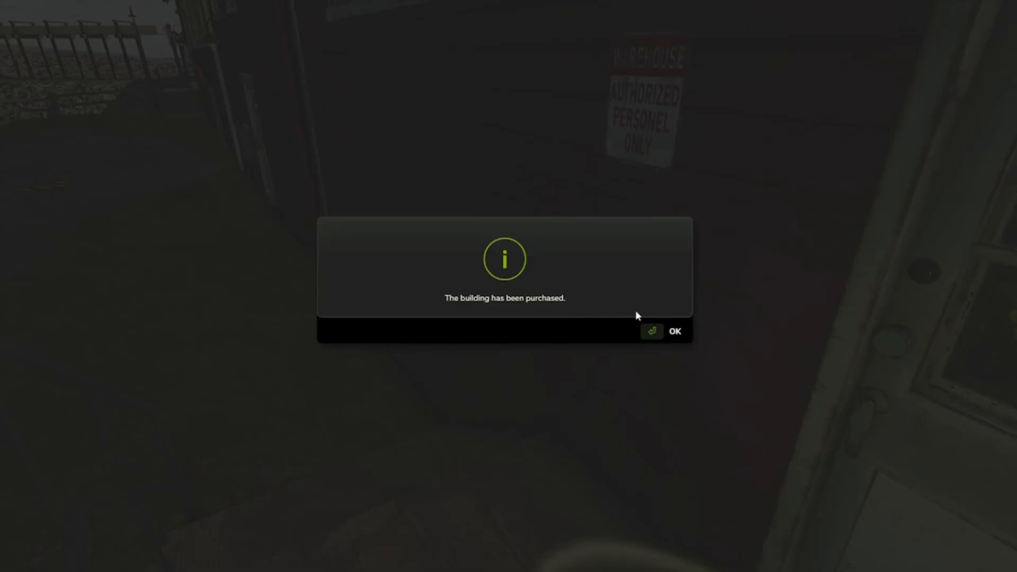
{"action": "key", "text": "Return"}
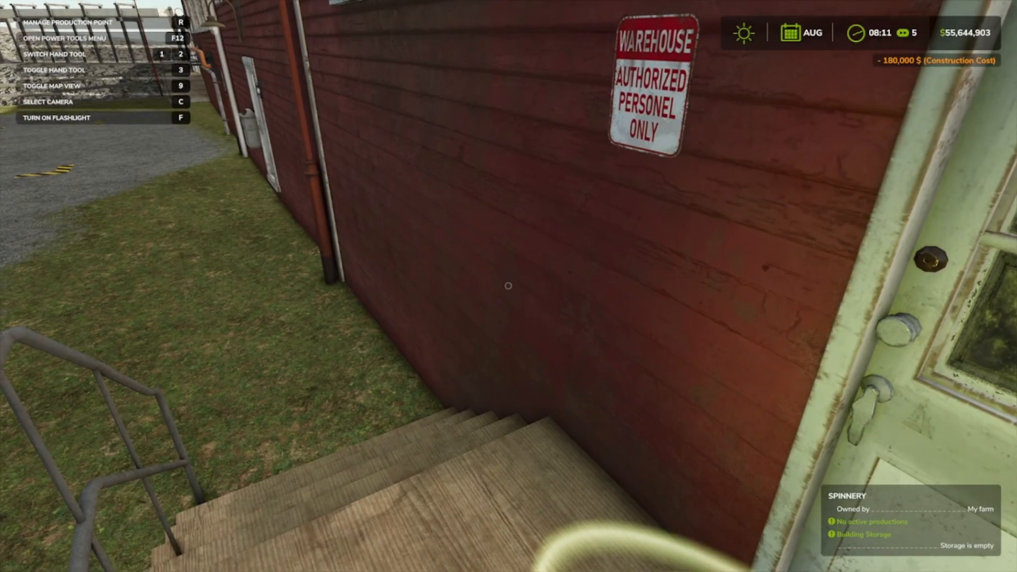
Examine the owned Spinnery's production chains, including its incoming materials, outgoing products and cotton fabric recipe
{"action": "key", "text": "r"}
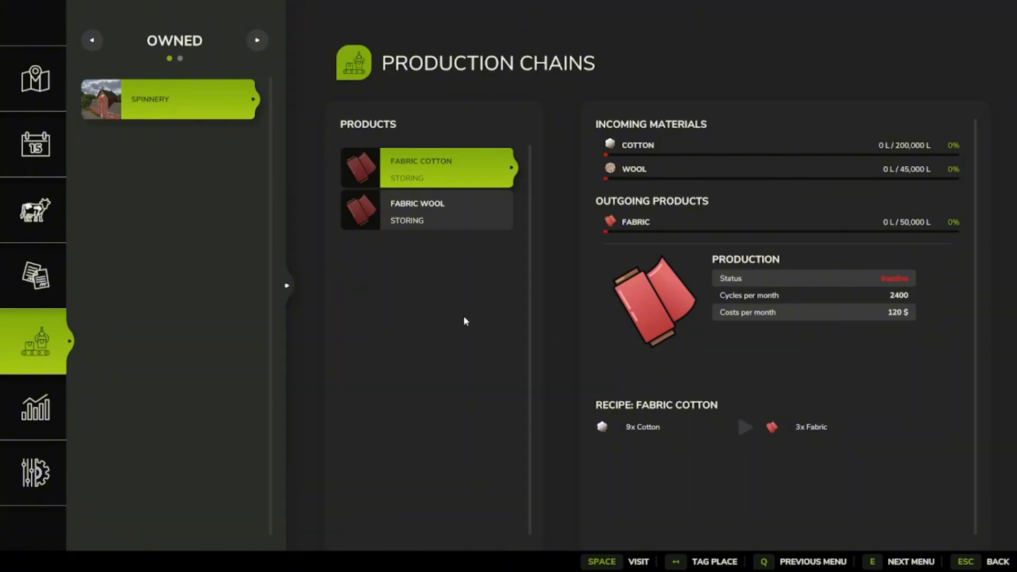
{"action": "key", "text": "Escape"}
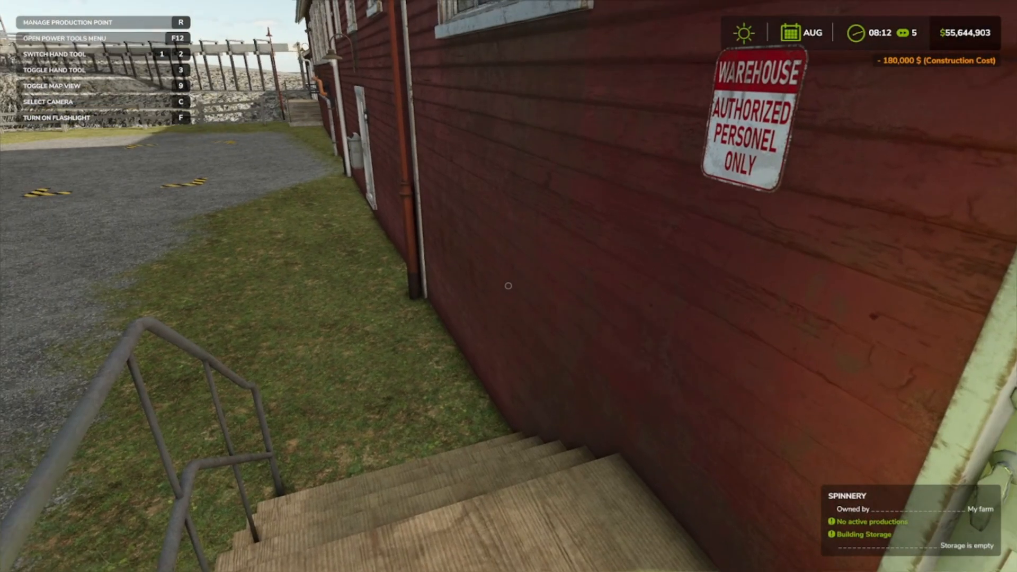
{"action": "key", "text": "r"}
{"action": "left_click", "coordinate": [41, 259]}
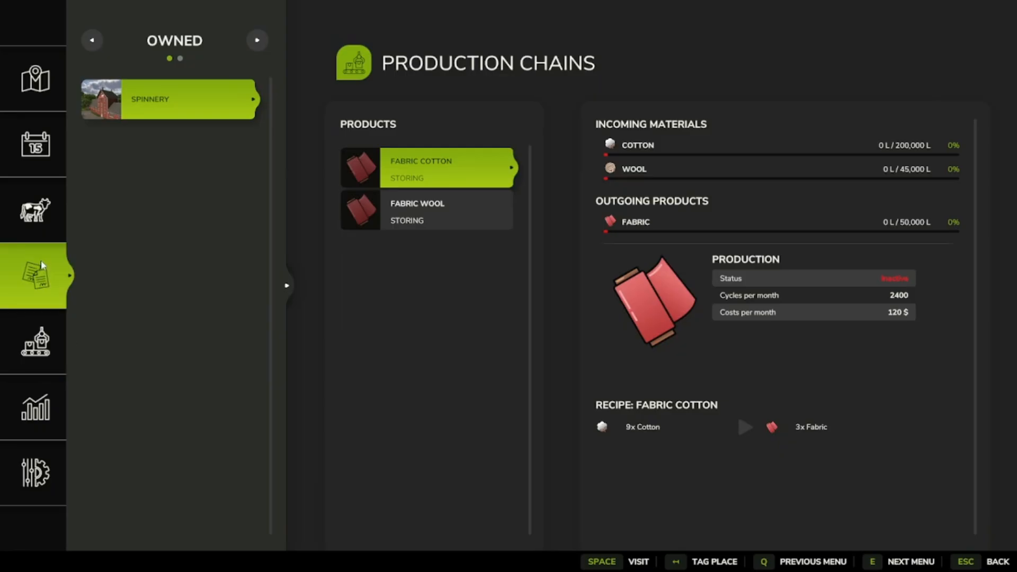
{"action": "left_click", "coordinate": [36, 318]}
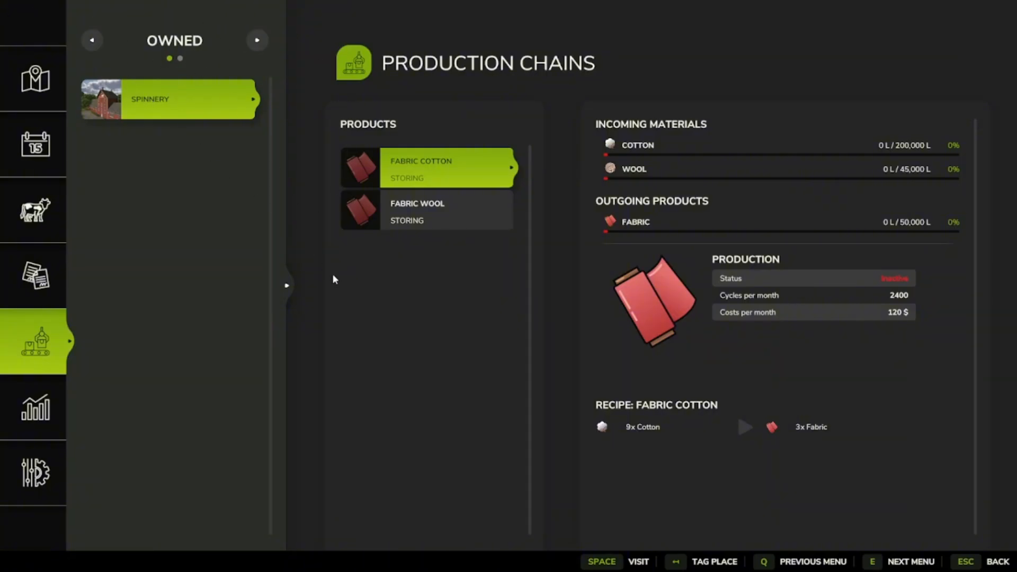
Compare the owned production list with the available productions, and return to the game
{"action": "left_click", "coordinate": [237, 43]}
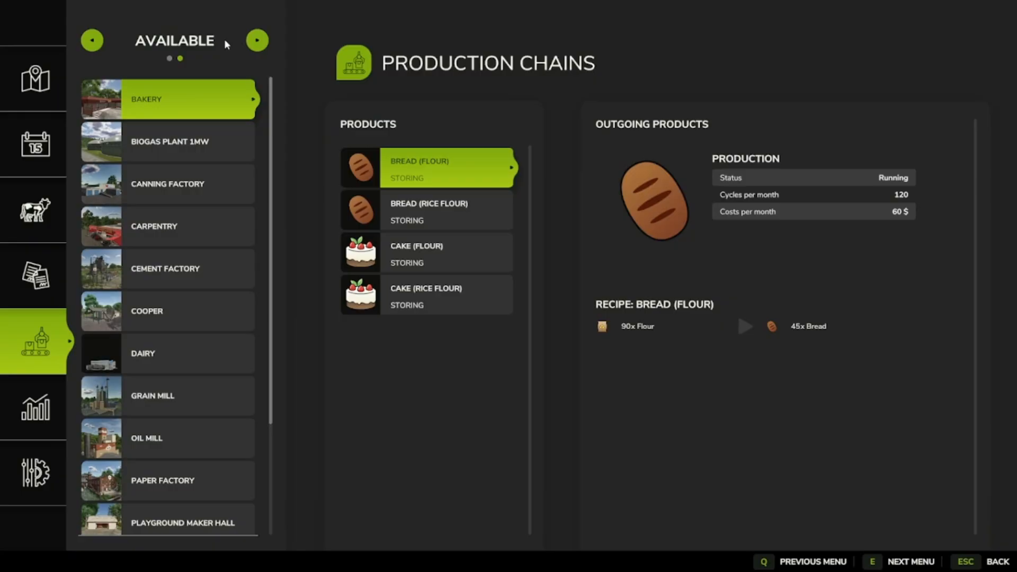
{"action": "left_click", "coordinate": [93, 40]}
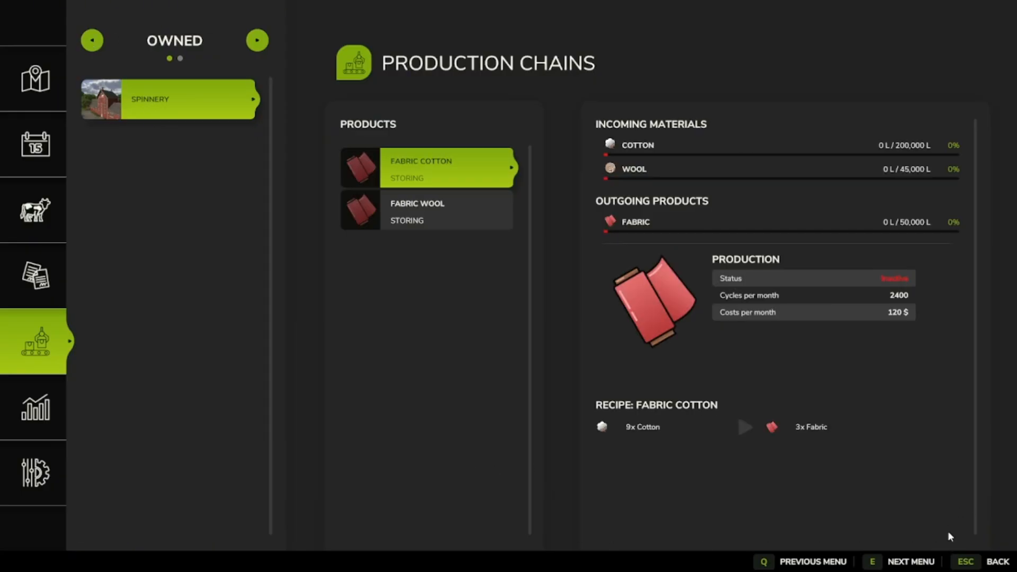
{"action": "left_click", "coordinate": [236, 43]}
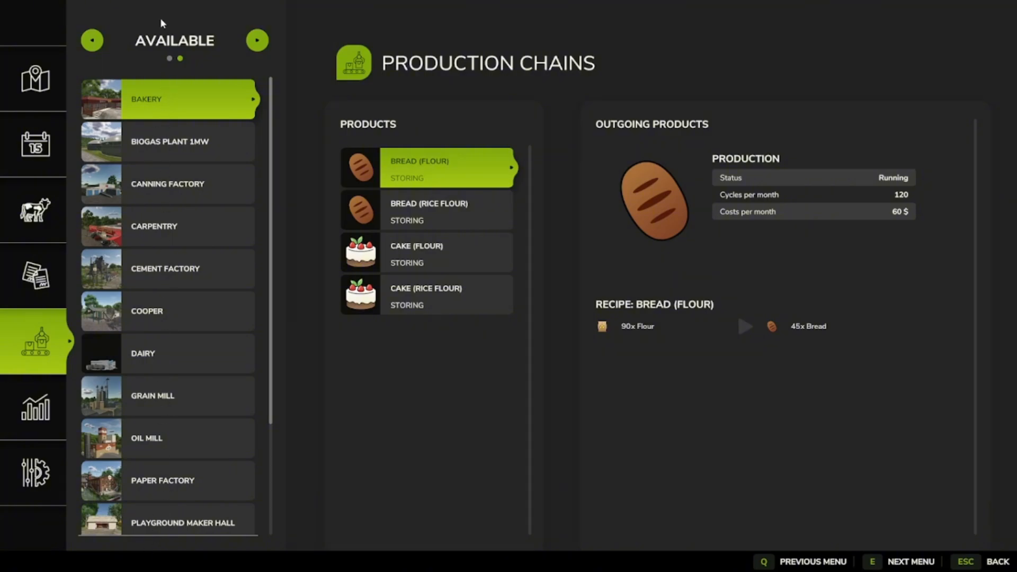
{"action": "left_click", "coordinate": [239, 42]}
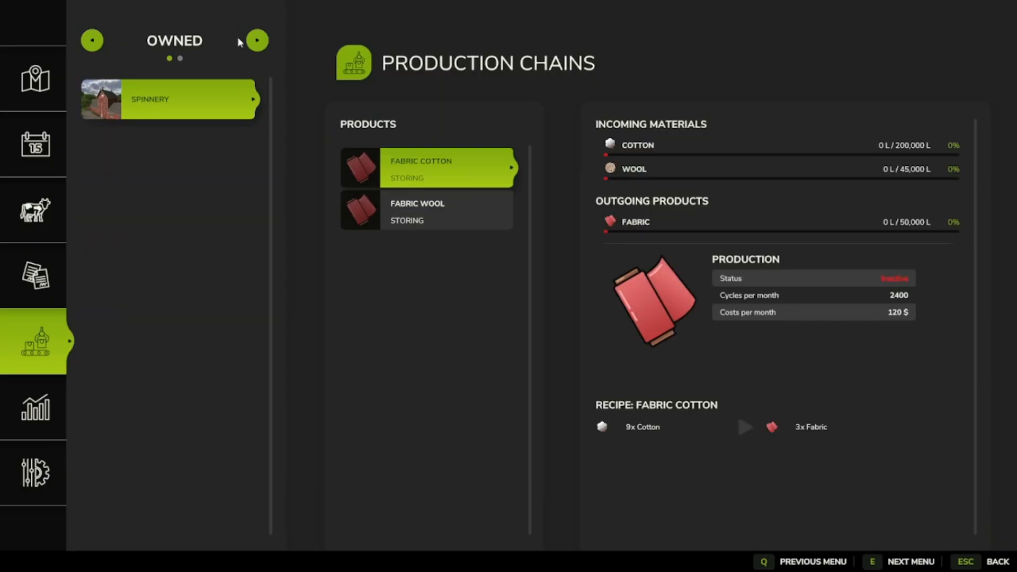
{"action": "key", "text": "Escape"}
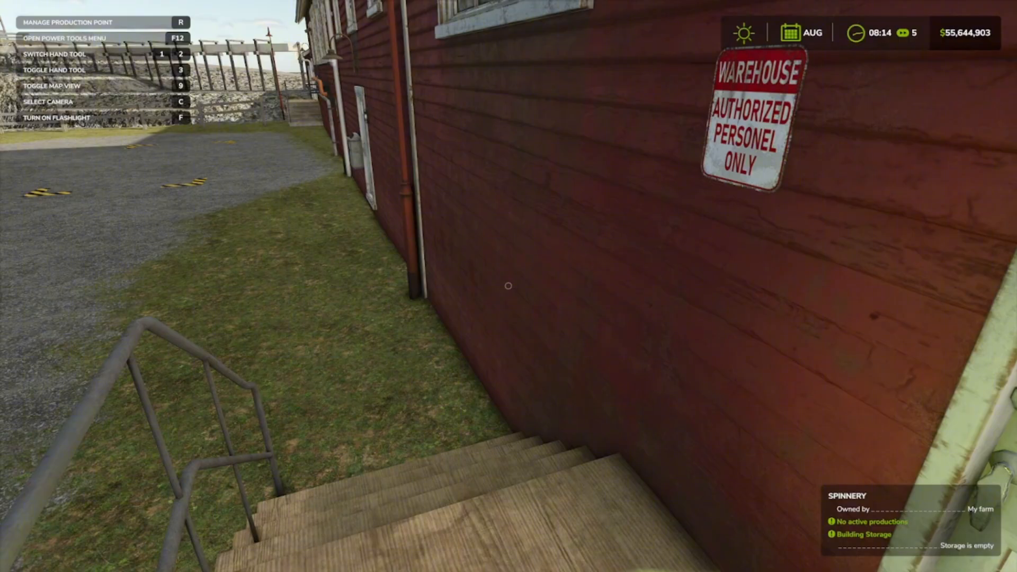
Activate both the Fabric Cotton and Fabric Wool productions in the owned Spinnery's production chains
{"action": "key", "text": "r"}
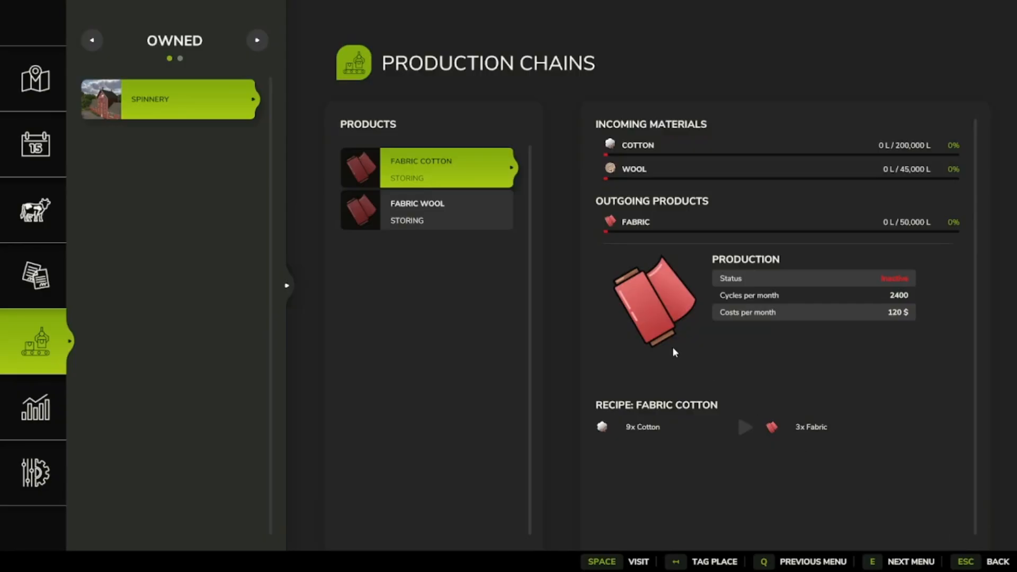
{"action": "left_click", "coordinate": [411, 178]}
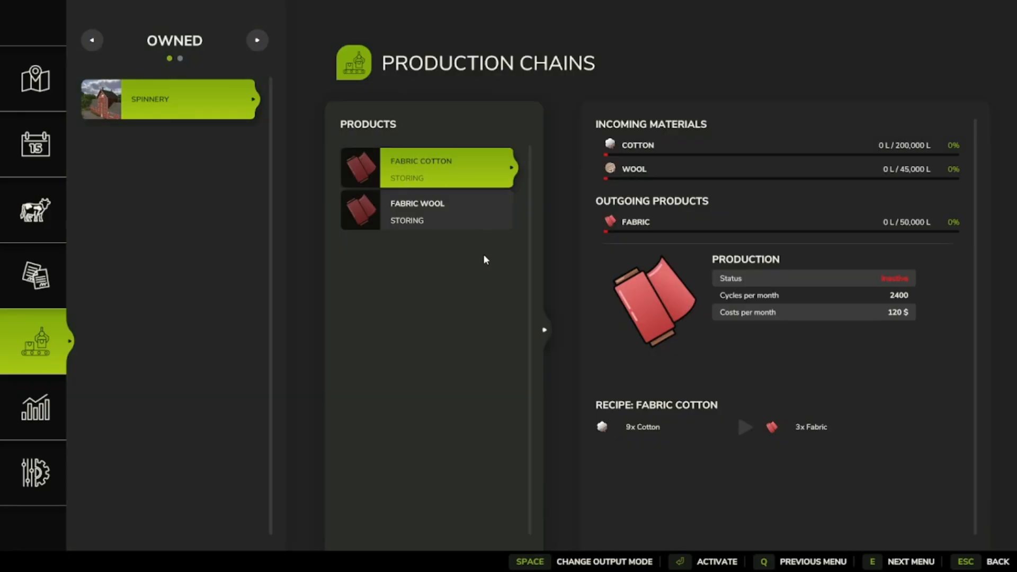
{"action": "key", "text": "Return"}
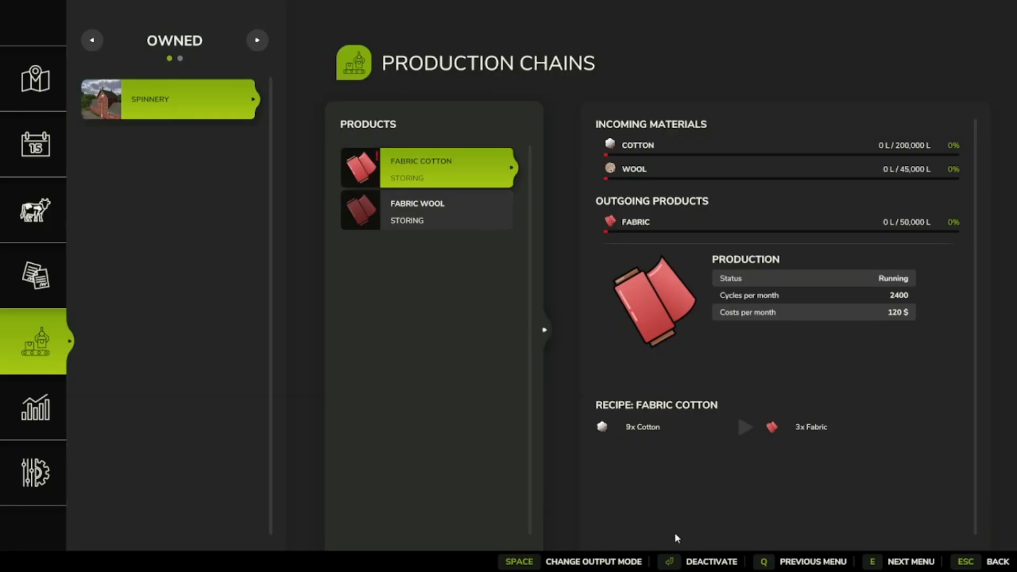
{"action": "left_click", "coordinate": [401, 200]}
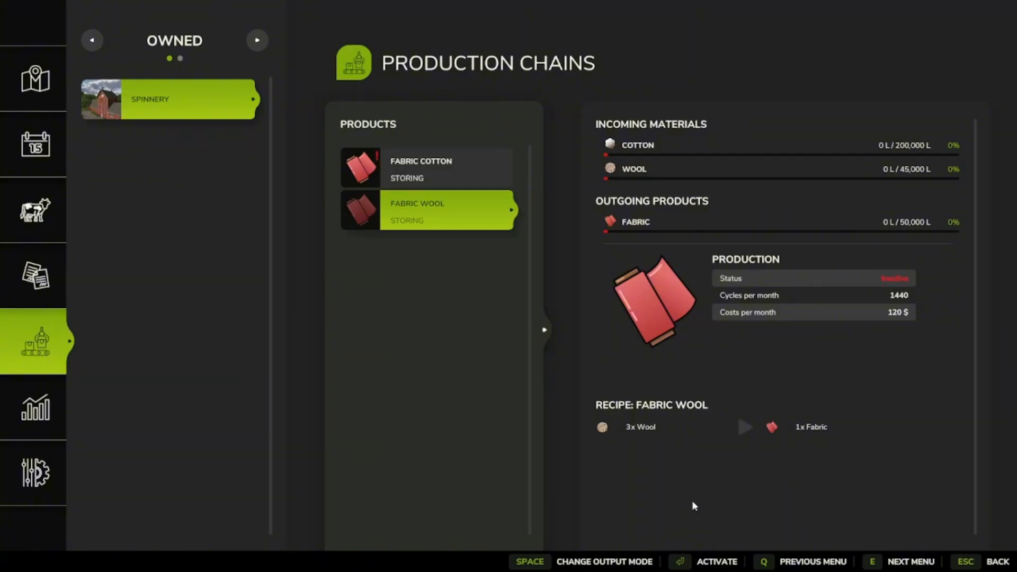
{"action": "key", "text": "Return"}
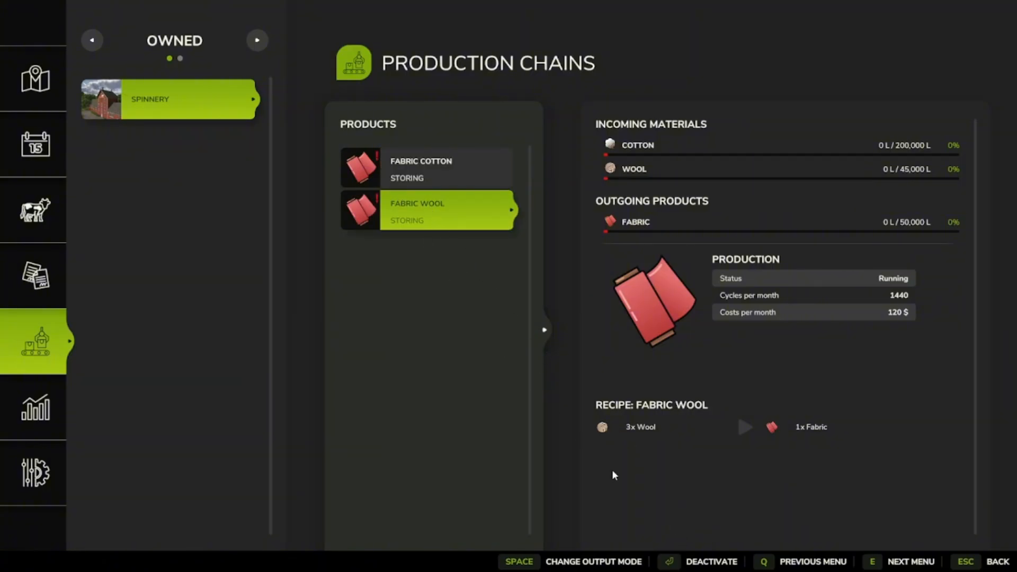
{"action": "key", "text": "Return"}
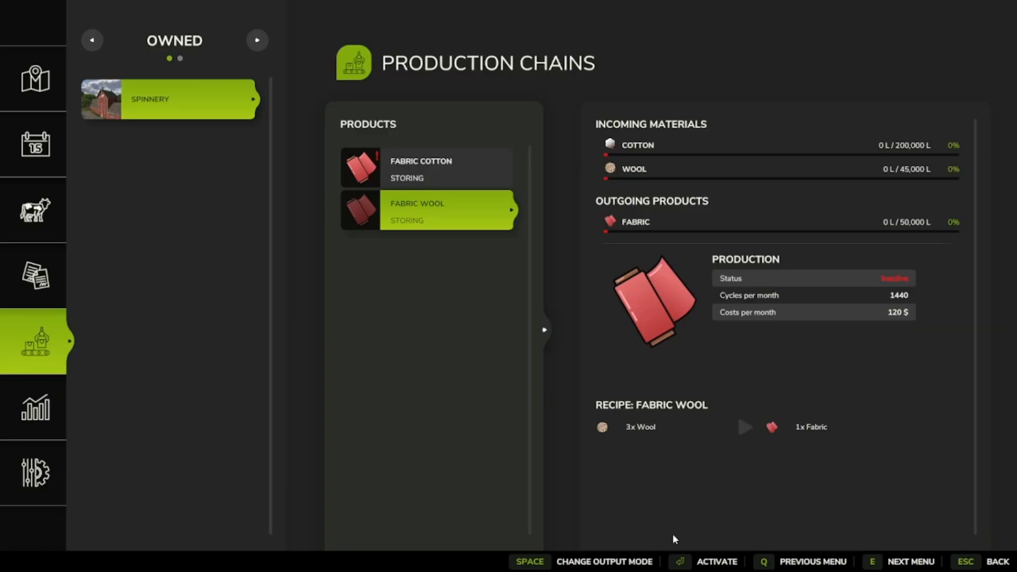
{"action": "key", "text": "Return"}
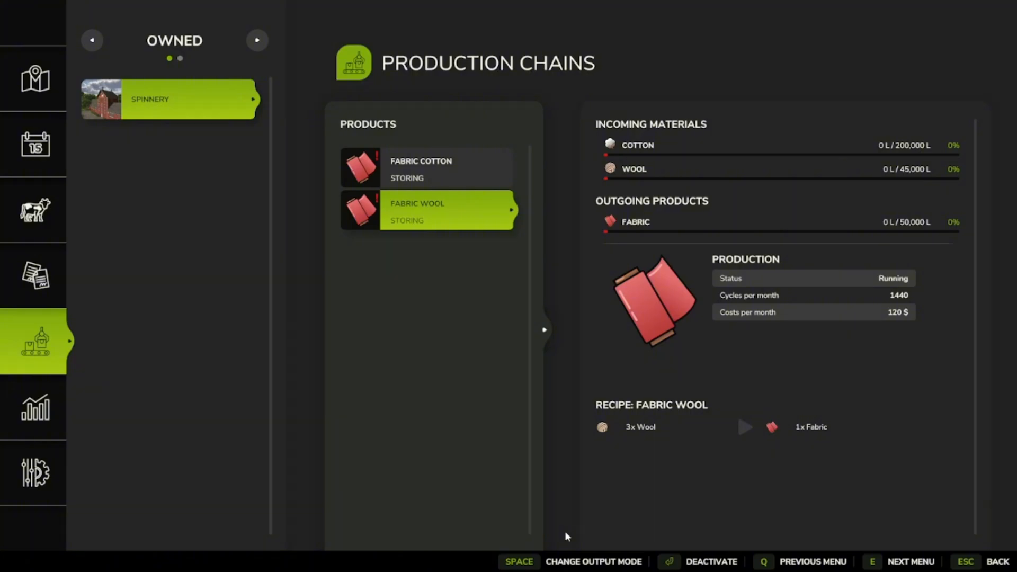
Cycle the Spinnery's fabric output mode through selling and the other options, and leave the production chains
{"action": "key", "text": "space"}
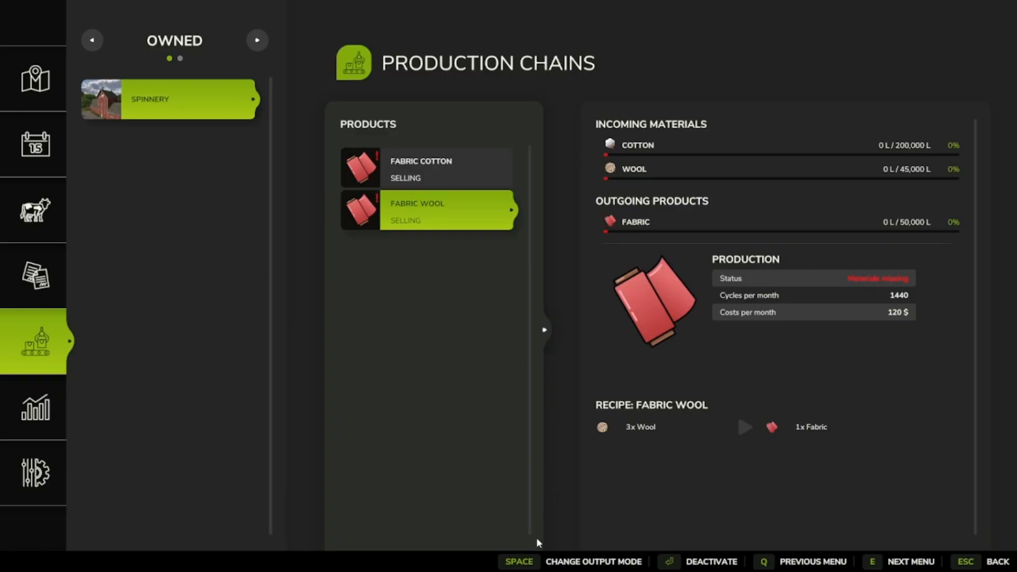
{"action": "key", "text": "space"}
{"action": "key", "text": "space"}
{"action": "key", "text": "Escape"}
Walk from the Spinnery's entrance across the gravel yard and stand facing the trailer unloading marker
{"action": "key", "text": "w"}
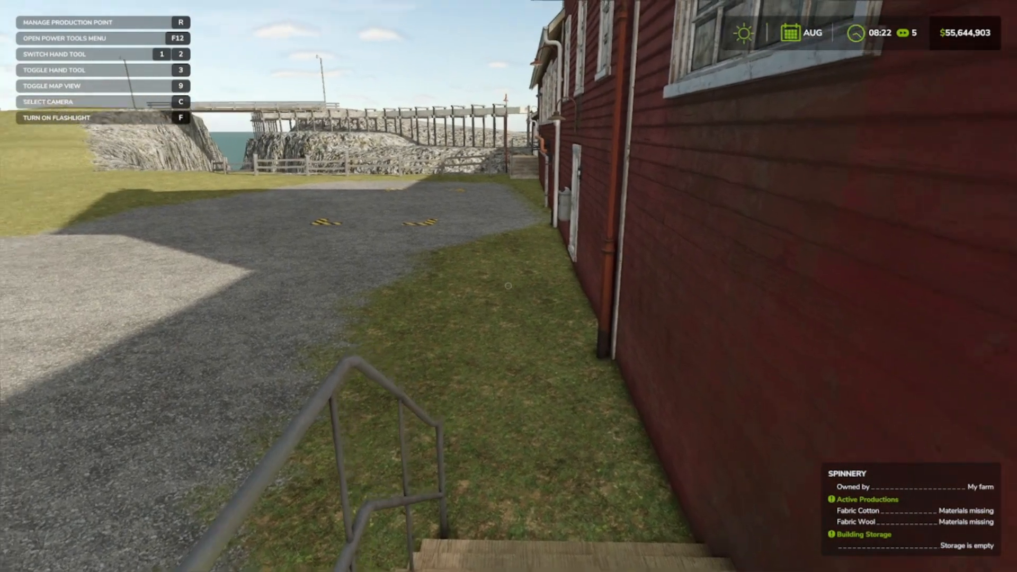
{"action": "key", "text": "w"}
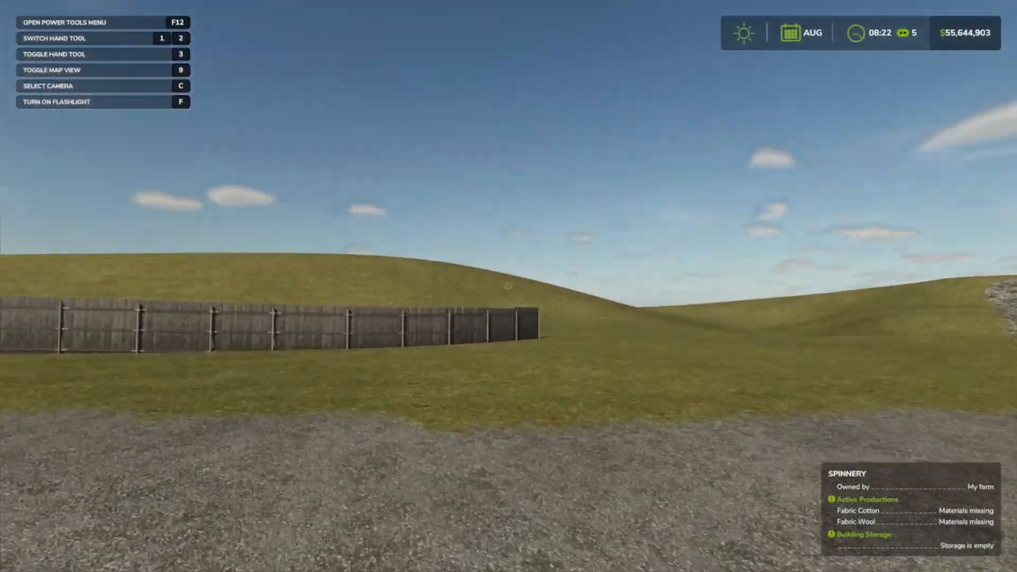
{"action": "key", "text": "w"}
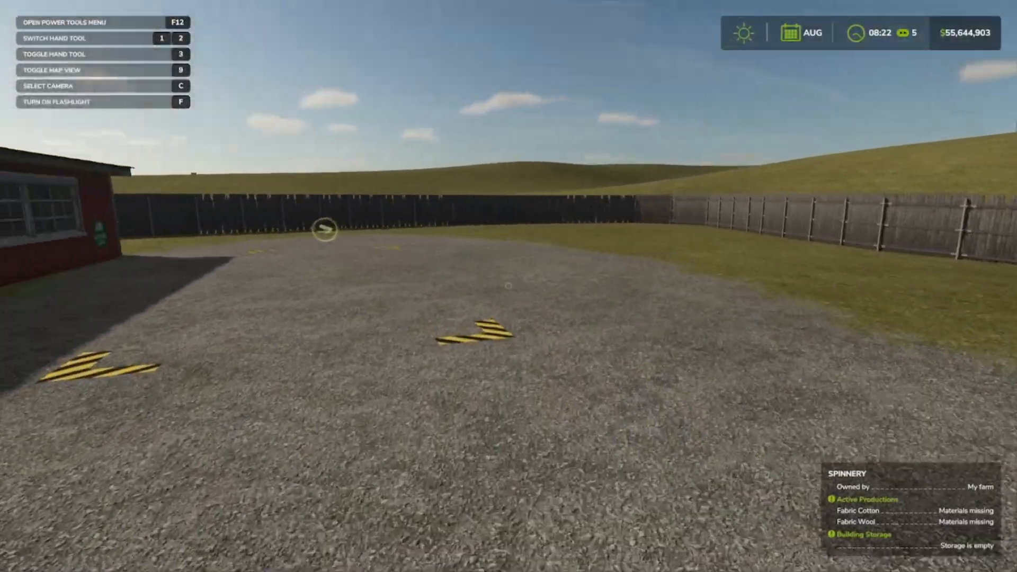
{"action": "key", "text": "w"}
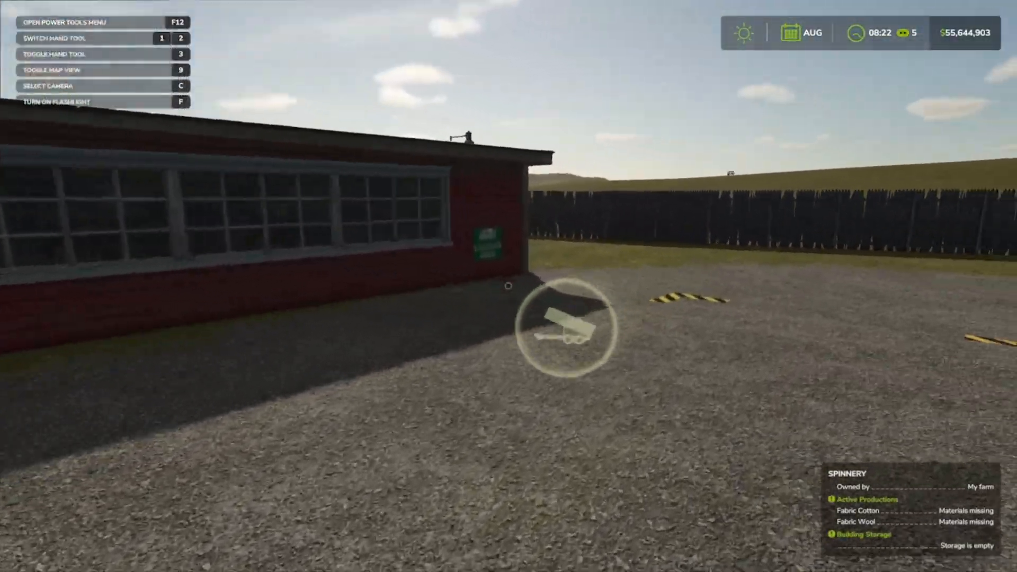
{"action": "key", "text": "s"}
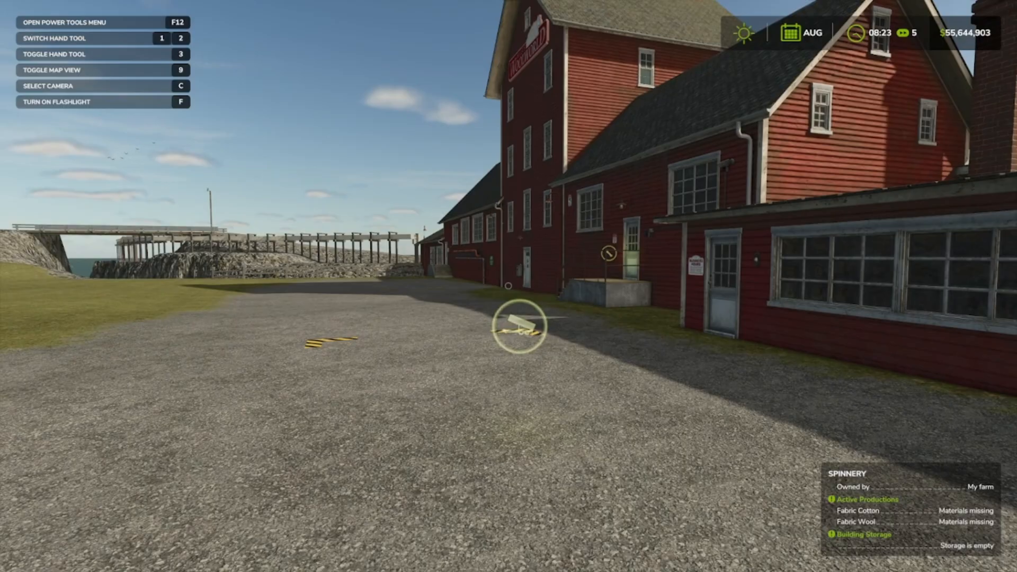
{"action": "key", "text": "w"}
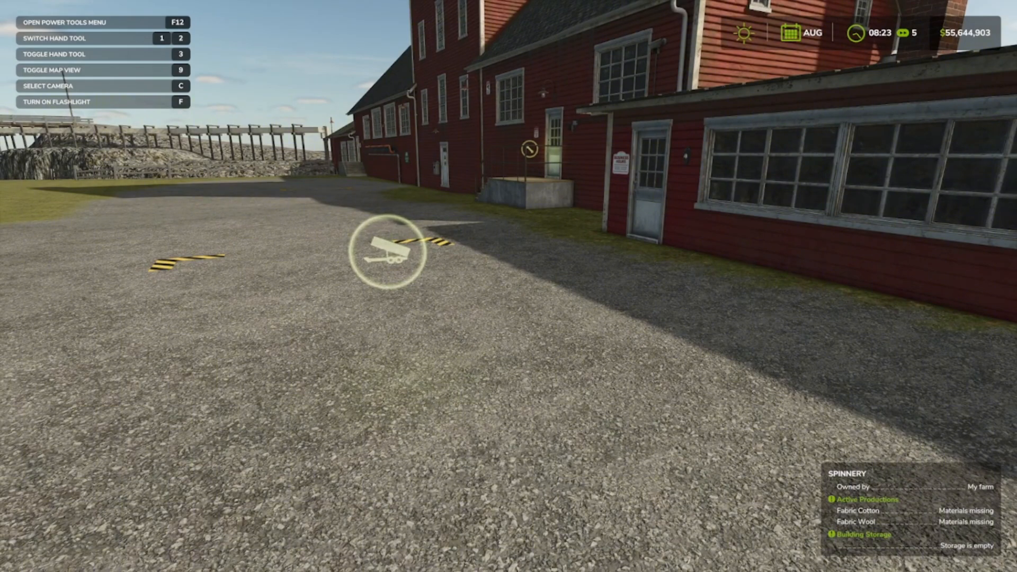
Spawn several round cotton bales of size 2.38x2.38 (10000L) at the unloading marker using Power Tools
{"action": "key", "text": "F12"}
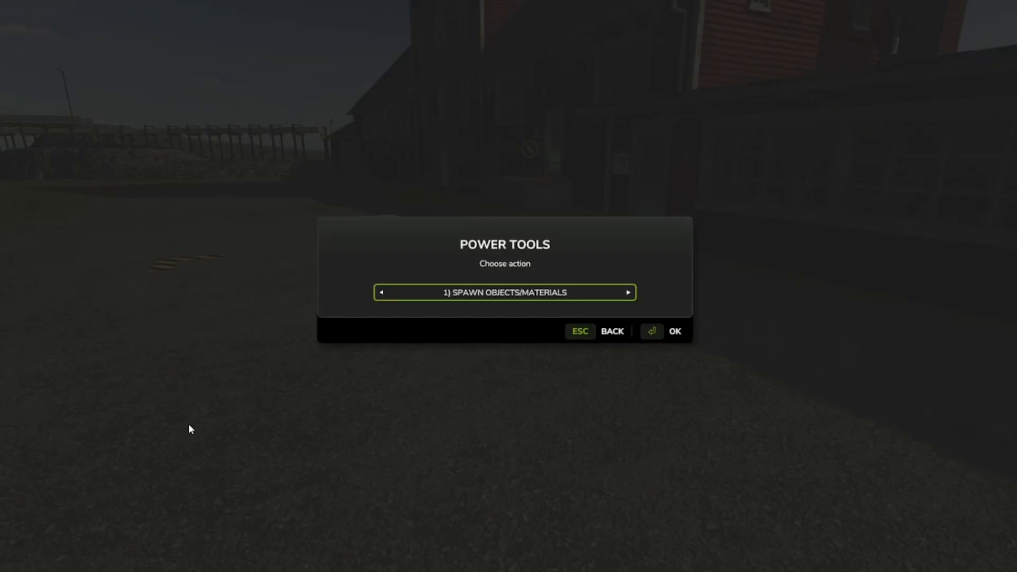
{"action": "key", "text": "Return"}
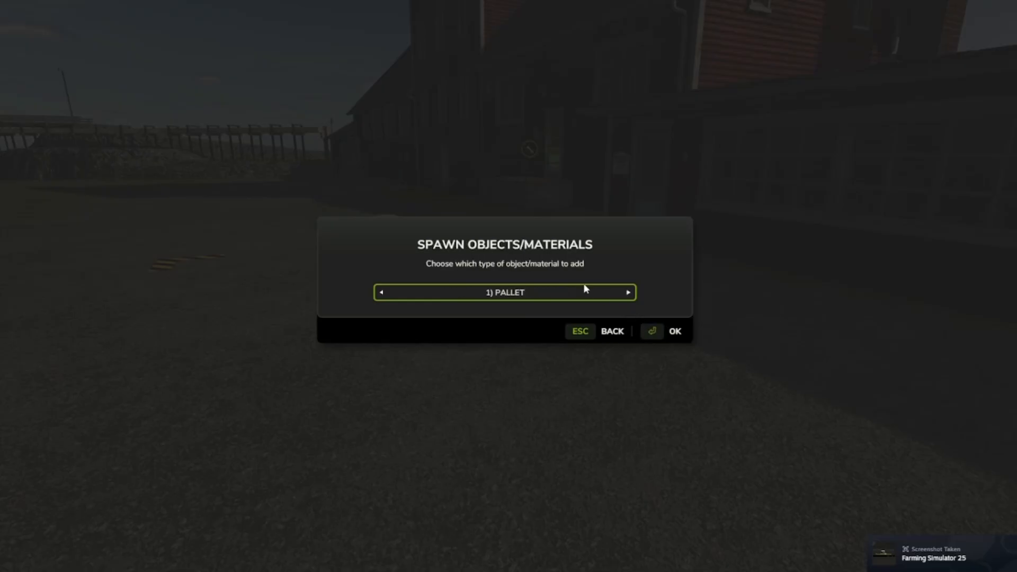
{"action": "key", "text": "Right"}
{"action": "key", "text": "Right"}
{"action": "key", "text": "Right"}
{"action": "key", "text": "Right"}
{"action": "key", "text": "Right"}
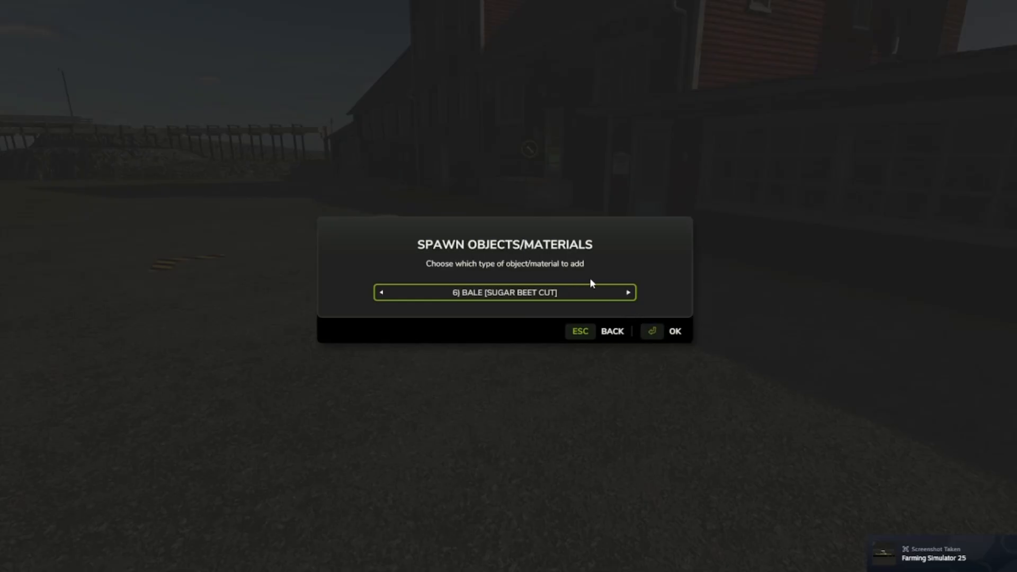
{"action": "key", "text": "Right"}
{"action": "key", "text": "Right"}
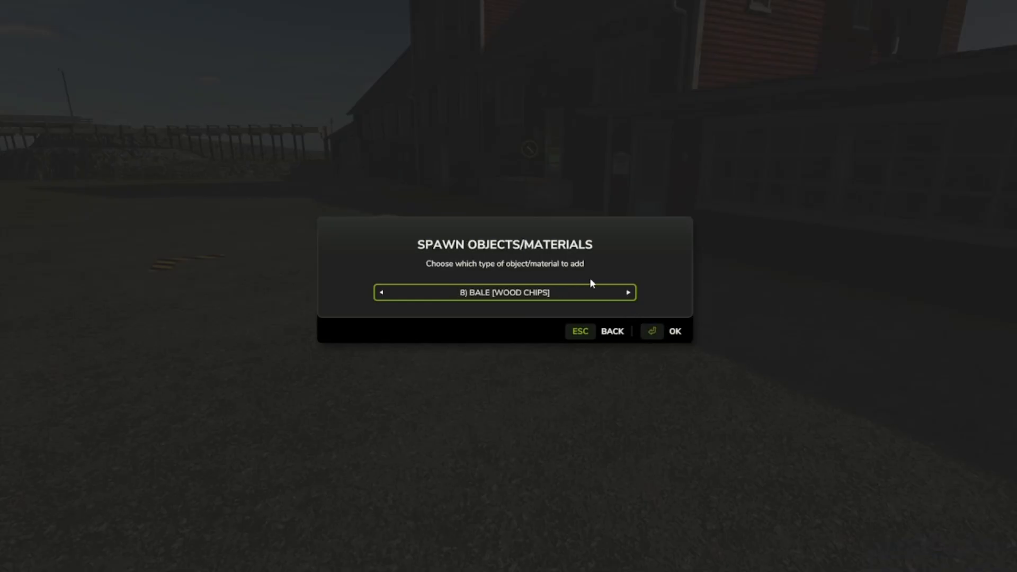
{"action": "key", "text": "Right"}
{"action": "key", "text": "Return"}
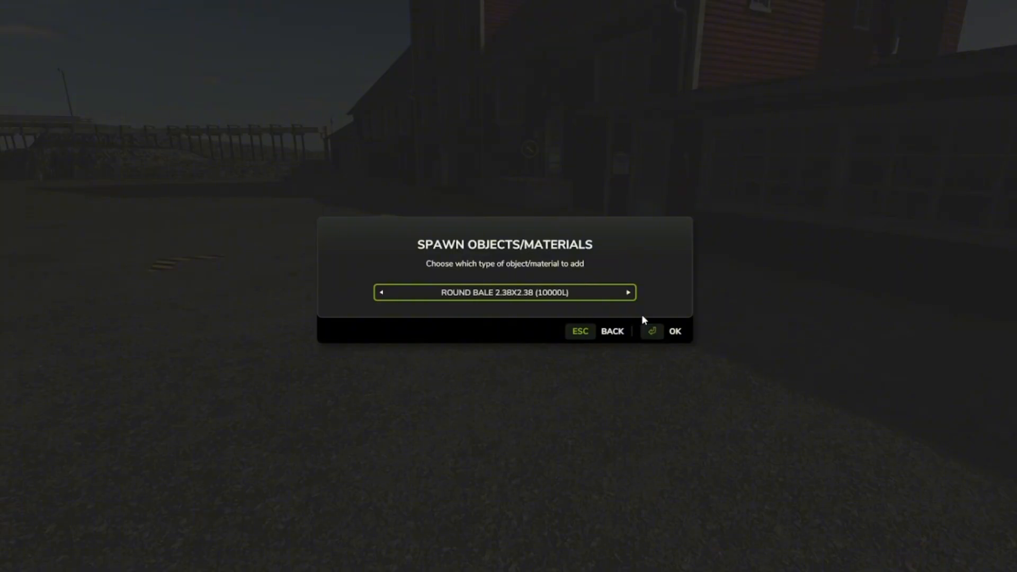
{"action": "left_click", "coordinate": [643, 320]}
{"action": "left_click", "coordinate": [643, 320]}
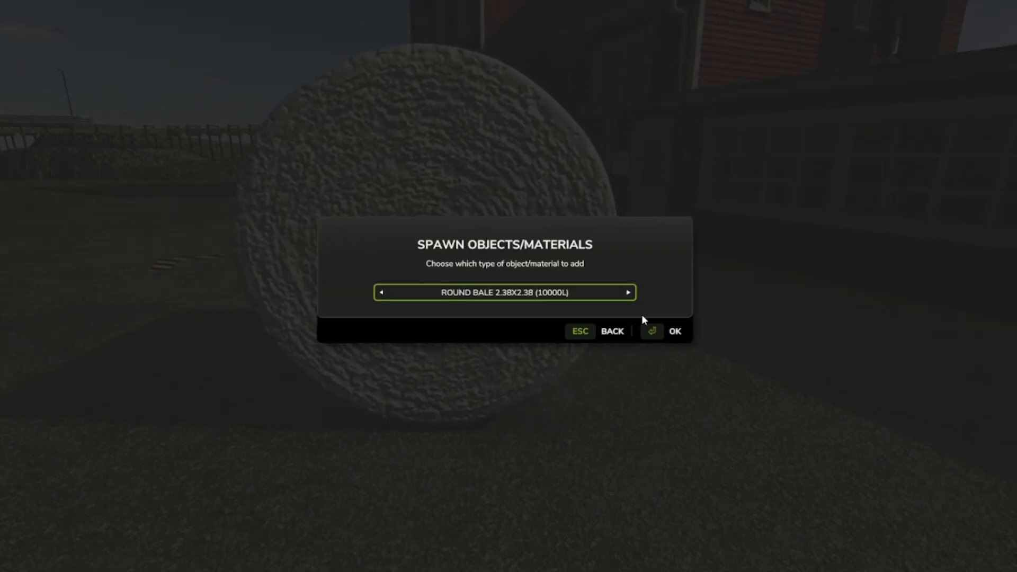
{"action": "left_click", "coordinate": [643, 320]}
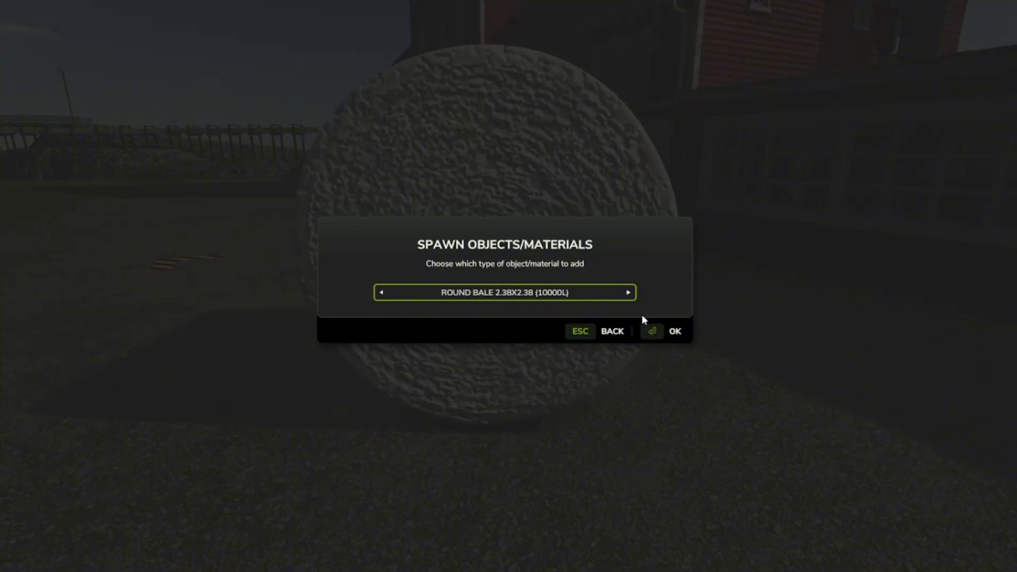
{"action": "left_click", "coordinate": [644, 319]}
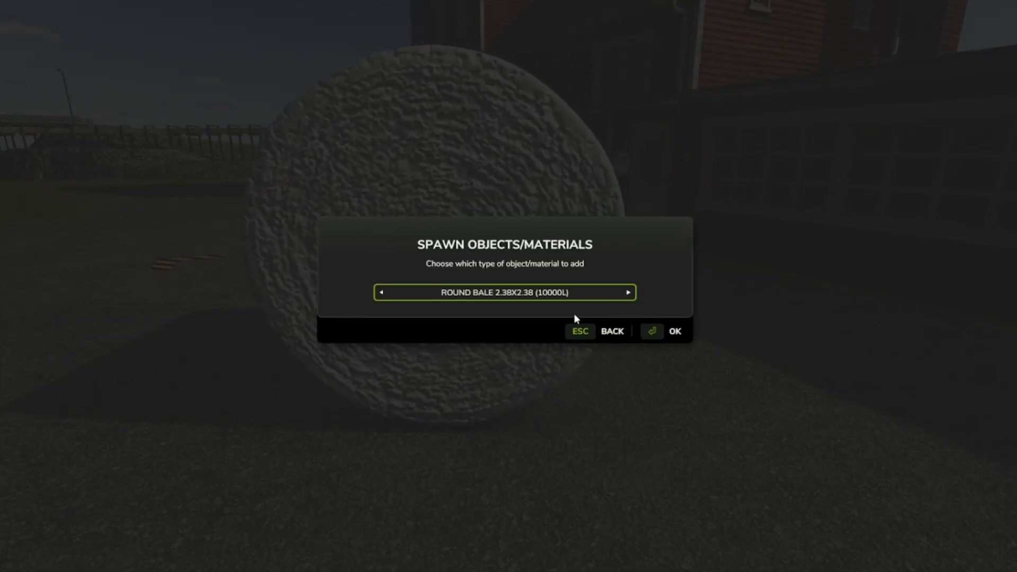
Spawn wool at the unloading marker using Power Tools, and return to the game
{"action": "key", "text": "Right"}
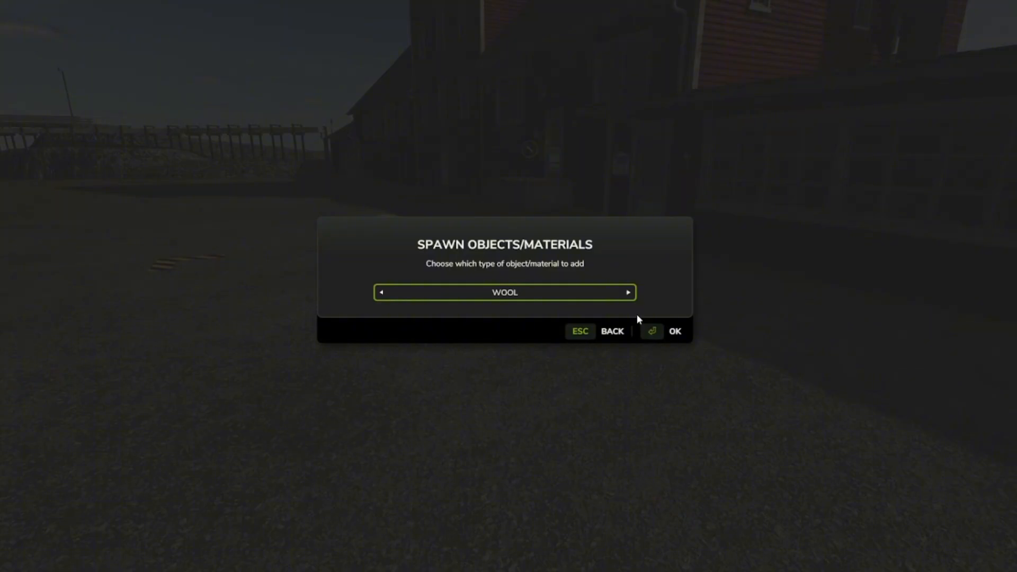
{"action": "left_click", "coordinate": [580, 329]}
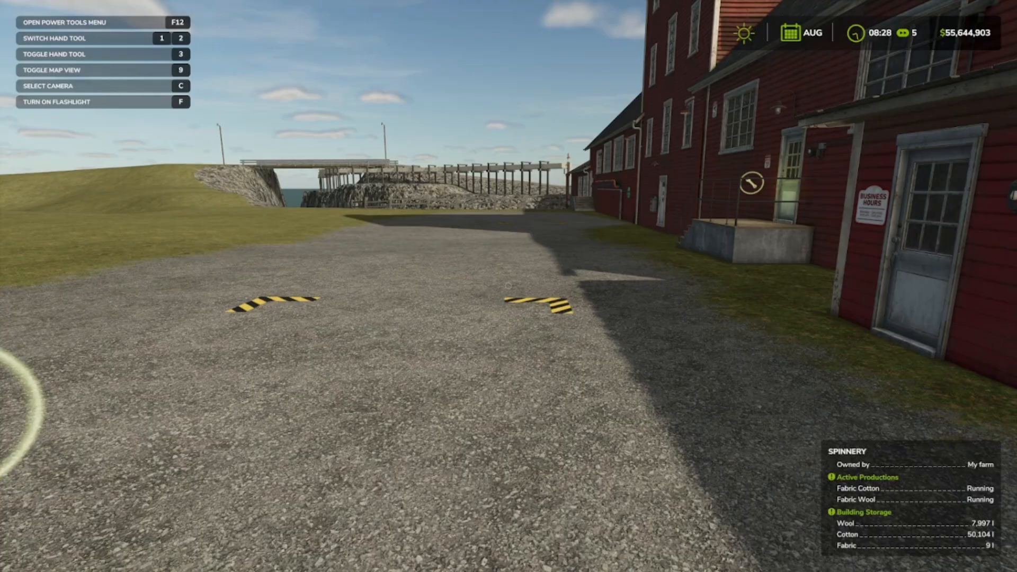
Walk along the gravel yard beside the Spinnery, past the striped area markers, to the stairs at the far end
{"action": "key", "text": "w"}
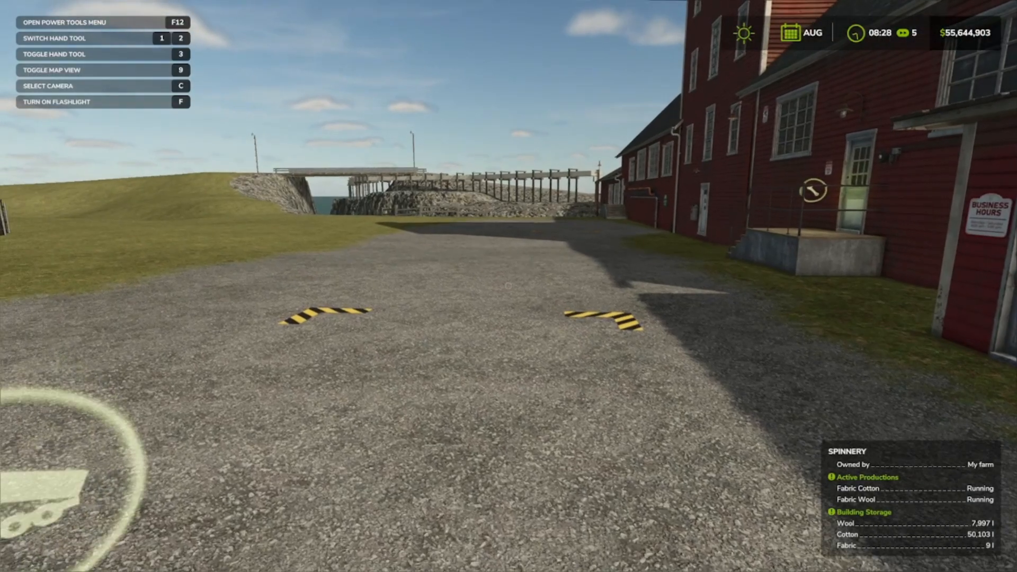
{"action": "key", "text": "a"}
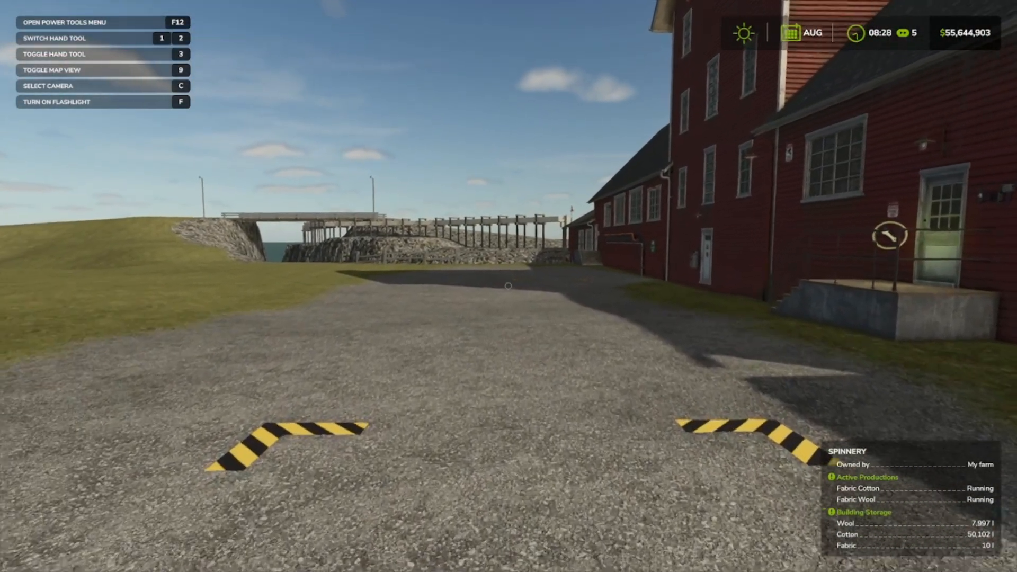
{"action": "key", "text": "w"}
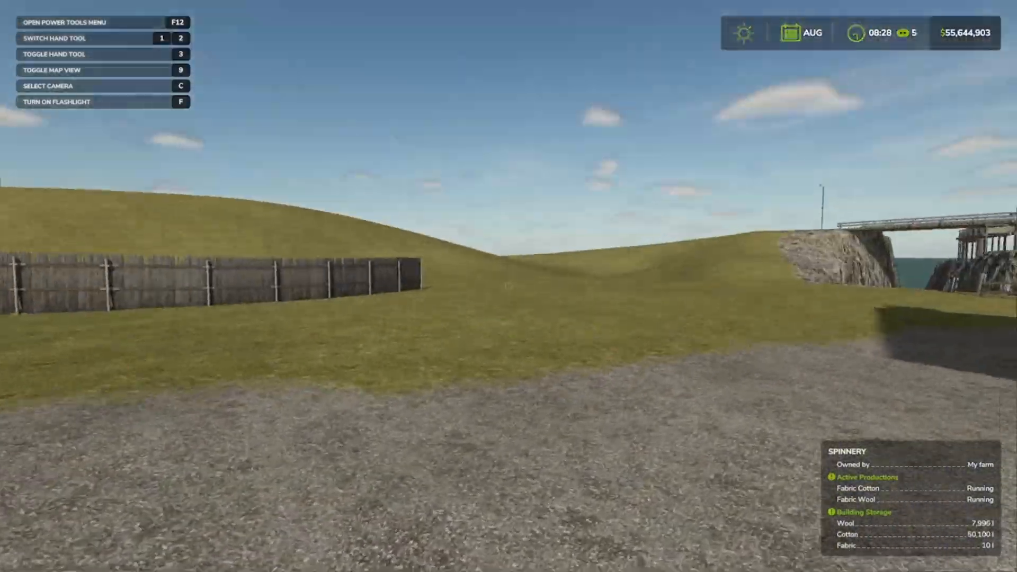
{"action": "key", "text": "w"}
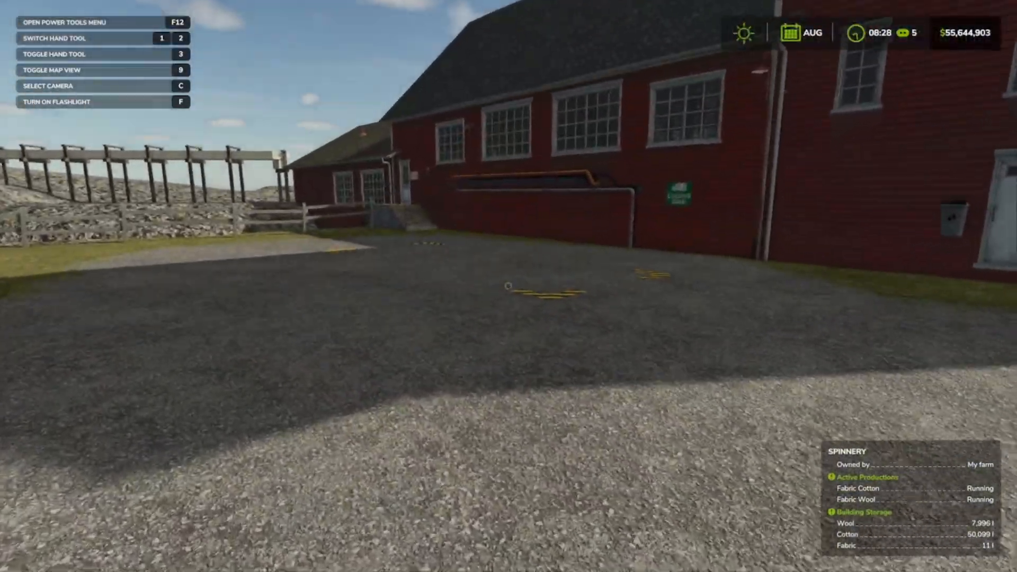
{"action": "key", "text": "w"}
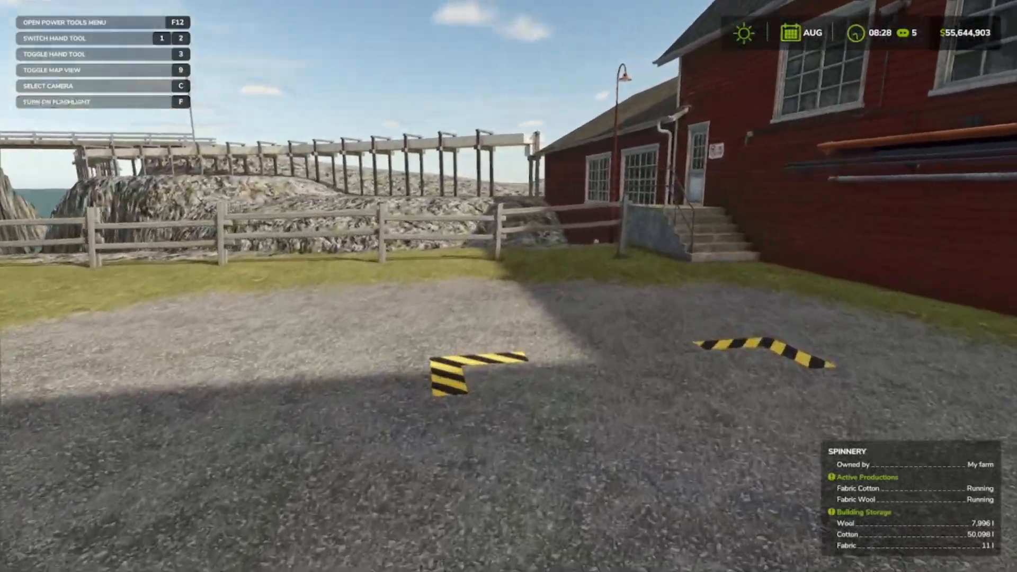
Climb the stairs to the side-door landing, look over the railing at the ravine, and come back down
{"action": "key", "text": "w"}
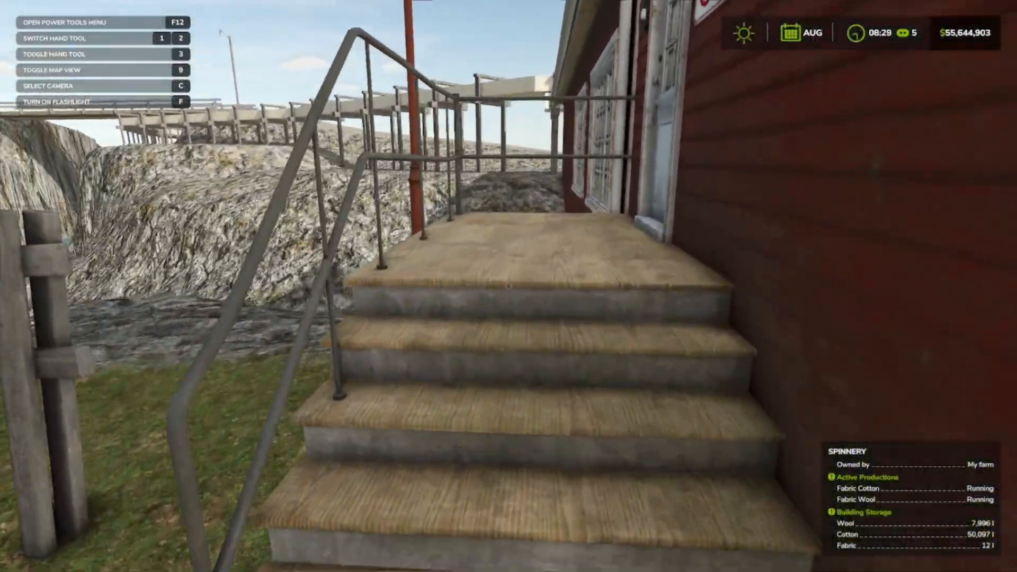
{"action": "key", "text": "w"}
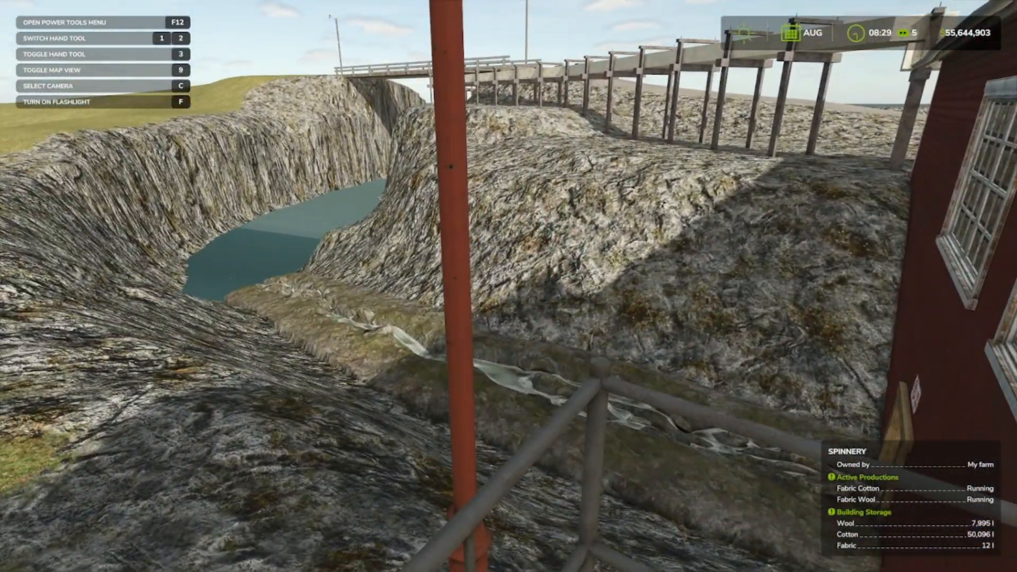
{"action": "key", "text": "a"}
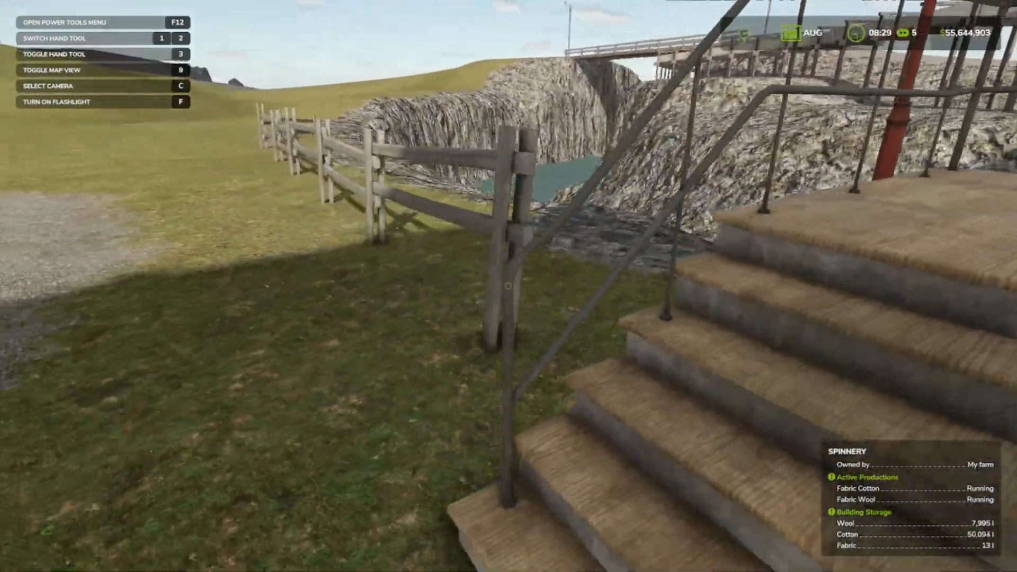
Descend the rocks beyond the wooden fence and examine the stream running from the building into the water
{"action": "key", "text": "w"}
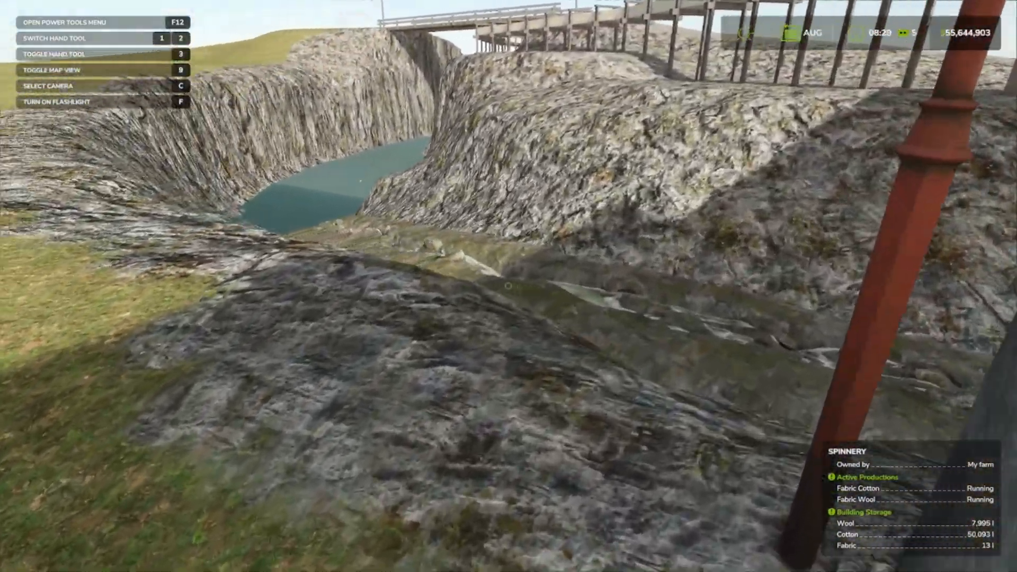
{"action": "key", "text": "w"}
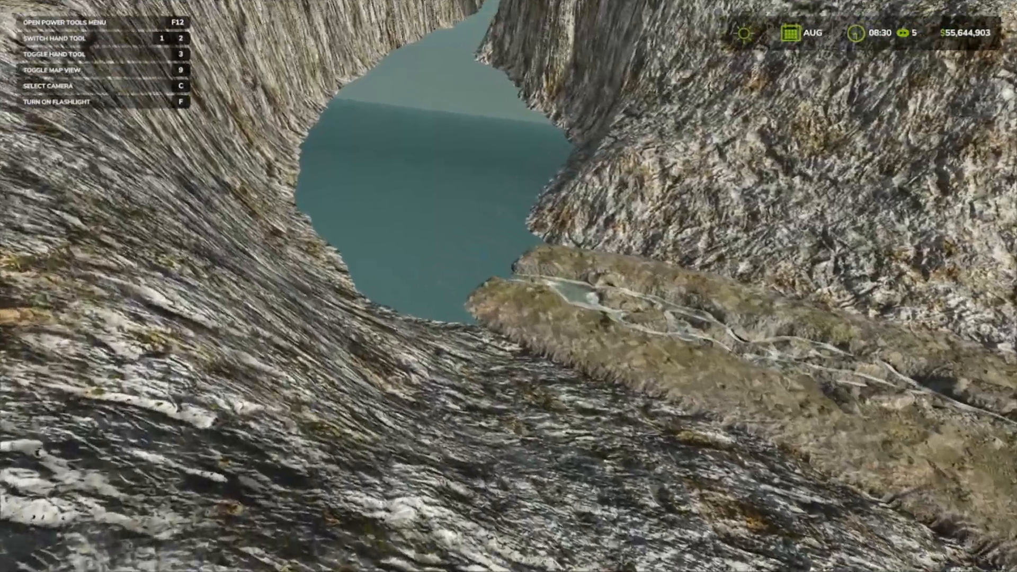
{"action": "key", "text": "w"}
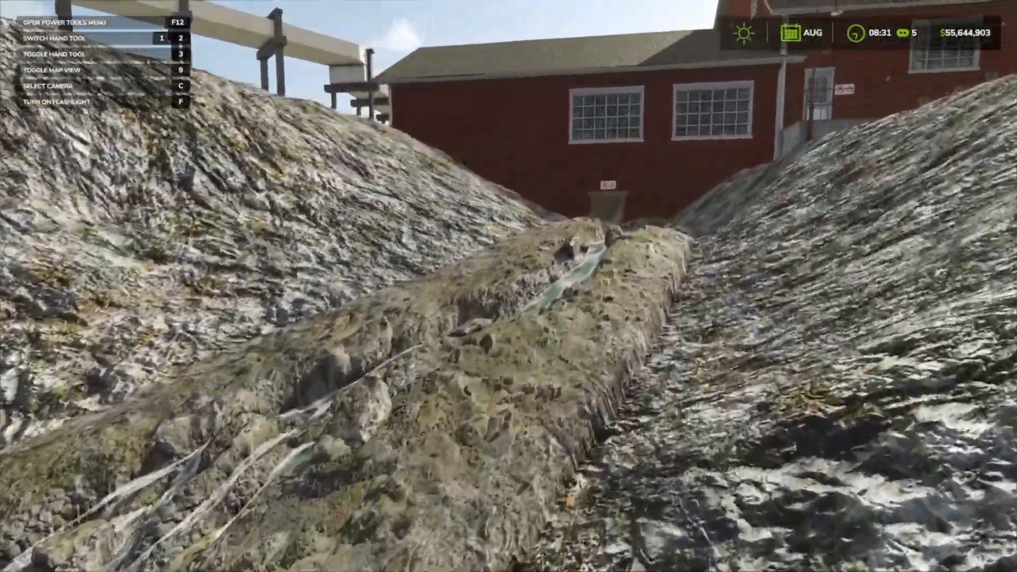
{"action": "key", "text": "w"}
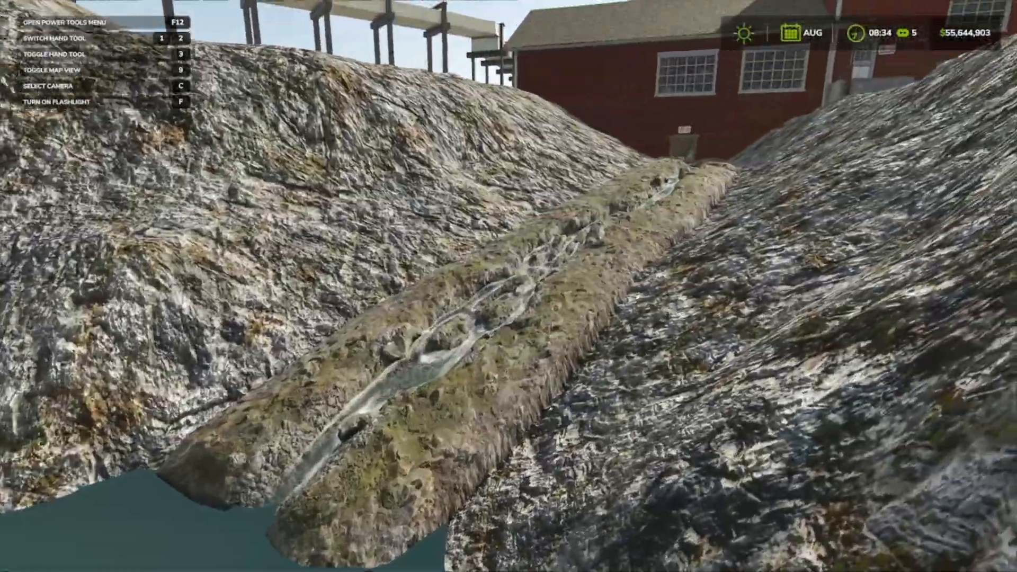
Climb back up beside the stream and cross the rocks behind the building to the roped edge near the covered bridge
{"action": "key", "text": "w"}
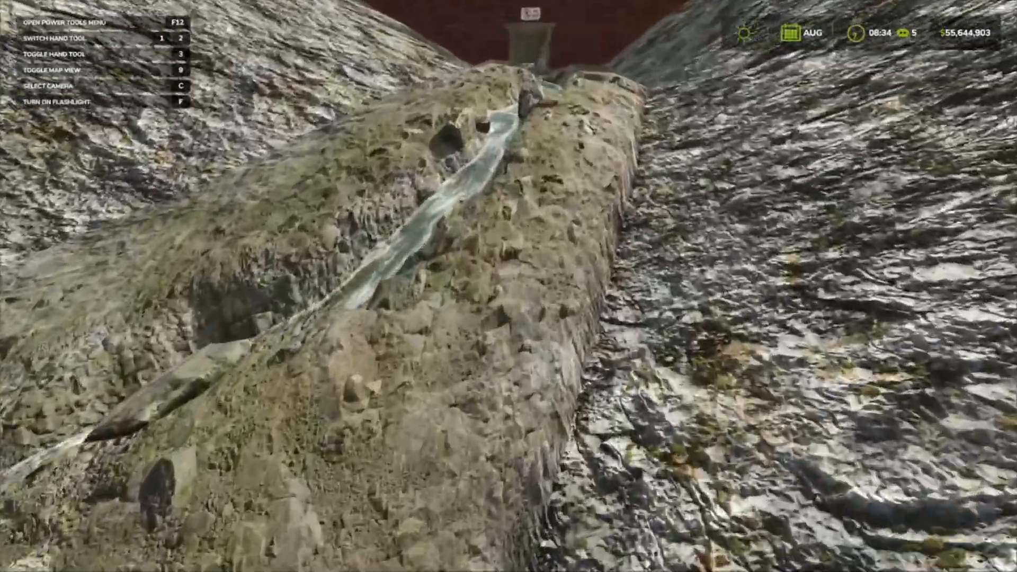
{"action": "key", "text": "w"}
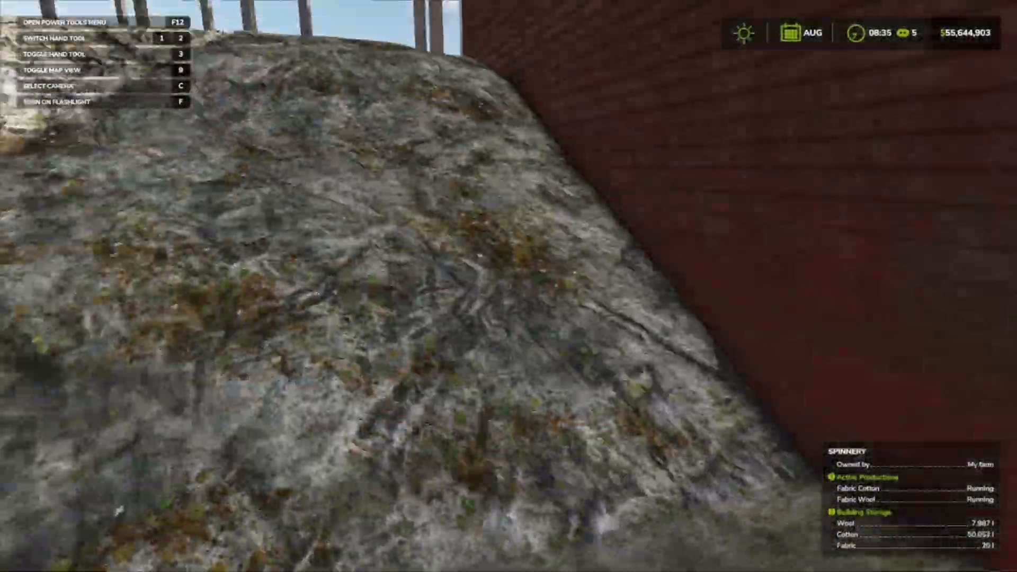
{"action": "key", "text": "w"}
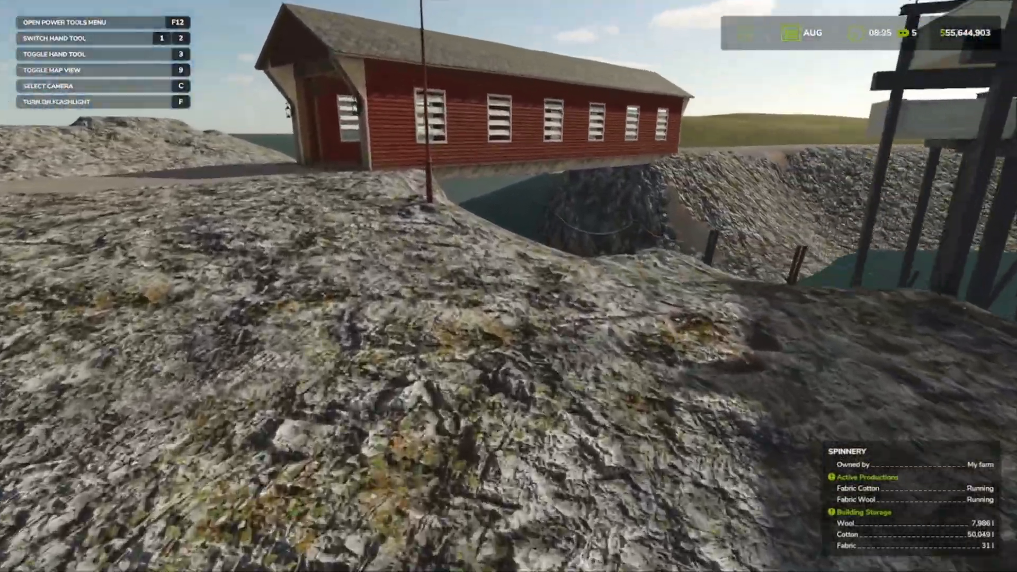
{"action": "key", "text": "w"}
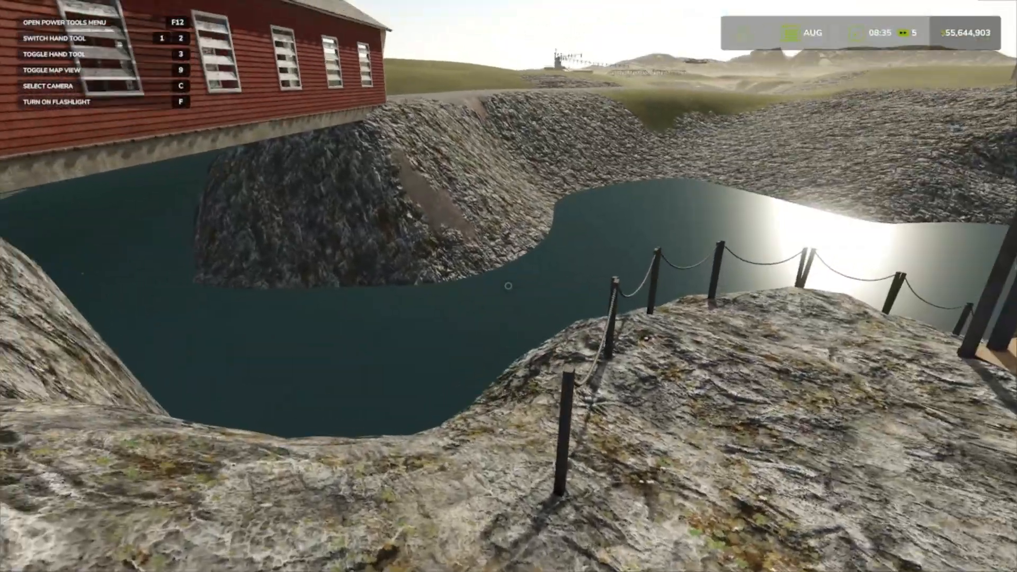
Inspect the timber supports and covered porch at the back of the Spinnery, then return to the roped edge
{"action": "key", "text": "w"}
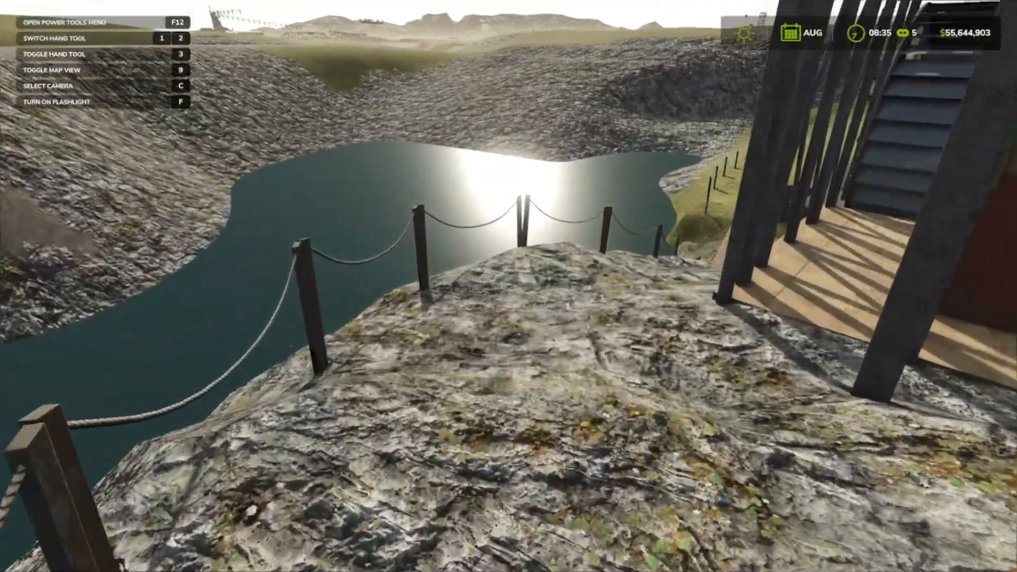
{"action": "key", "text": "w"}
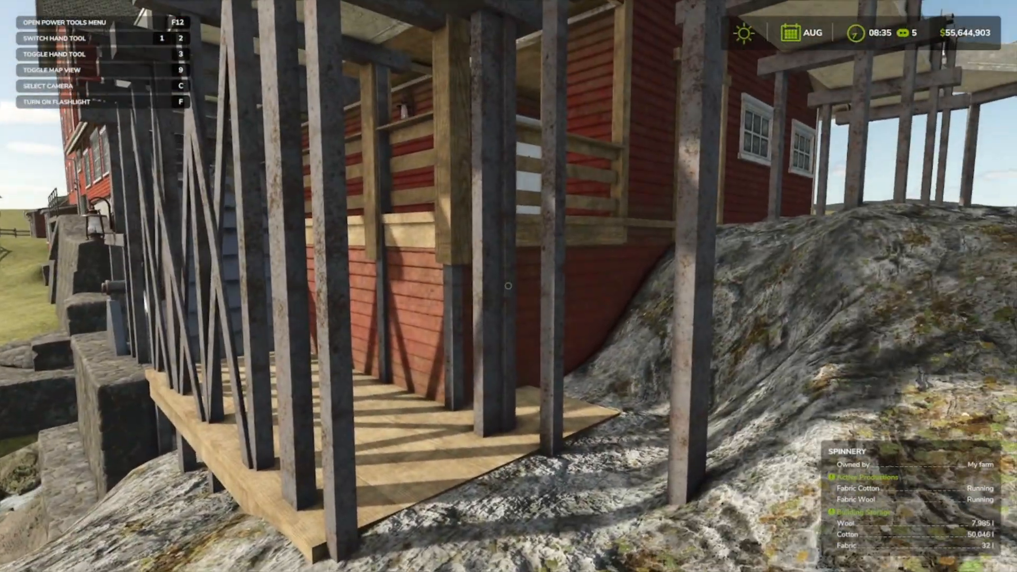
{"action": "key", "text": "w"}
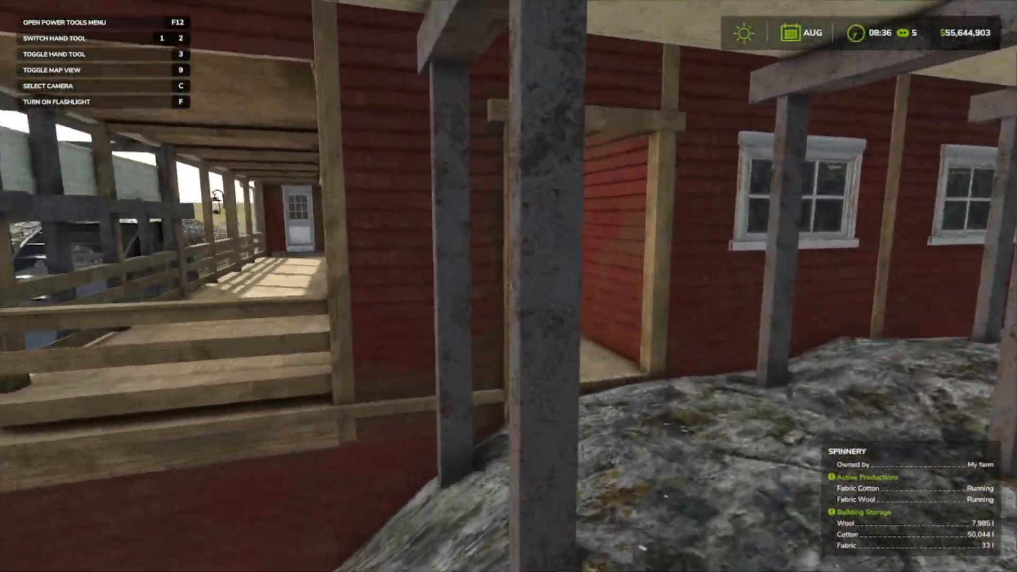
{"action": "key", "text": "s"}
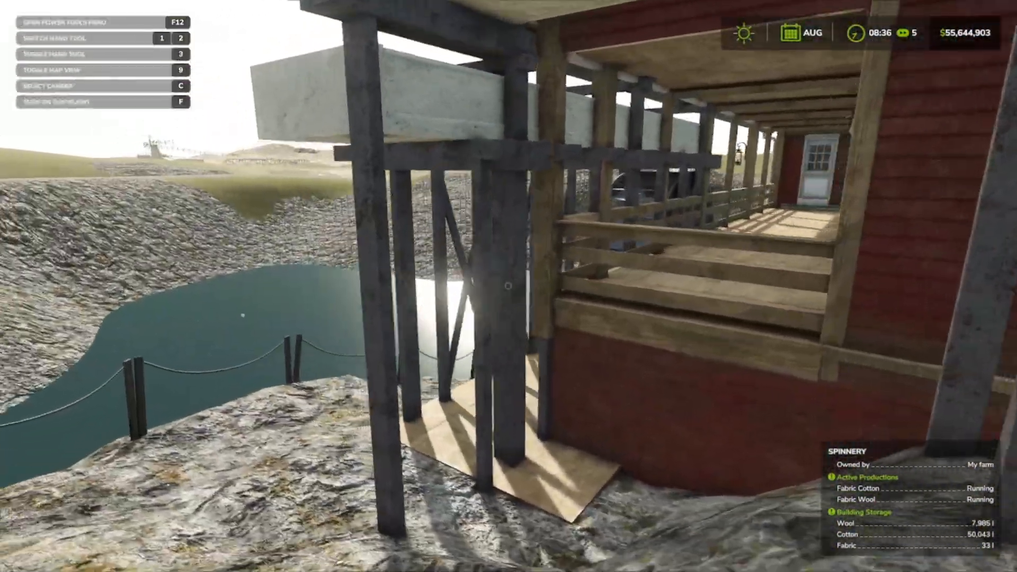
{"action": "key", "text": "w"}
{"action": "key", "text": "w"}
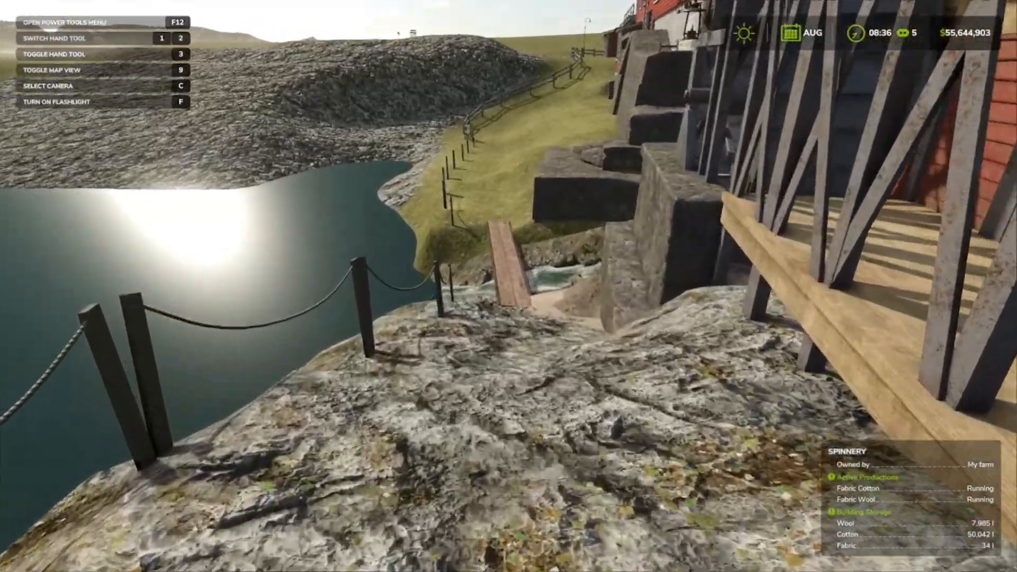
Walk from the roped overlook to the grassy slope along the Spinnery's stone foundation wall
{"action": "key", "text": "w"}
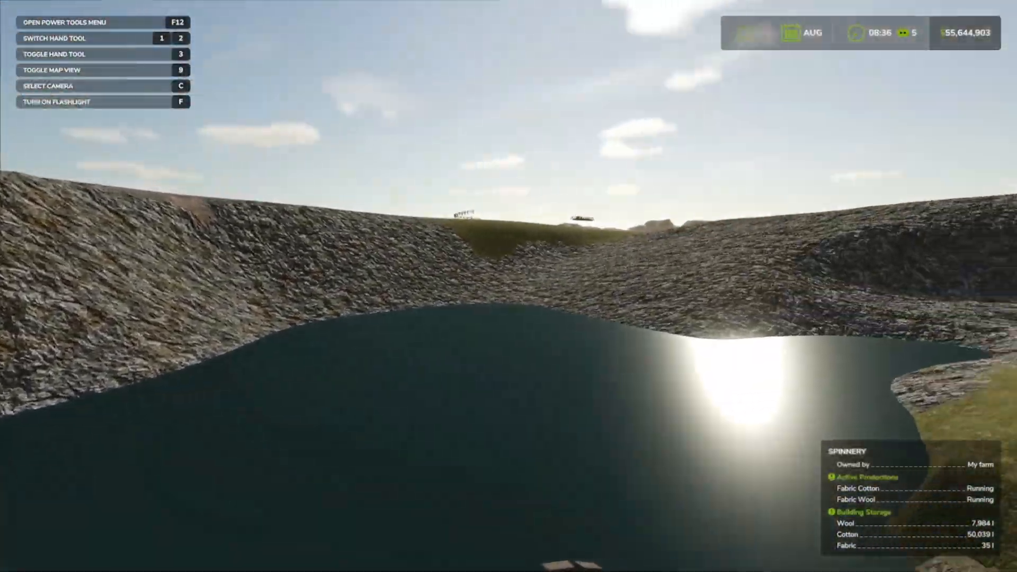
{"action": "key", "text": "w"}
{"action": "key", "text": "w"}
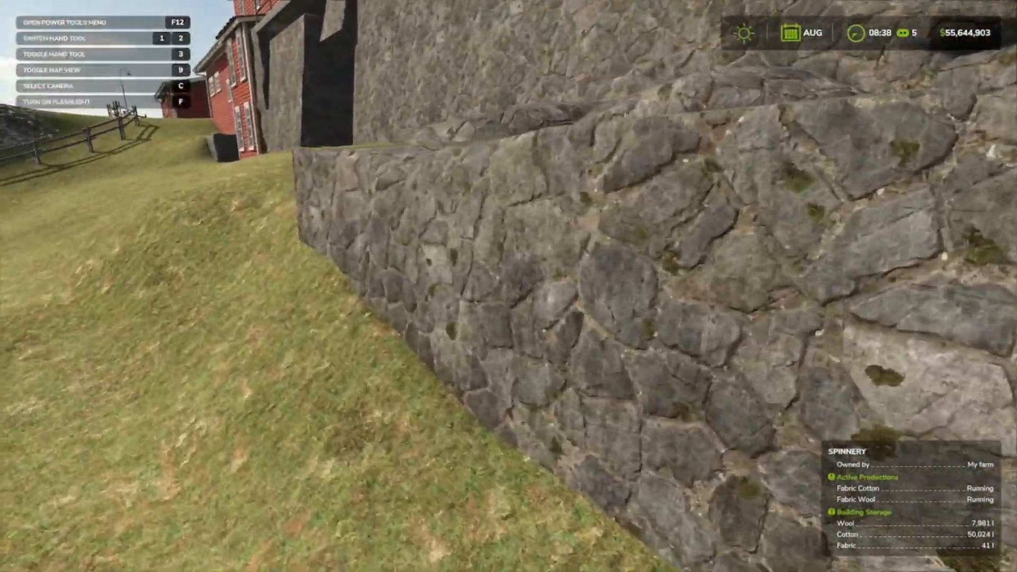
{"action": "key", "text": "w"}
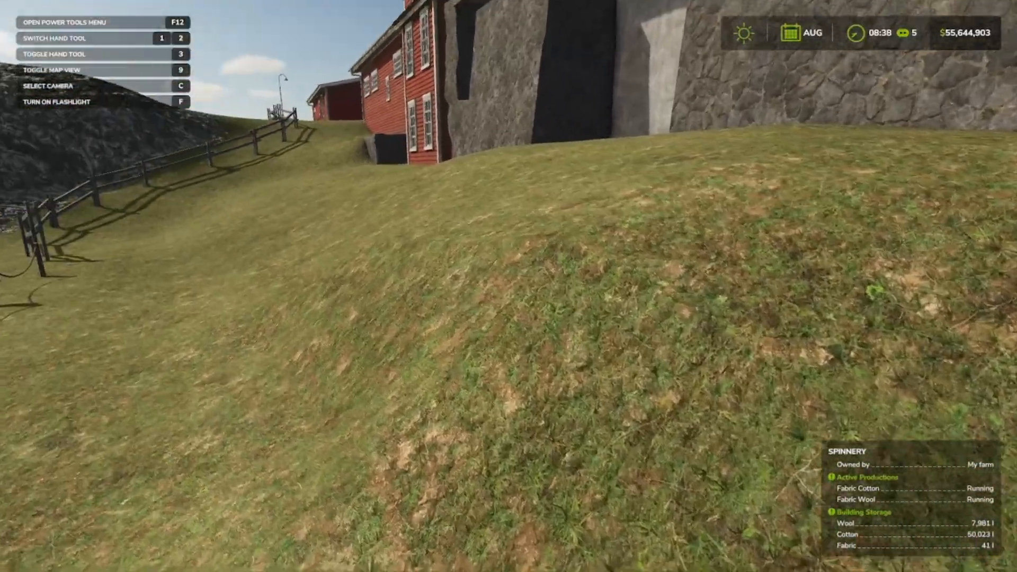
Examine the concrete recess in the stone foundation and how the walls meet the grass, up close and from further back
{"action": "key", "text": "w"}
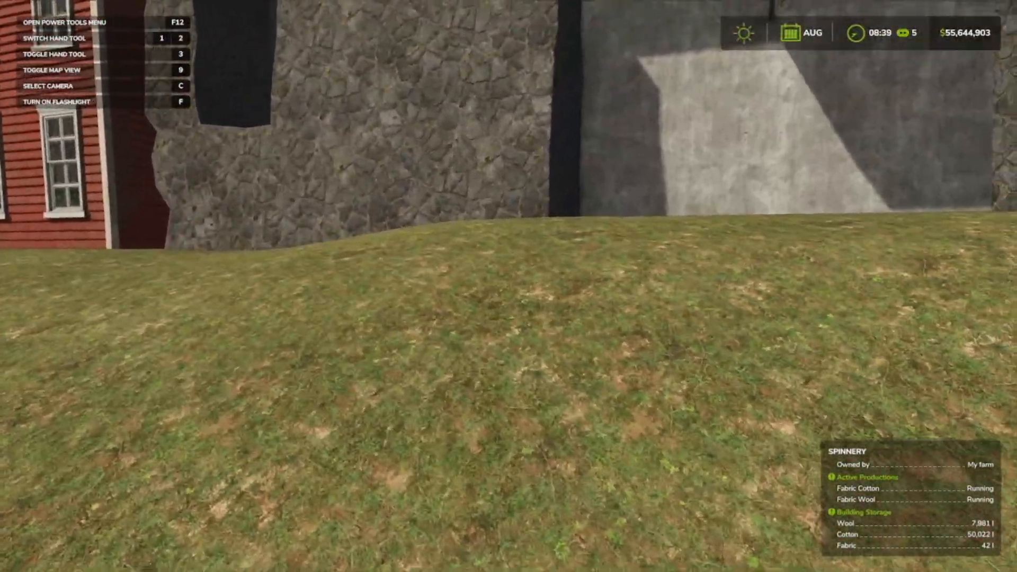
{"action": "key", "text": "w"}
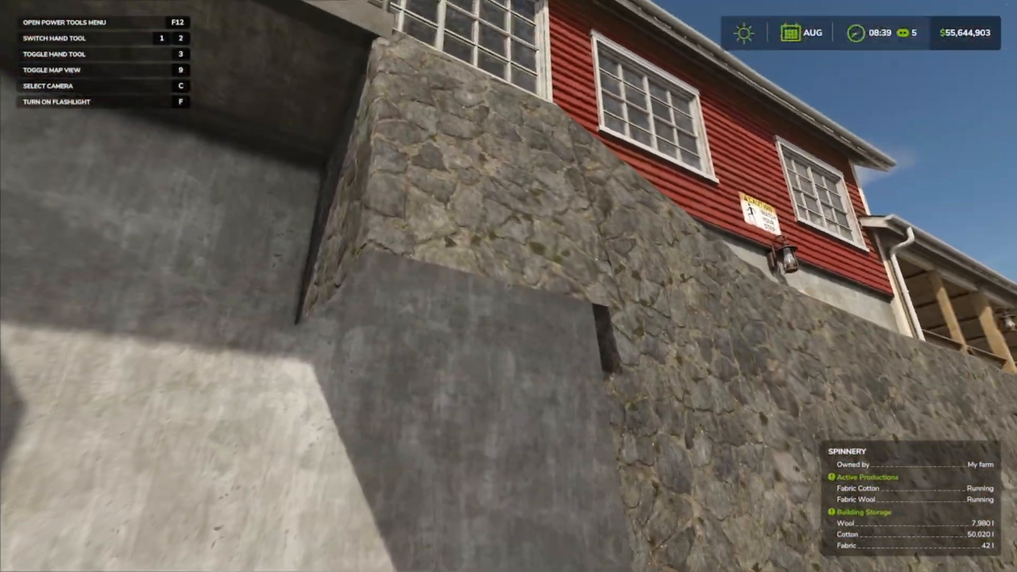
{"action": "key", "text": "w"}
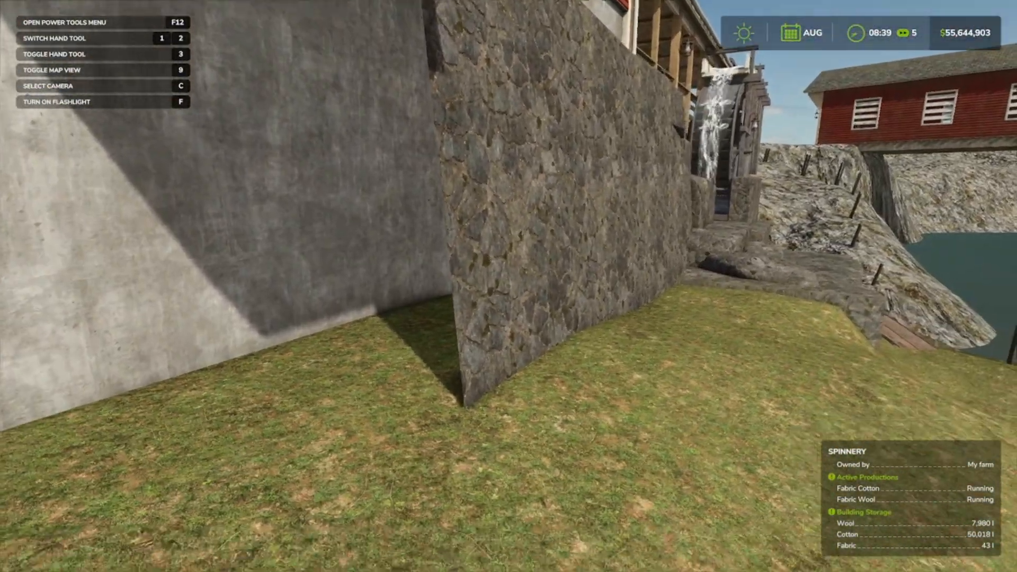
{"action": "key", "text": "s"}
{"action": "key", "text": "s"}
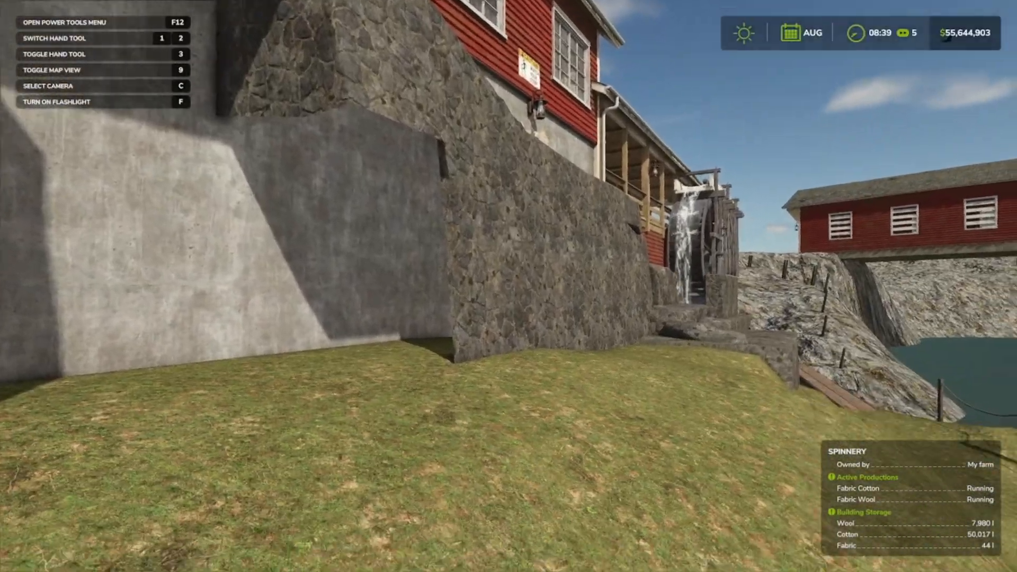
{"action": "key", "text": "w"}
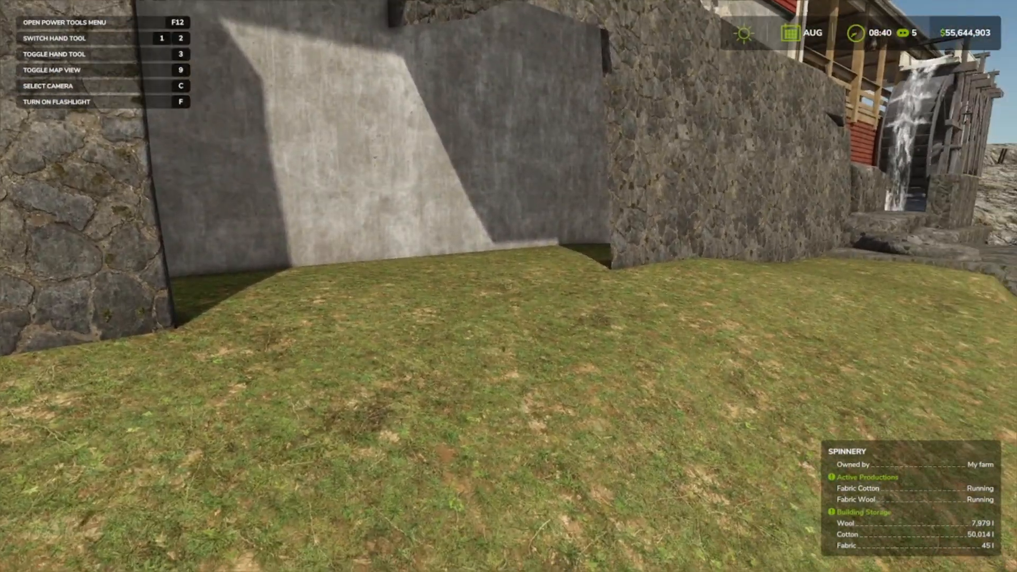
Examine the gap between the red siding and the stone foundation, and how the building's base meets the grass uphill
{"action": "key", "text": "s"}
{"action": "key", "text": "a"}
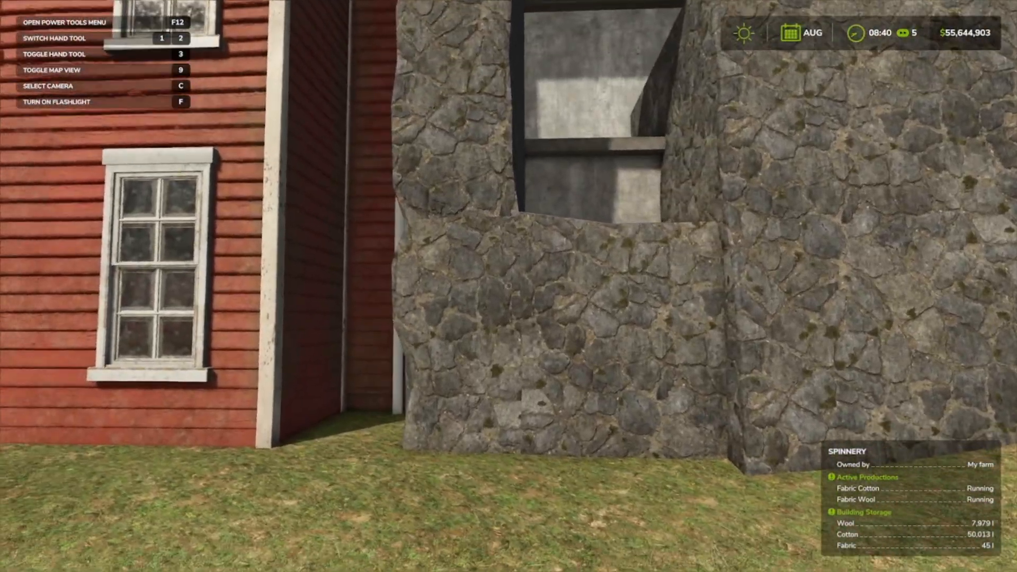
{"action": "key", "text": "w"}
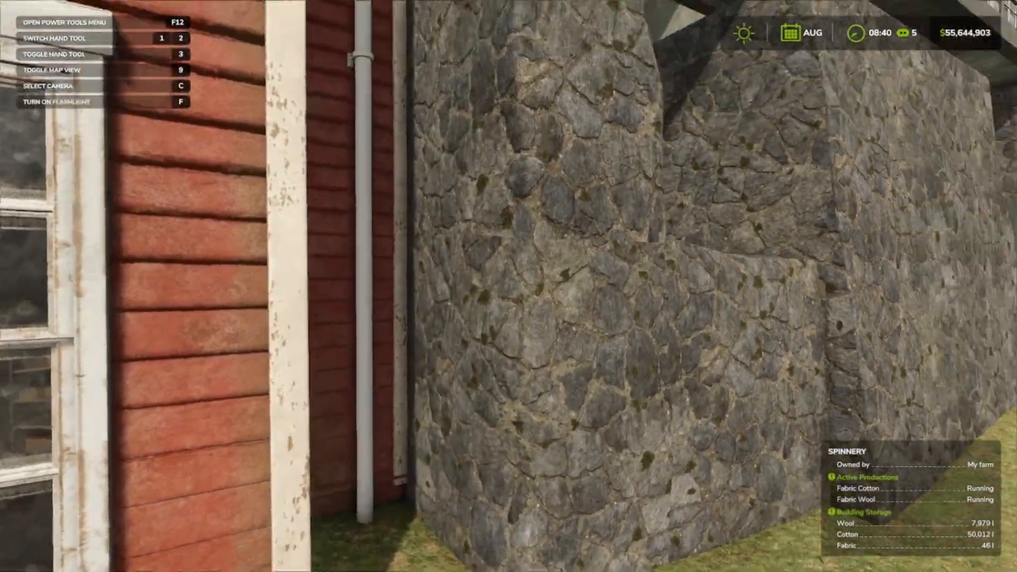
{"action": "key", "text": "s"}
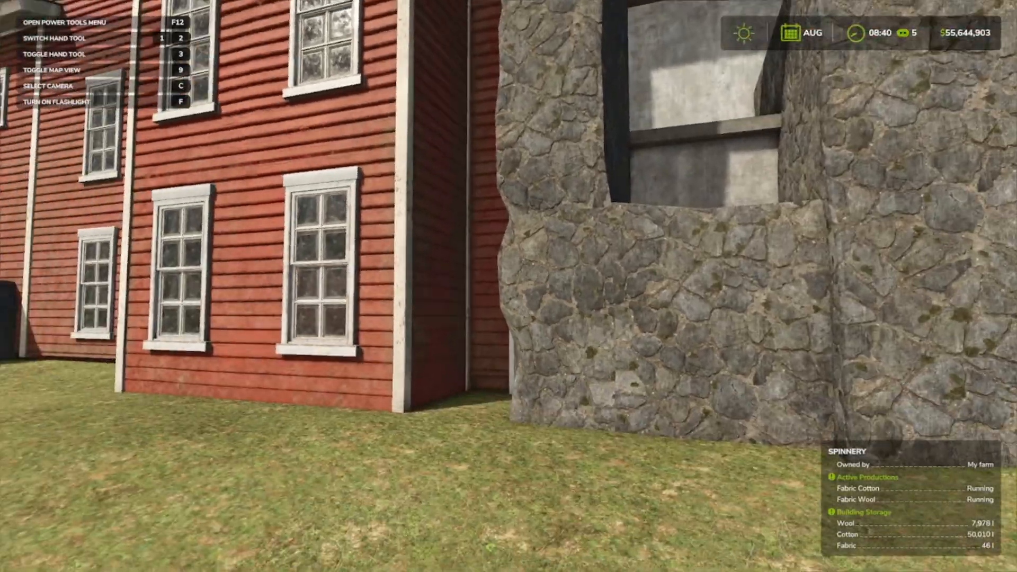
{"action": "key", "text": "w"}
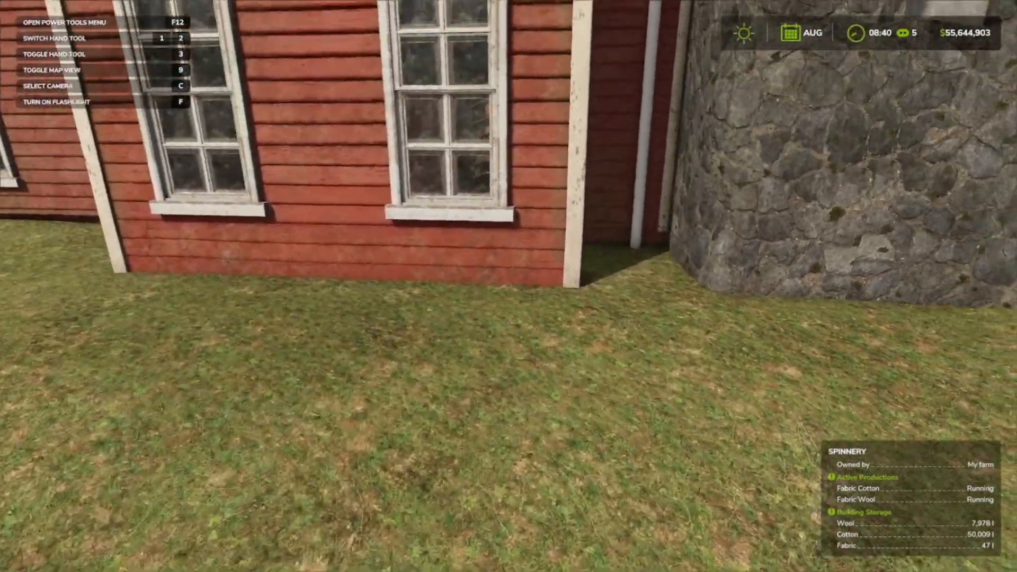
{"action": "key", "text": "s"}
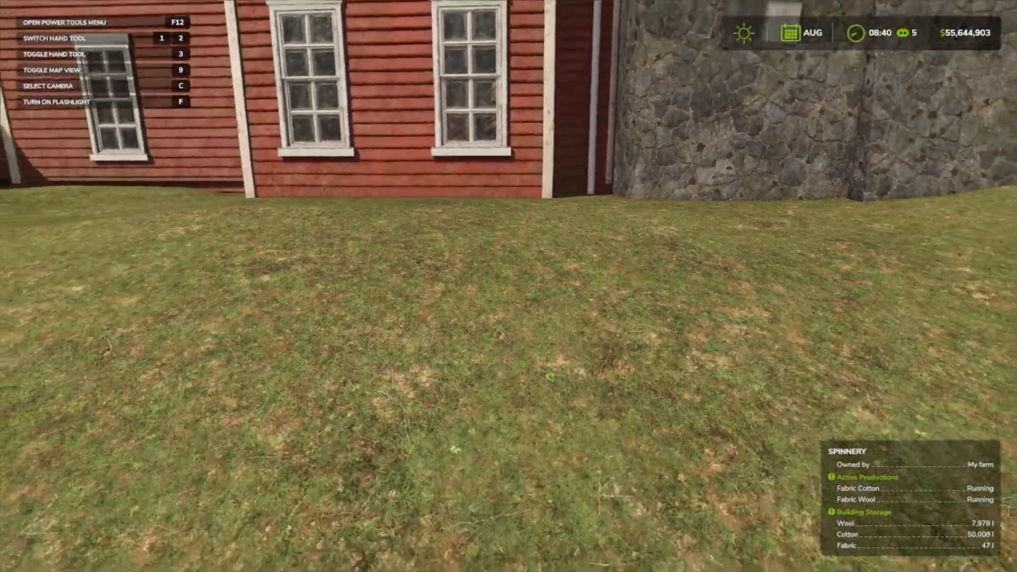
{"action": "key", "text": "w"}
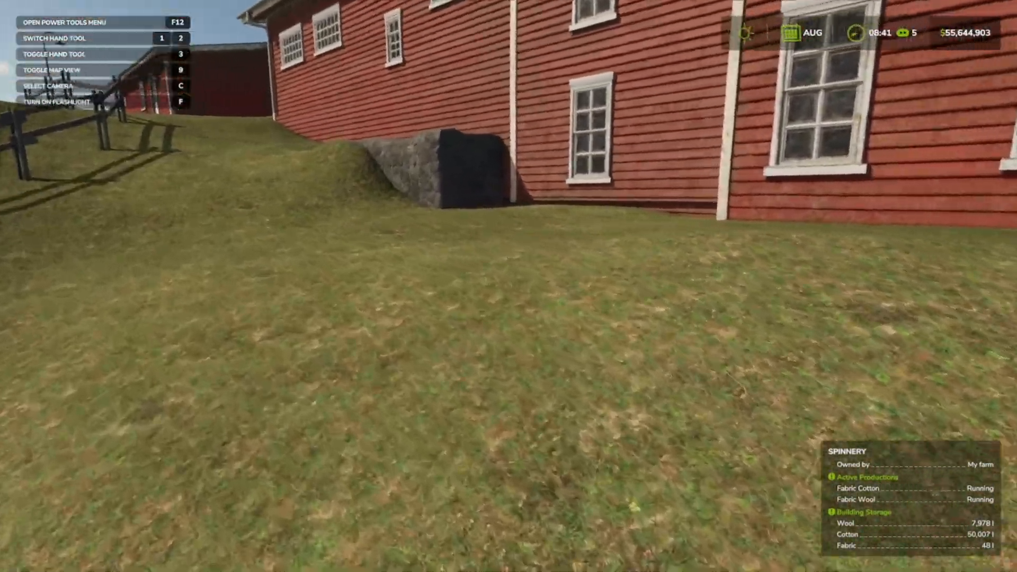
Examine the stone retaining block against the red siding, and where the siding meets the grass and stone surface uphill
{"action": "key", "text": "w"}
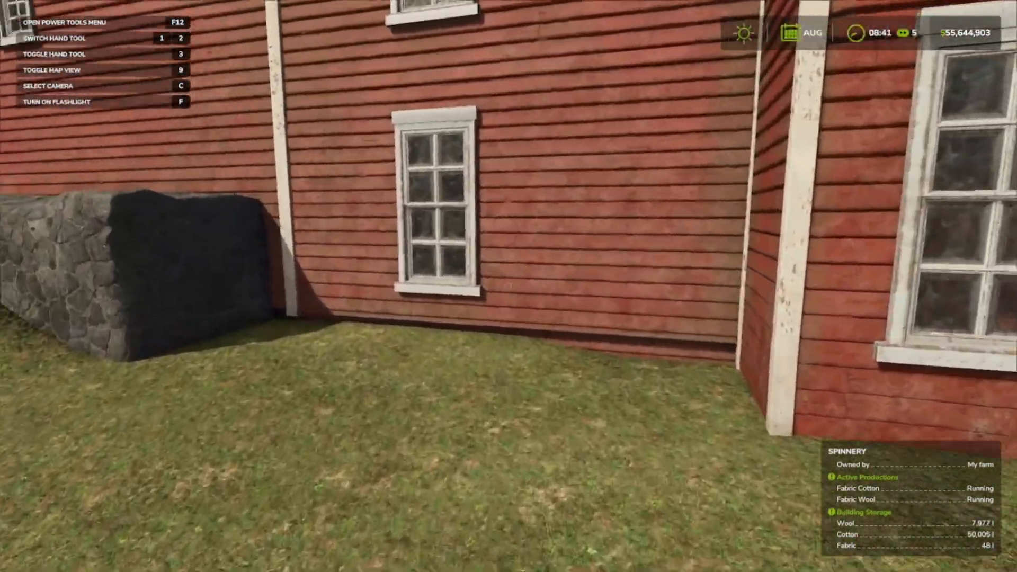
{"action": "key", "text": "w"}
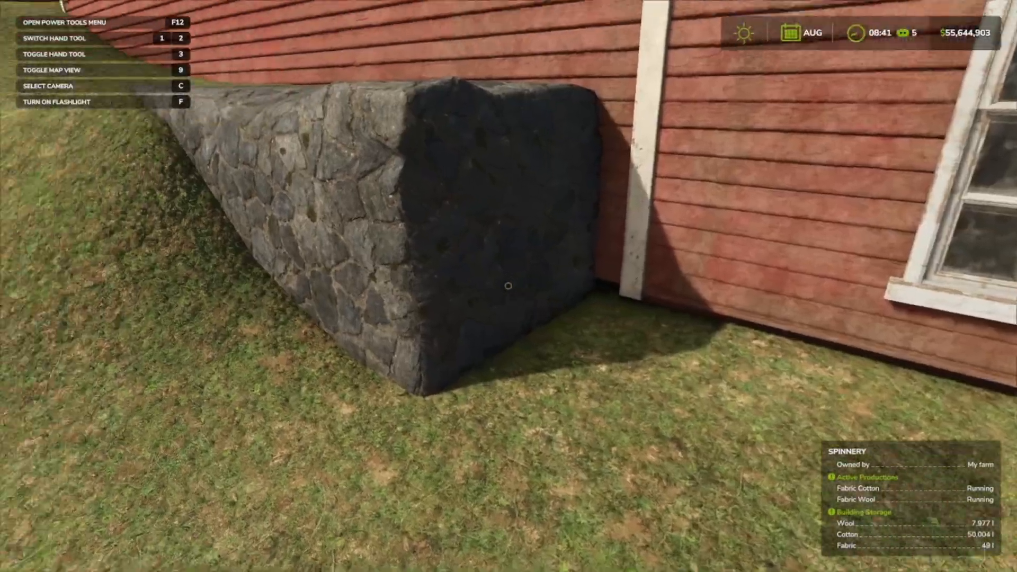
{"action": "key", "text": "w"}
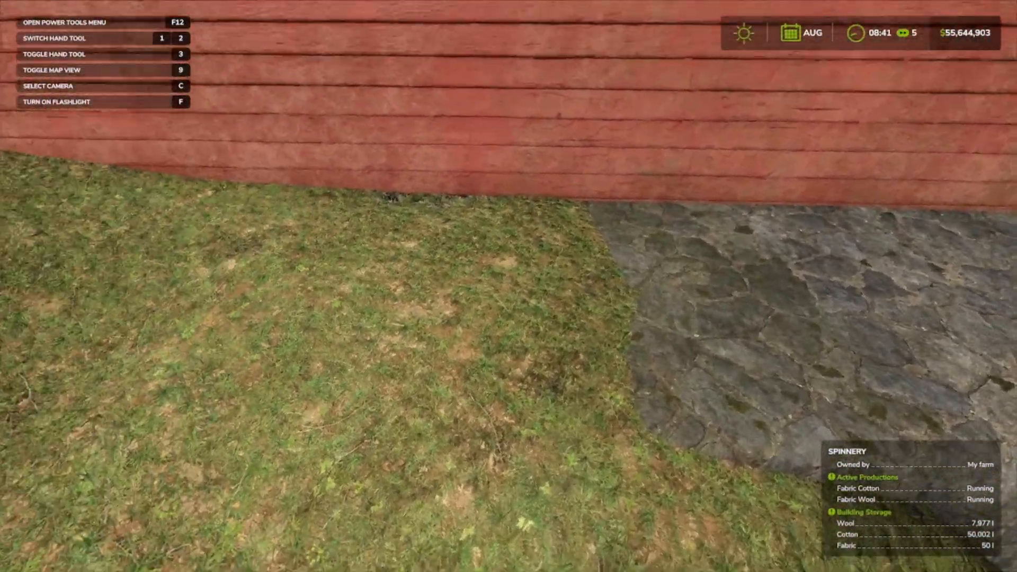
{"action": "key", "text": "s"}
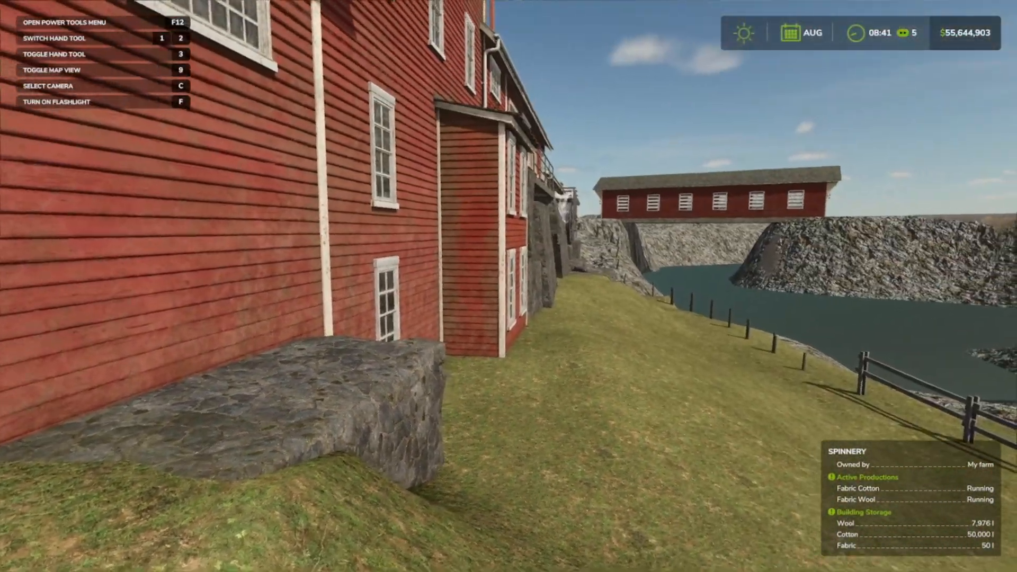
Walk down to the waterwheel and examine the stream tunnel under the building and the waterfall beside its stone wall
{"action": "key", "text": "w"}
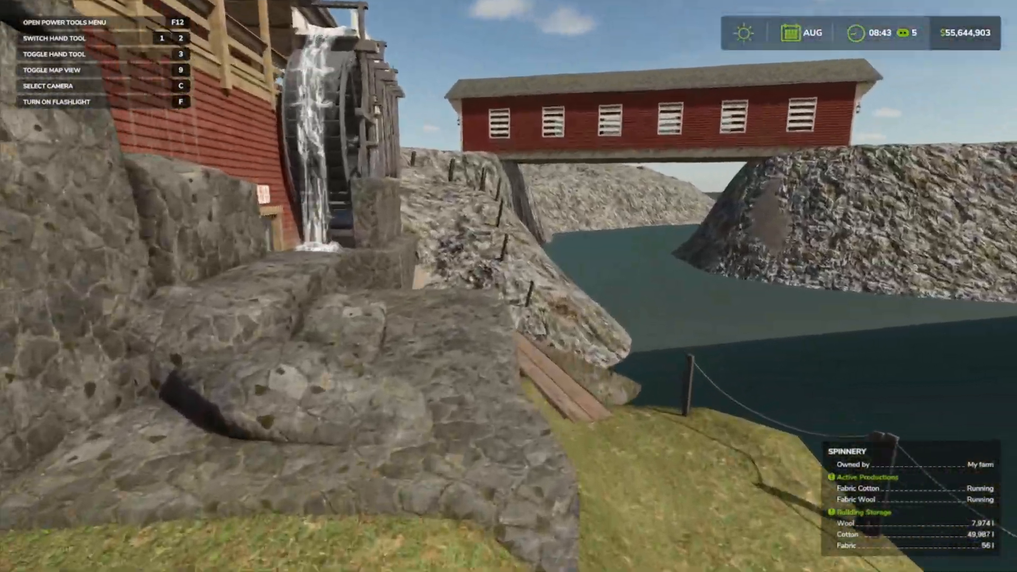
{"action": "key", "text": "w"}
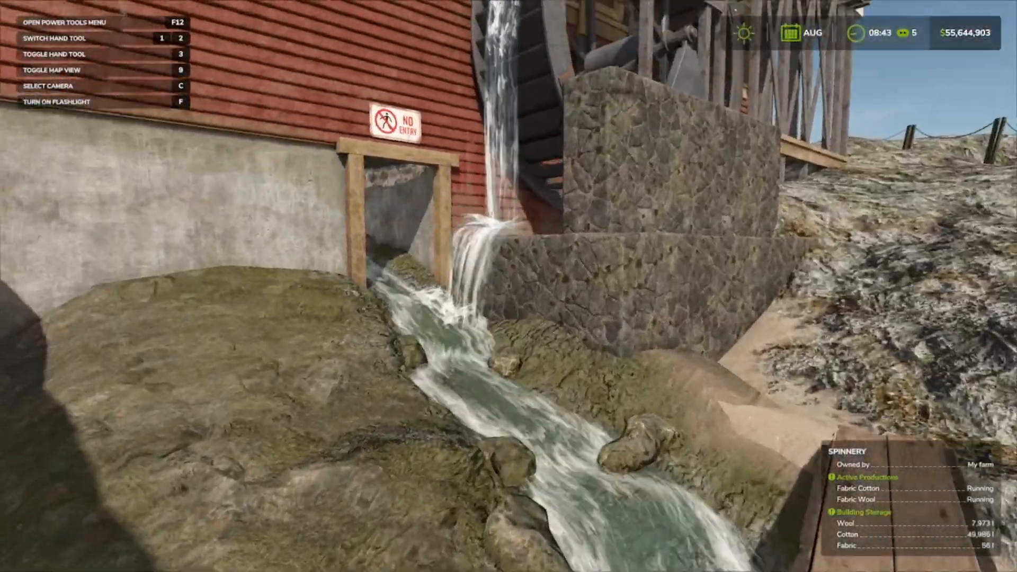
{"action": "key", "text": "w"}
{"action": "key", "text": "w"}
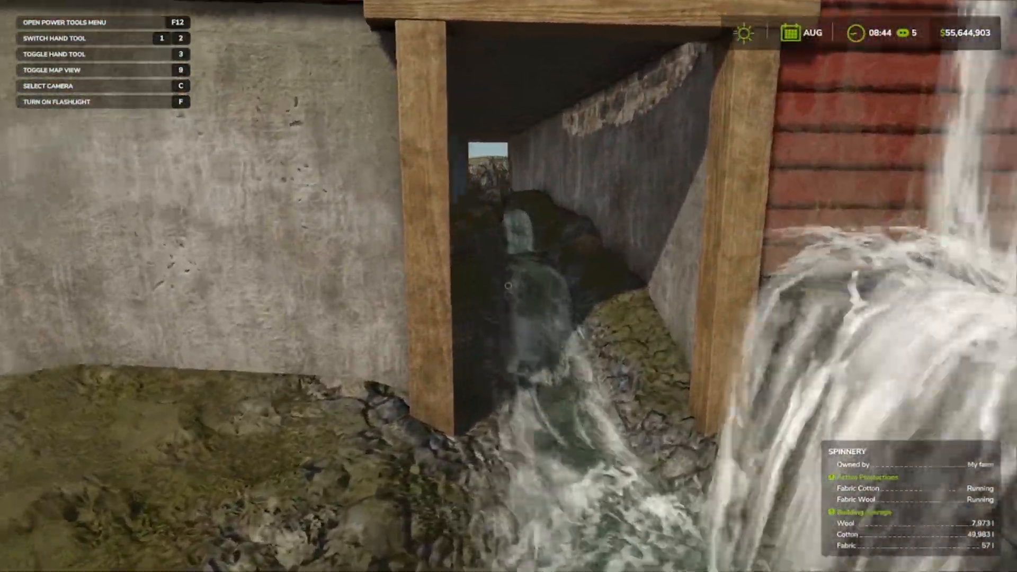
{"action": "key", "text": "s"}
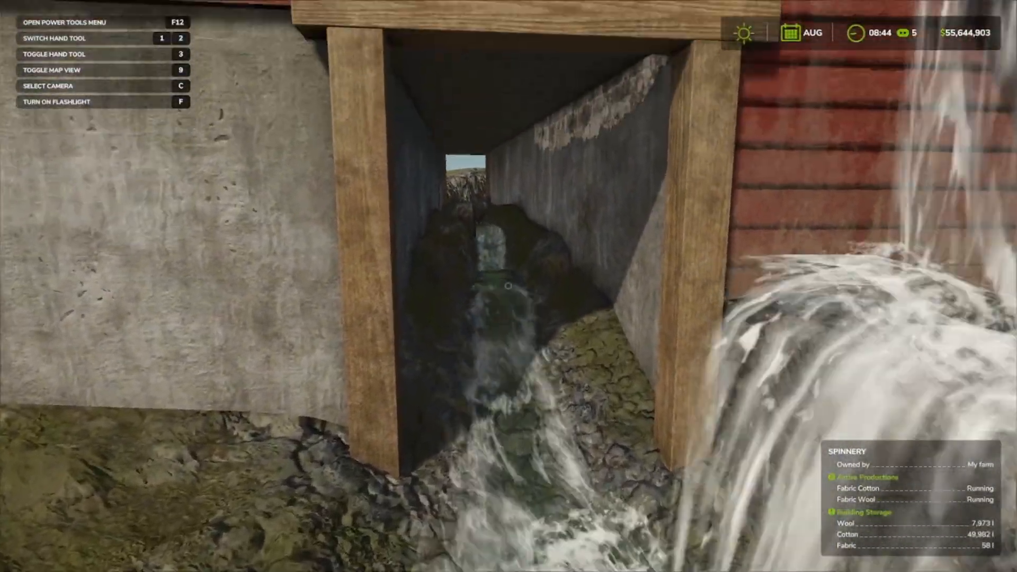
{"action": "key", "text": "s"}
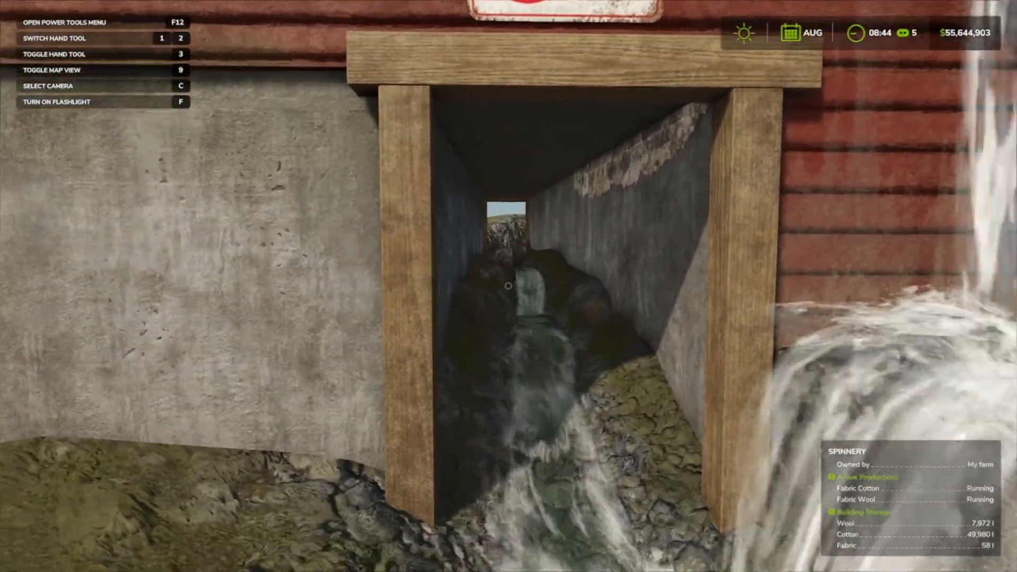
{"action": "key", "text": "s"}
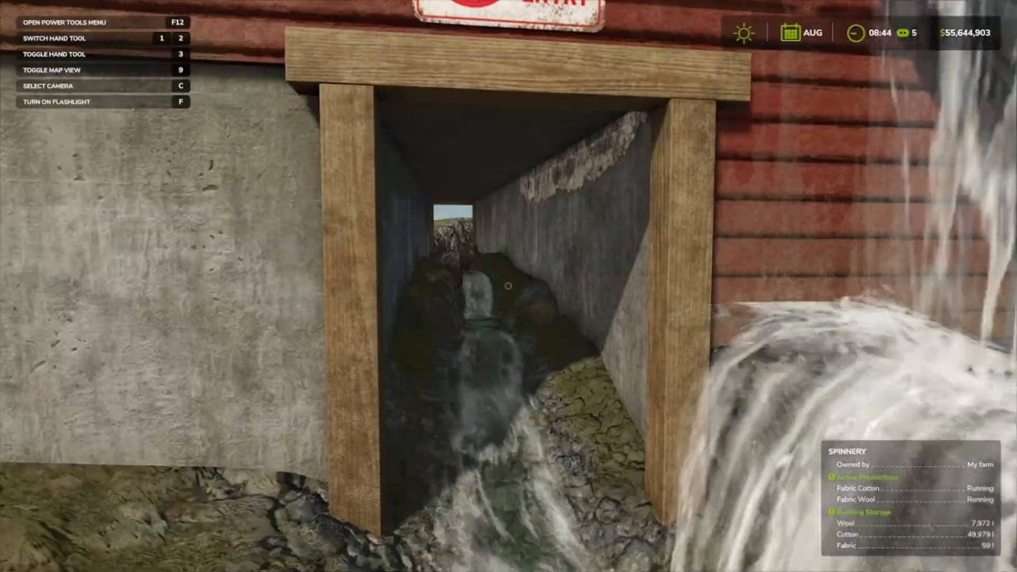
{"action": "key", "text": "w"}
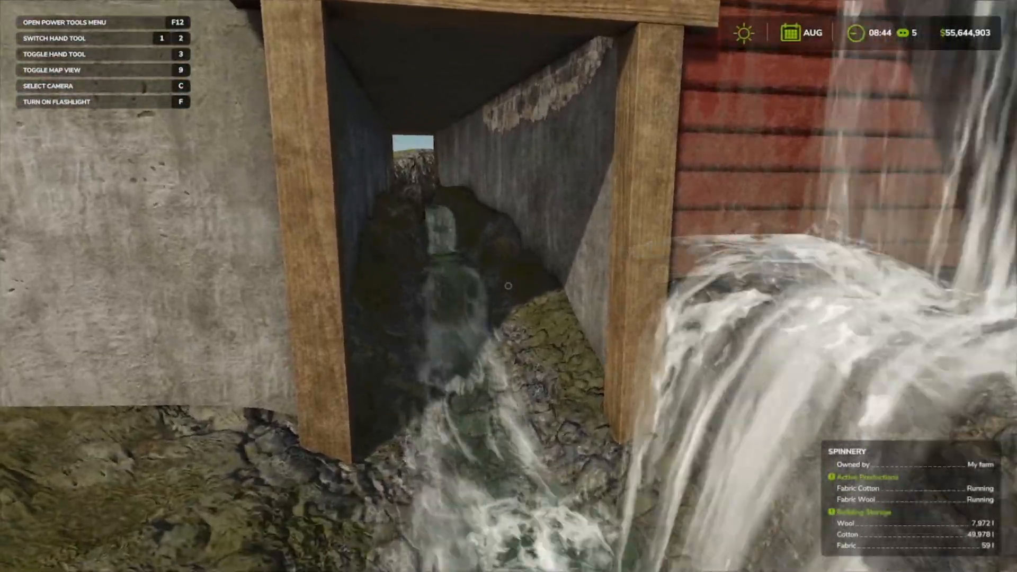
{"action": "key", "text": "s"}
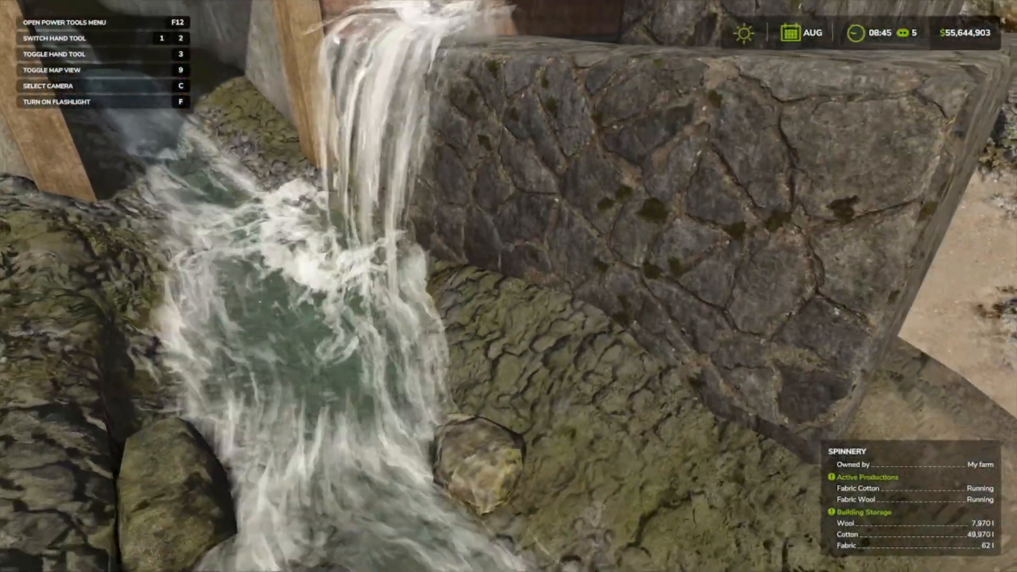
Climb the rocky slope past the waterwheel to the road, and inspect the elevated water flume along its length
{"action": "key", "text": "w"}
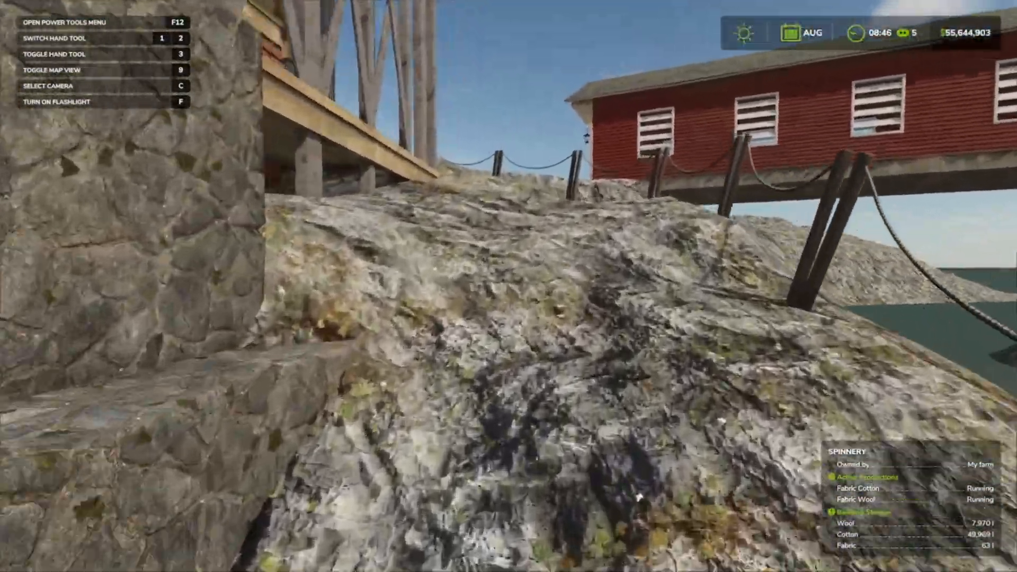
{"action": "key", "text": "w"}
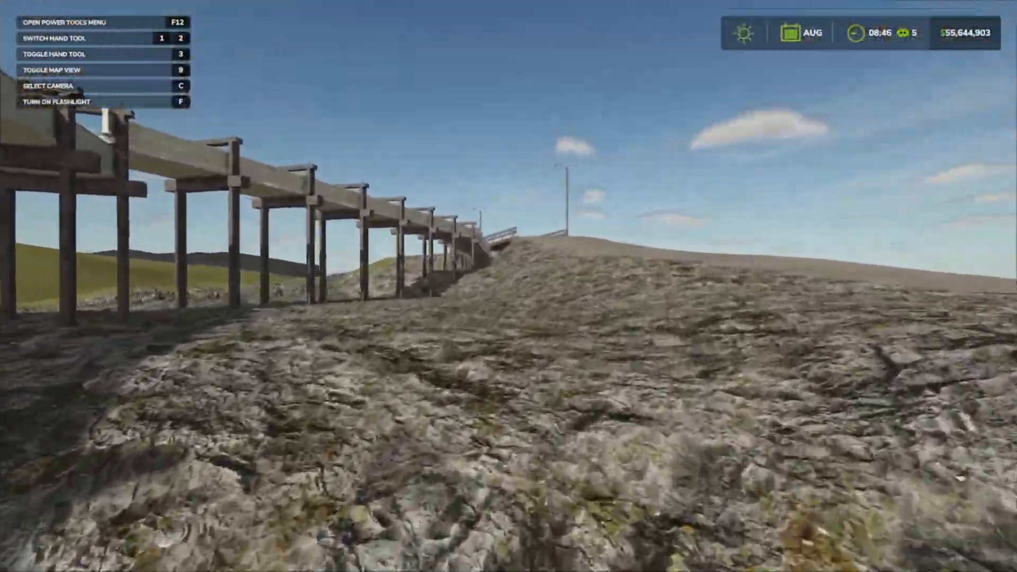
{"action": "key", "text": "w"}
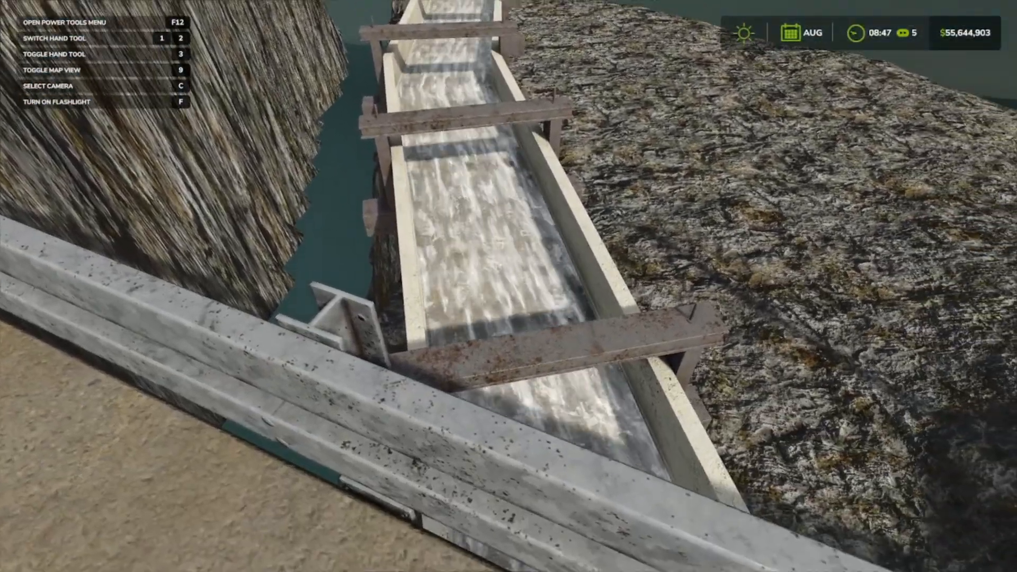
{"action": "key", "text": "a"}
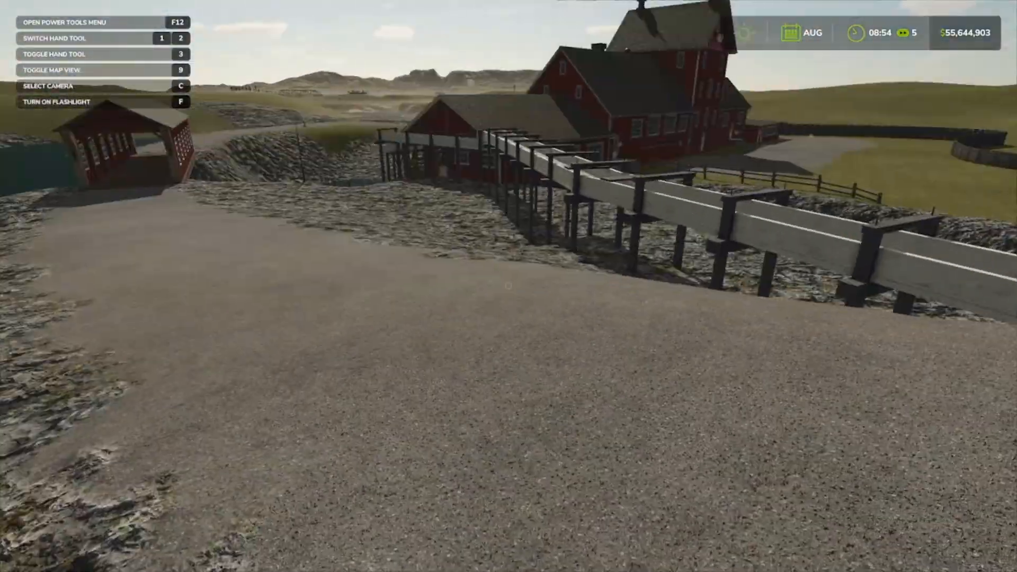
Cross the covered bridge and survey the far shoreline, then view the Spinnery from across the water
{"action": "key", "text": "w"}
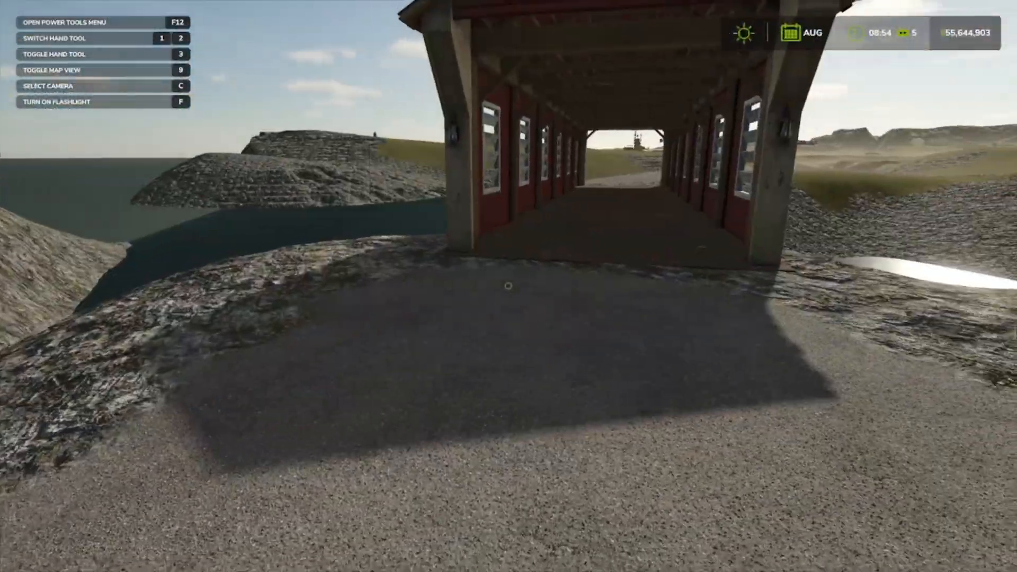
{"action": "key", "text": "w"}
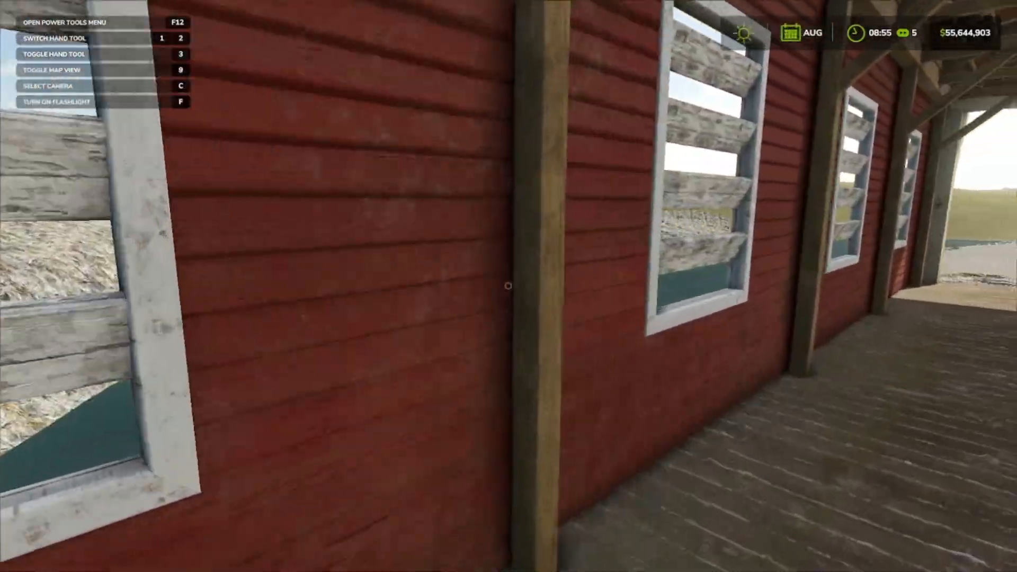
{"action": "key", "text": "w"}
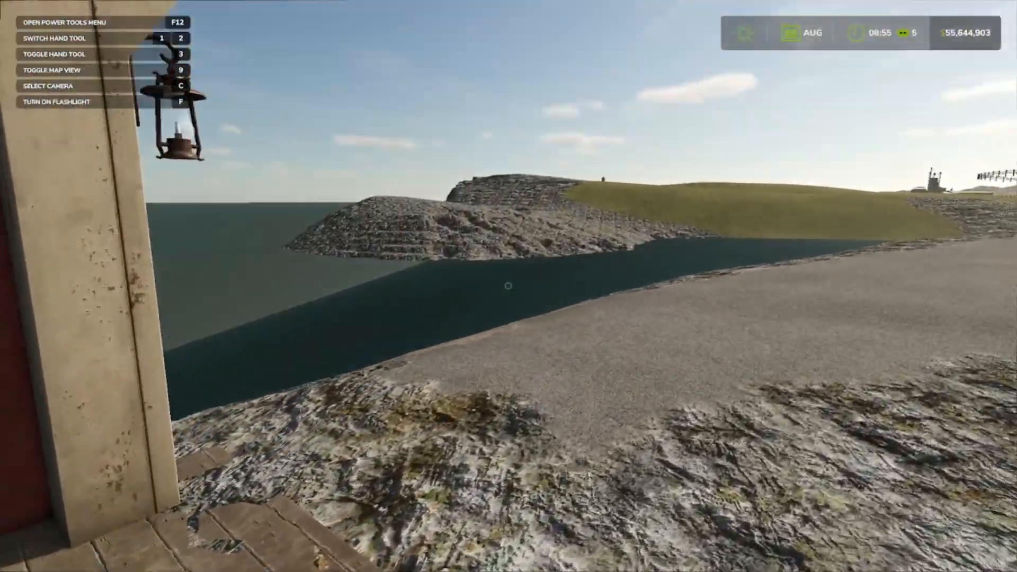
{"action": "key", "text": "w"}
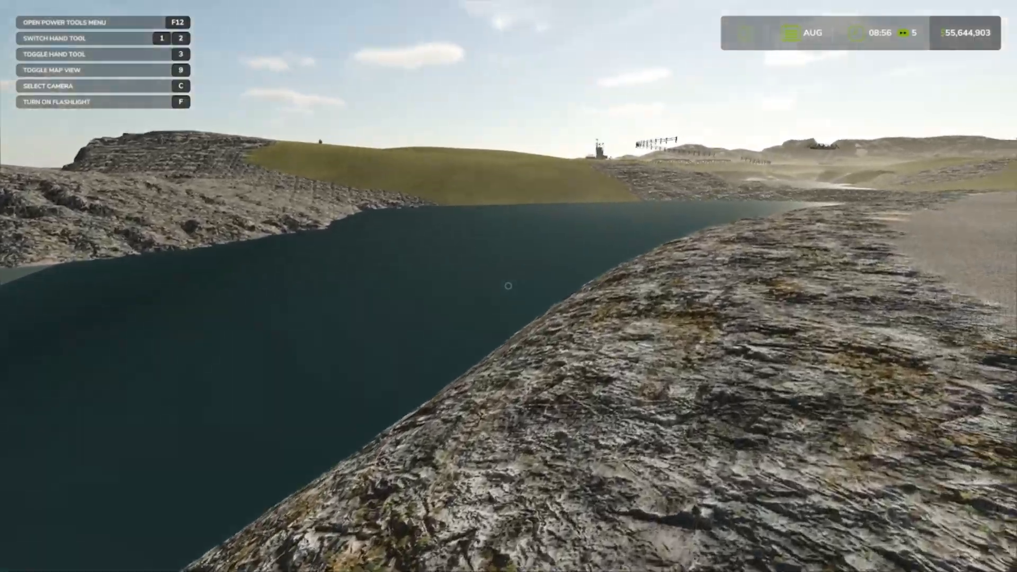
{"action": "key", "text": "w"}
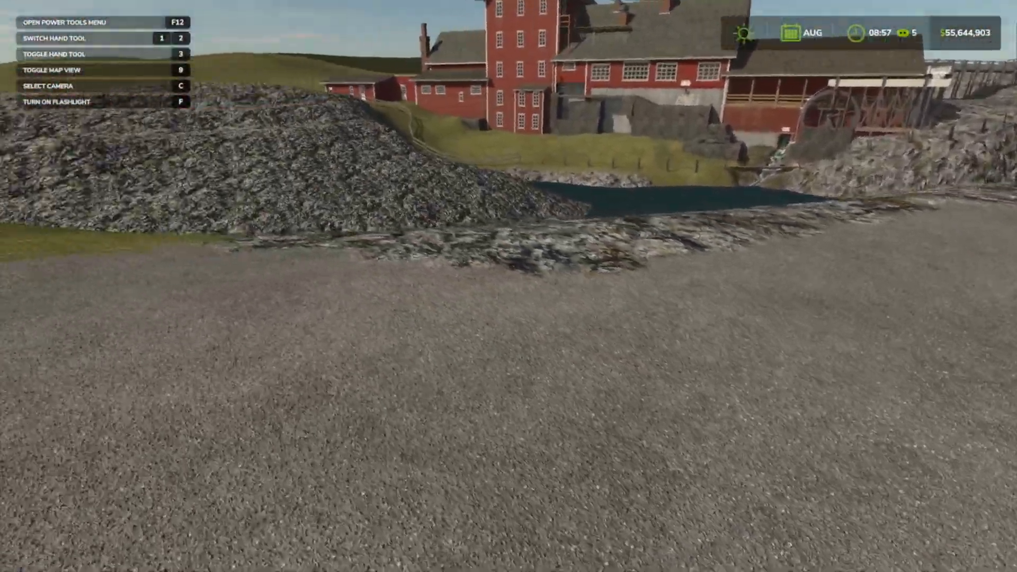
Walk around the fenced end of the red building into the gravel yard and up to the Spinnery's loading zone
{"action": "key", "text": "w"}
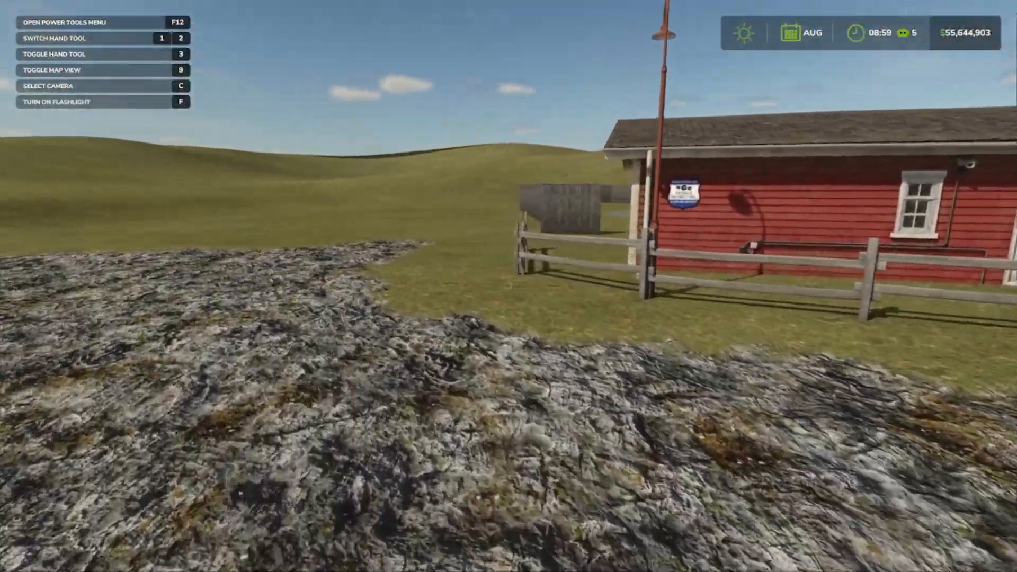
{"action": "key", "text": "w"}
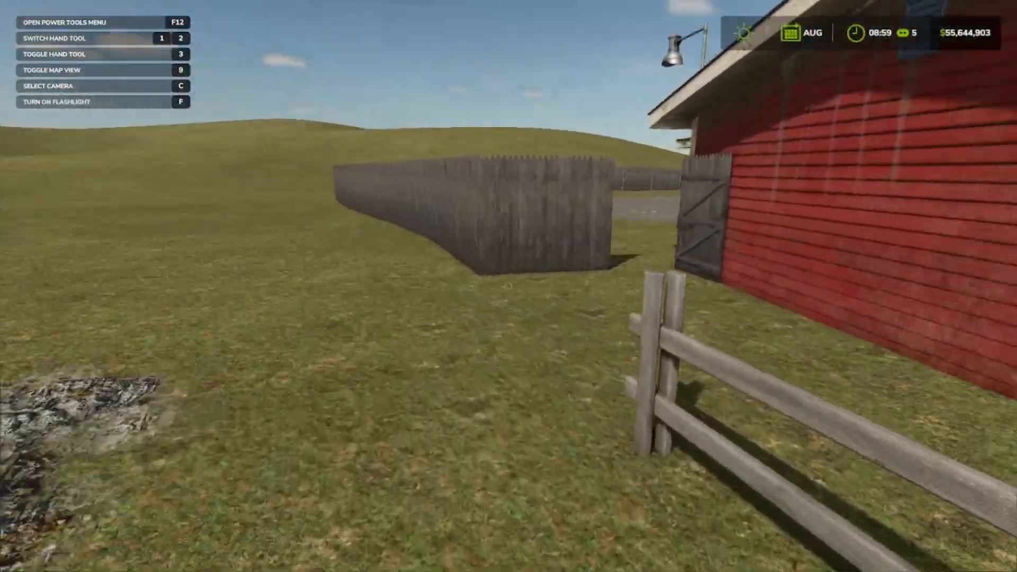
{"action": "key", "text": "w"}
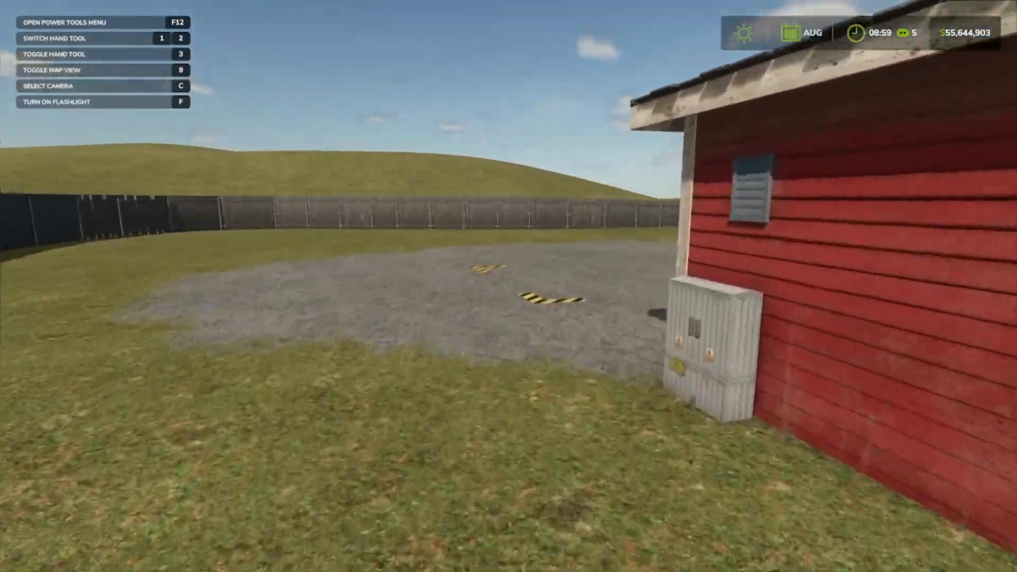
{"action": "key", "text": "w"}
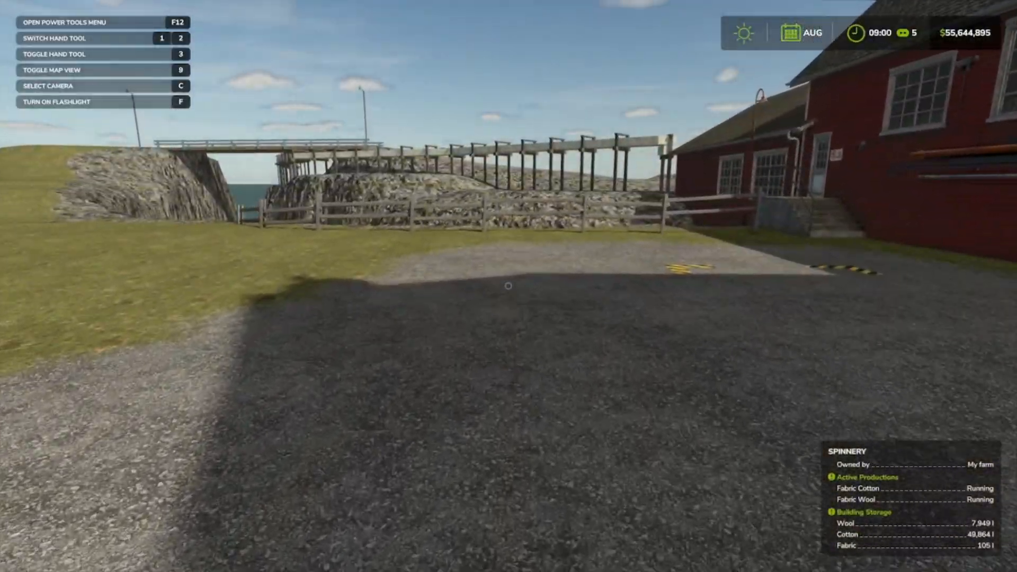
{"action": "key", "text": "w"}
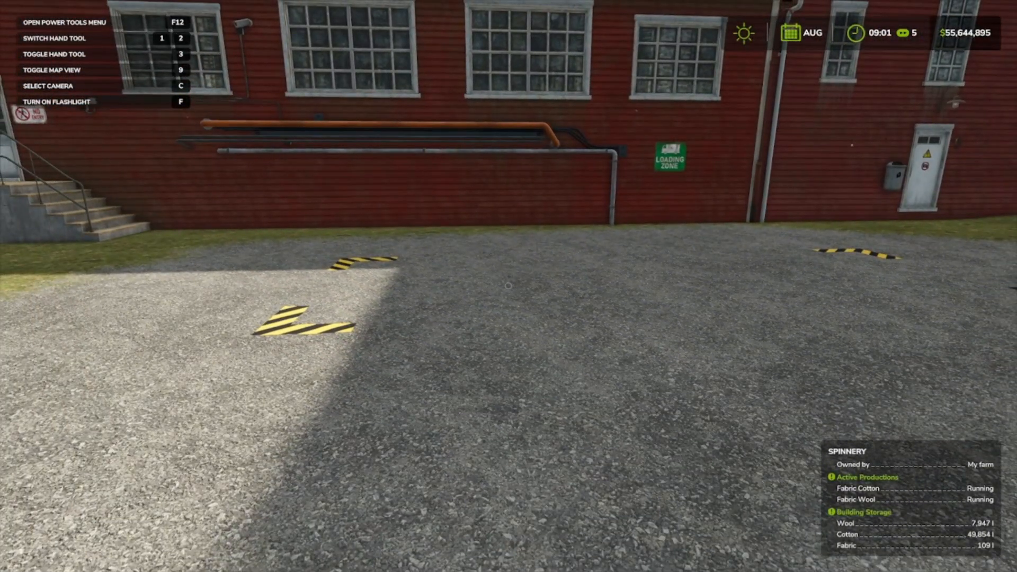
Set the game's timescale to 360X and return to the Spinnery yard
{"action": "key", "text": "Escape"}
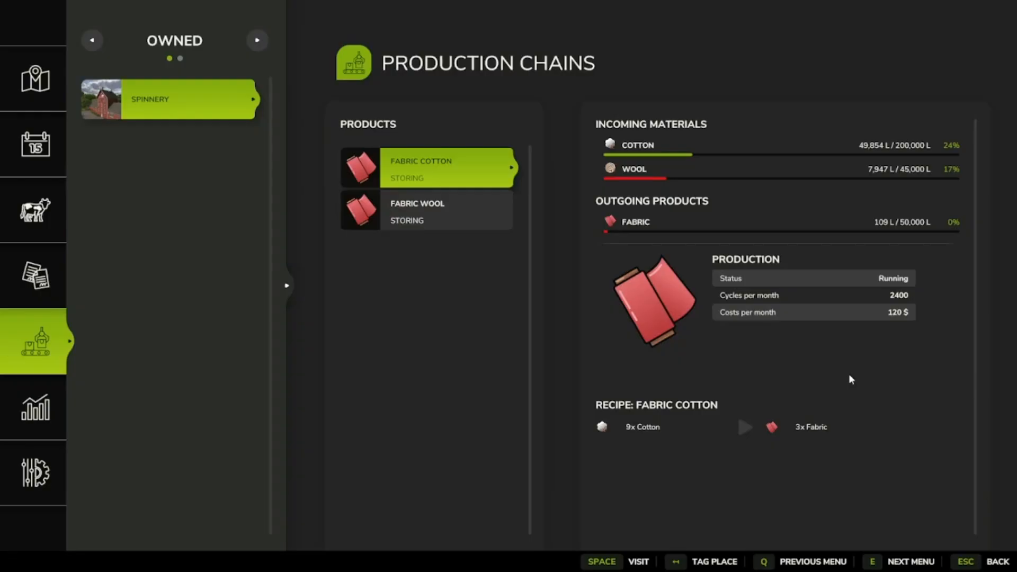
{"action": "left_click", "coordinate": [57, 444]}
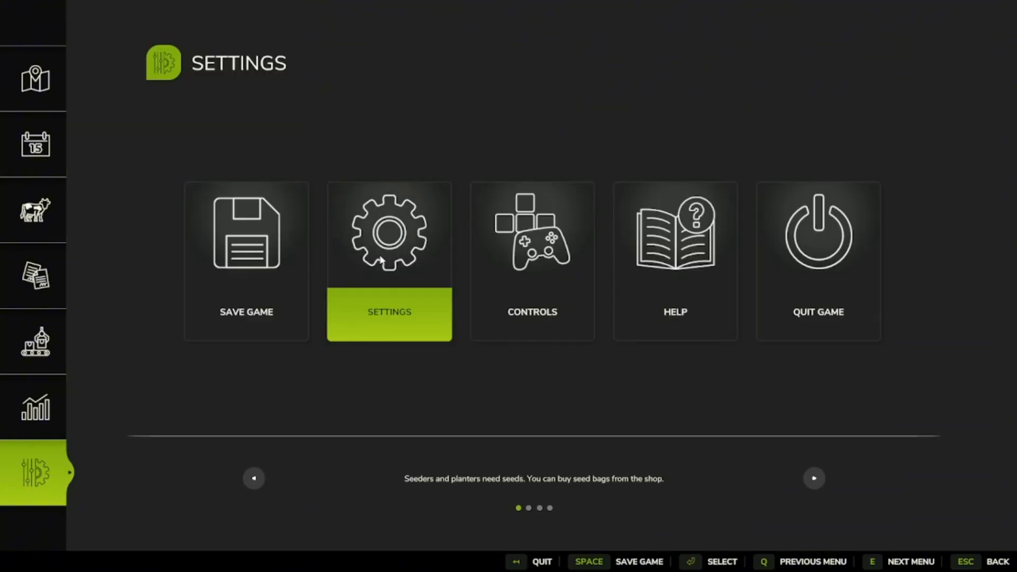
{"action": "left_click", "coordinate": [380, 259]}
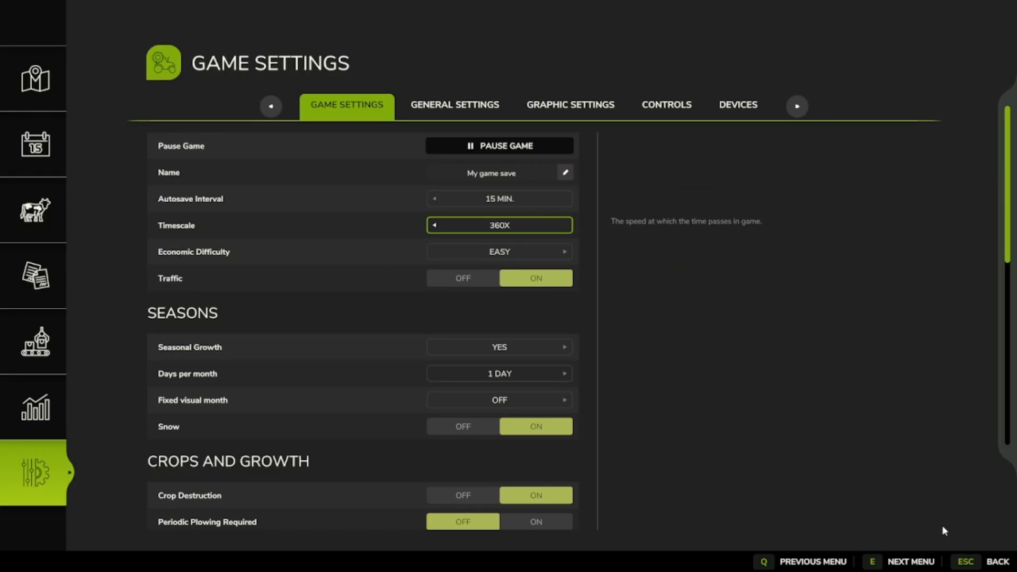
{"action": "key", "text": "Escape"}
{"action": "key", "text": "Escape"}
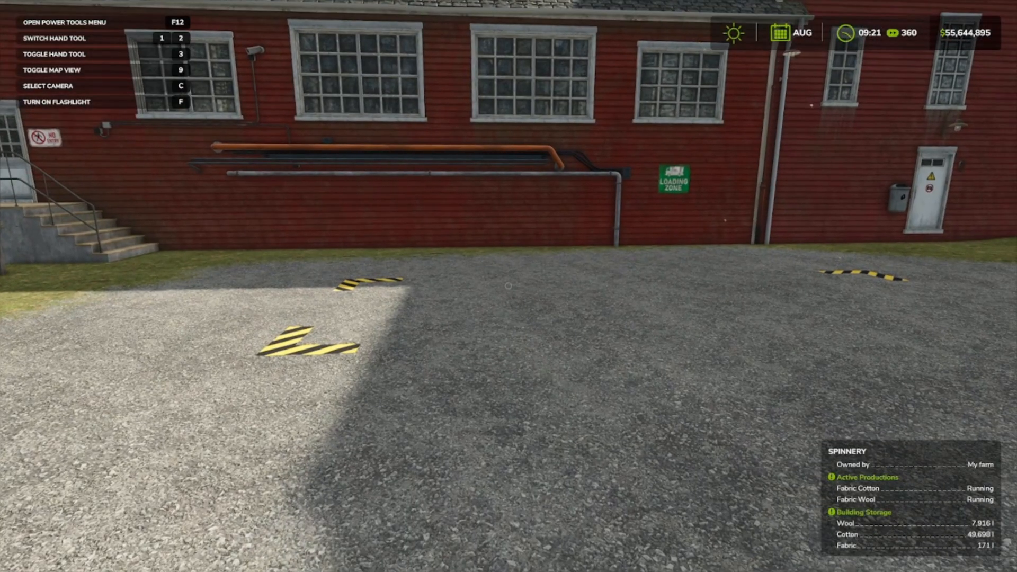
View the Woolworld facade, the cliffs and the flume from the yard as time passes, then check the building's evening lighting
{"action": "key", "text": "s"}
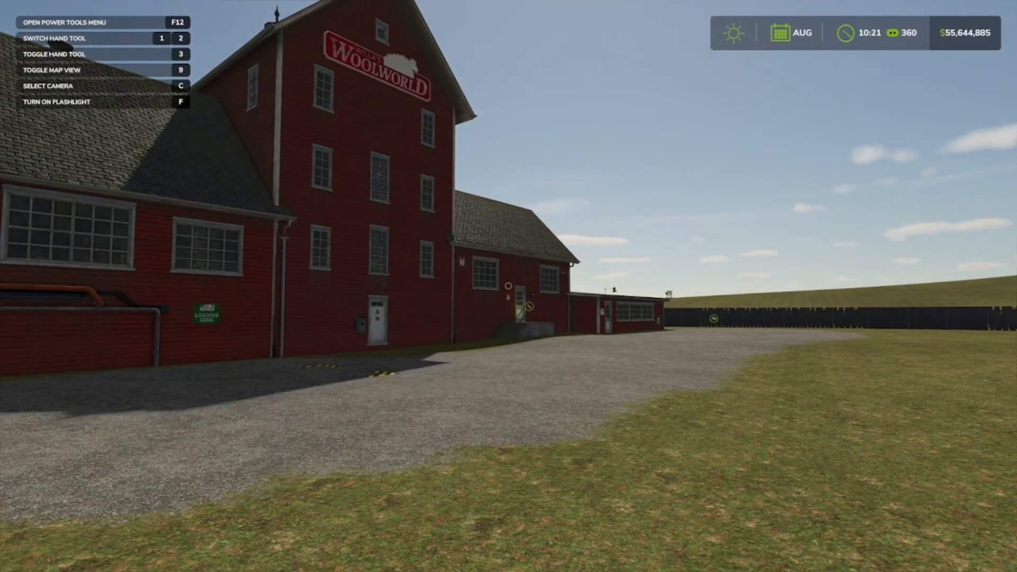
{"action": "key", "text": "w"}
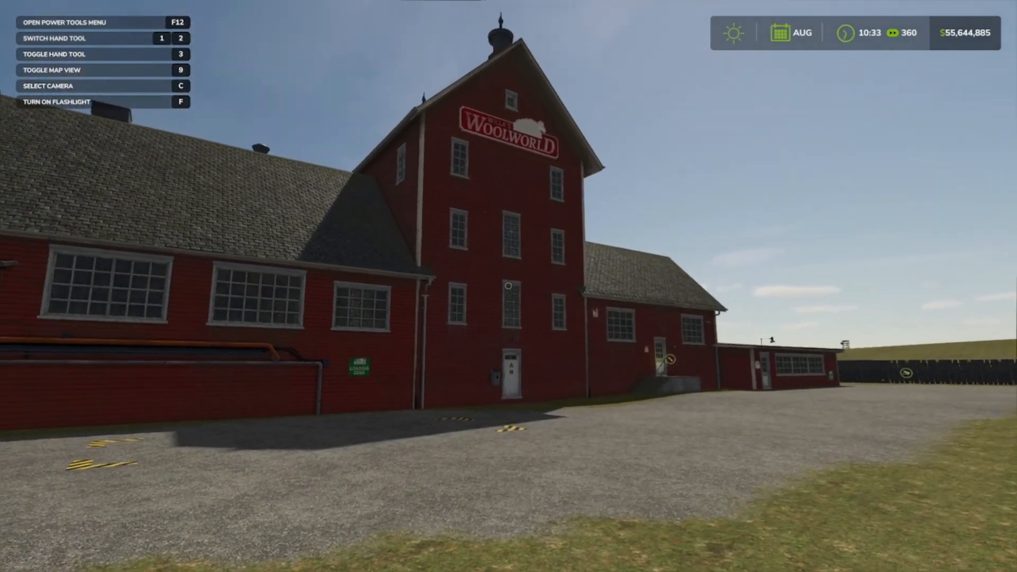
{"action": "key", "text": "w"}
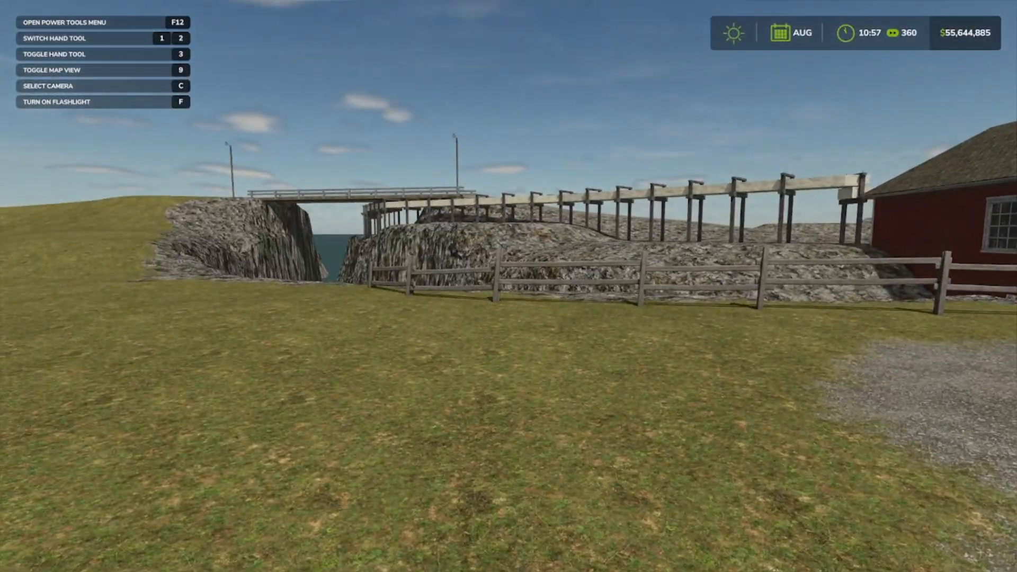
{"action": "key", "text": "w"}
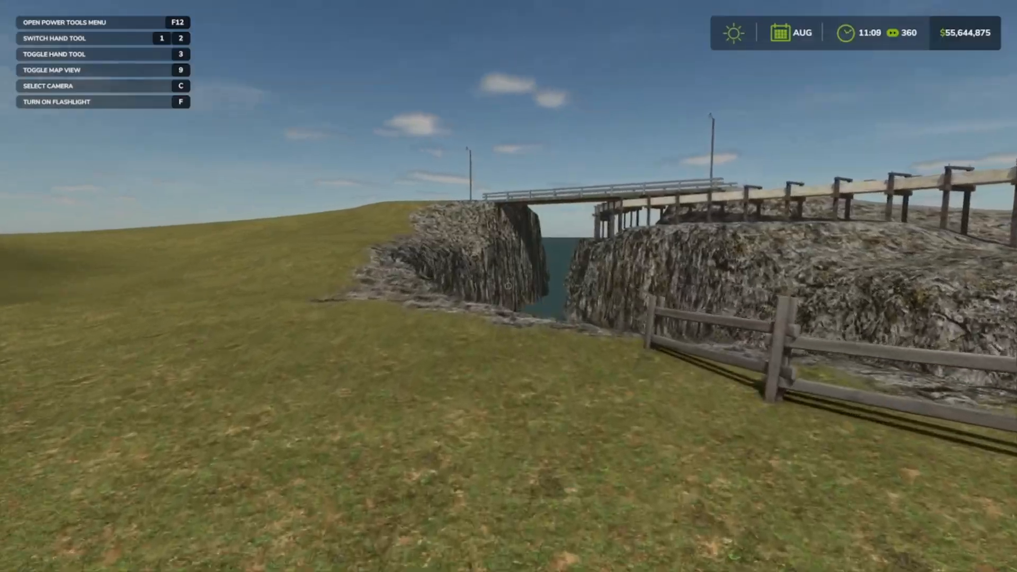
{"action": "key", "text": "w"}
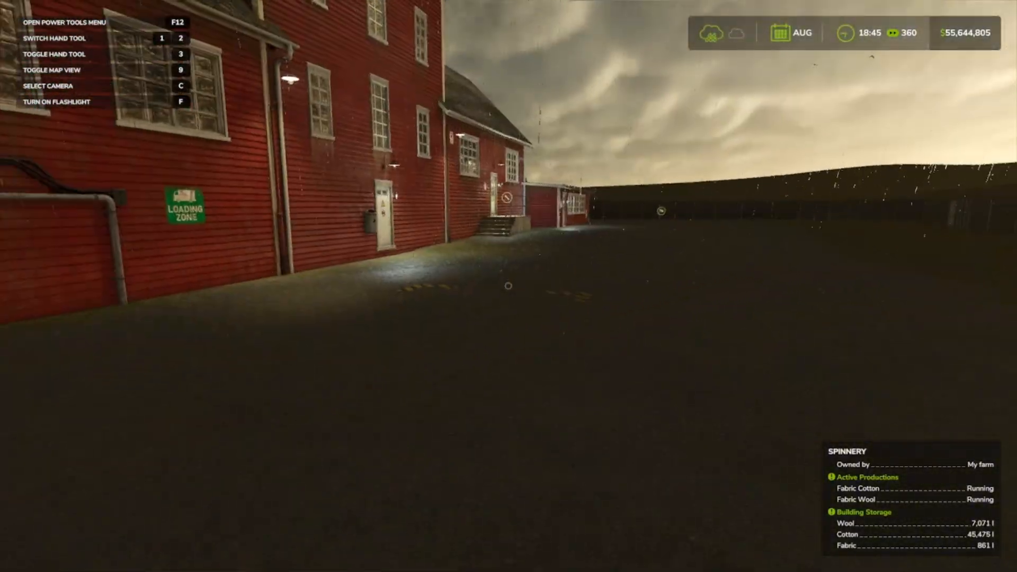
Walk along the red facade to inspect the lamps around the white door, and back away across the yard
{"action": "key", "text": "w"}
{"action": "key", "text": "w"}
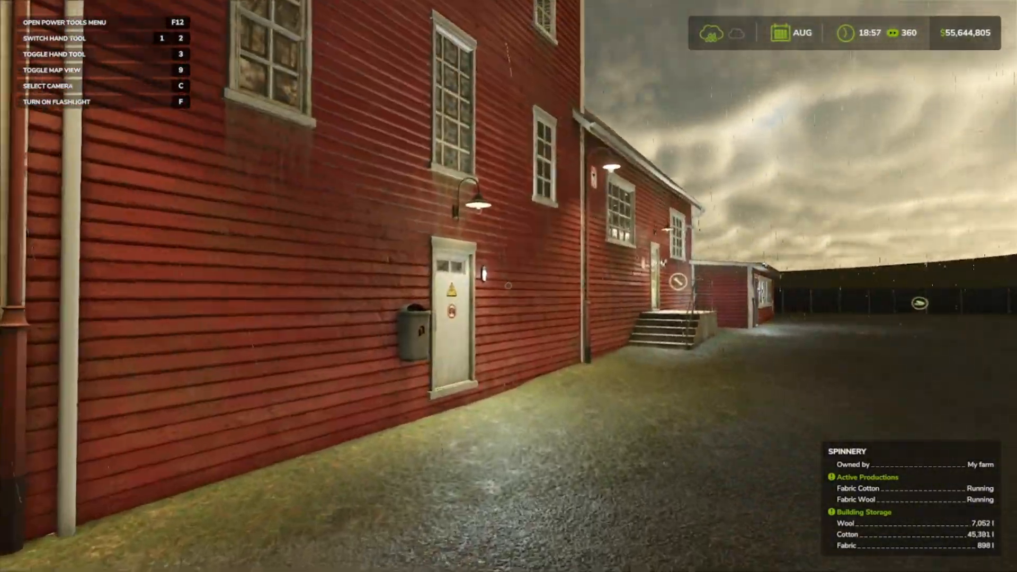
{"action": "key", "text": "w"}
{"action": "key", "text": "s"}
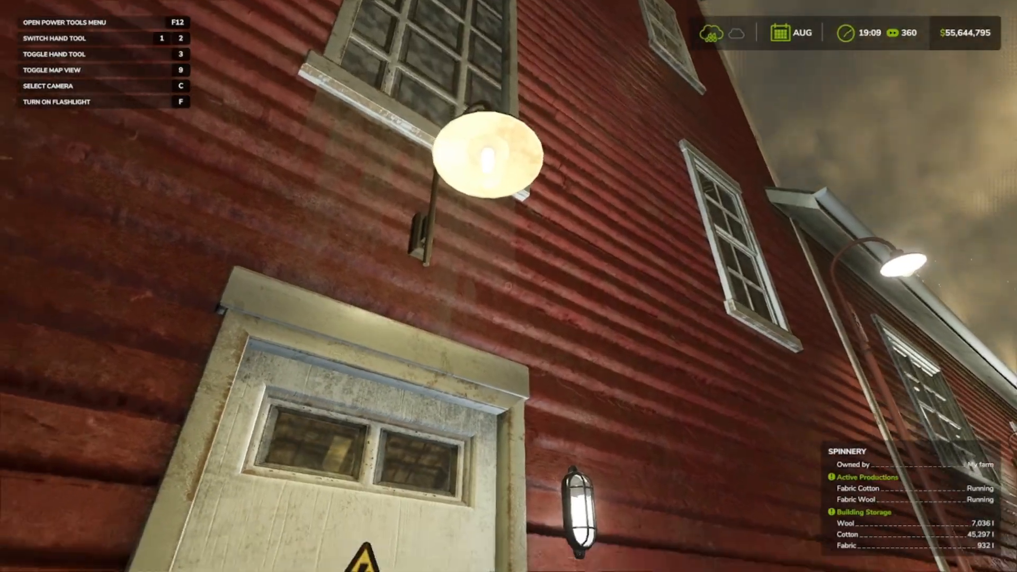
{"action": "key", "text": "s"}
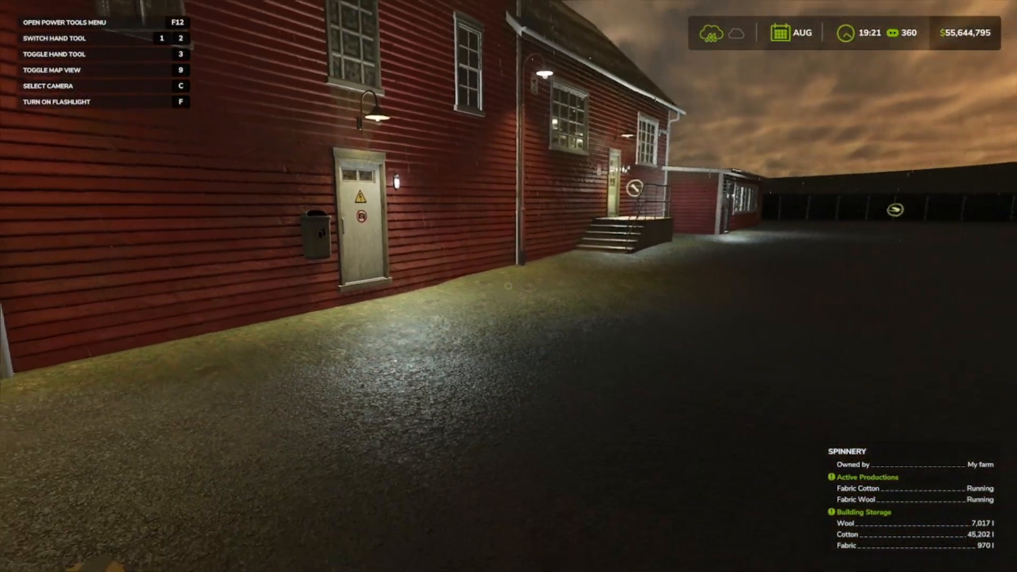
{"action": "key", "text": "s"}
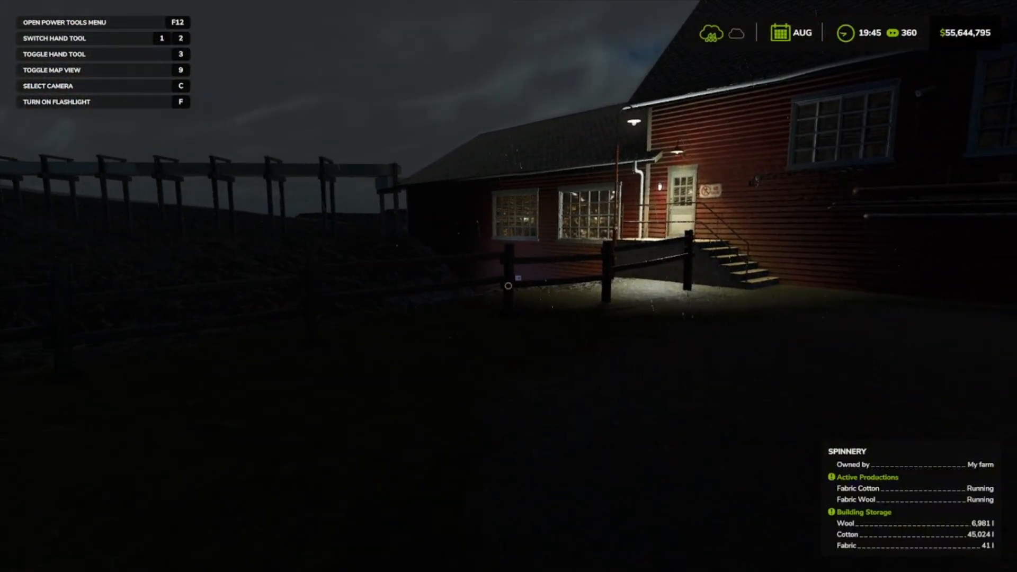
Follow the ravine edge back to the Spinnery and look through its lit windows at the interior
{"action": "key", "text": "w"}
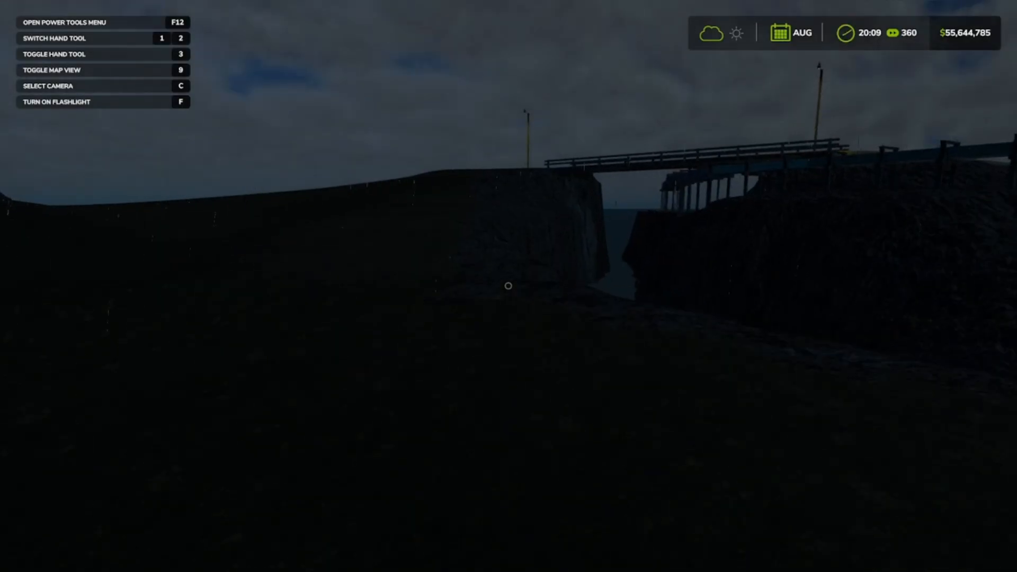
{"action": "key", "text": "w"}
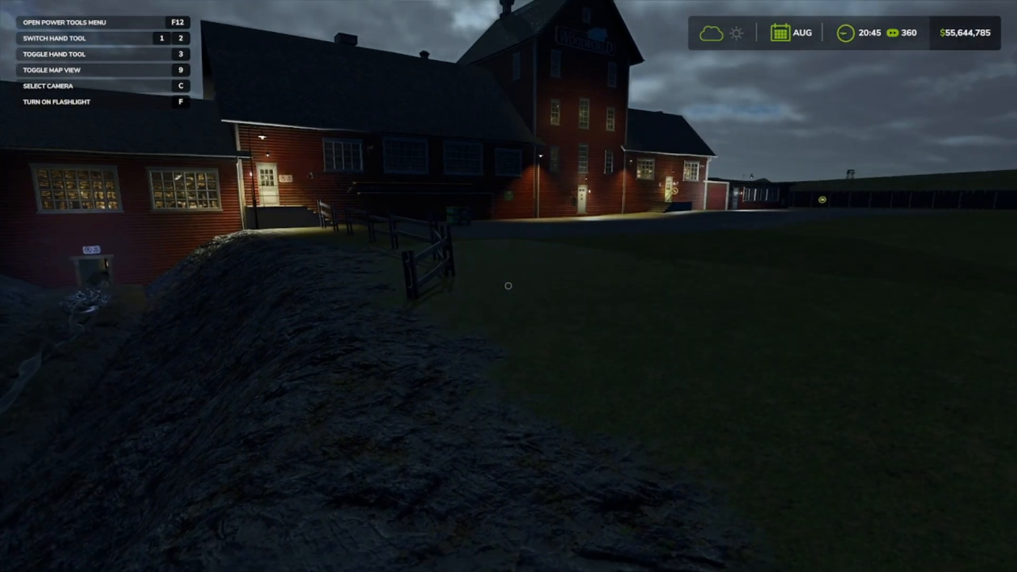
{"action": "key", "text": "w"}
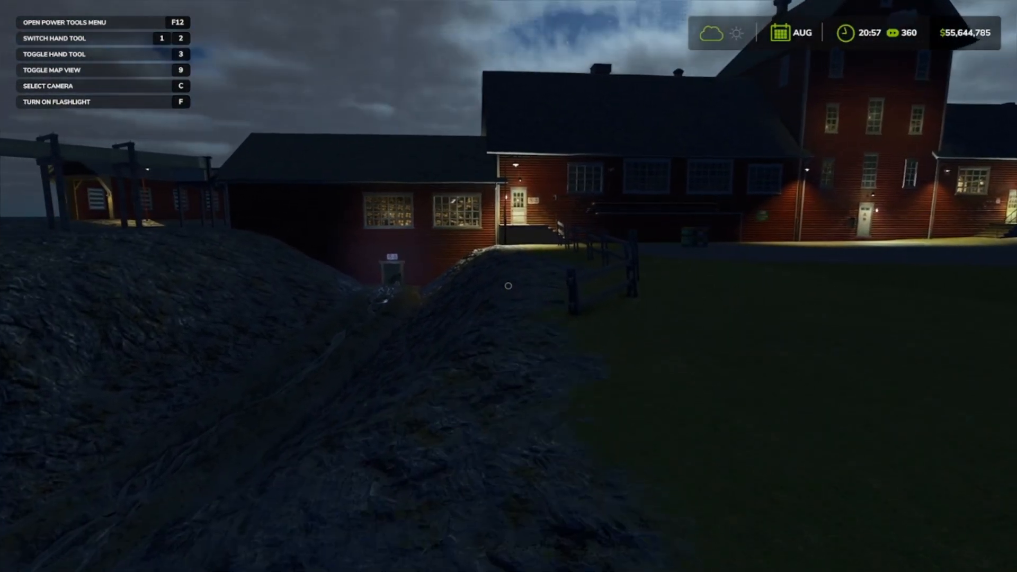
{"action": "key", "text": "w"}
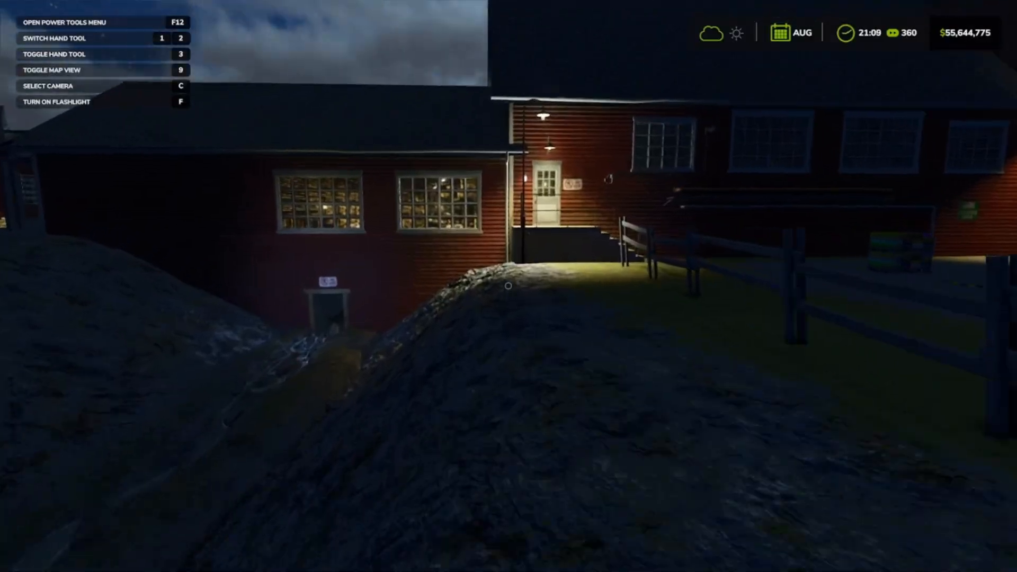
{"action": "key", "text": "w"}
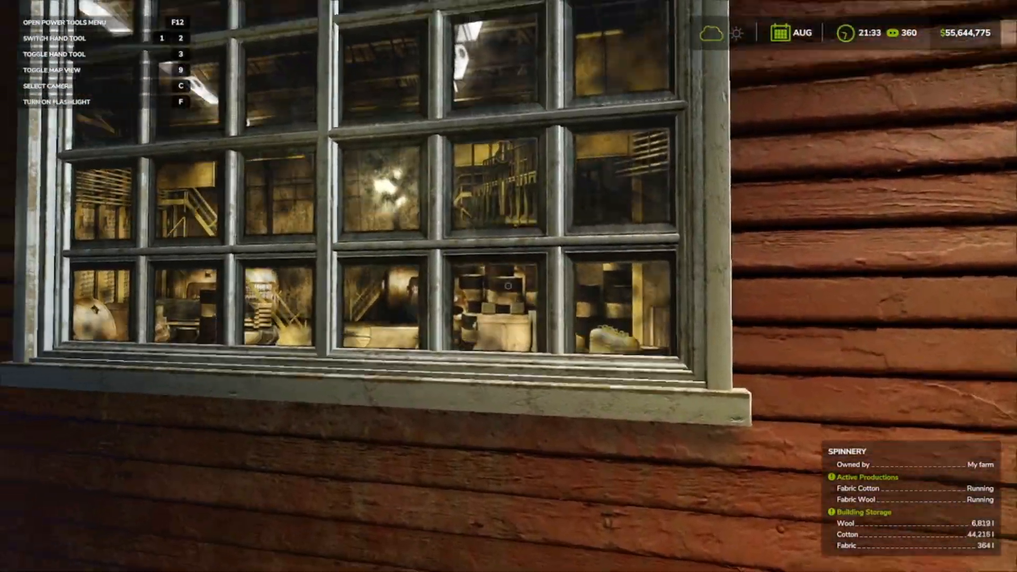
{"action": "key", "text": "w"}
{"action": "key", "text": "space"}
{"action": "key", "text": "w"}
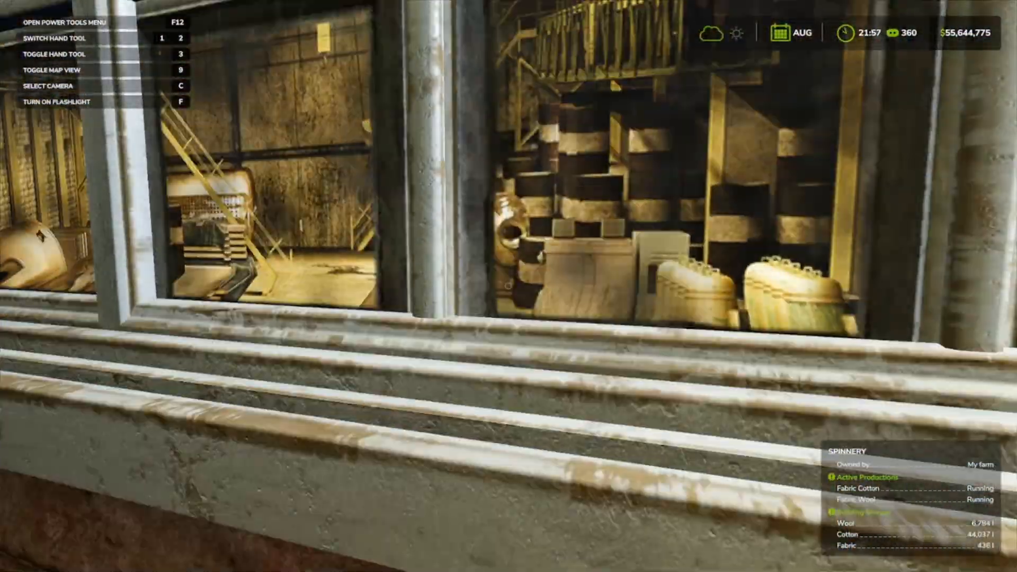
Jump the wooden fence into the yard and back onto the grass to view the whole facade's night lighting
{"action": "key", "text": "w"}
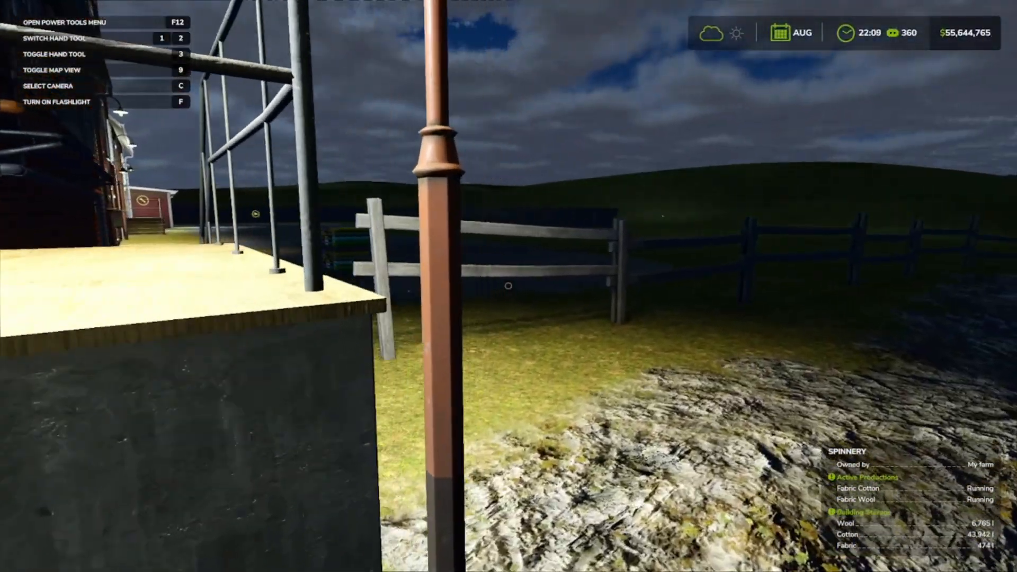
{"action": "key", "text": "w"}
{"action": "key", "text": "space"}
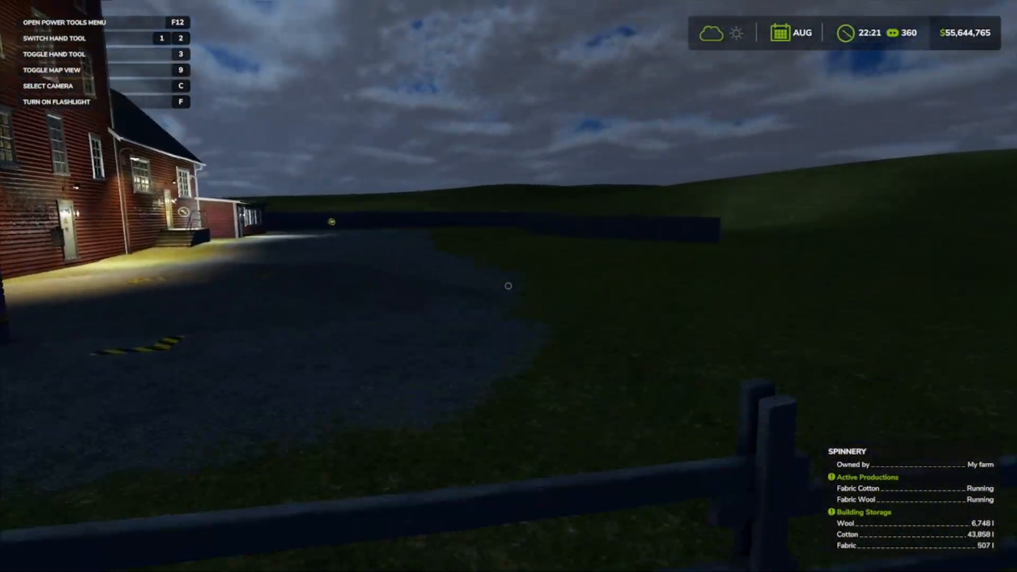
{"action": "key", "text": "d"}
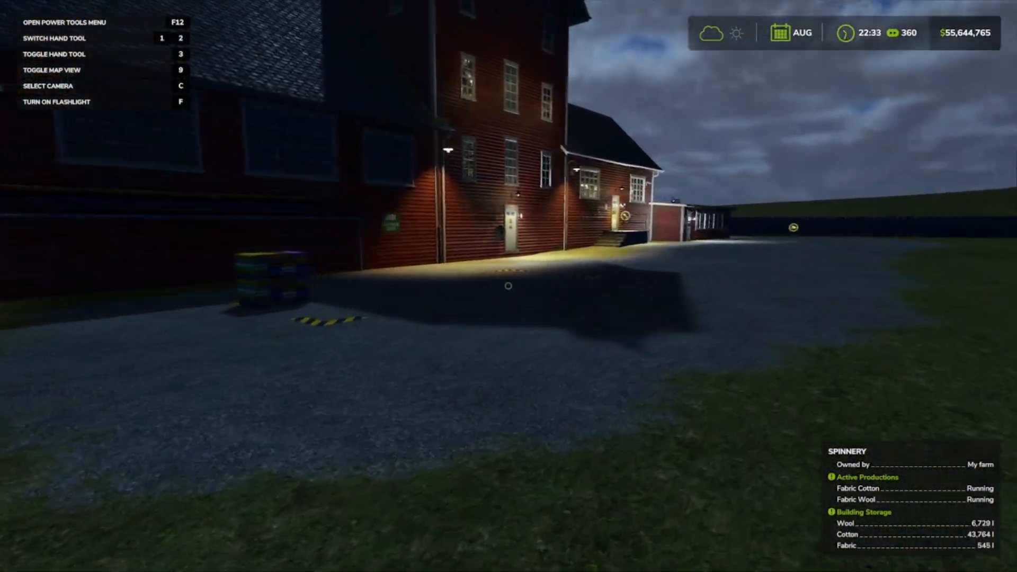
{"action": "key", "text": "s"}
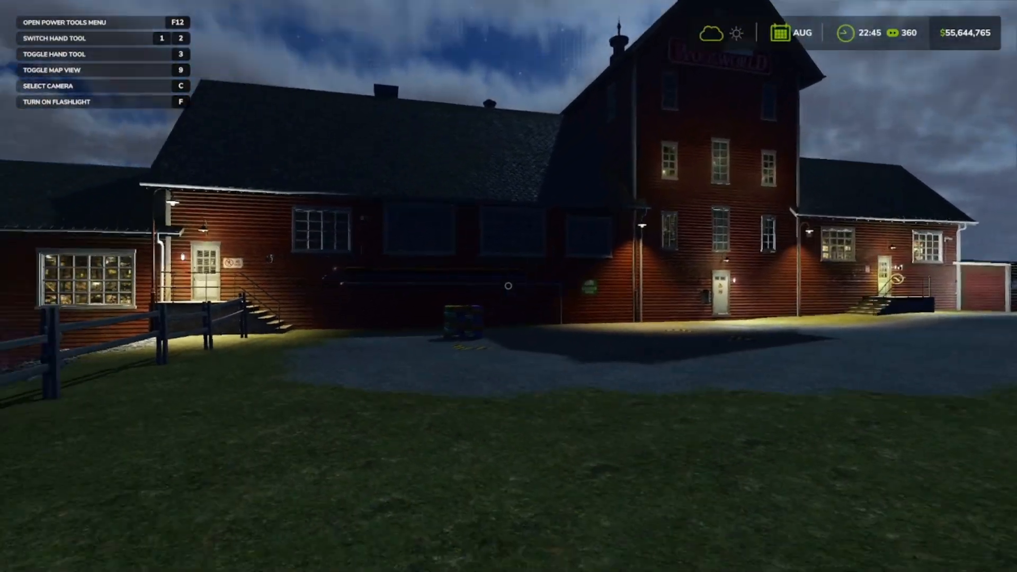
{"action": "key", "text": "s"}
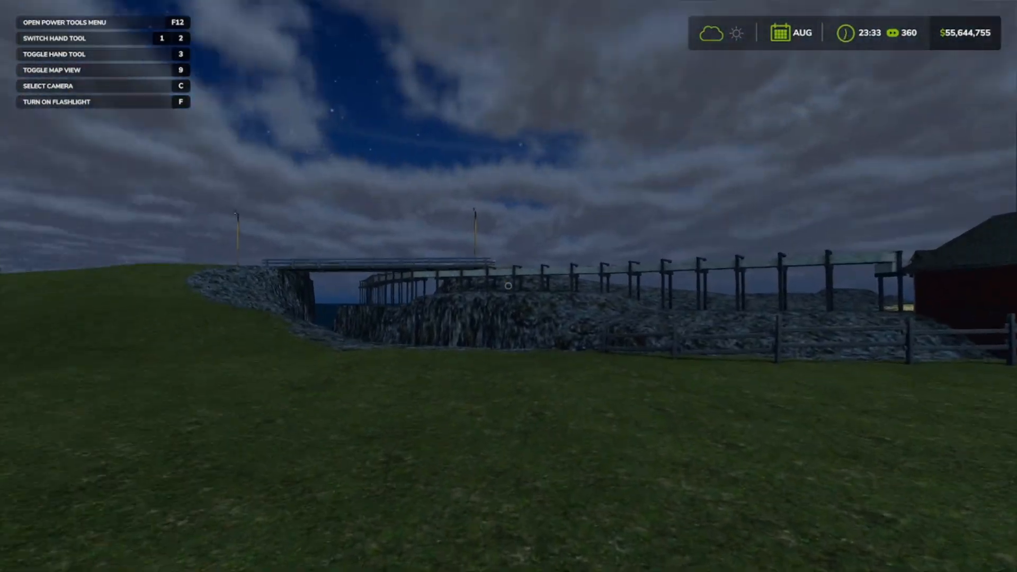
Walk toward the bridge ravine, view the Spinnery from its edge, and return to the pallets in the loading area
{"action": "key", "text": "w"}
{"action": "key", "text": "w"}
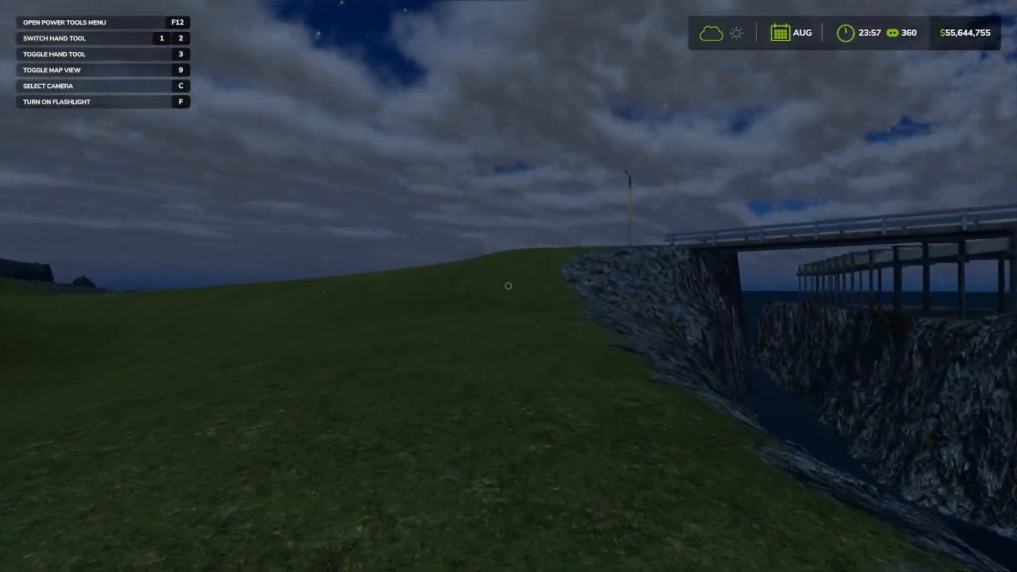
{"action": "key", "text": "w"}
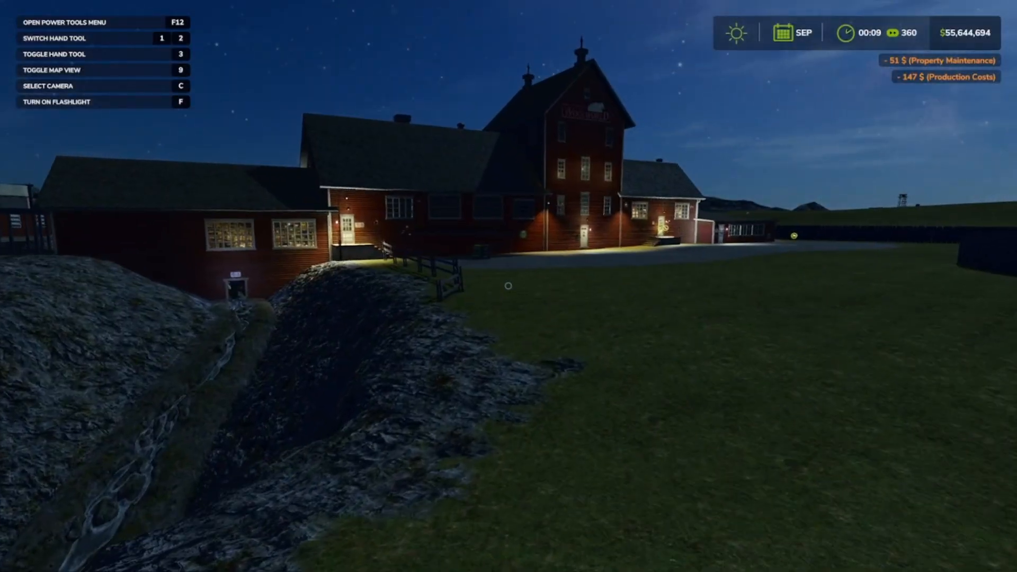
{"action": "key", "text": "w"}
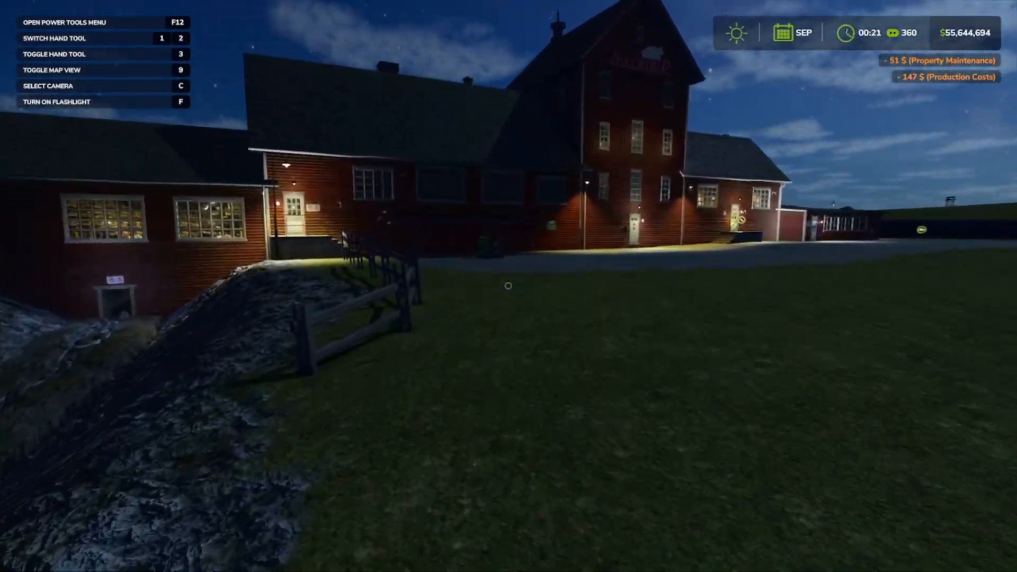
{"action": "key", "text": "w"}
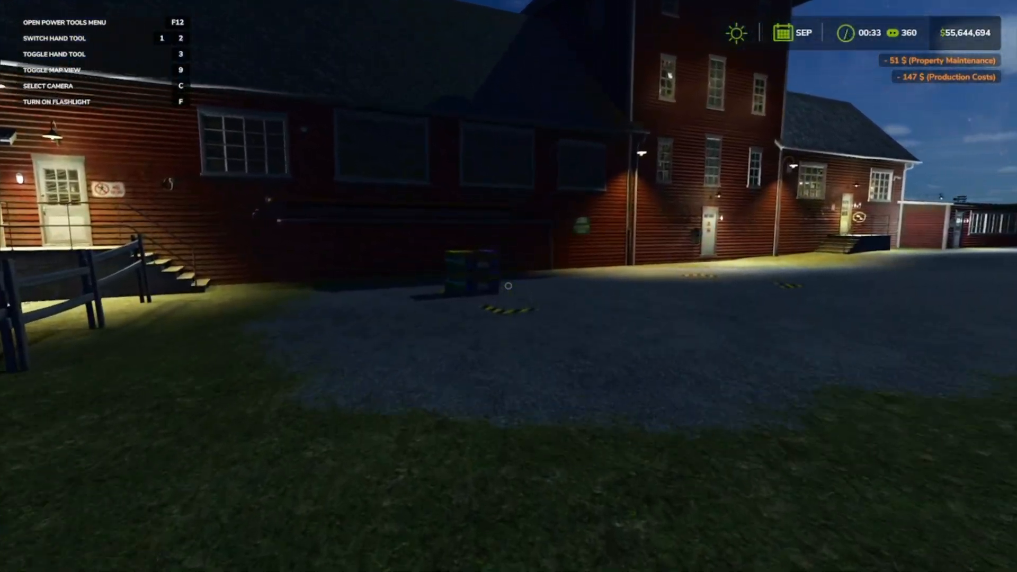
{"action": "key", "text": "s"}
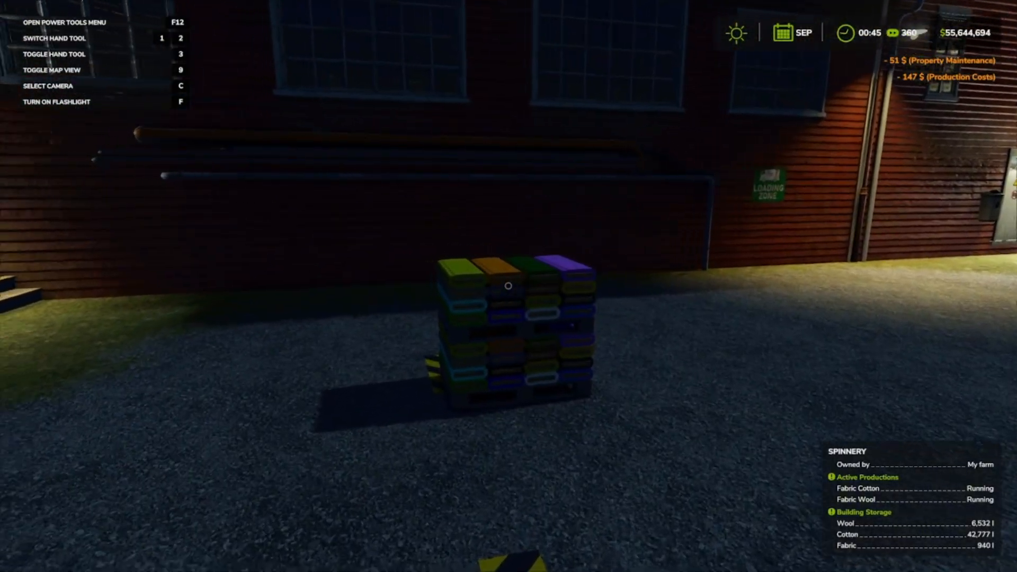
View the night sky over the flume and bridge, and inspect the stream running from the Spinnery through the ravine
{"action": "key", "text": "s"}
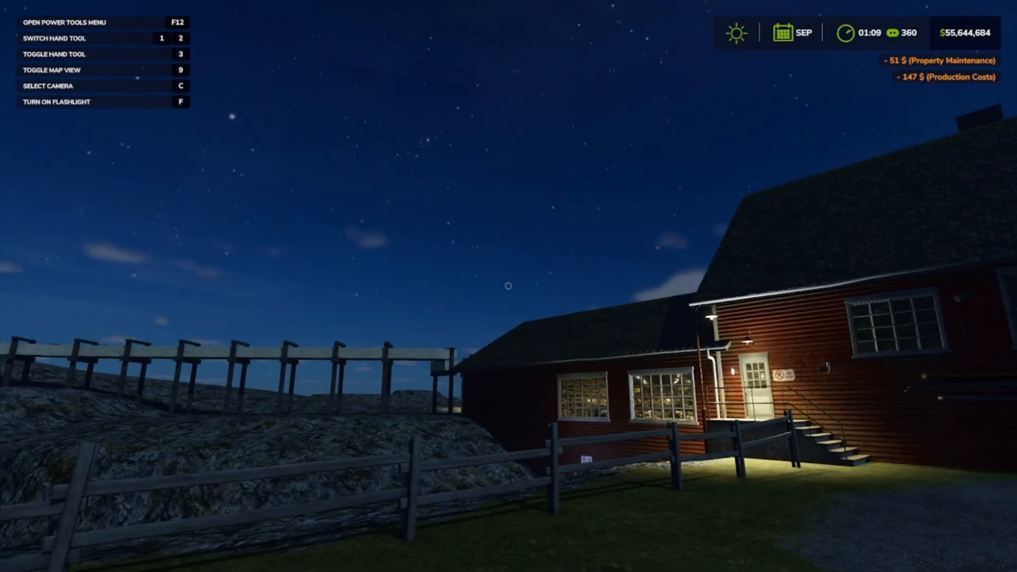
{"action": "key", "text": "s"}
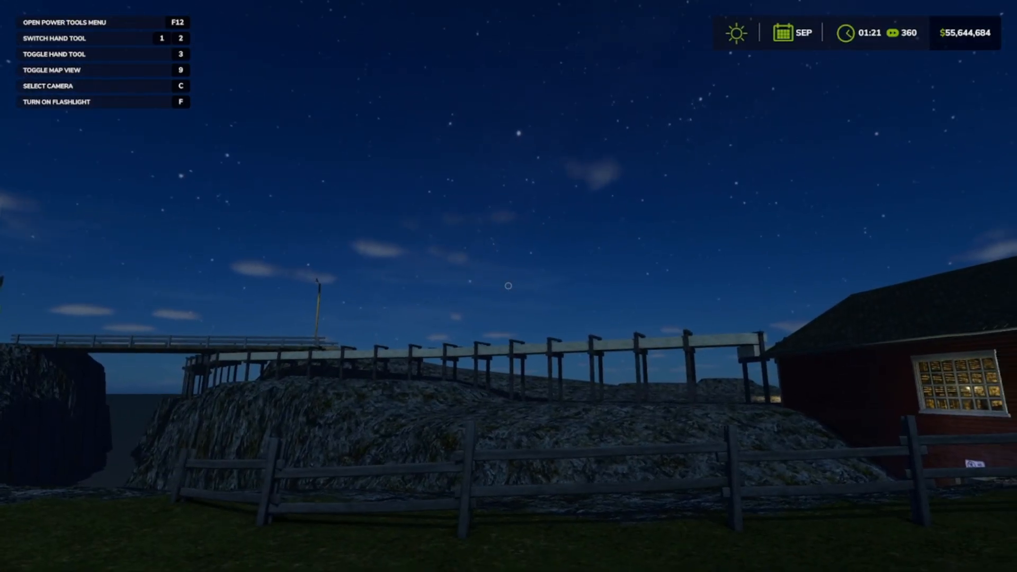
{"action": "key", "text": "w"}
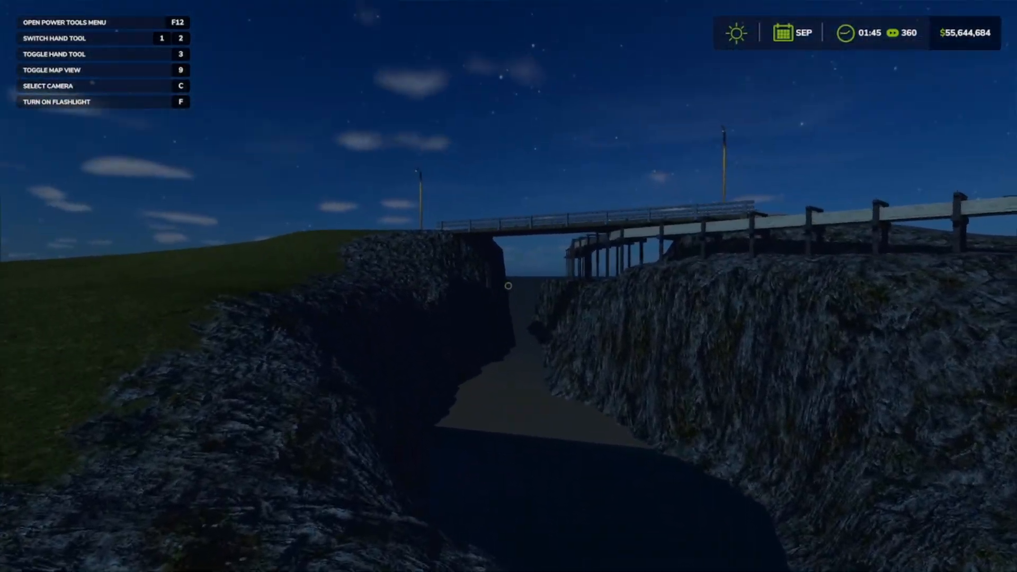
{"action": "key", "text": "s"}
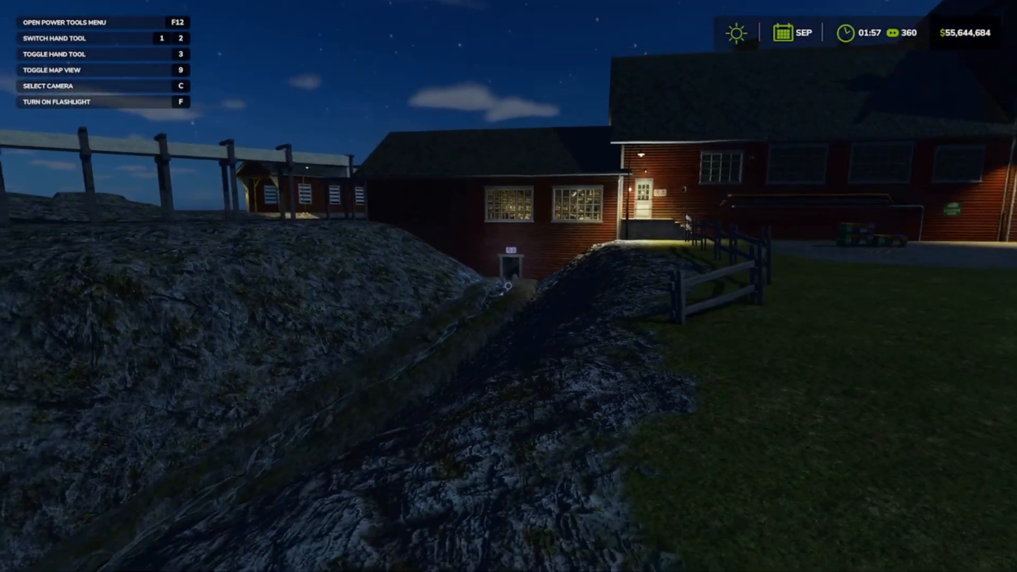
{"action": "key", "text": "w"}
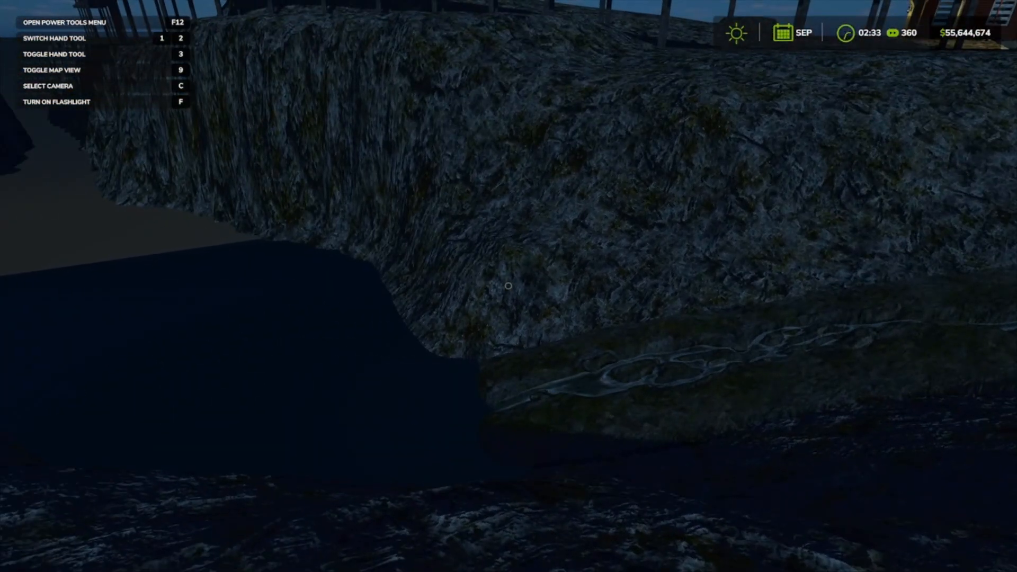
{"action": "key", "text": "w"}
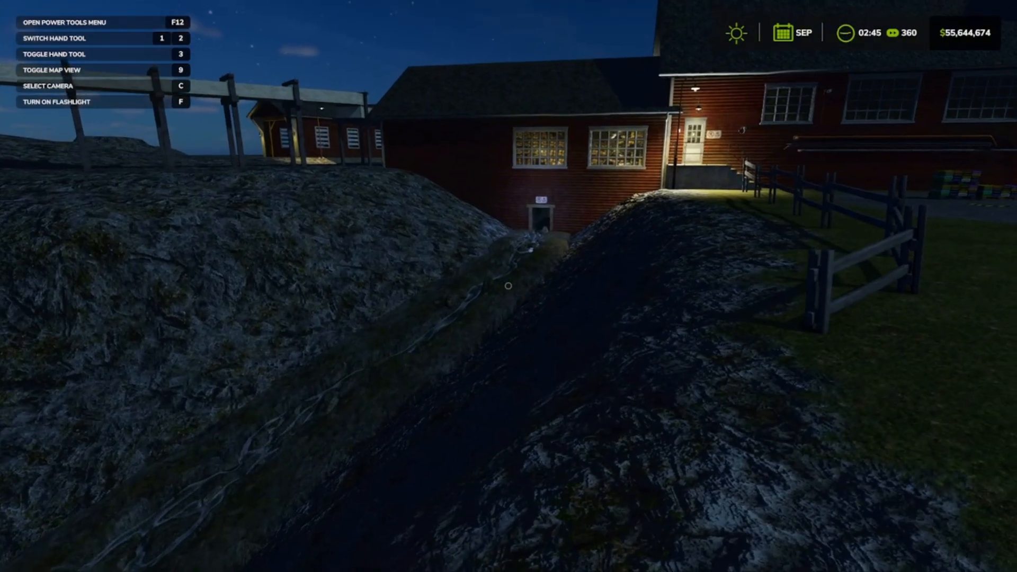
Cross the lawn while viewing the lit Woolworld facade from several distances before dawn
{"action": "key", "text": "w"}
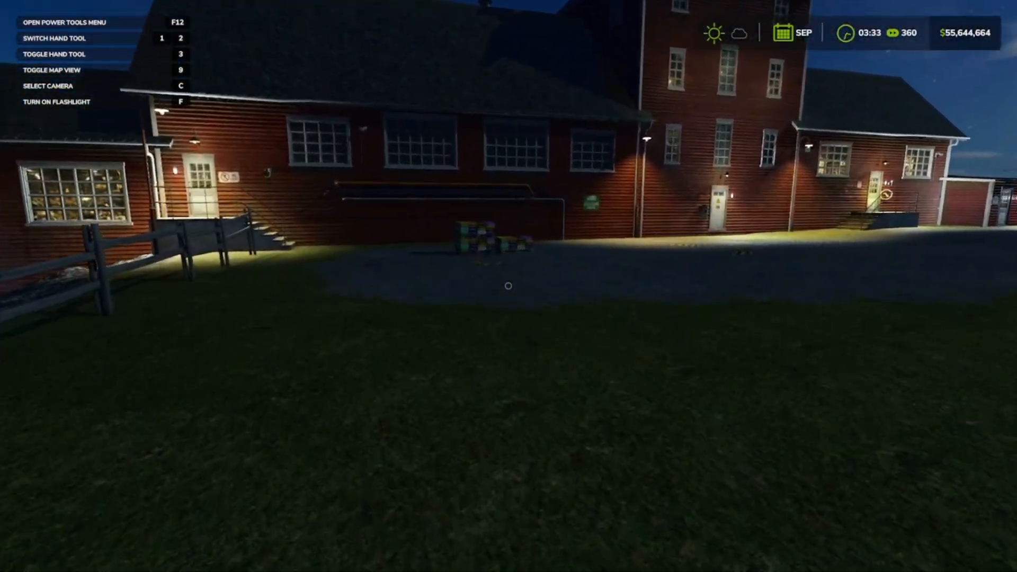
{"action": "key", "text": "w"}
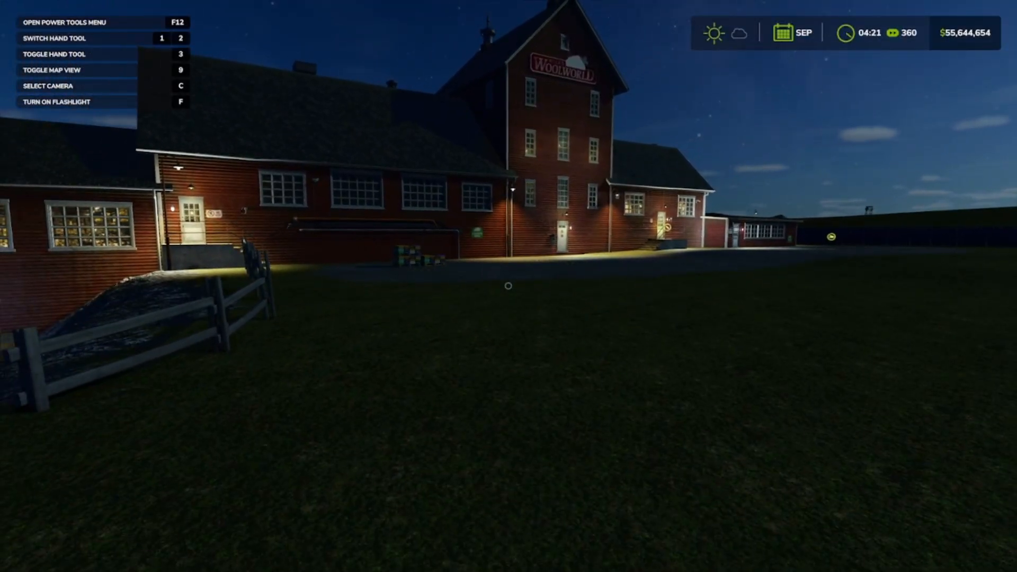
{"action": "key", "text": "s"}
{"action": "key", "text": "d"}
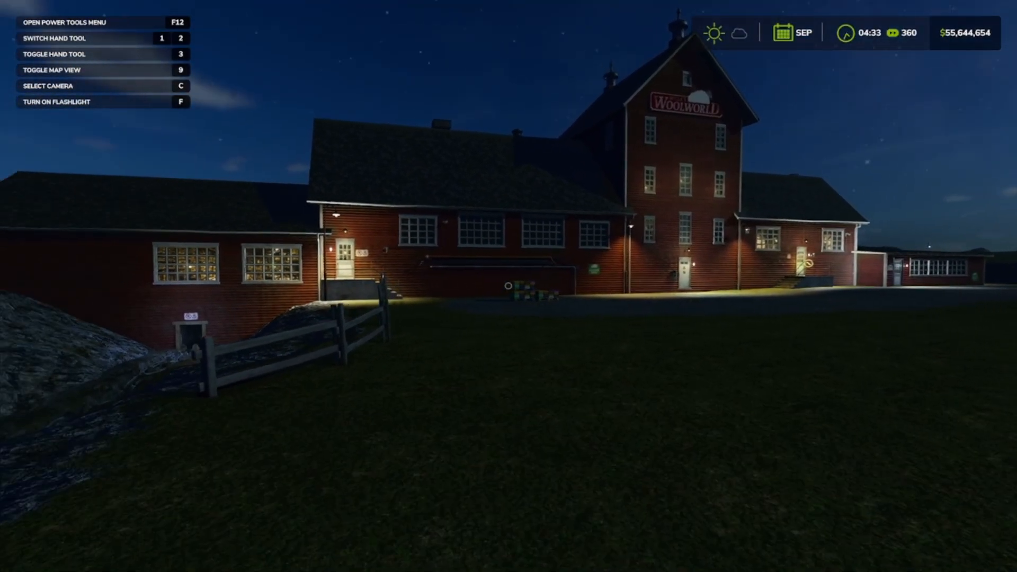
{"action": "key", "text": "d"}
{"action": "key", "text": "d"}
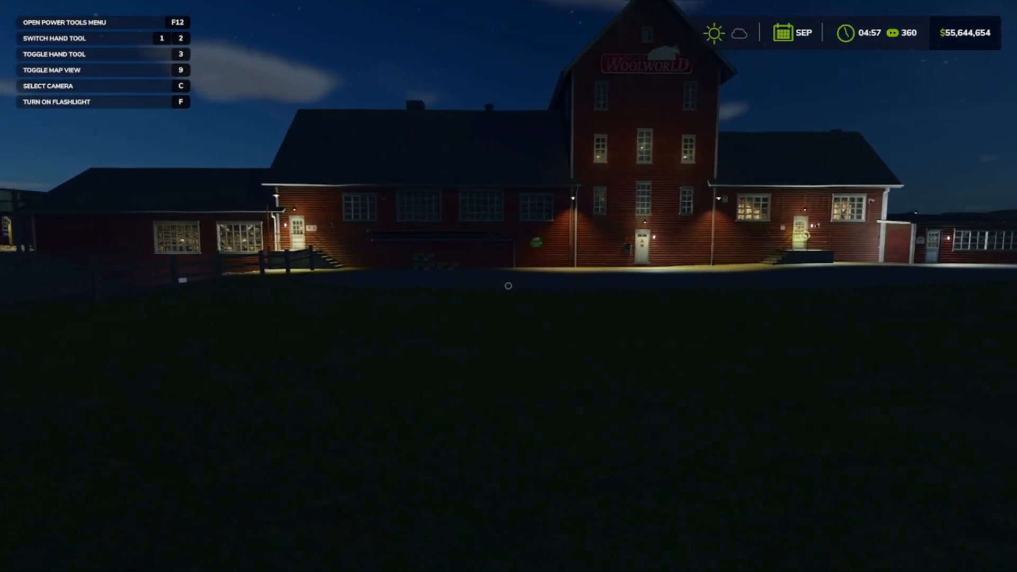
{"action": "key", "text": "w"}
{"action": "key", "text": "d"}
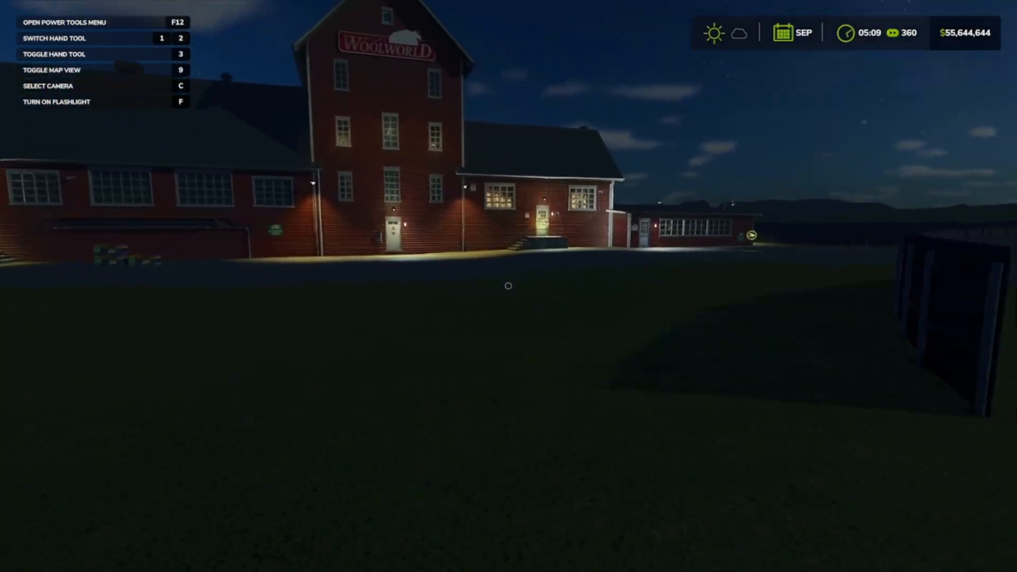
Pass the picket fence to the far end of the gravel yard and check the Spinnery's lighting at sunrise
{"action": "key", "text": "a"}
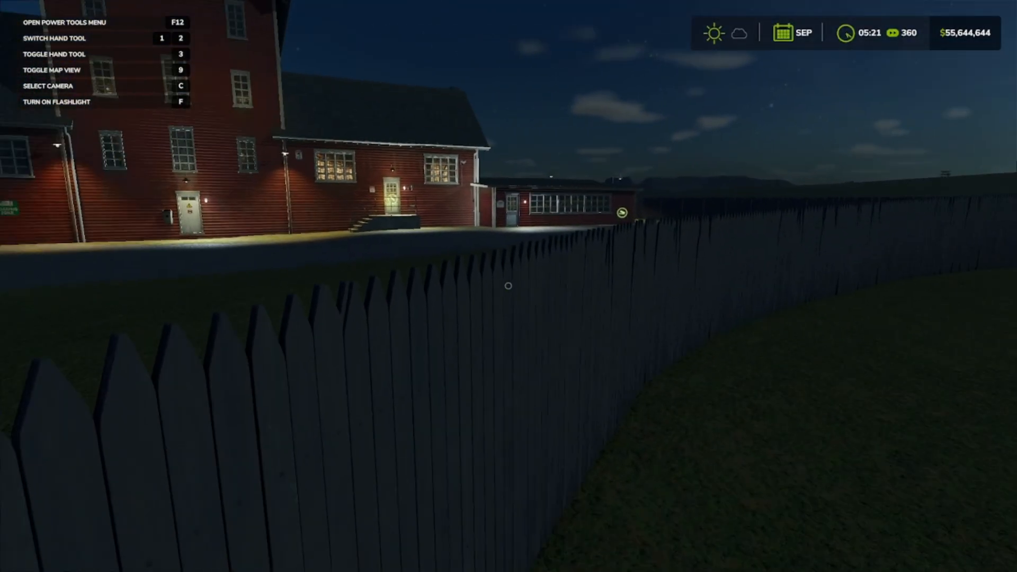
{"action": "key", "text": "a"}
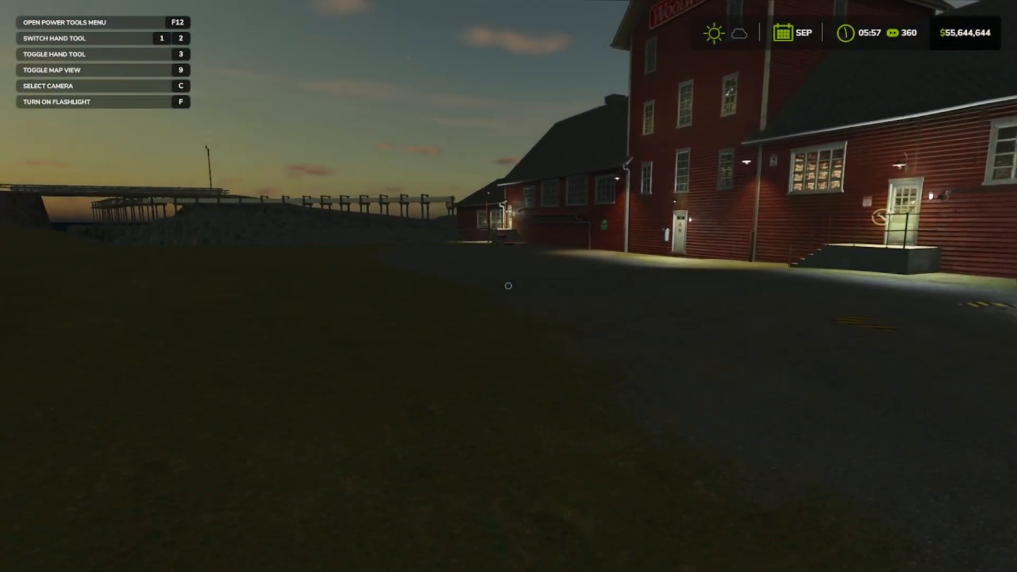
{"action": "key", "text": "d"}
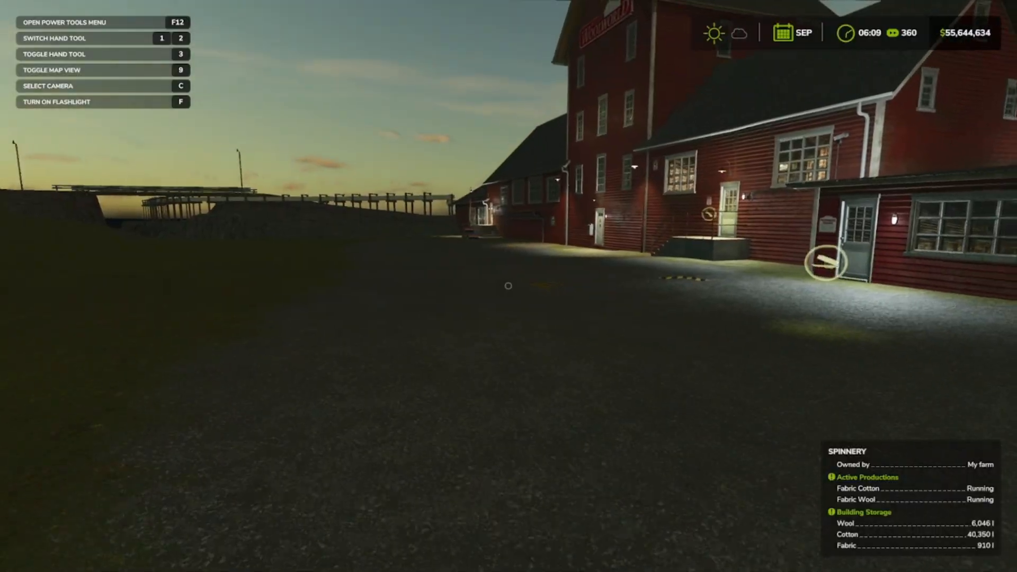
{"action": "key", "text": "s"}
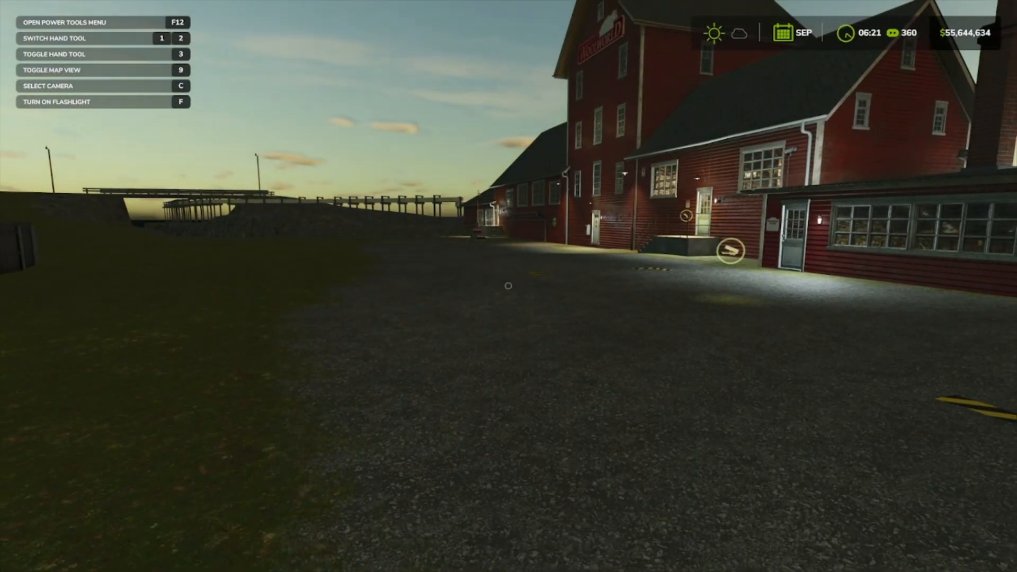
Back away from the gravel yard across the grass to view the whole Spinnery building and its loading area in morning daylight
{"action": "key", "text": "s"}
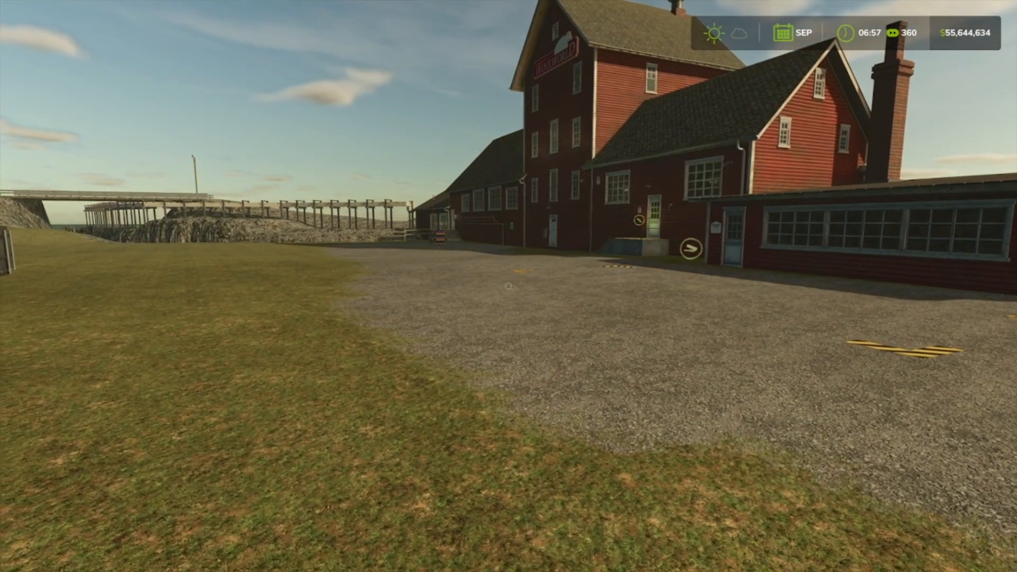
{"action": "key", "text": "w"}
{"action": "key", "text": "s"}
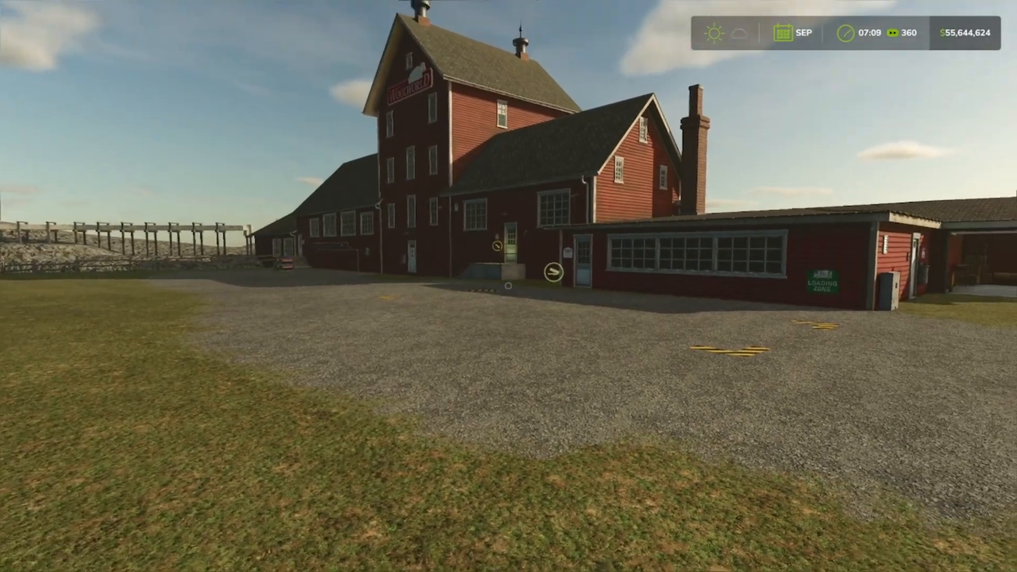
{"action": "key", "text": "s"}
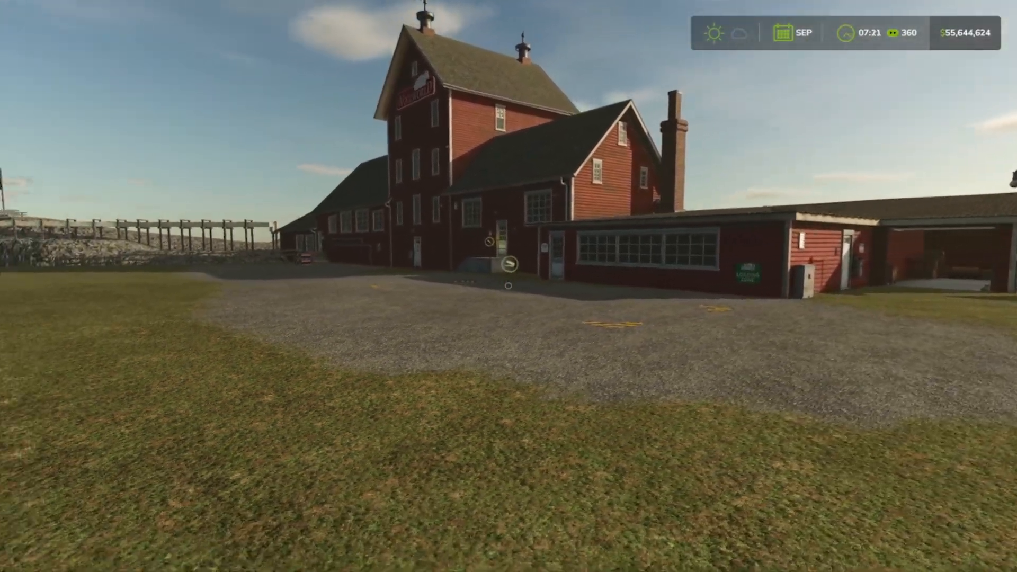
{"action": "key", "text": "s"}
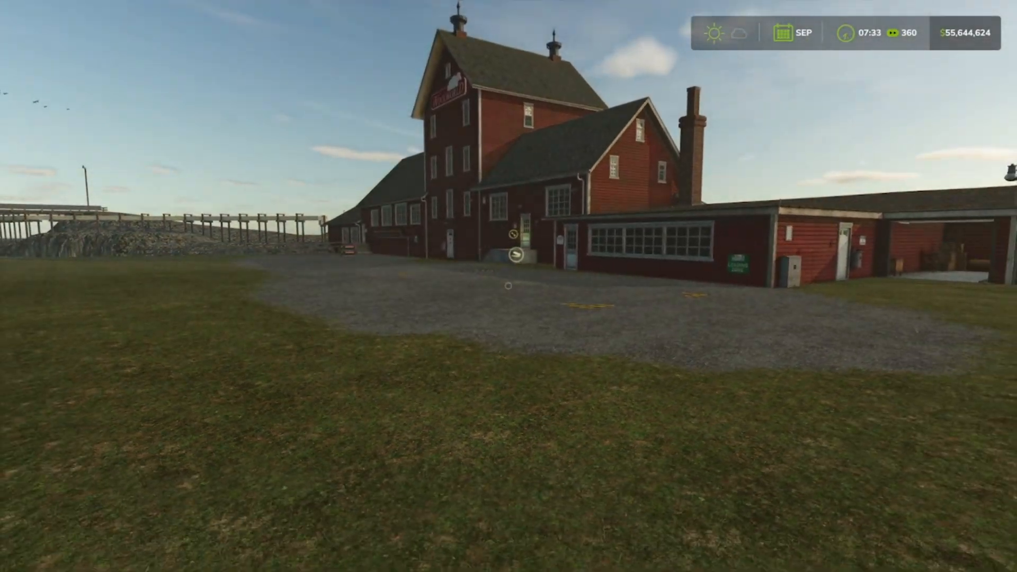
{"action": "key", "text": "s"}
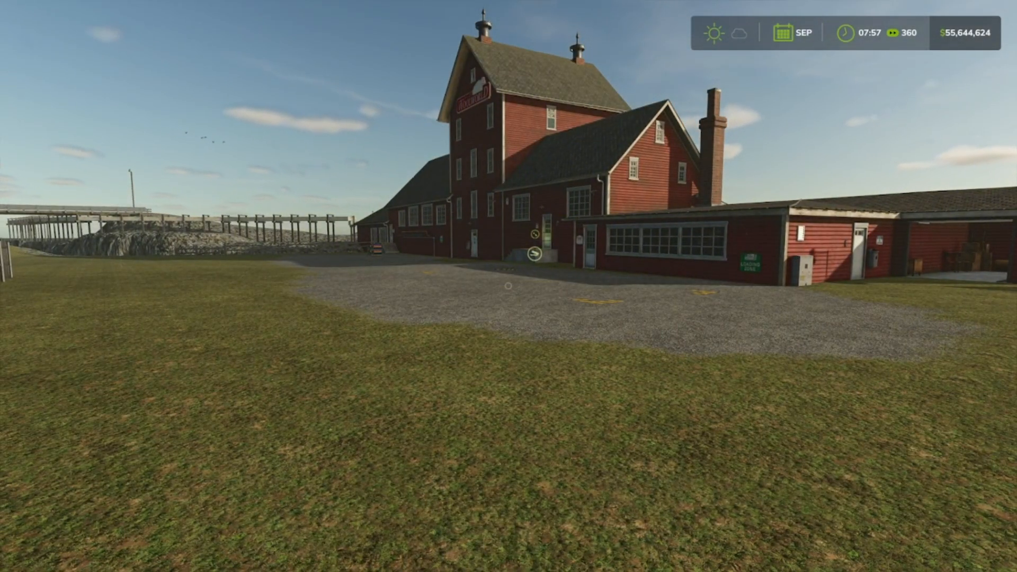
{"action": "key", "text": "a"}
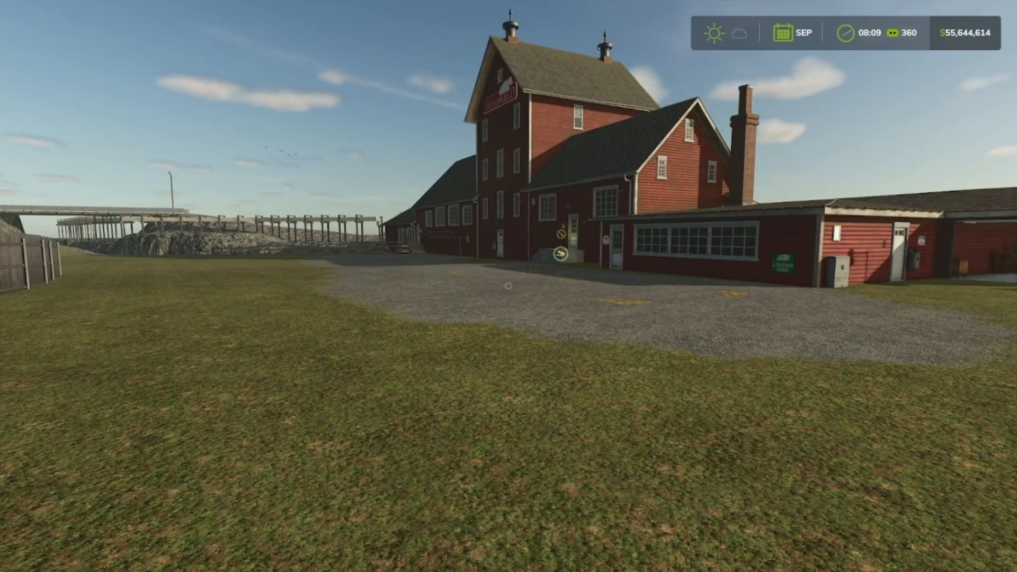